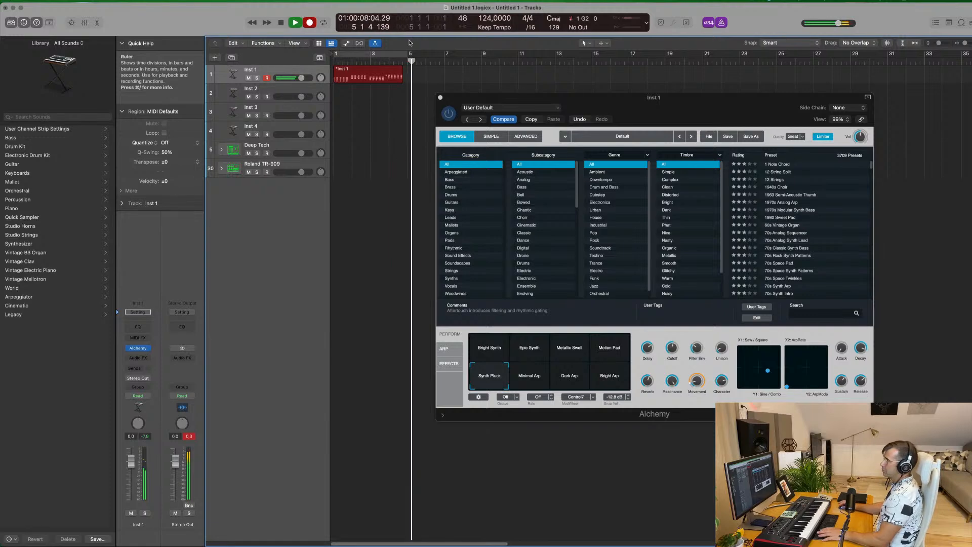
# Step: Stop recording and move all notes of the Inst 1 region together so the first chord starts on bar 1
pyautogui.press('space')
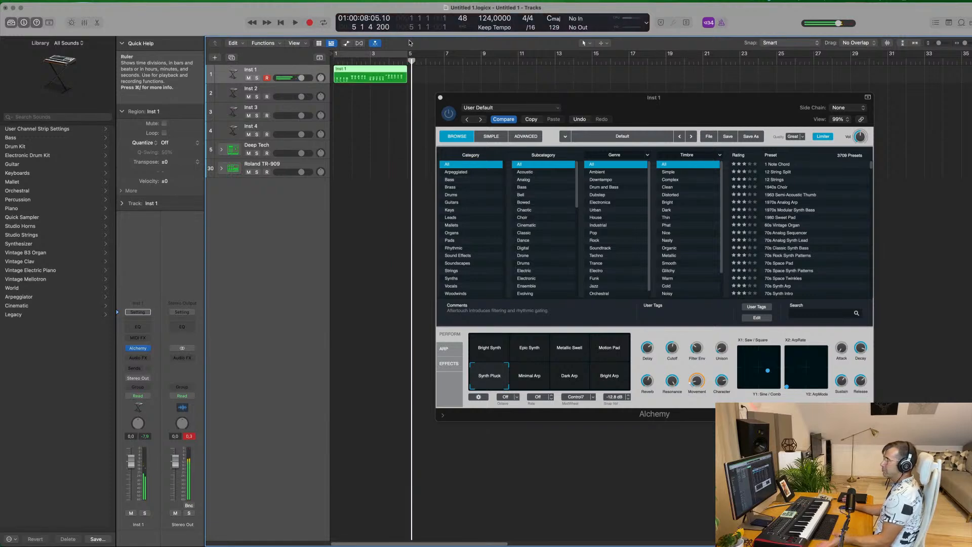
pyautogui.doubleClick(357, 69)
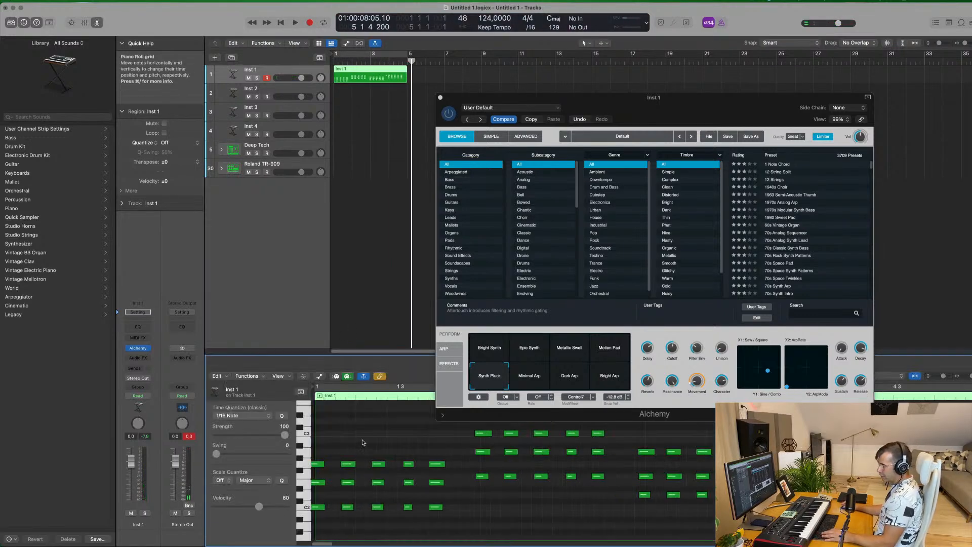
pyautogui.press('super+a')
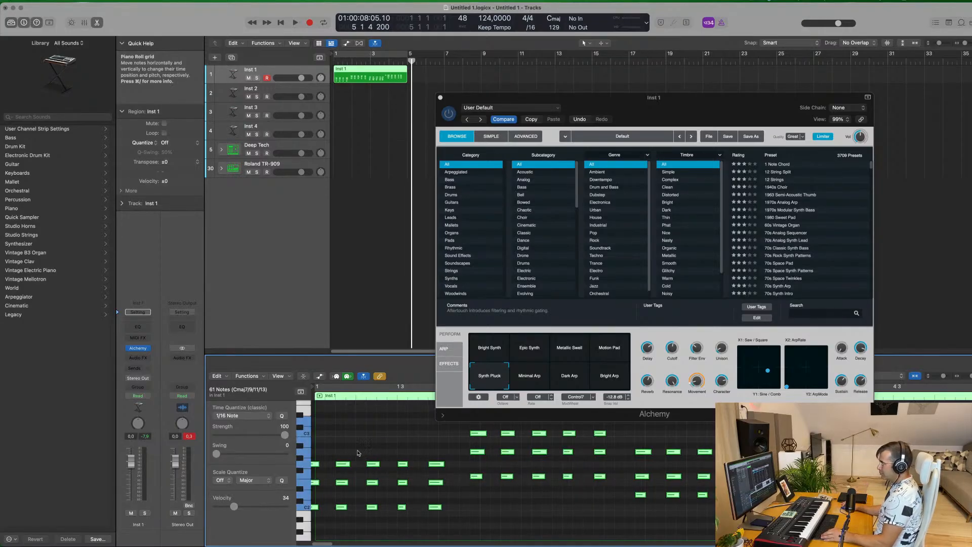
pyautogui.moveTo(319, 466); pyautogui.dragTo(324, 466)
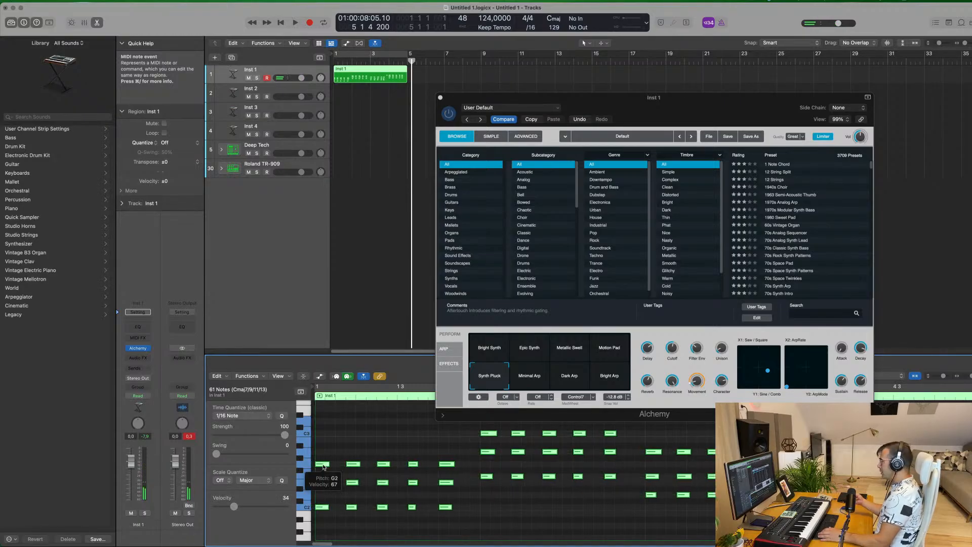
# Step: Deselect the notes and move the Alchemy window clear of the Inst 1 region in the workspace
pyautogui.click(407, 443)
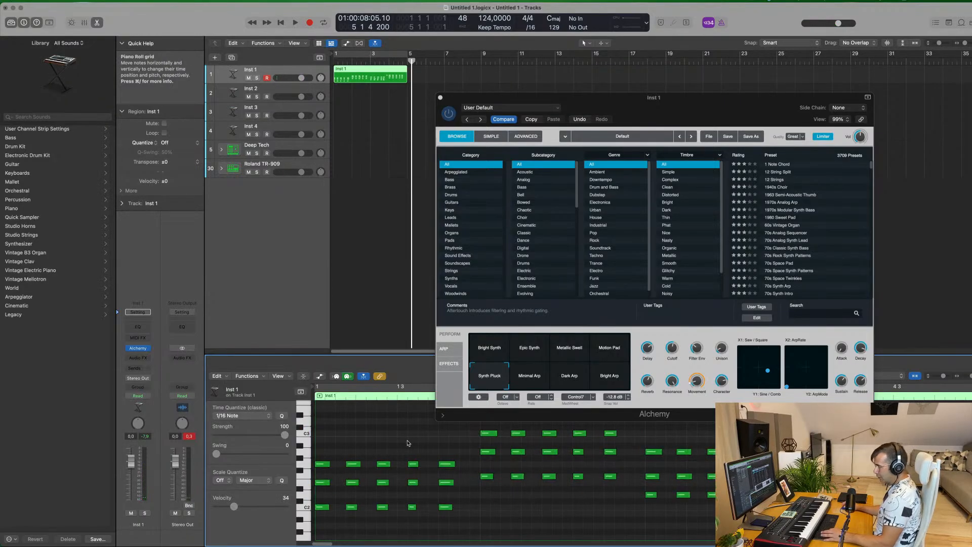
pyautogui.press('super+a')
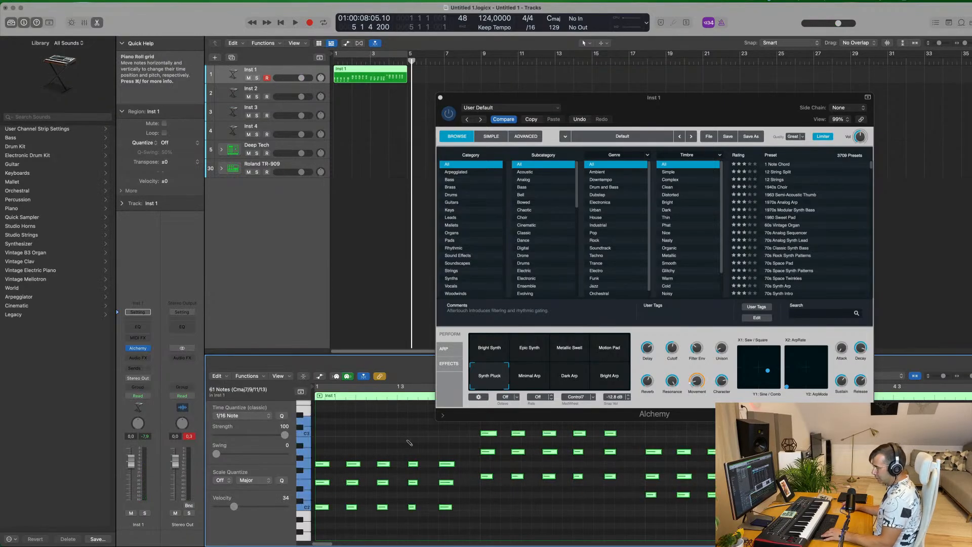
pyautogui.click(482, 460)
pyautogui.moveTo(729, 105); pyautogui.dragTo(471, 125)
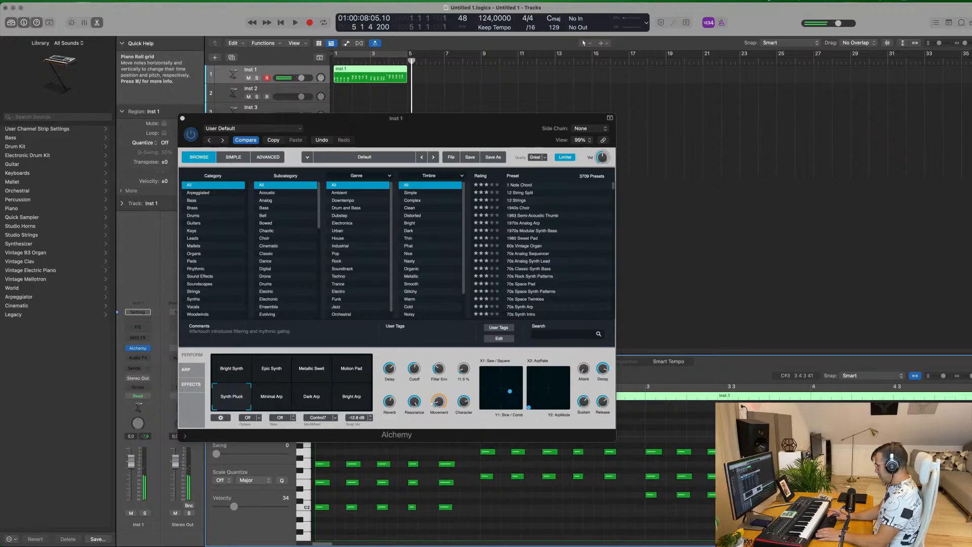
pyautogui.moveTo(316, 114); pyautogui.dragTo(636, 112)
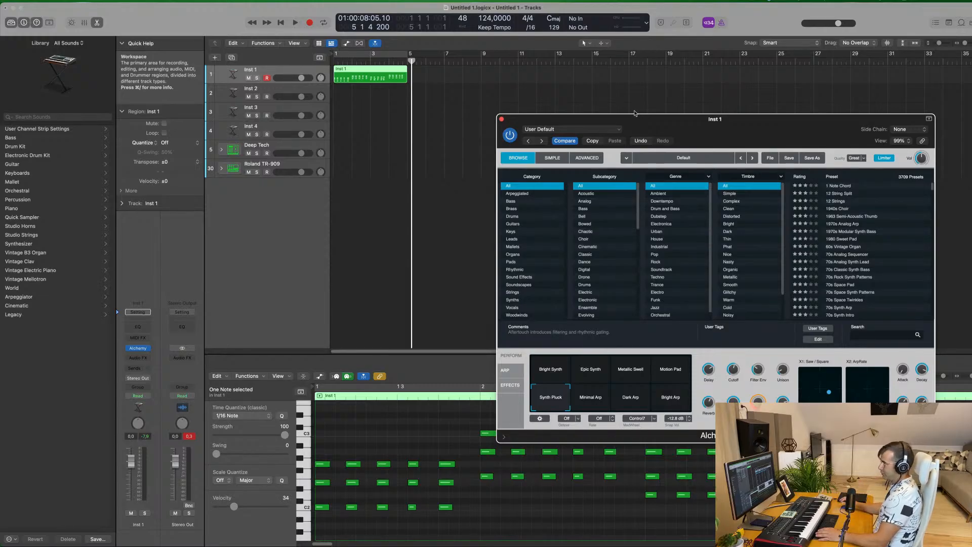
pyautogui.click(373, 124)
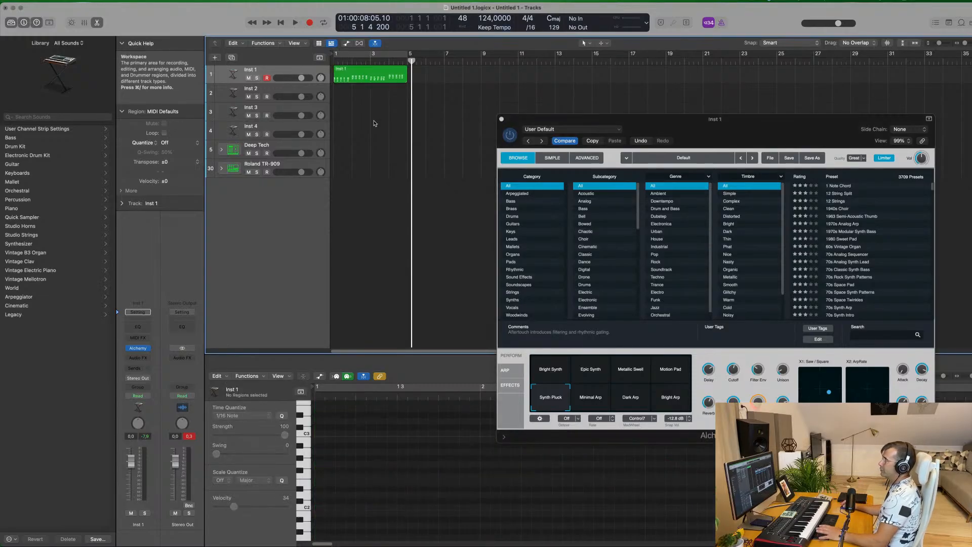
# Step: Turn on cycle playback over bars 1 to 5, play the loop and move the Alchemy window out of the way
pyautogui.press('space')
pyautogui.press('space')
pyautogui.click(383, 57)
pyautogui.press('space')
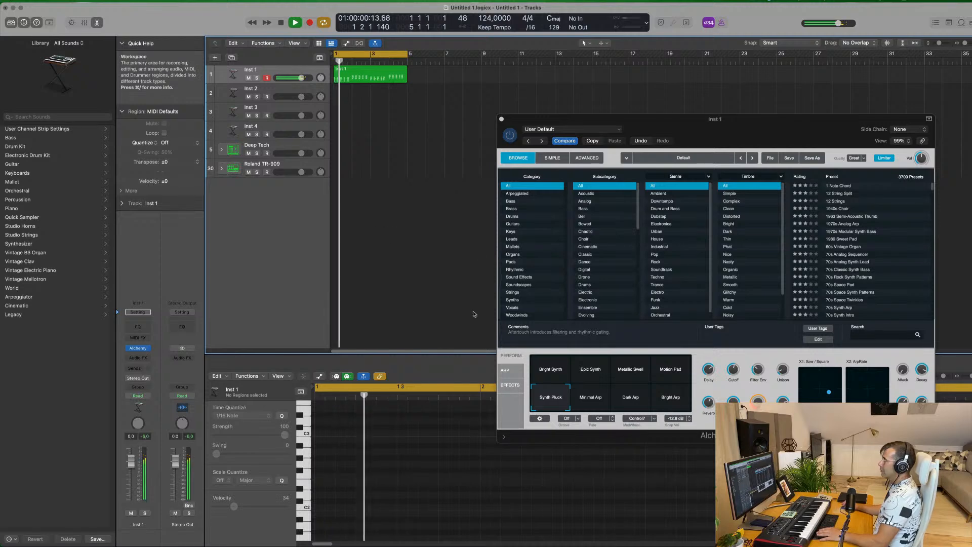
pyautogui.moveTo(560, 121); pyautogui.dragTo(693, 69)
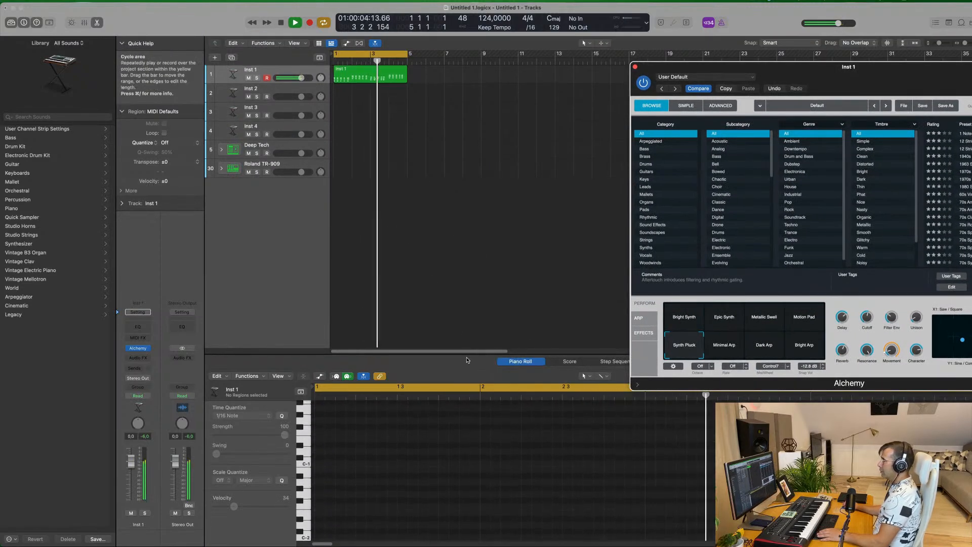
pyautogui.press('space')
# Step: Display the Inst 1 region's notes in the Piano Roll and listen to the loop
pyautogui.click(387, 76)
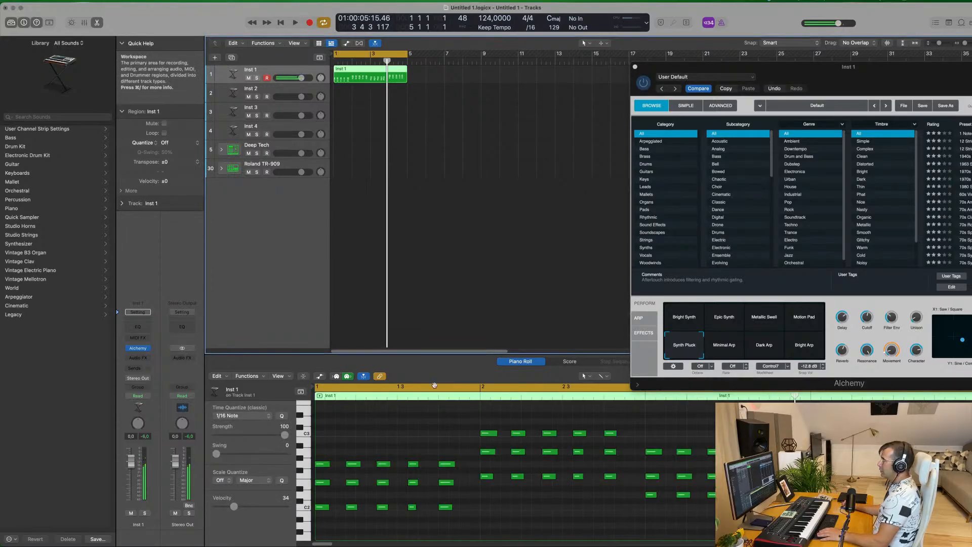
pyautogui.press('space')
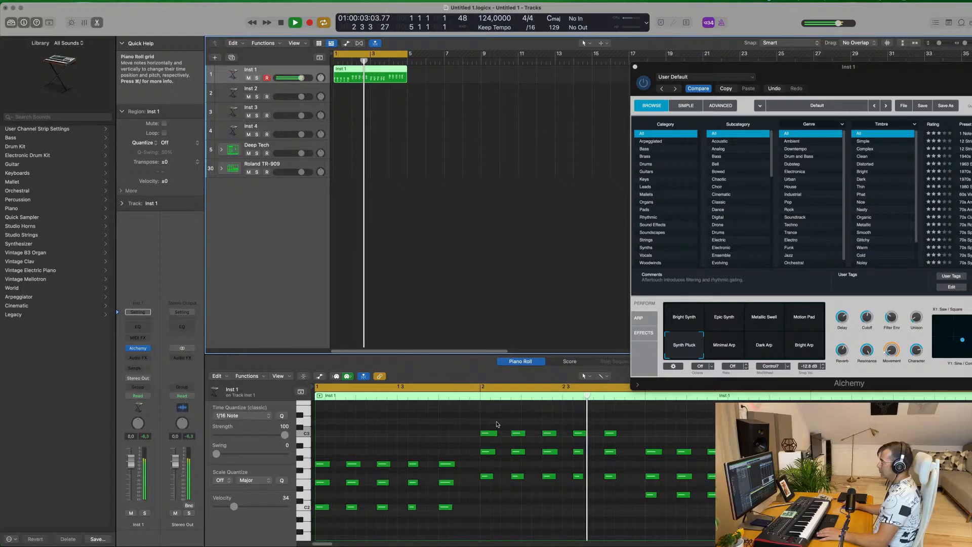
pyautogui.press('space')
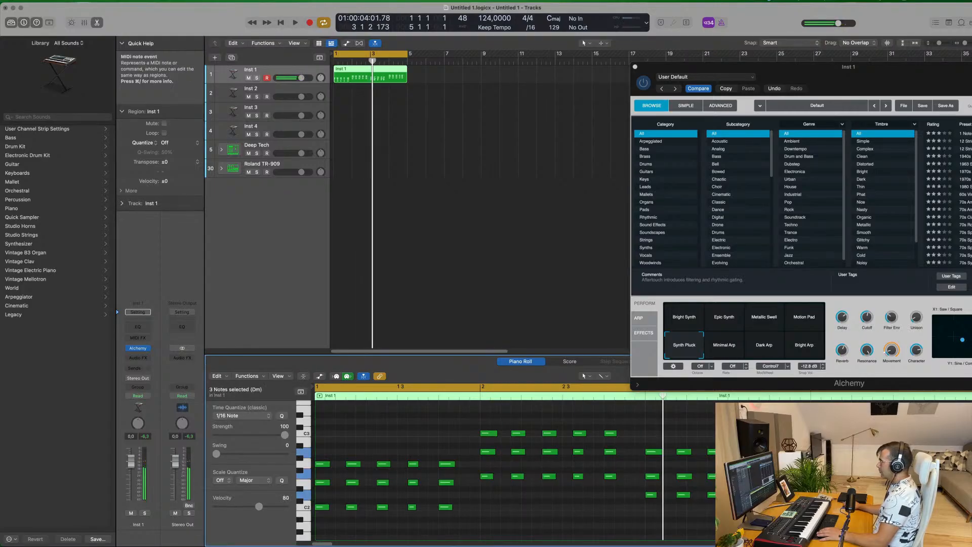
# Step: Select the three notes of the G chord around the start of bar 4 in the Inst 1 region
pyautogui.moveTo(775, 451); pyautogui.dragTo(777, 451)
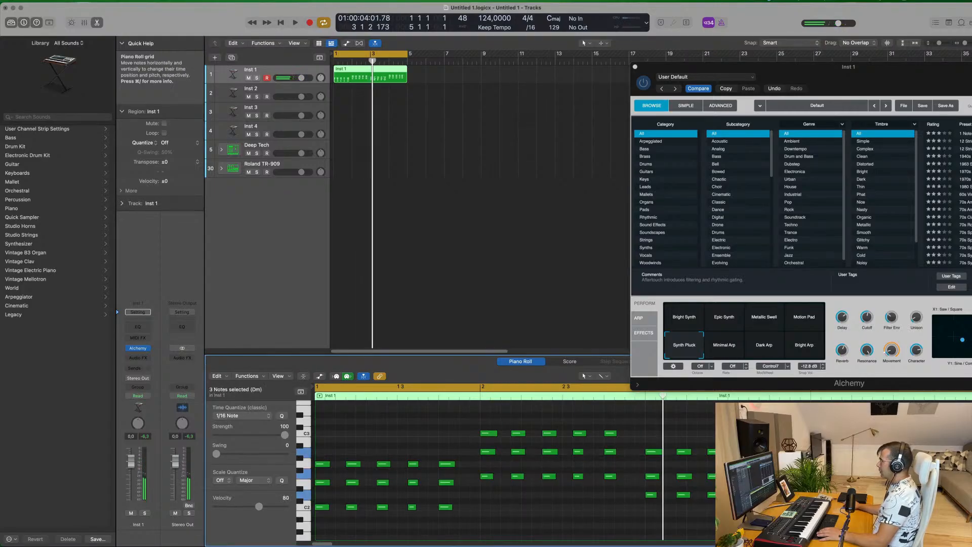
pyautogui.hscroll(3, 627, 463)
pyautogui.moveTo(752, 411); pyautogui.dragTo(778, 470)
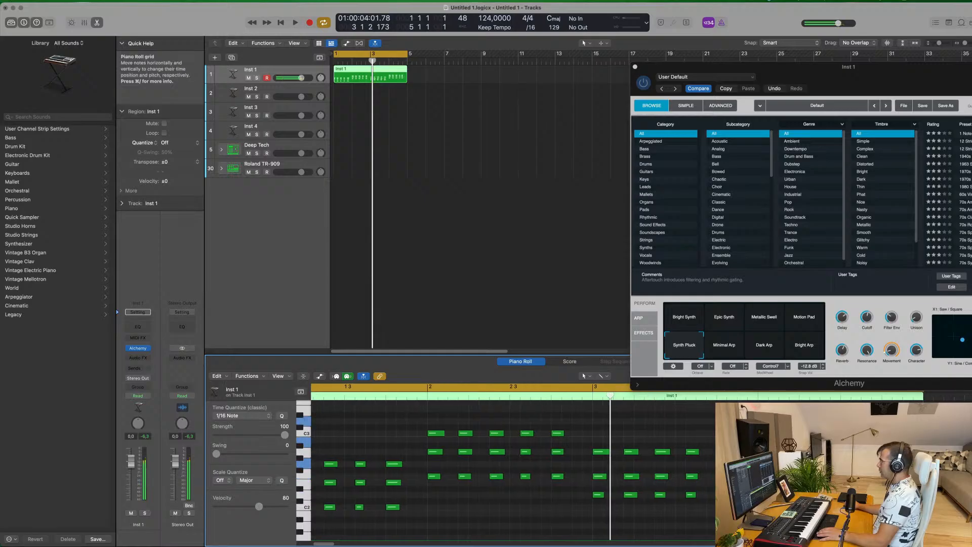
pyautogui.scroll(3, 506, 471)
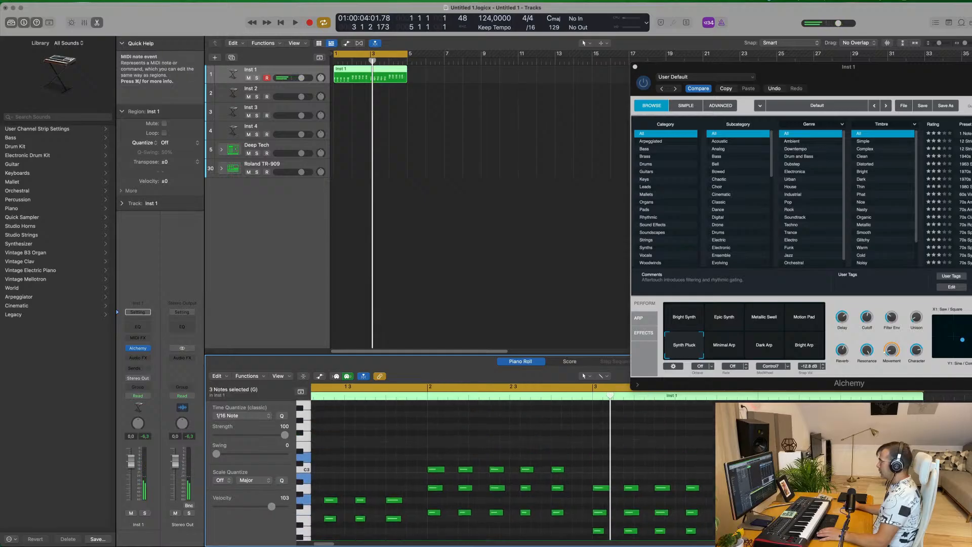
# Step: Listen to the loop again and bring the whole Alchemy window back into view
pyautogui.press('space')
pyautogui.moveTo(876, 383); pyautogui.dragTo(837, 370)
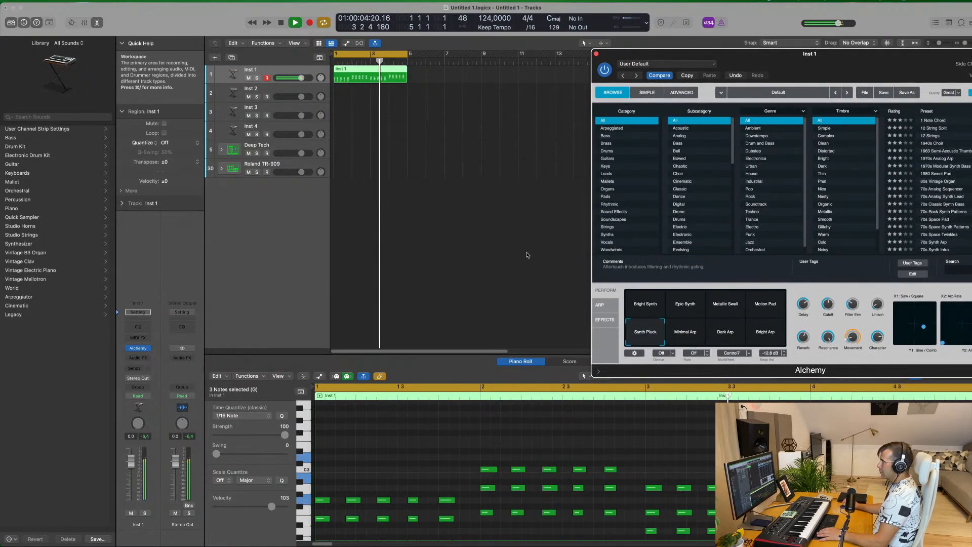
pyautogui.moveTo(825, 63); pyautogui.dragTo(621, 89)
pyautogui.press('space')
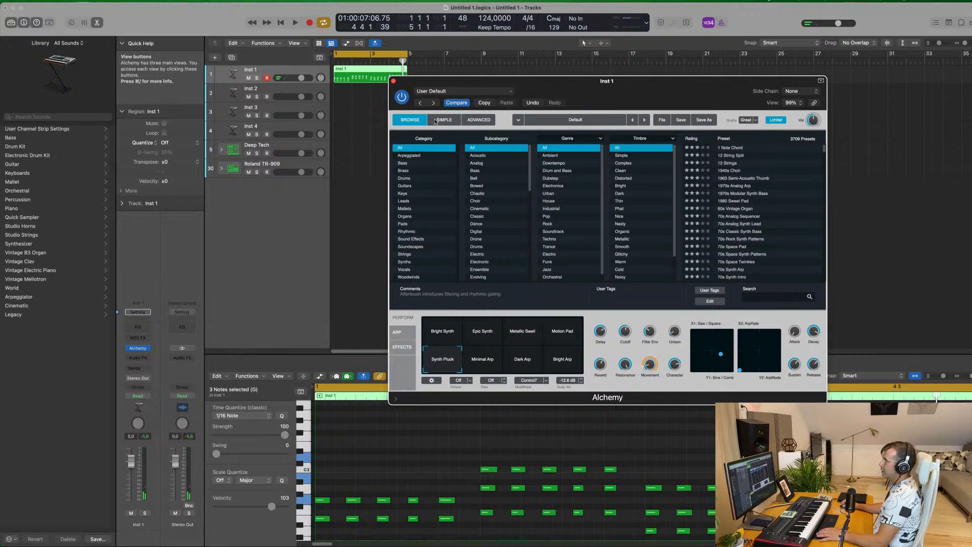
# Step: Filter the Alchemy presets to the Leads category and increase the height of the Inst 1 track
pyautogui.click(409, 201)
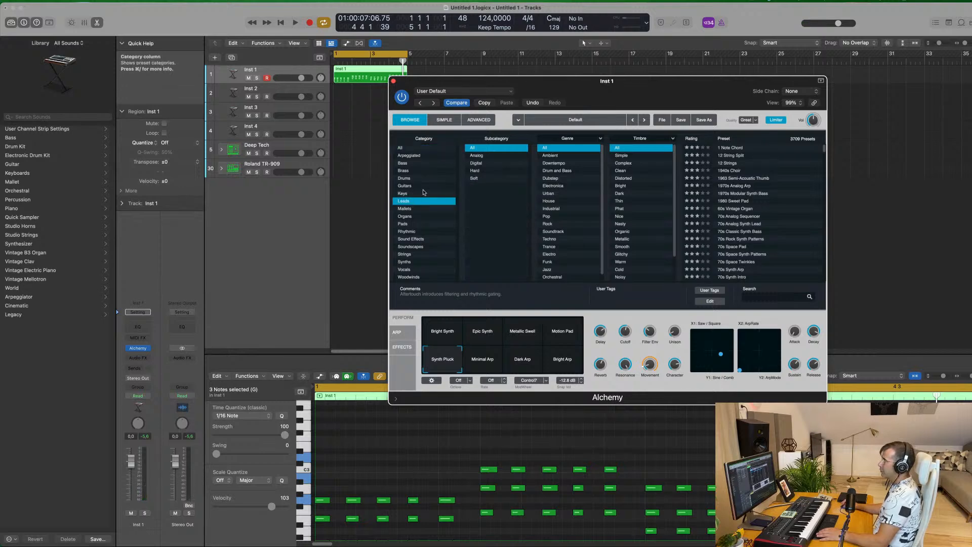
pyautogui.click(284, 75)
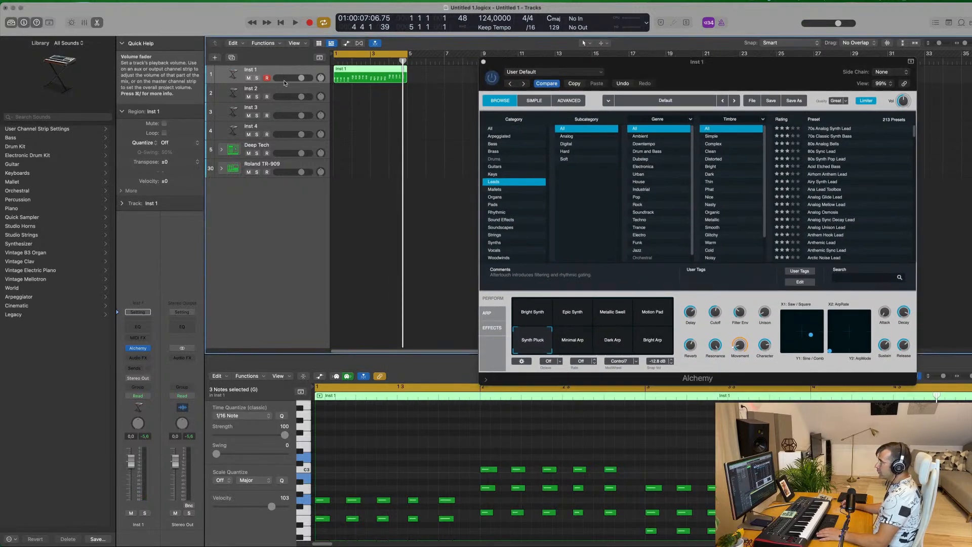
pyautogui.moveTo(284, 83); pyautogui.dragTo(283, 112)
# Step: Audition lead presets such as Revenge and Saw Wave Lead against the playing loop
pyautogui.scroll(-15, 867, 203)
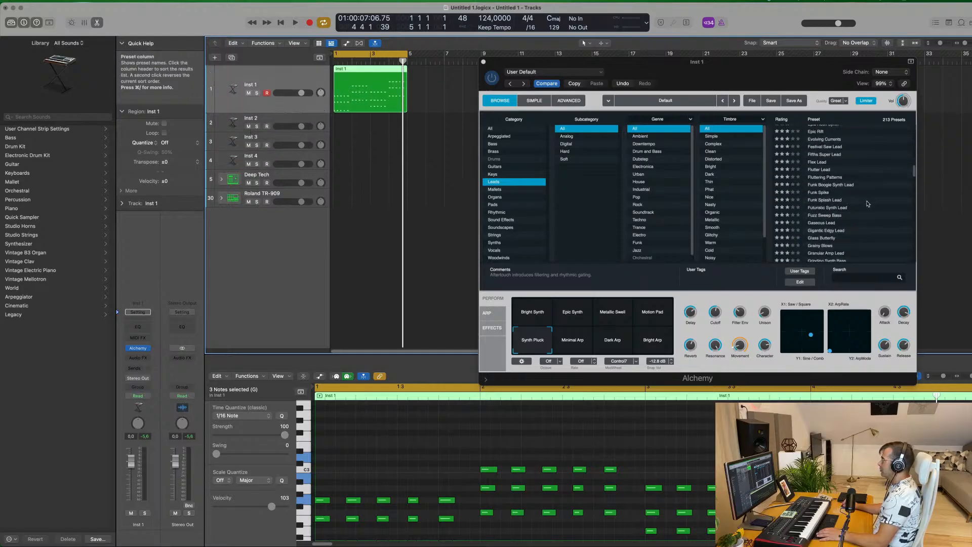
pyautogui.click(817, 211)
pyautogui.moveTo(775, 71); pyautogui.dragTo(742, 63)
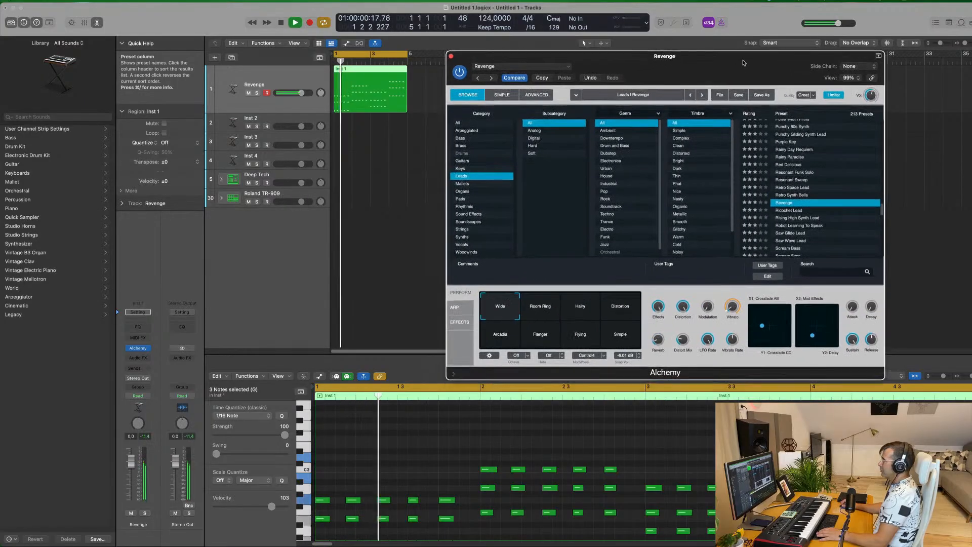
pyautogui.click(793, 210)
pyautogui.scroll(-2, 798, 204)
pyautogui.click(797, 202)
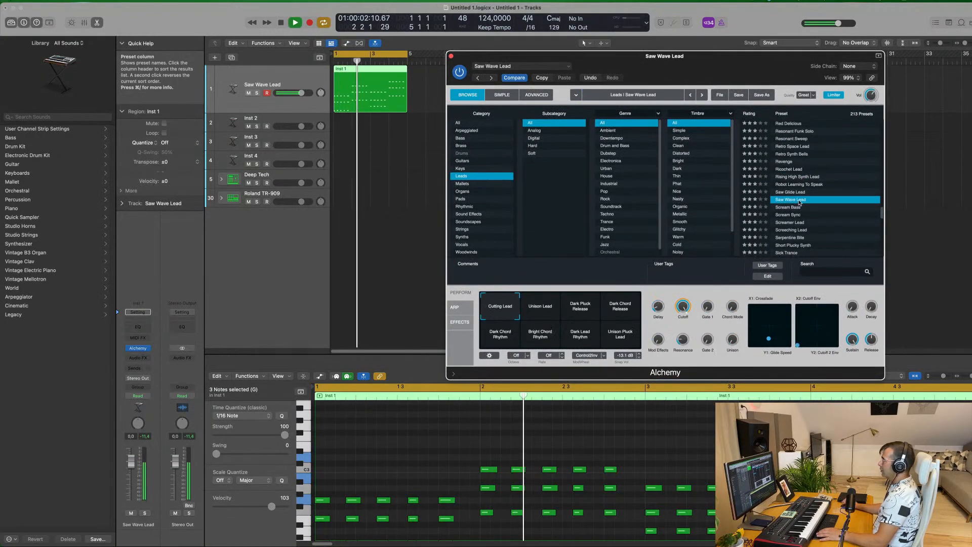
# Step: Load the Sizzle Oscillator lead preset and close the Alchemy window
pyautogui.scroll(-2, 795, 213)
pyautogui.click(786, 219)
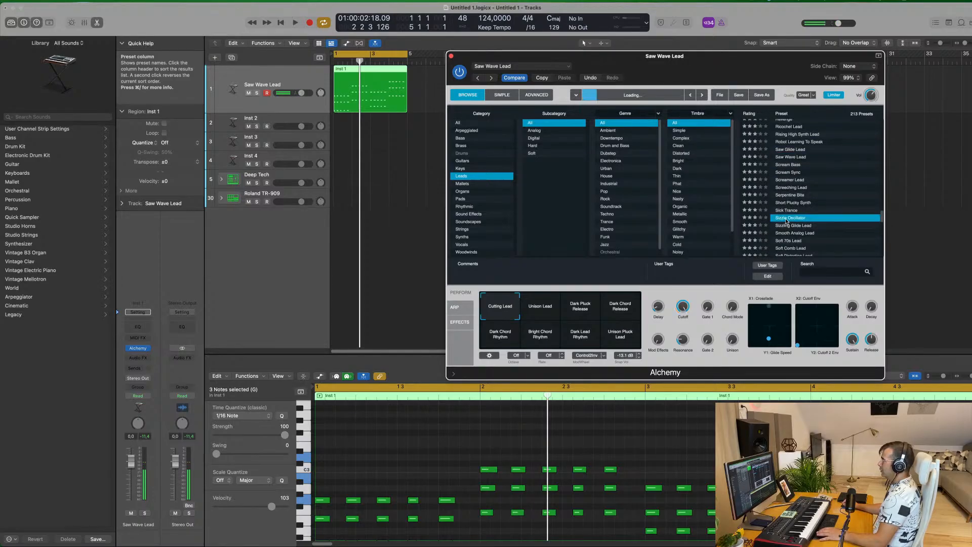
pyautogui.click(453, 55)
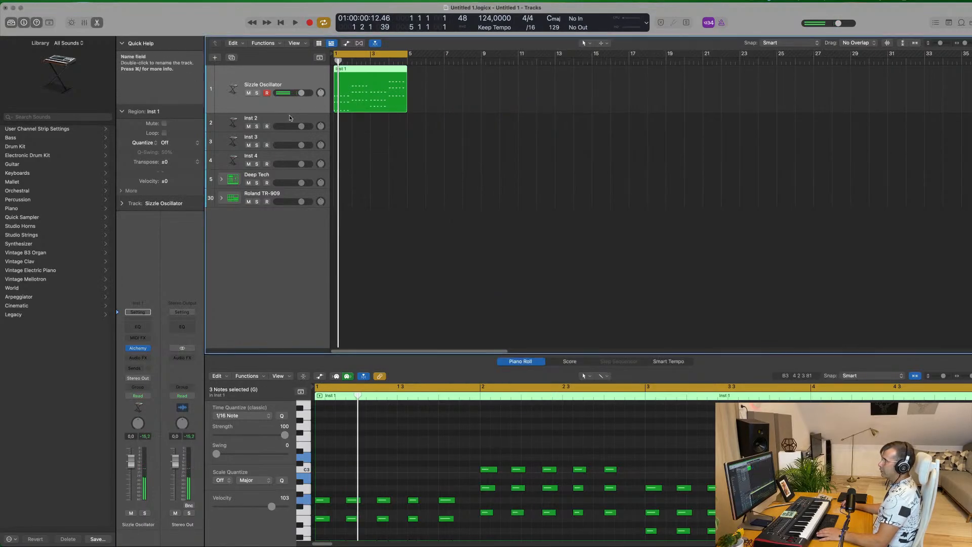
# Step: Duplicate the Sizzle Oscillator track and load the LennarDigital Sylenth1 stereo instrument on the new track
pyautogui.click(232, 58)
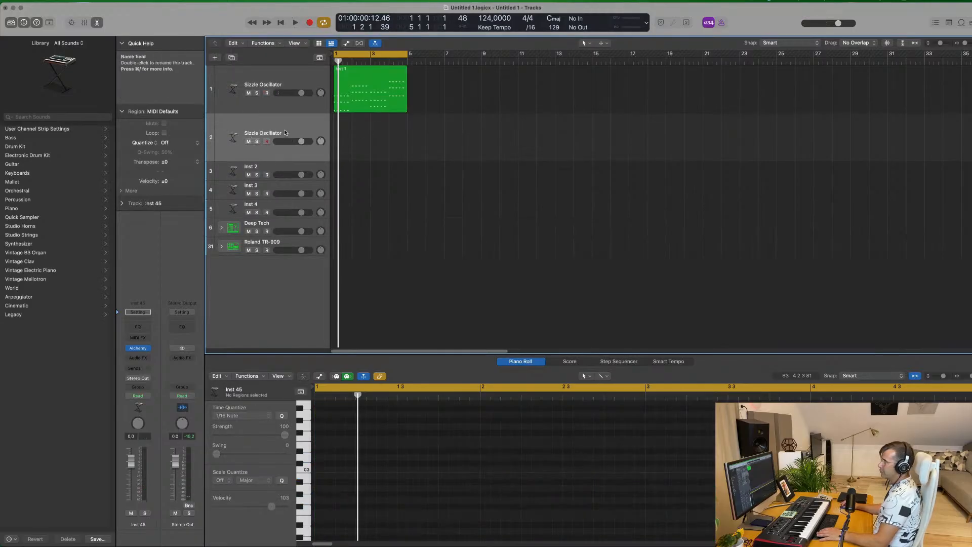
pyautogui.click(138, 348)
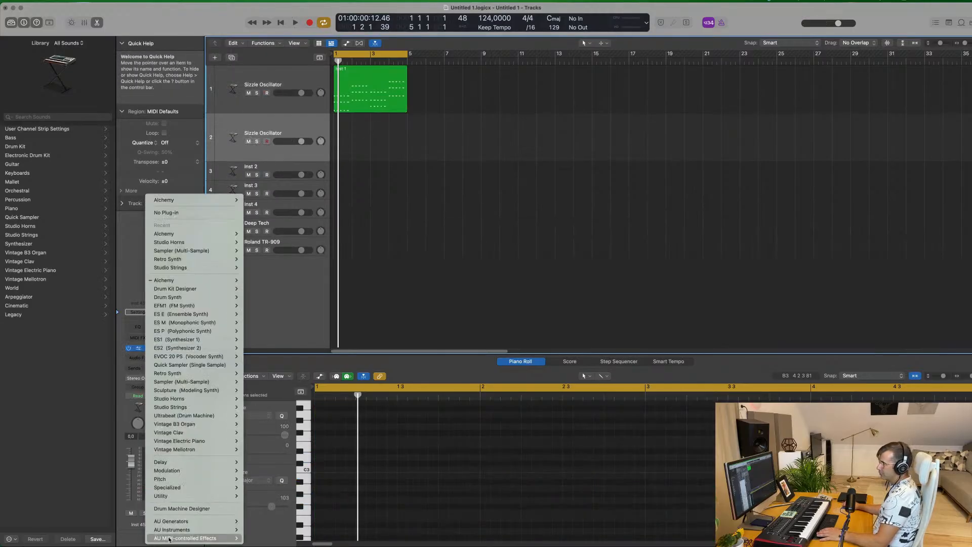
pyautogui.moveTo(177, 530)
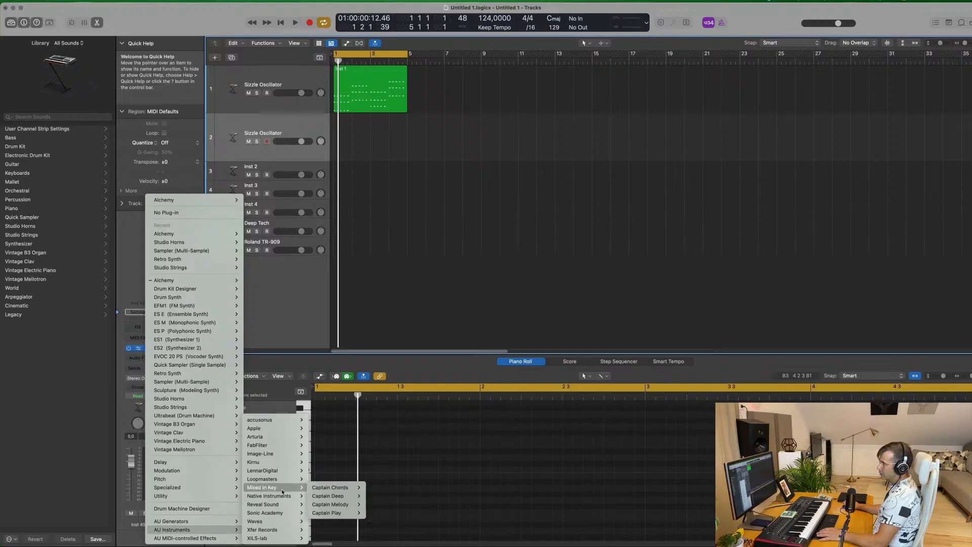
pyautogui.moveTo(290, 473)
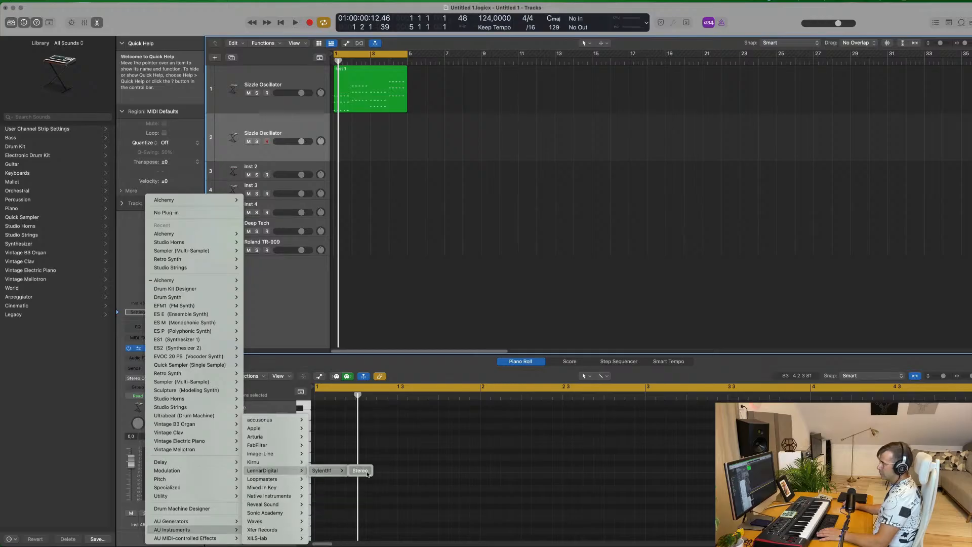
pyautogui.click(366, 472)
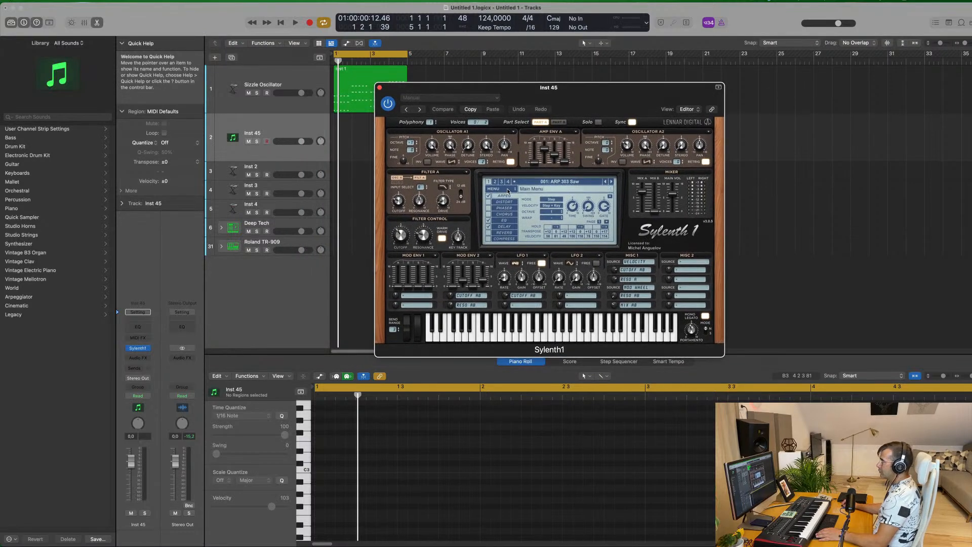
# Step: Load the Sylenth1 Definitive Collection bank in Sylenth1 and dismiss the update prompt
pyautogui.click(508, 192)
pyautogui.moveTo(511, 203)
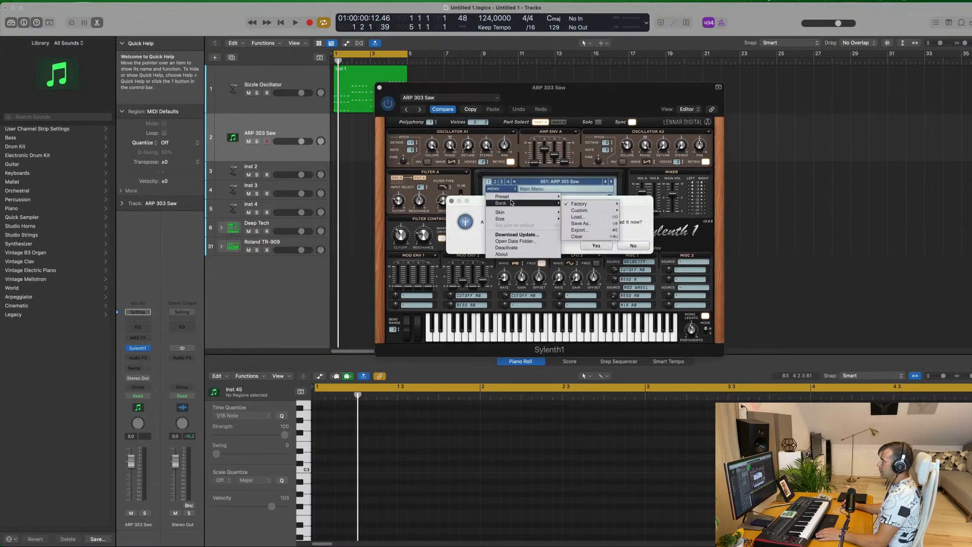
pyautogui.moveTo(582, 205)
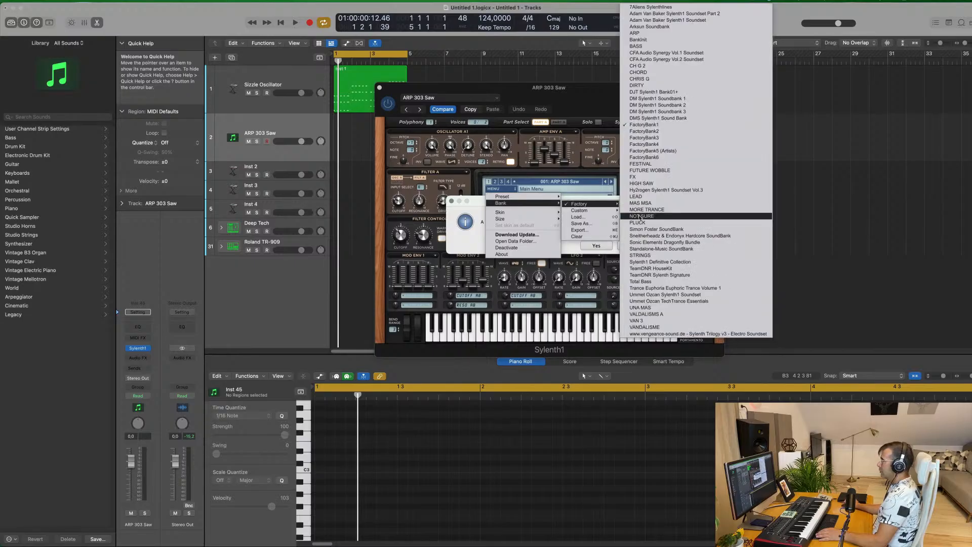
pyautogui.click(641, 262)
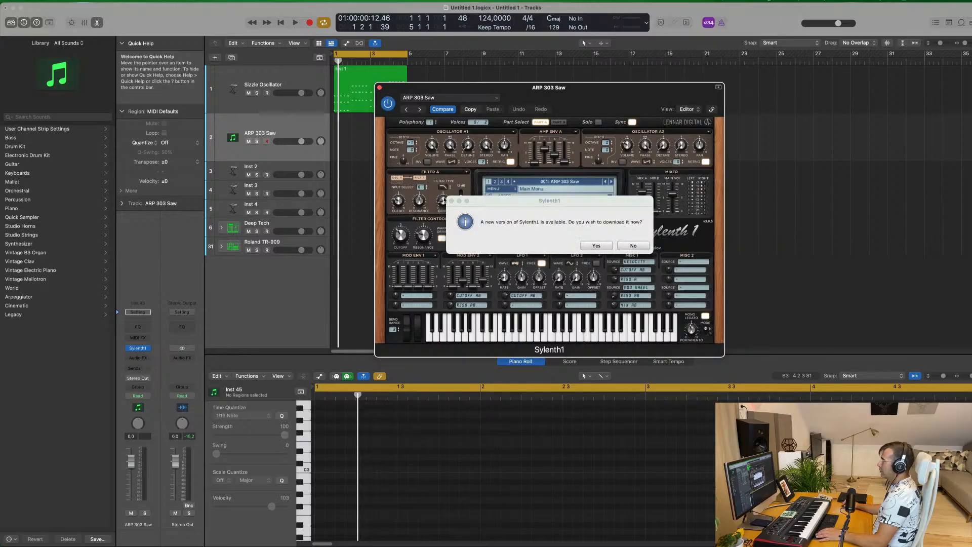
pyautogui.click(606, 247)
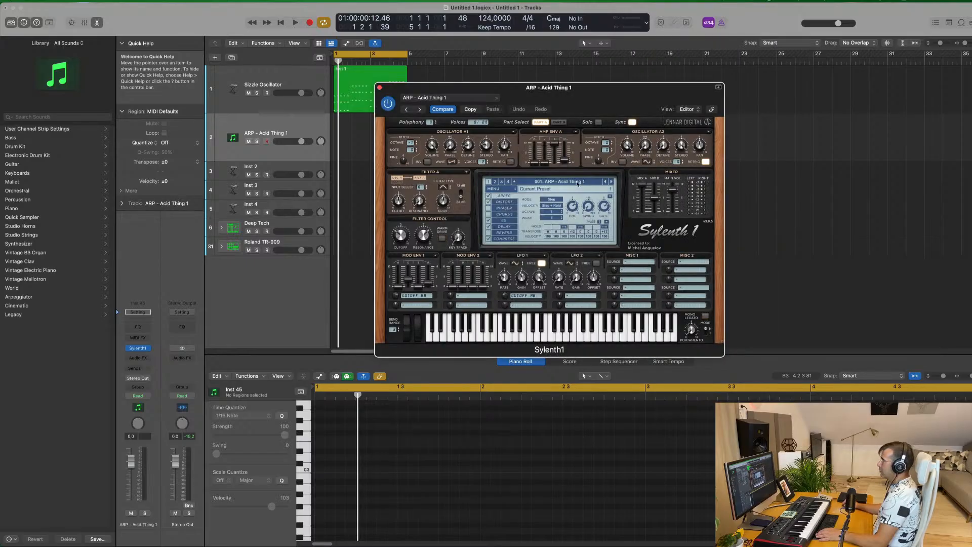
# Step: Switch Sylenth1 to the second preset group of the bank and load the LEAD - Brazil 2 preset
pyautogui.click(560, 183)
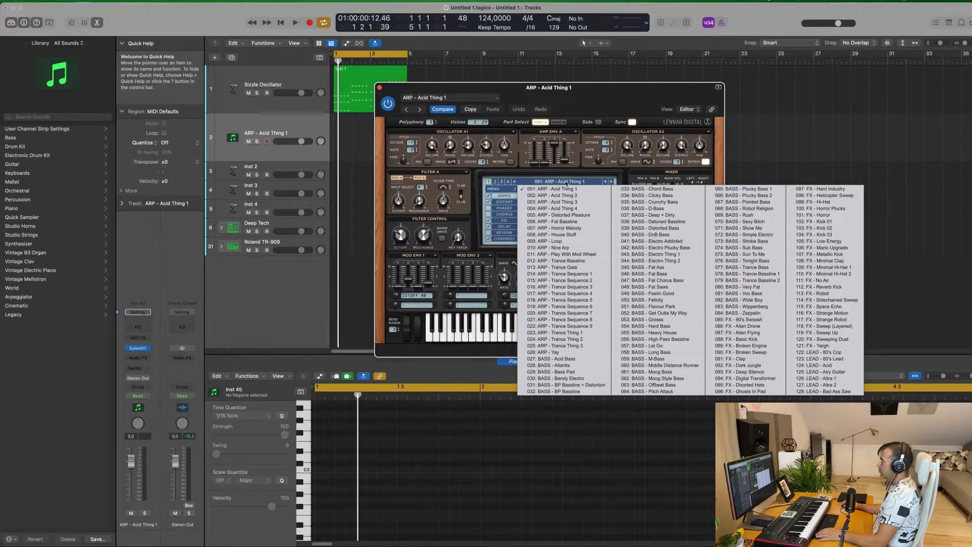
pyautogui.click(496, 182)
pyautogui.click(566, 181)
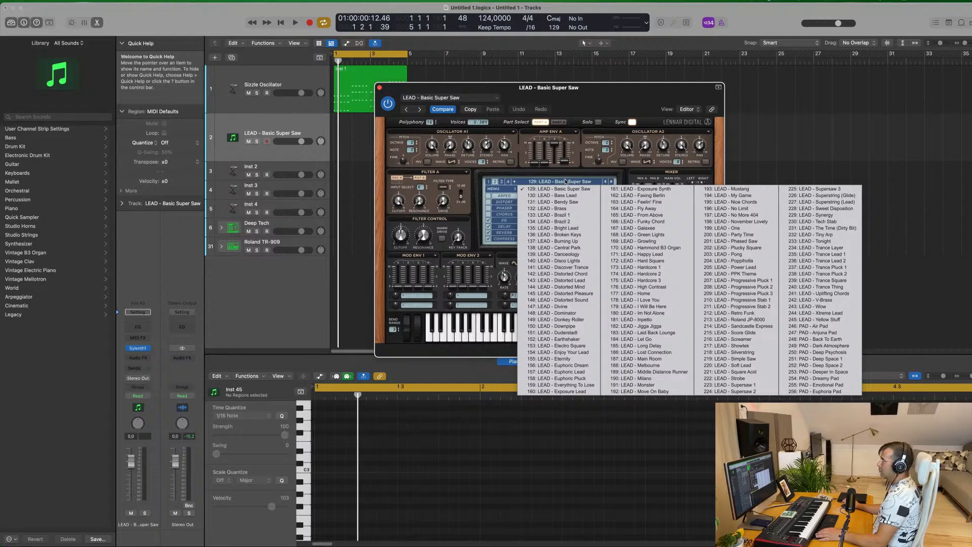
pyautogui.click(567, 216)
pyautogui.moveTo(486, 87); pyautogui.dragTo(519, 87)
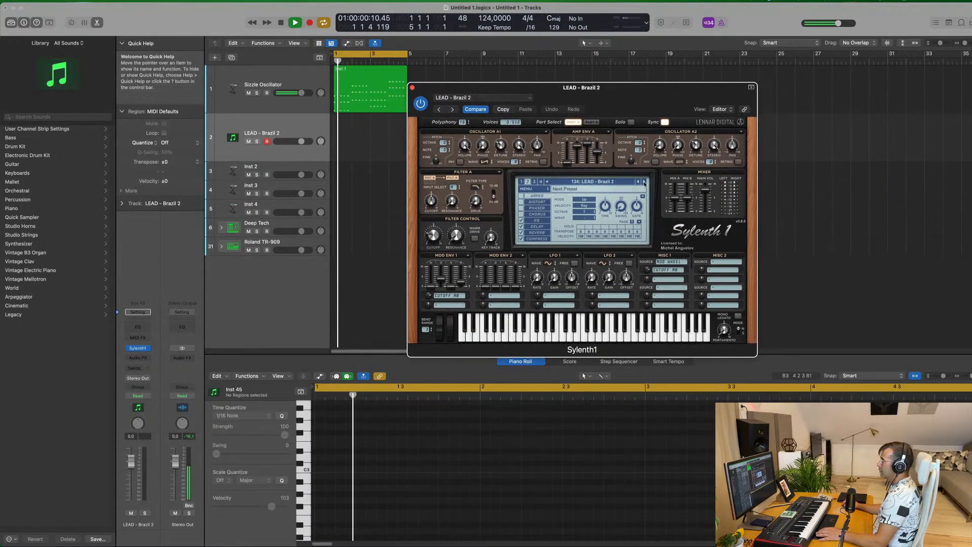
# Step: Move the chord region from the Sizzle Oscillator track to the Sylenth1 track and lower that track's volume to -6.2 dB
pyautogui.click(262, 82)
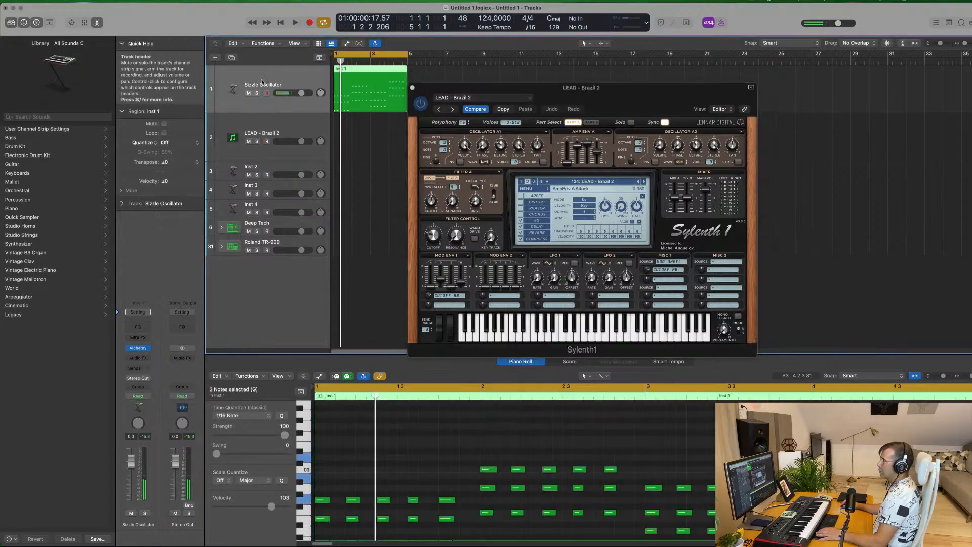
pyautogui.press('space')
pyautogui.moveTo(359, 89); pyautogui.dragTo(359, 137)
pyautogui.press('space')
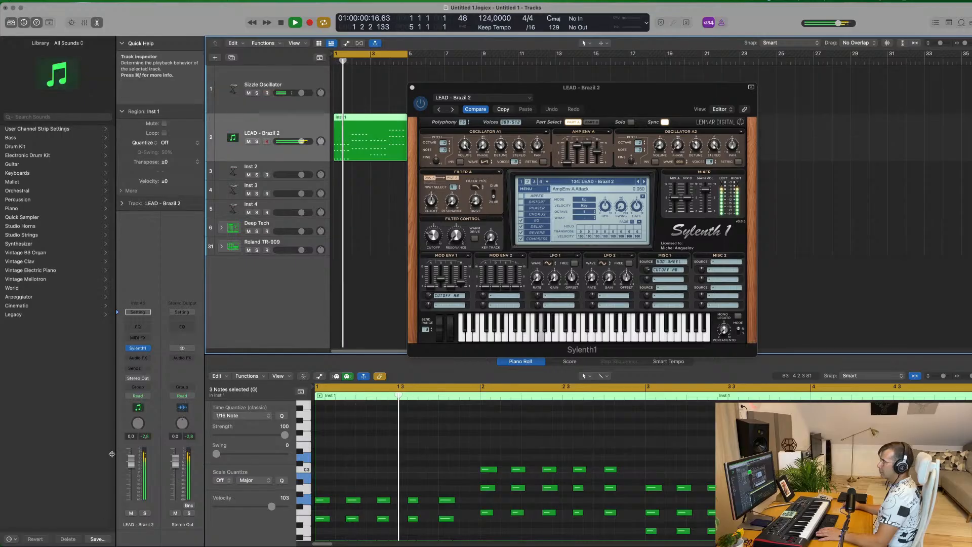
pyautogui.moveTo(130, 465); pyautogui.dragTo(131, 476)
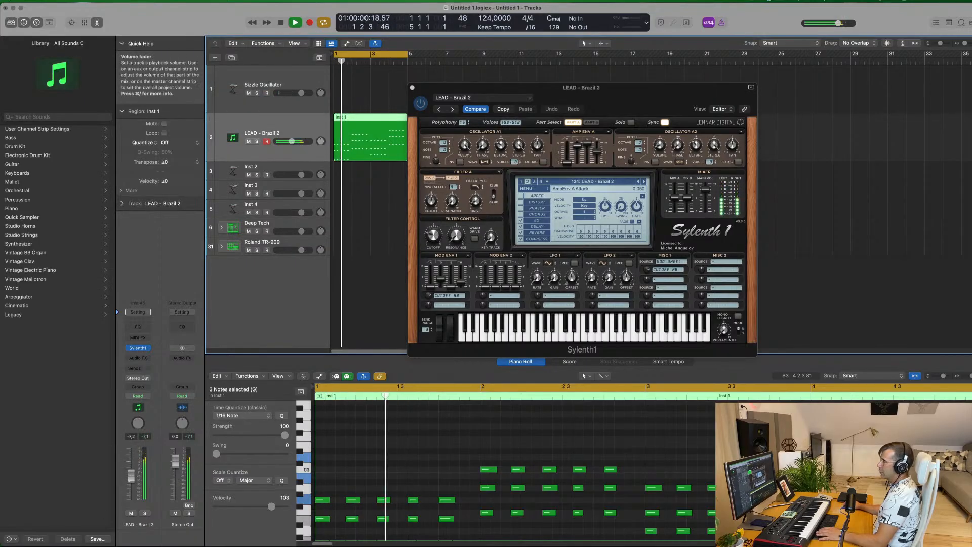
# Step: Audition the Brazil 1 and Brazil 2 lead presets against the loop and load LEAD - Faxing Berlin
pyautogui.moveTo(613, 90); pyautogui.dragTo(666, 113)
pyautogui.click(591, 186)
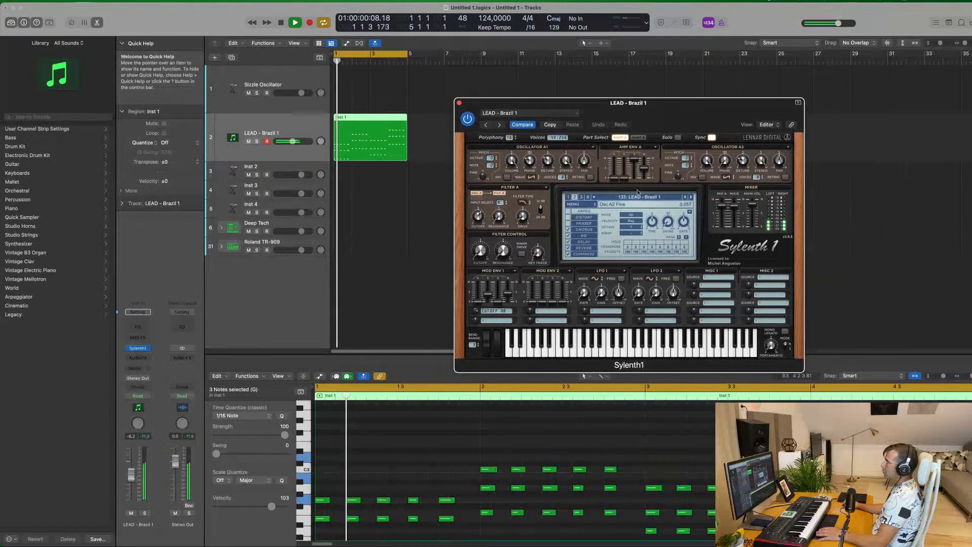
pyautogui.click(692, 197)
pyautogui.click(653, 197)
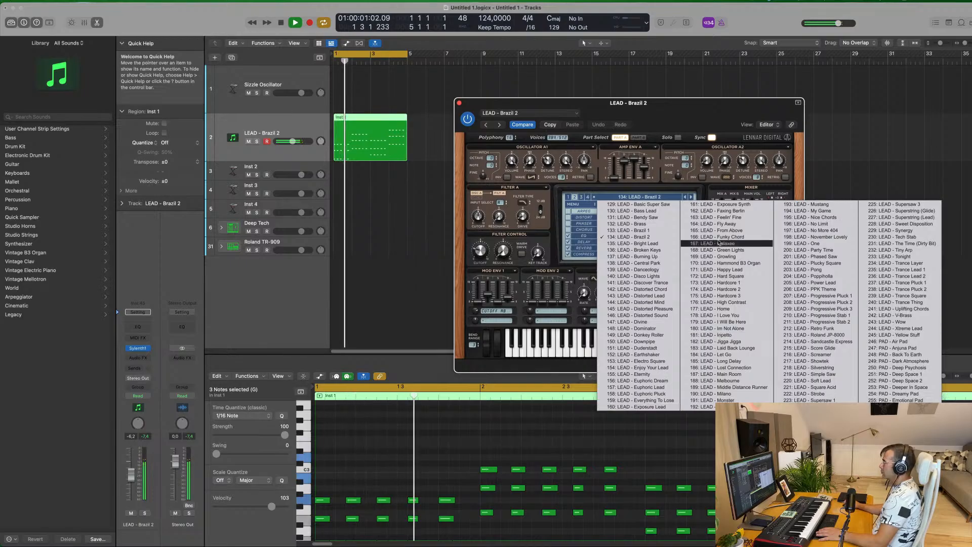
pyautogui.click(720, 213)
pyautogui.moveTo(693, 113); pyautogui.dragTo(663, 112)
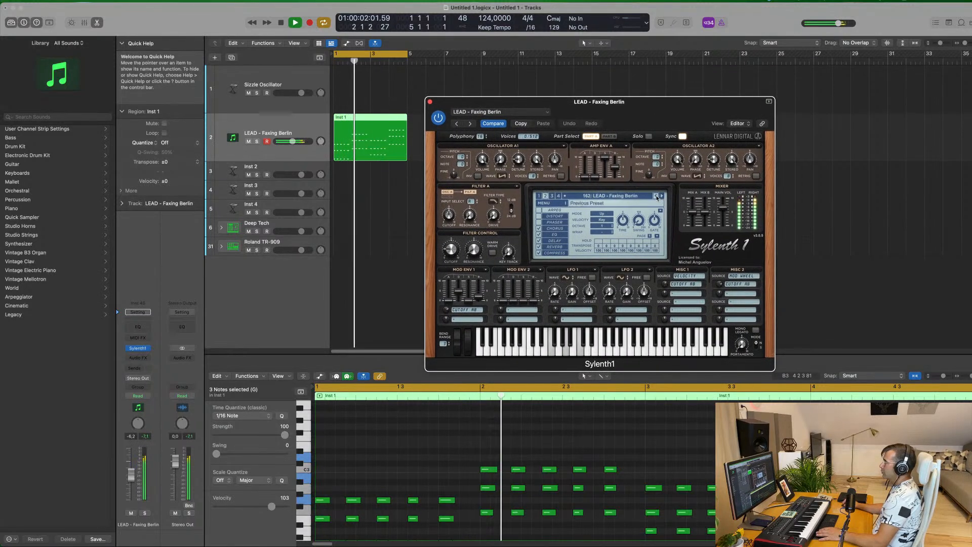
# Step: Set the Filter Control cutoff of the Faxing Berlin sound to 0.762 and close the Sylenth1 window
pyautogui.moveTo(669, 114); pyautogui.dragTo(700, 97)
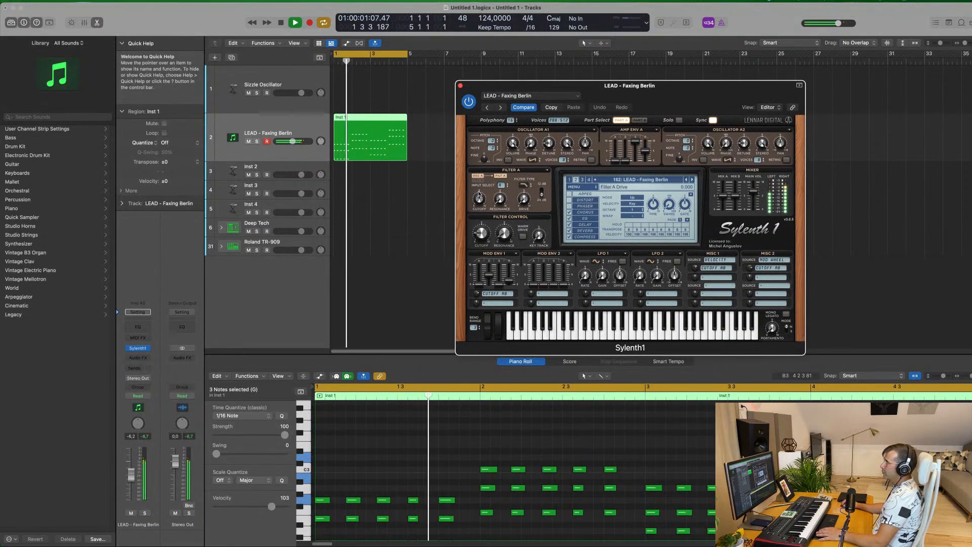
pyautogui.moveTo(484, 236); pyautogui.dragTo(485, 247)
pyautogui.moveTo(655, 91); pyautogui.dragTo(641, 105)
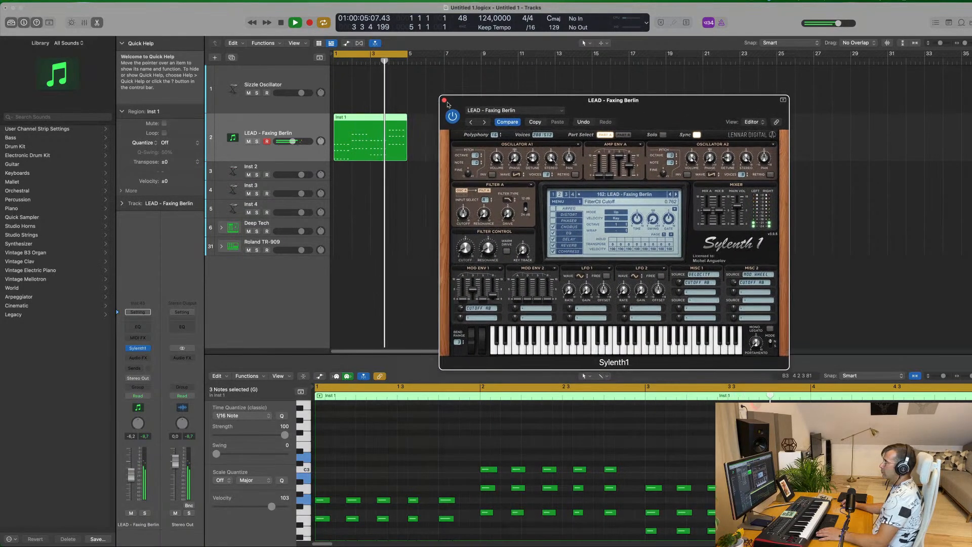
pyautogui.click(446, 99)
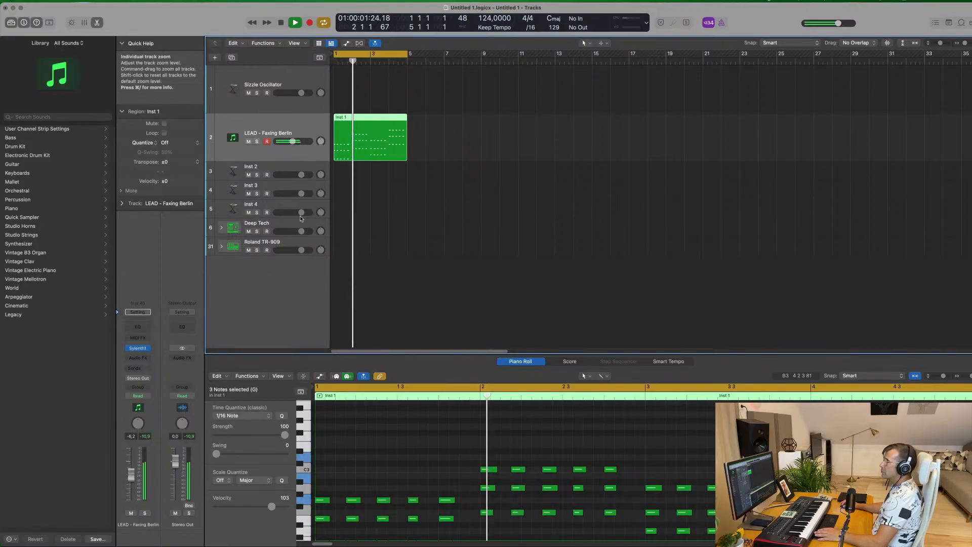
# Step: Record a one-bar kick pattern on the Deep Tech drum track and move its region to bar 1 on the Kick 1 subtrack
pyautogui.click(276, 225)
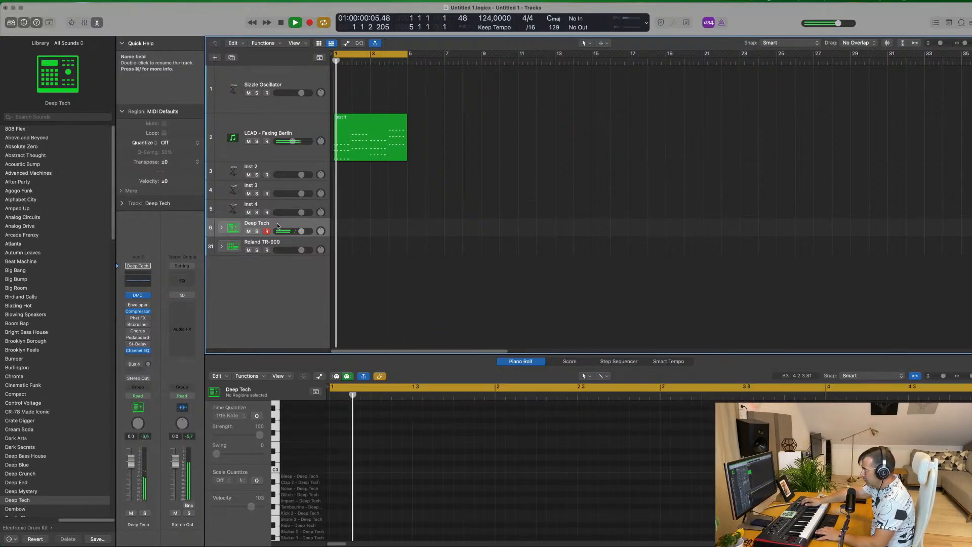
pyautogui.press('r')
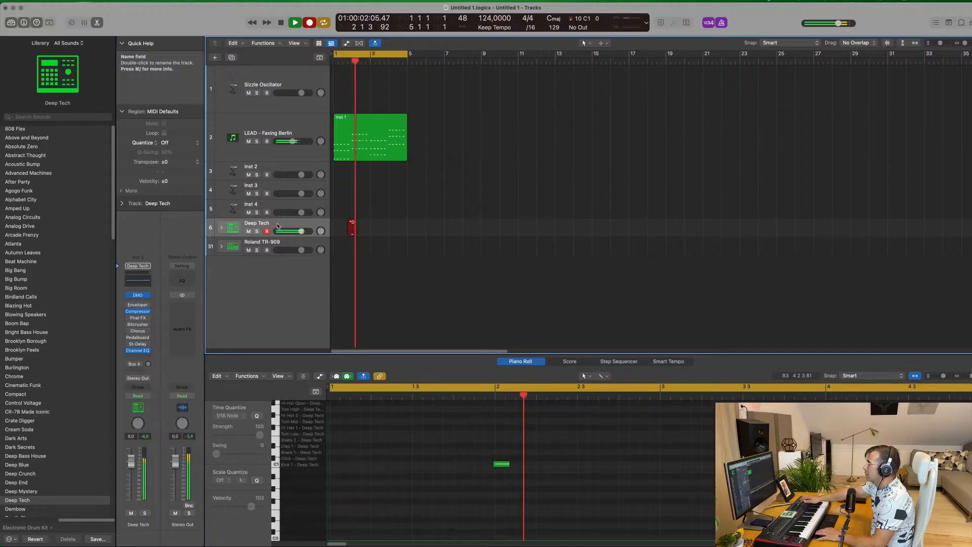
pyautogui.press('space')
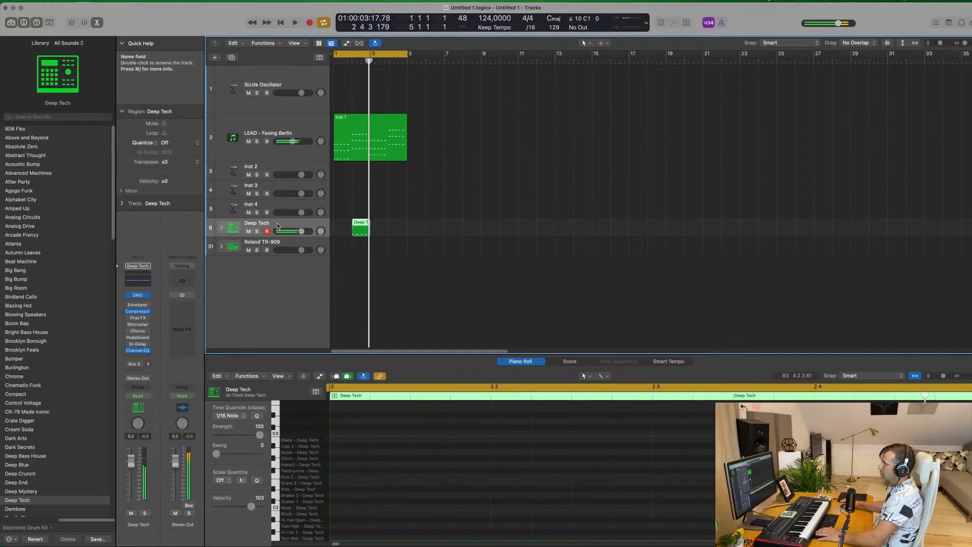
pyautogui.moveTo(351, 225); pyautogui.dragTo(341, 242)
pyautogui.click(221, 228)
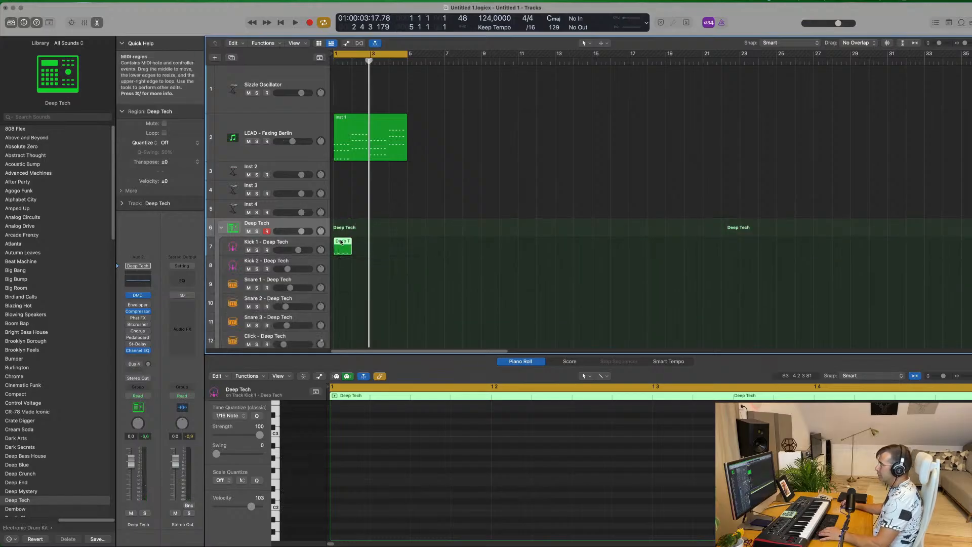
# Step: Open the kick region in the Piano Roll and quantize its notes to the 1/16 grid
pyautogui.press('e')
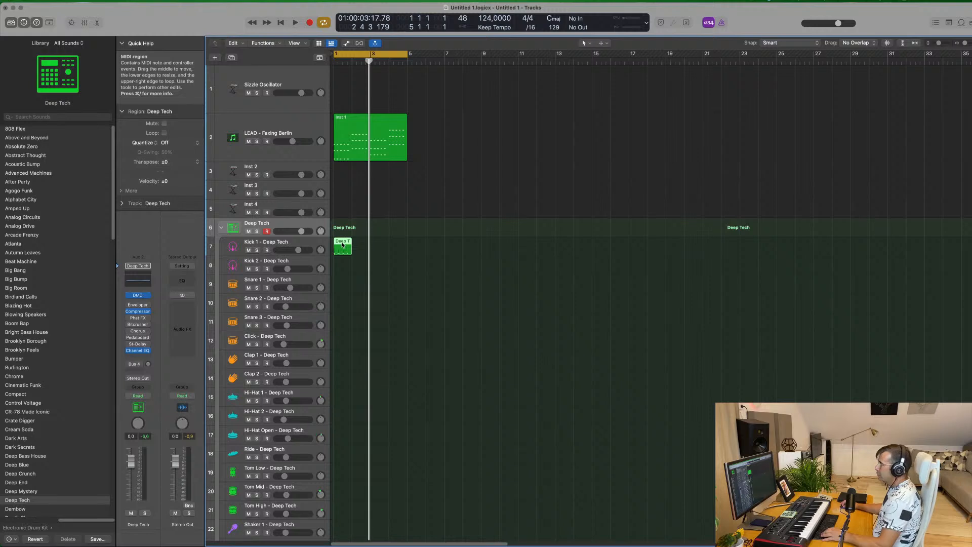
pyautogui.doubleClick(342, 245)
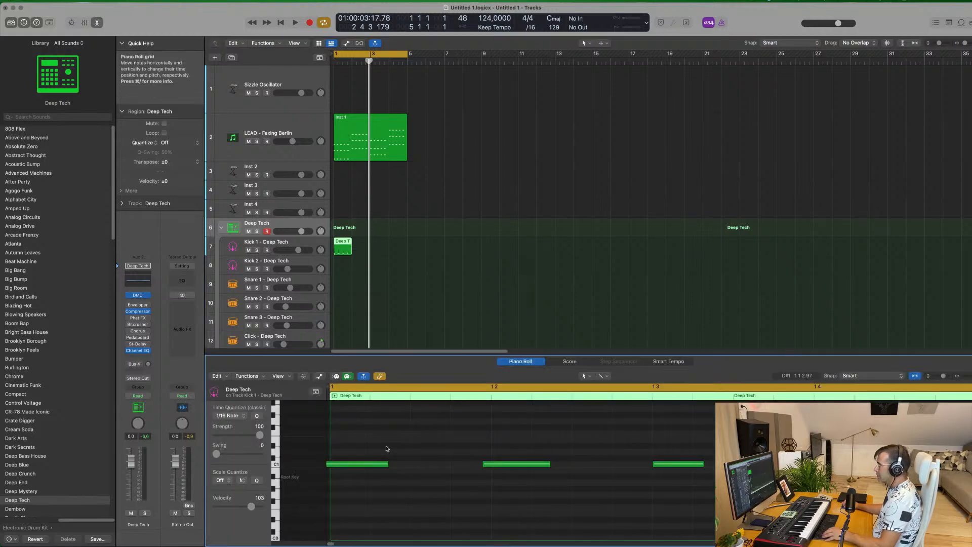
pyautogui.press('space')
pyautogui.scroll(-3, 383, 247)
pyautogui.press('space')
# Step: Repeat the one-bar kick region until it fills the four-bar loop
pyautogui.click(362, 248)
pyautogui.click(335, 247)
pyautogui.press('super+r')
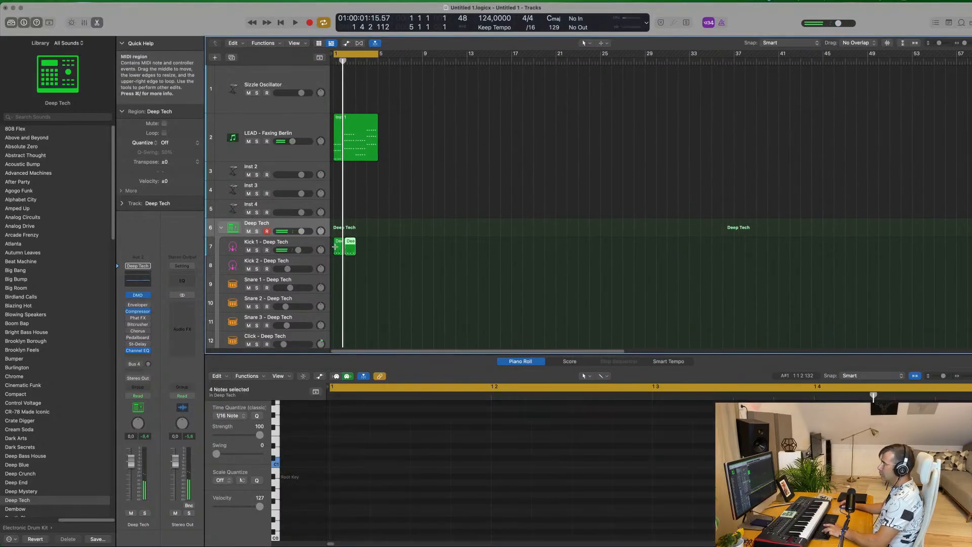
# Step: Increase the height of the Kick 1 - Deep Tech track and play the loop with the kick
pyautogui.click(310, 242)
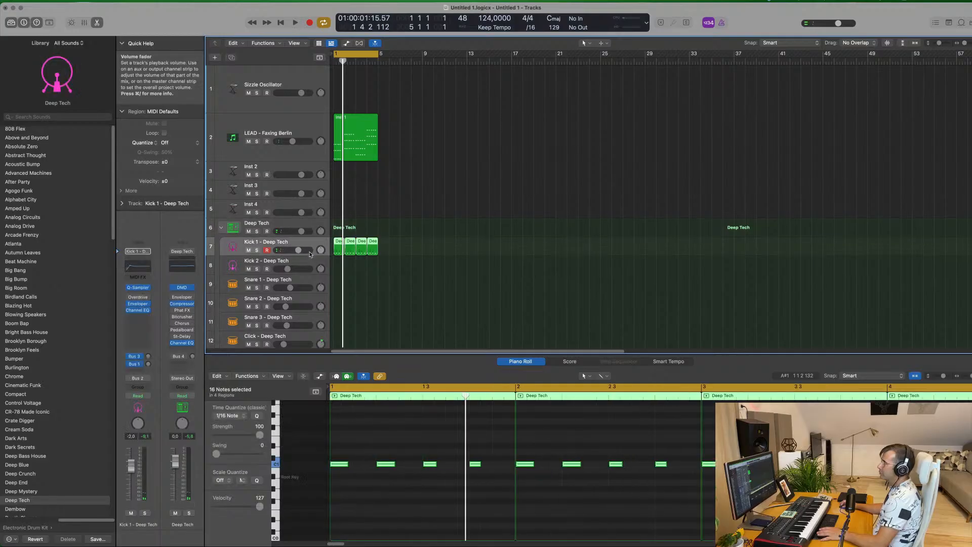
pyautogui.moveTo(309, 254); pyautogui.dragTo(311, 275)
pyautogui.press('space')
pyautogui.press('super+Right')
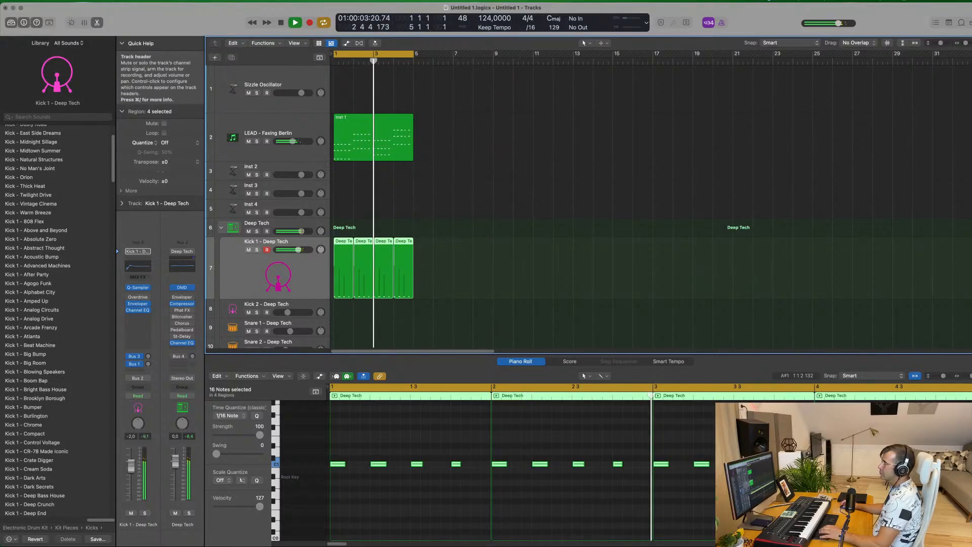
# Step: Add a Bus 7 send to the Faxing Berlin track and insert a stereo SilverVerb on the bus's aux channel
pyautogui.click(302, 126)
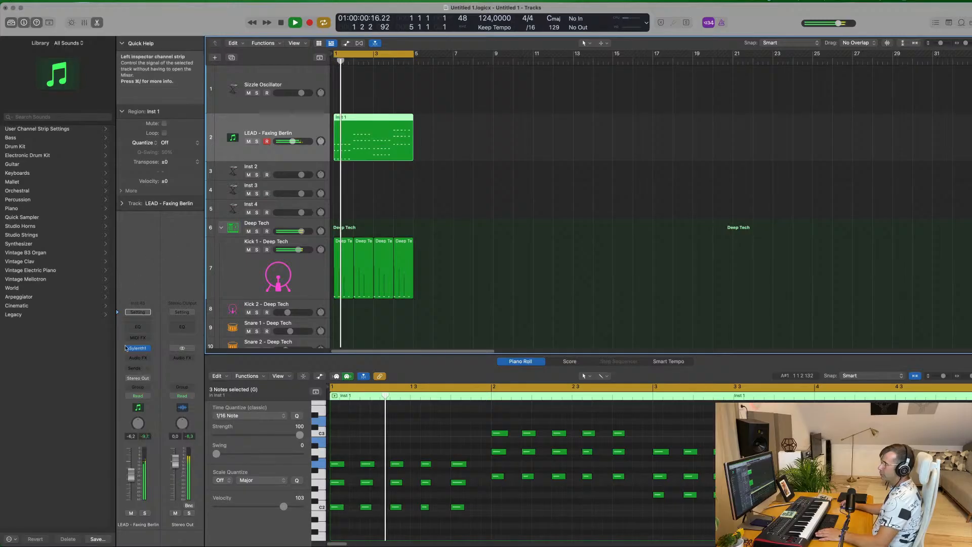
pyautogui.click(135, 370)
pyautogui.moveTo(152, 380)
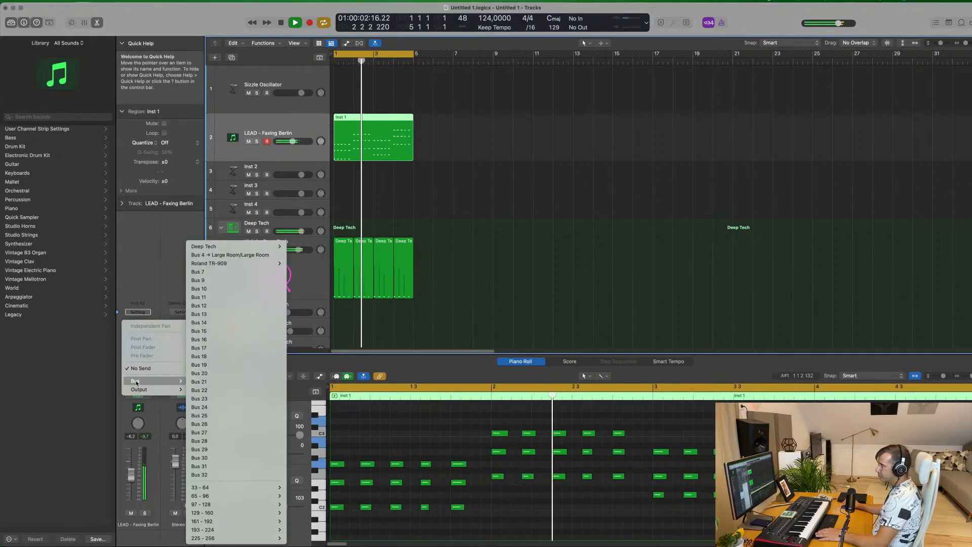
pyautogui.click(195, 272)
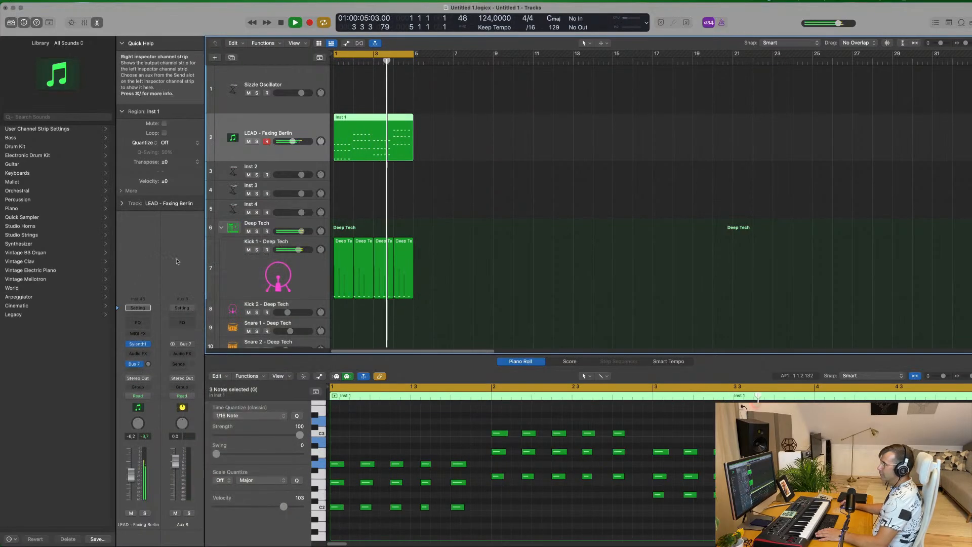
pyautogui.click(182, 353)
pyautogui.moveTo(191, 403)
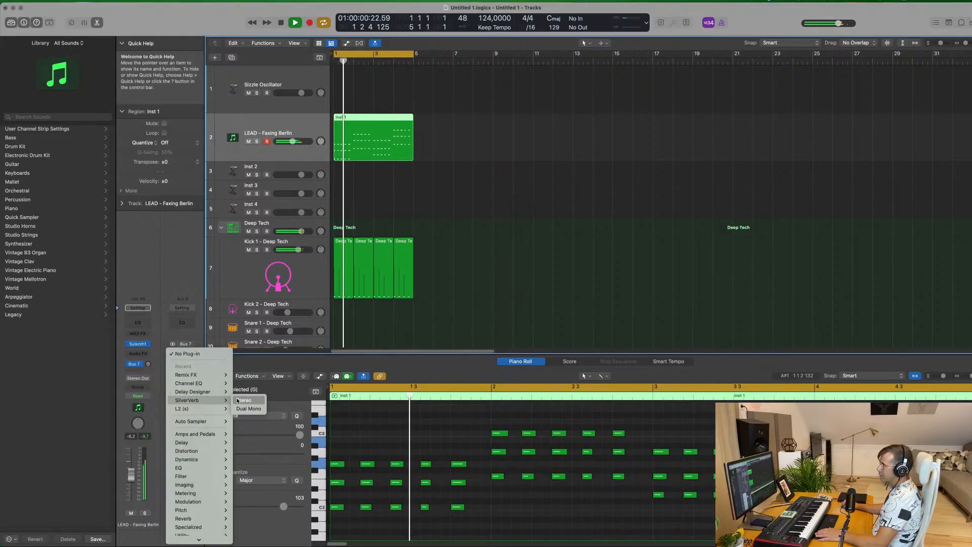
pyautogui.click(244, 400)
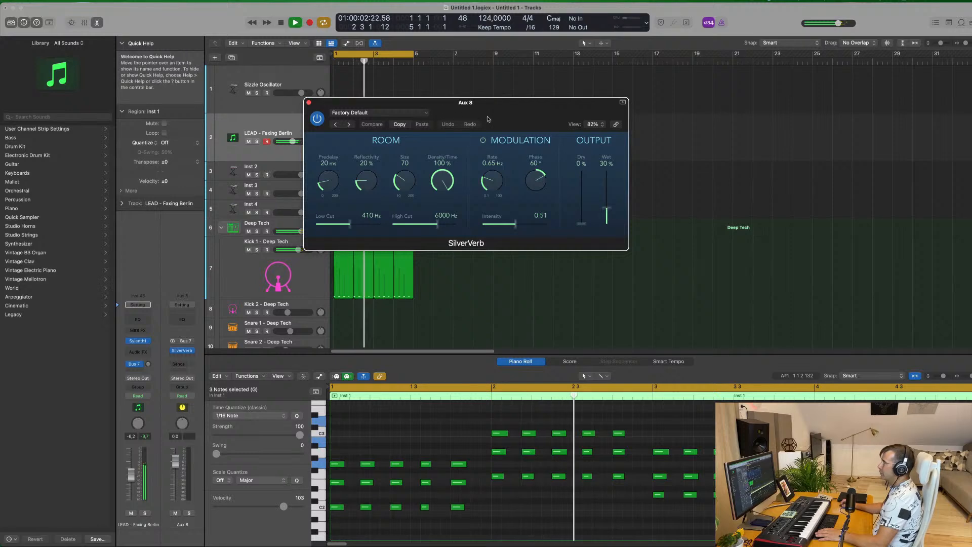
# Step: Load the grandiose preset in SilverVerb and raise the Faxing Berlin track's Bus 7 send to about -12.7 dB
pyautogui.moveTo(606, 210); pyautogui.dragTo(607, 205)
pyautogui.click(398, 112)
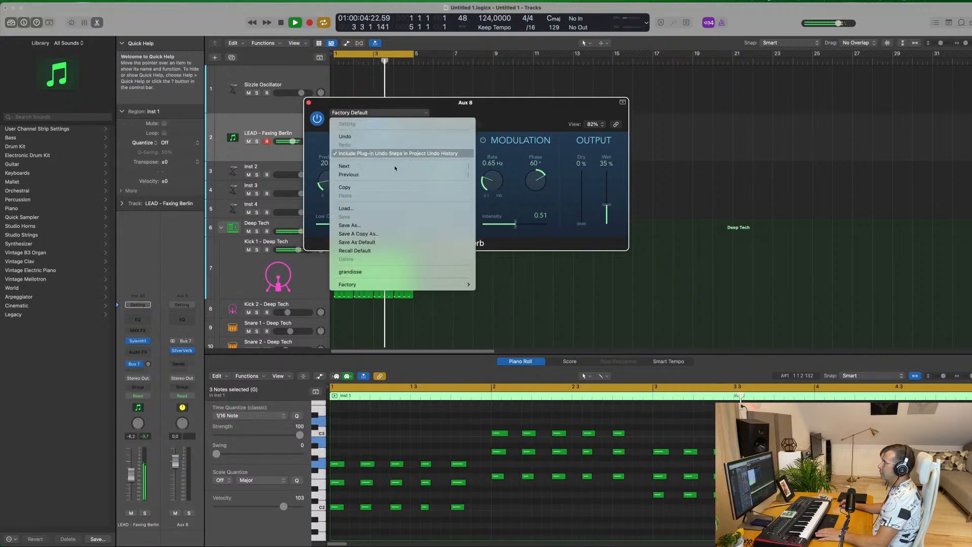
pyautogui.click(378, 271)
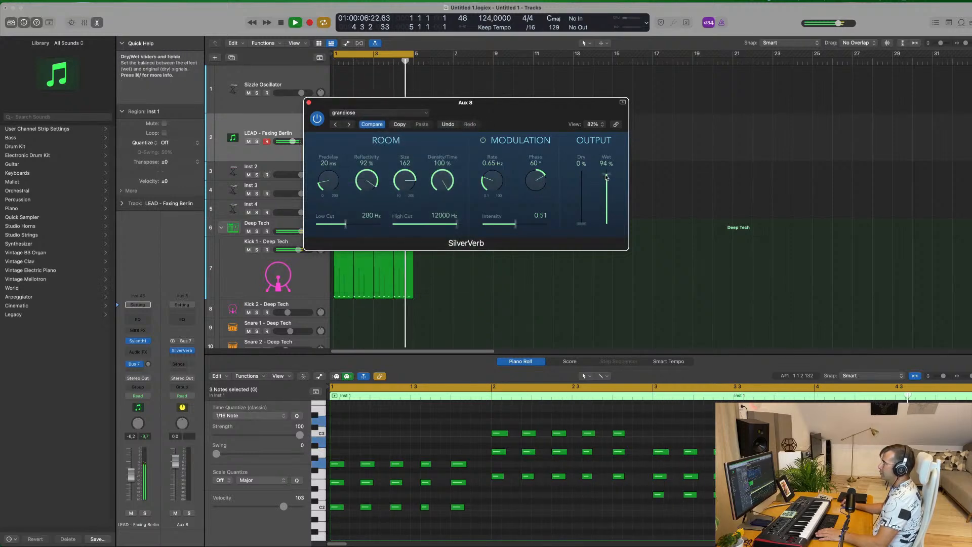
pyautogui.click(309, 102)
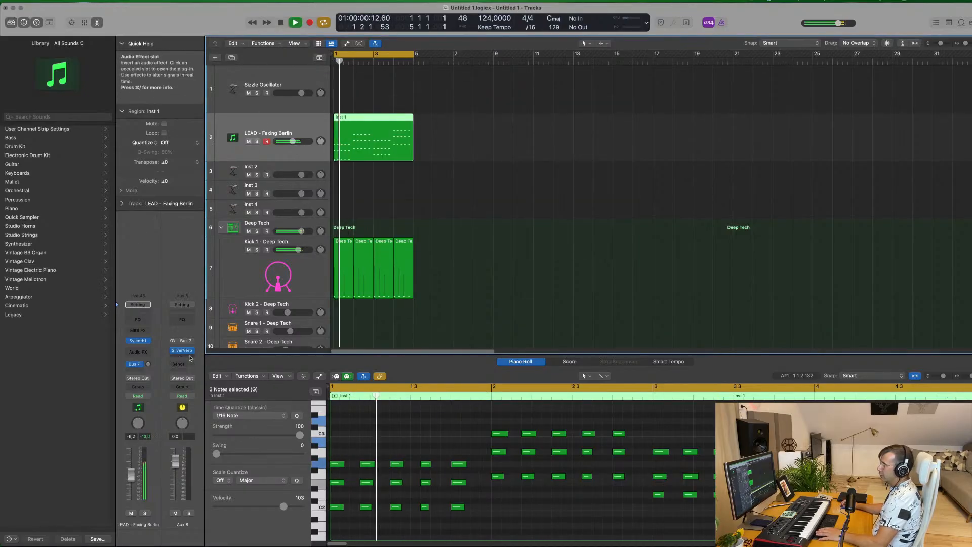
pyautogui.moveTo(148, 364)
pyautogui.mouseDown()
pyautogui.moveTo(151, 338)
pyautogui.moveTo(148, 373)
pyautogui.mouseUp()
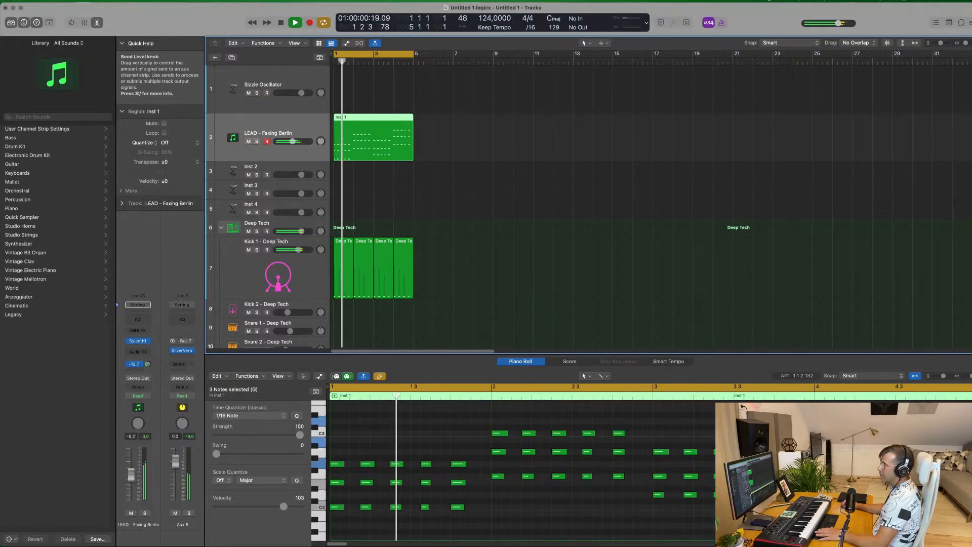
# Step: Insert Logic's Compressor after SilverVerb on the Bus 7 aux channel
pyautogui.click(183, 357)
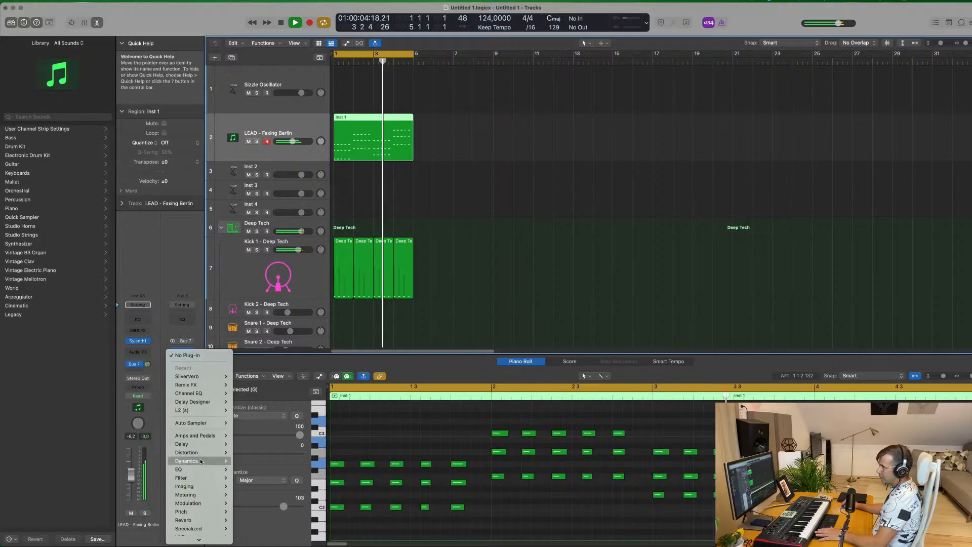
pyautogui.moveTo(200, 456)
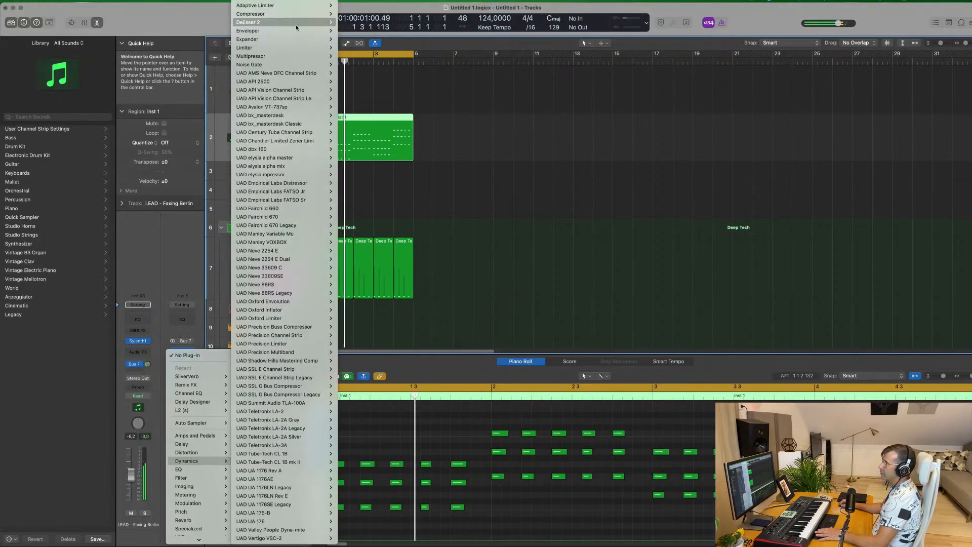
pyautogui.moveTo(300, 15)
pyautogui.click(349, 14)
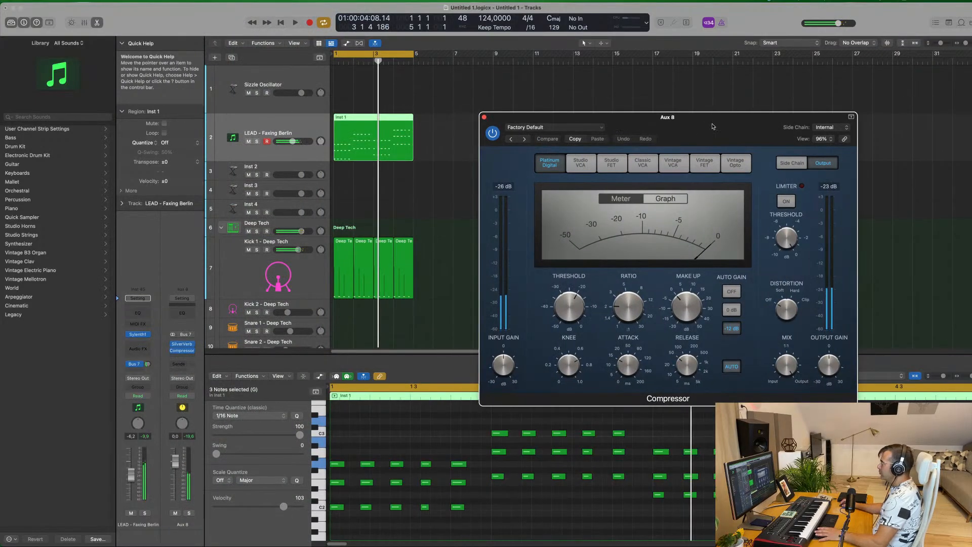
# Step: Set the side-chain source of the Aux 8 Compressor to Inst 45
pyautogui.click(828, 128)
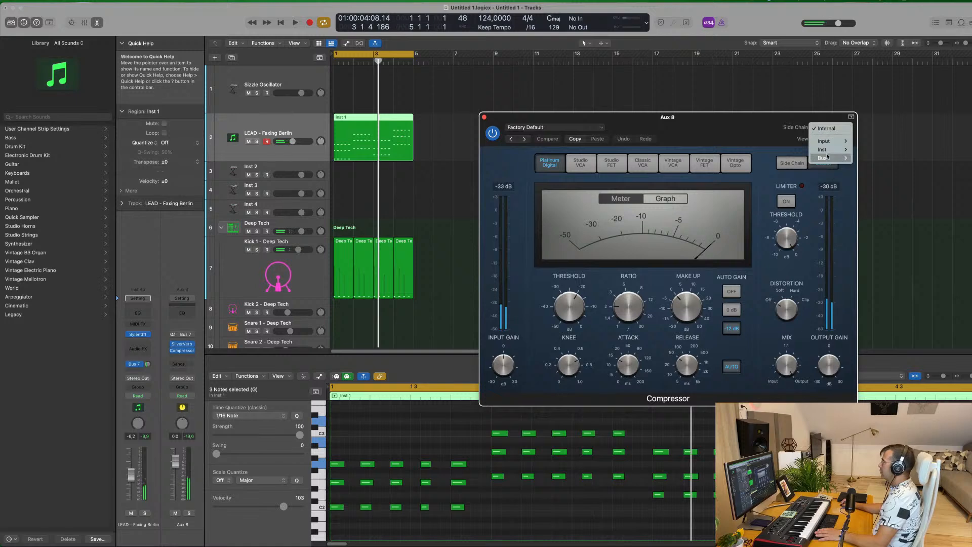
pyautogui.moveTo(831, 151)
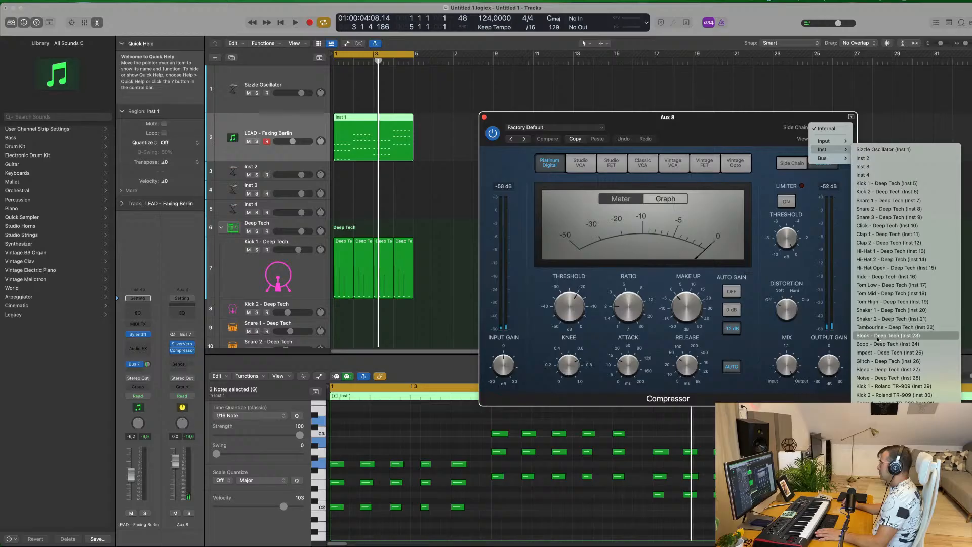
pyautogui.click(890, 521)
pyautogui.moveTo(723, 120); pyautogui.dragTo(689, 118)
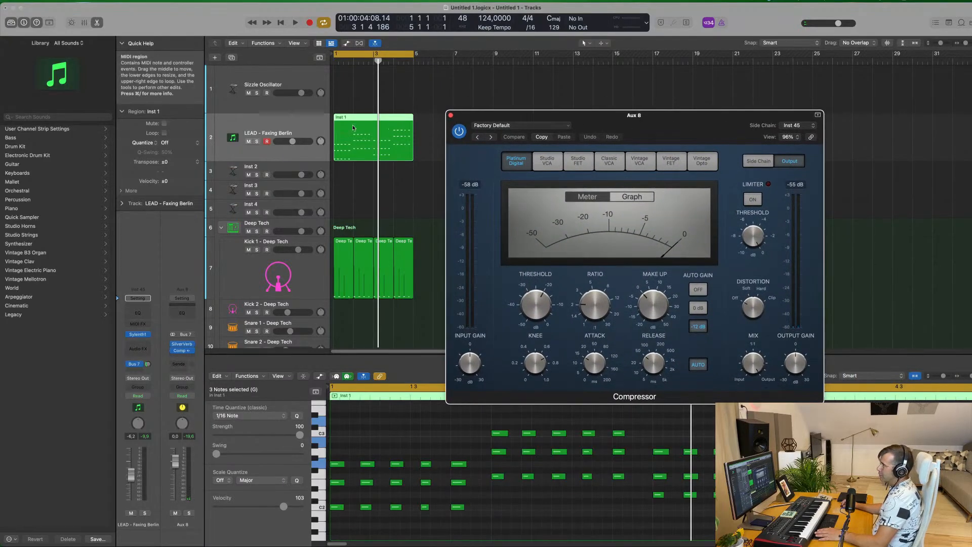
pyautogui.moveTo(618, 121); pyautogui.dragTo(617, 120)
# Step: Play the loop and set the Aux 8 Compressor's threshold to about -22.5 dB and its ratio to about 3.9:1
pyautogui.press('space')
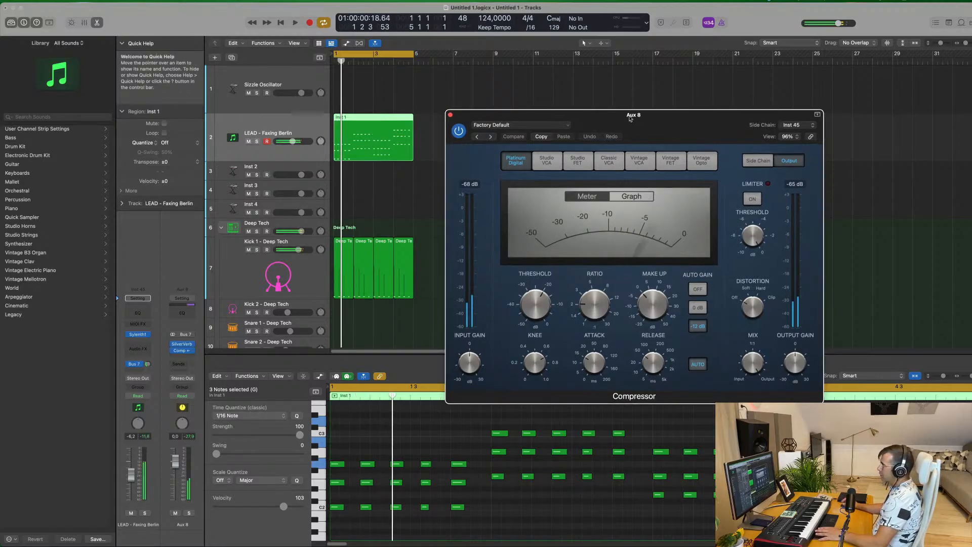
pyautogui.press('space')
pyautogui.press('space')
pyautogui.press('space')
pyautogui.moveTo(541, 302); pyautogui.dragTo(541, 308)
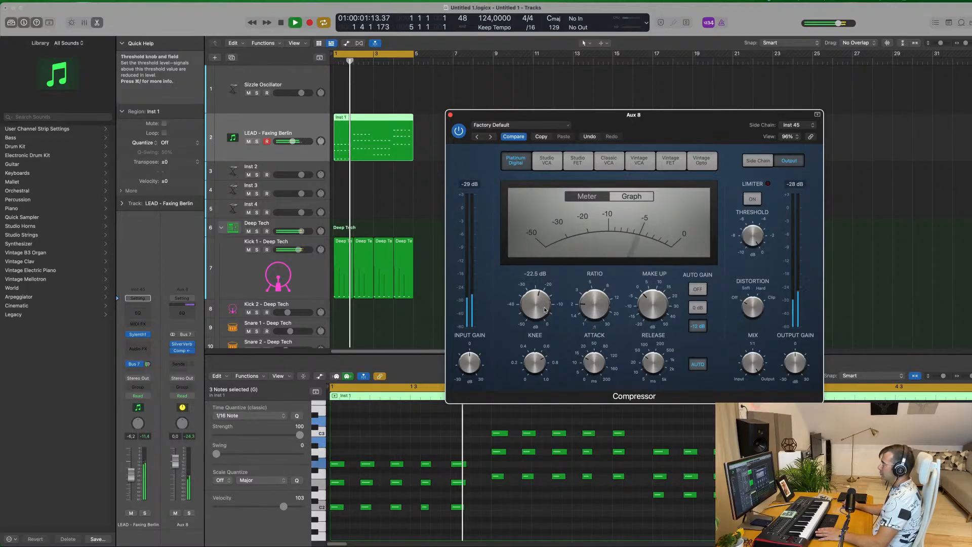
pyautogui.moveTo(592, 289); pyautogui.dragTo(593, 284)
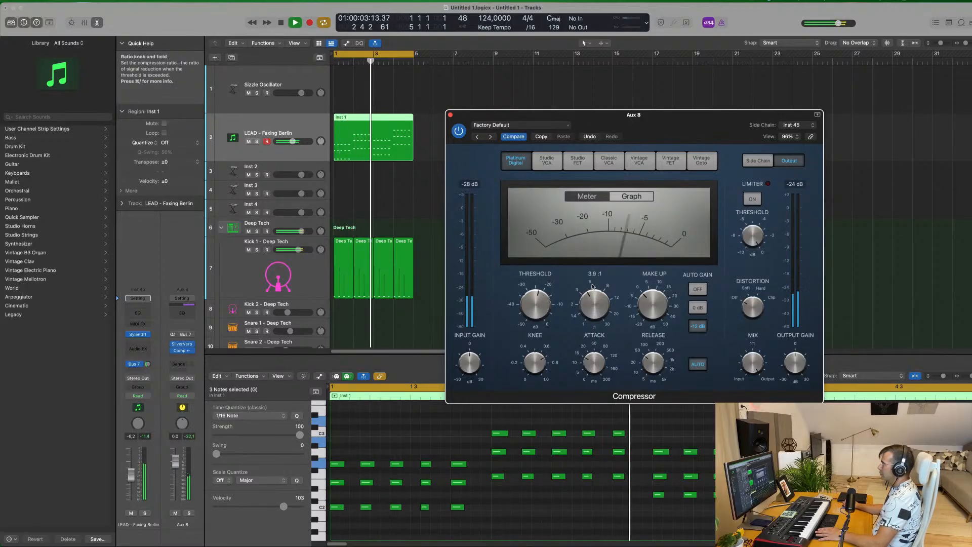
# Step: Compare the reverb with the Compressor bypassed and active, and fine-tune its threshold to about -23.0 dB
pyautogui.moveTo(685, 124); pyautogui.dragTo(682, 122)
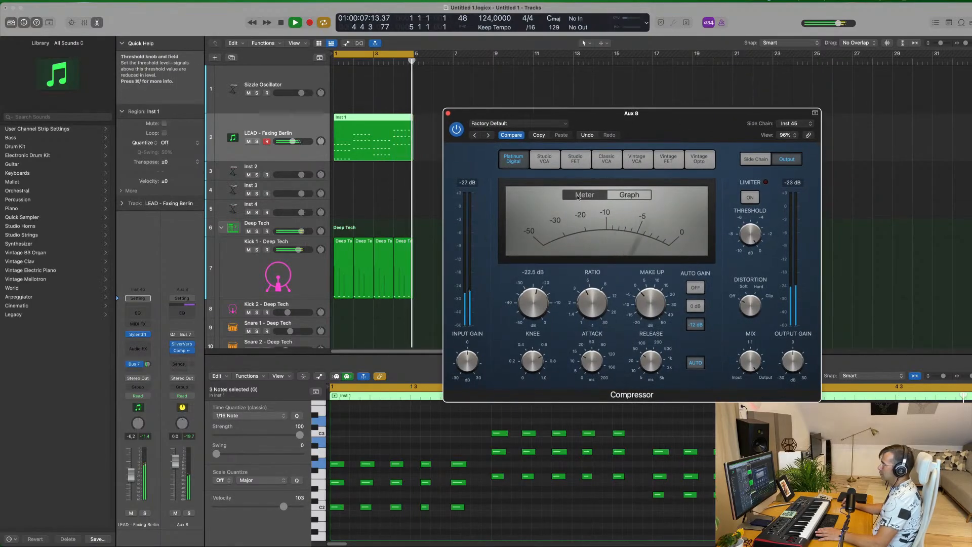
pyautogui.moveTo(608, 124); pyautogui.dragTo(572, 126)
pyautogui.click(421, 131)
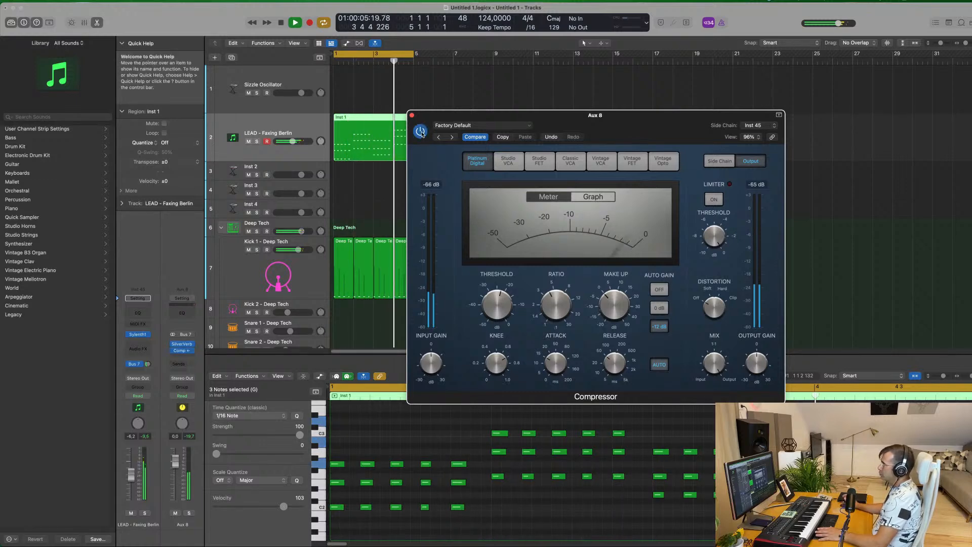
pyautogui.moveTo(496, 307)
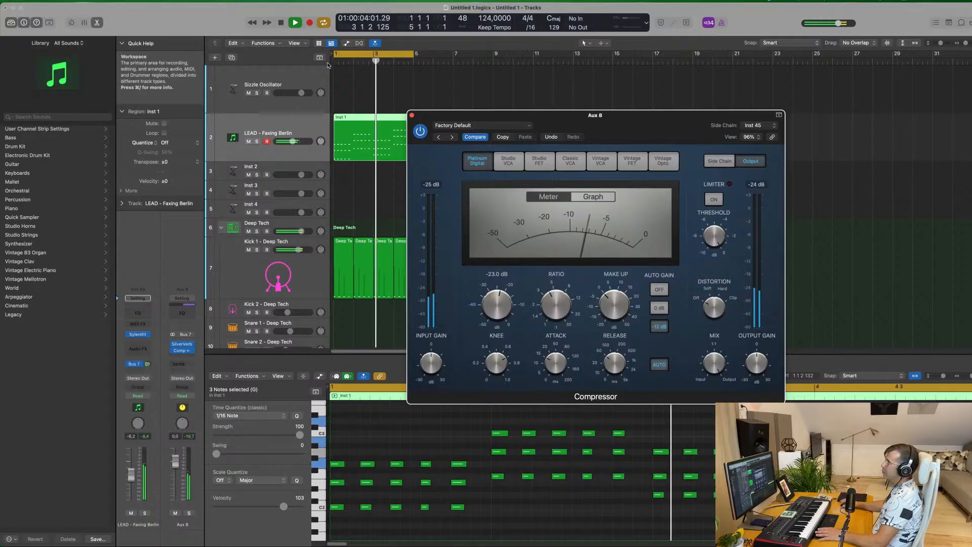
pyautogui.click(411, 115)
pyautogui.click(458, 167)
pyautogui.scroll(5, 460, 168)
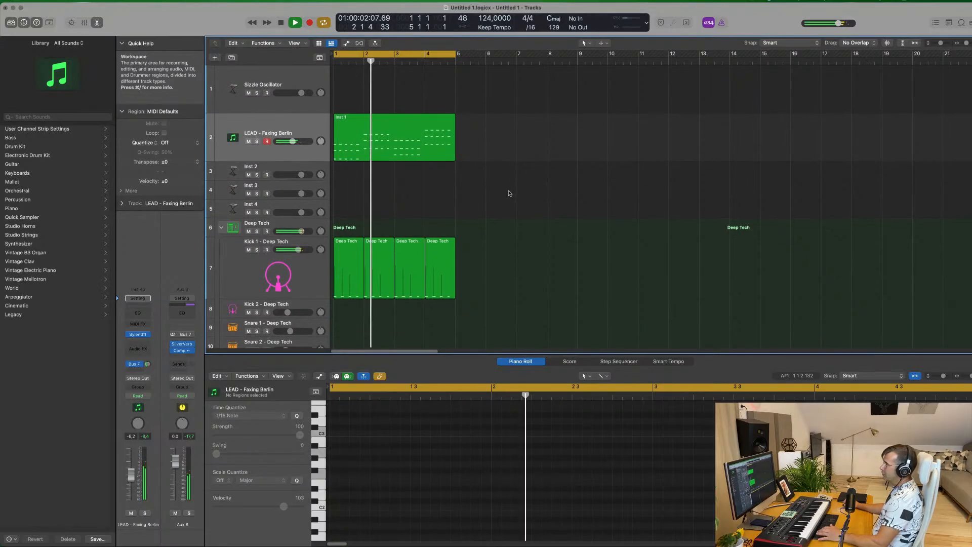
pyautogui.click(437, 147)
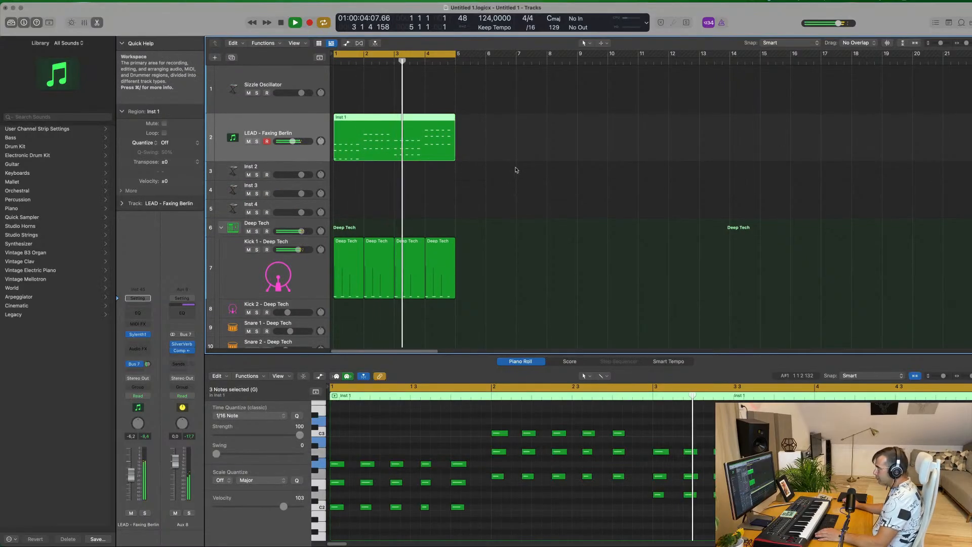
pyautogui.click(574, 184)
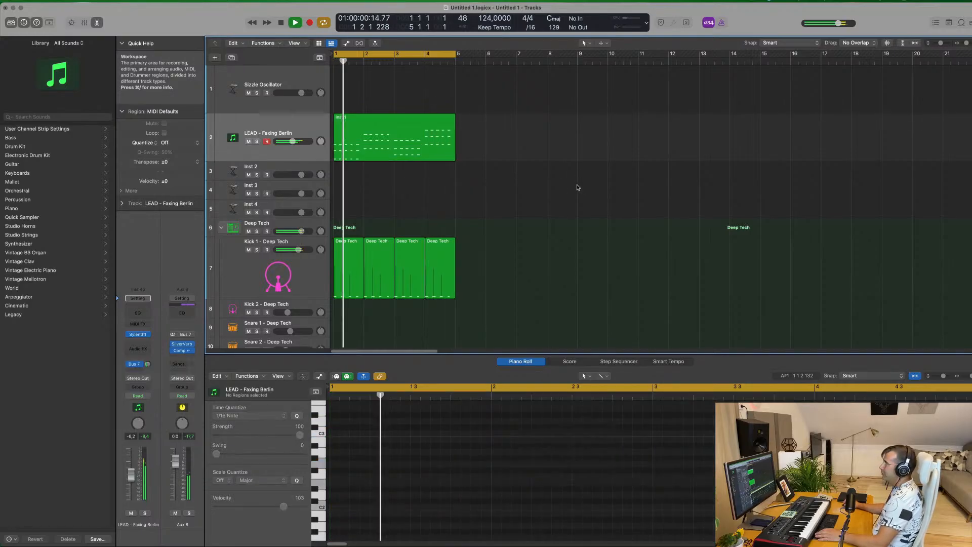
pyautogui.click(387, 129)
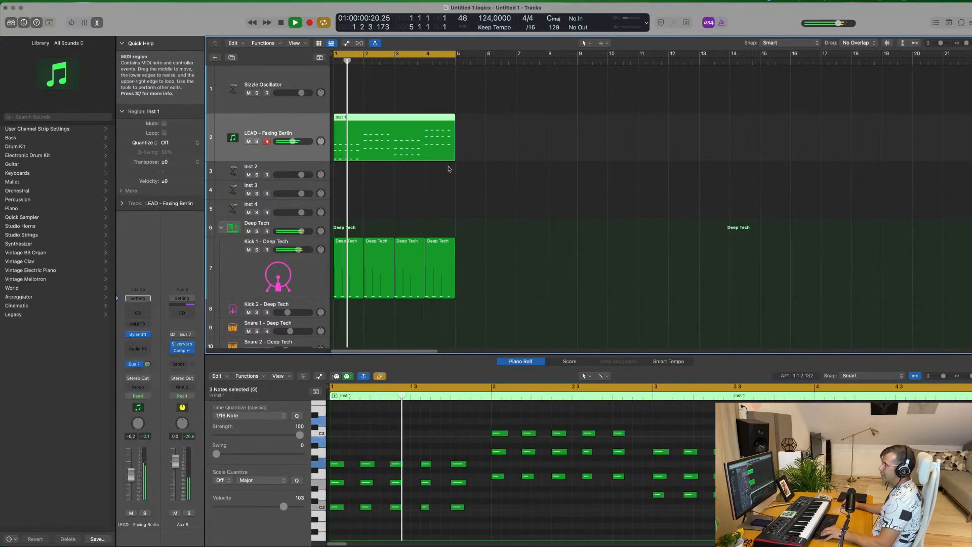
pyautogui.scroll(5, 481, 162)
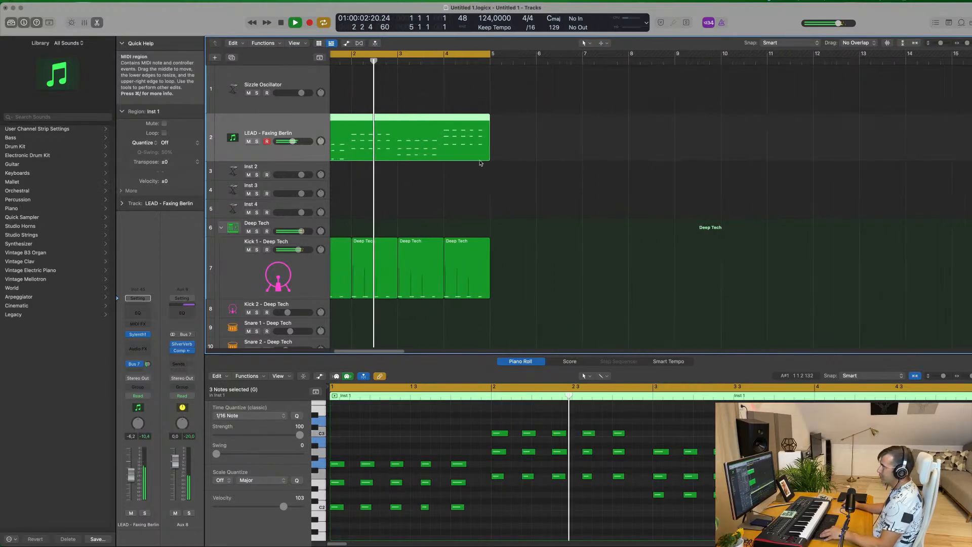
pyautogui.hscroll(-2, 456, 186)
pyautogui.click(421, 194)
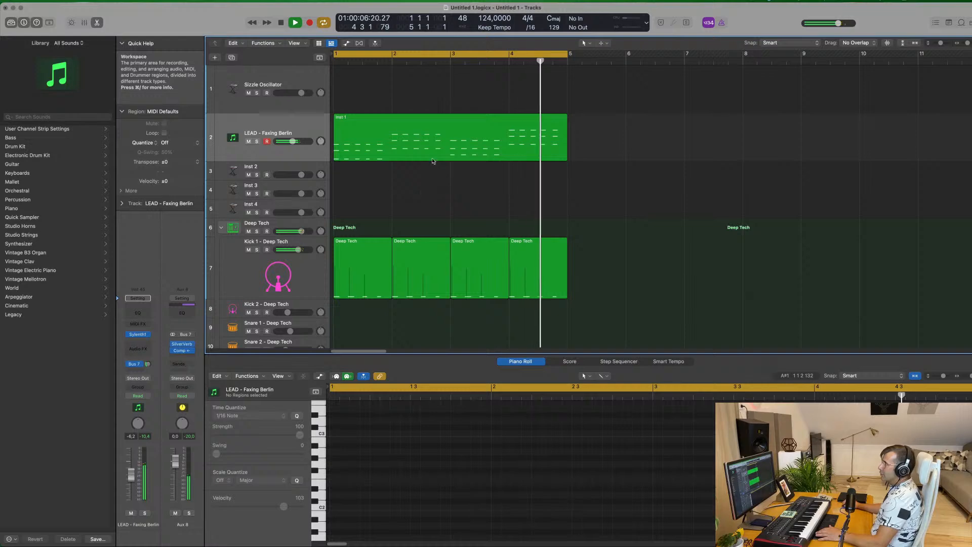
pyautogui.click(316, 130)
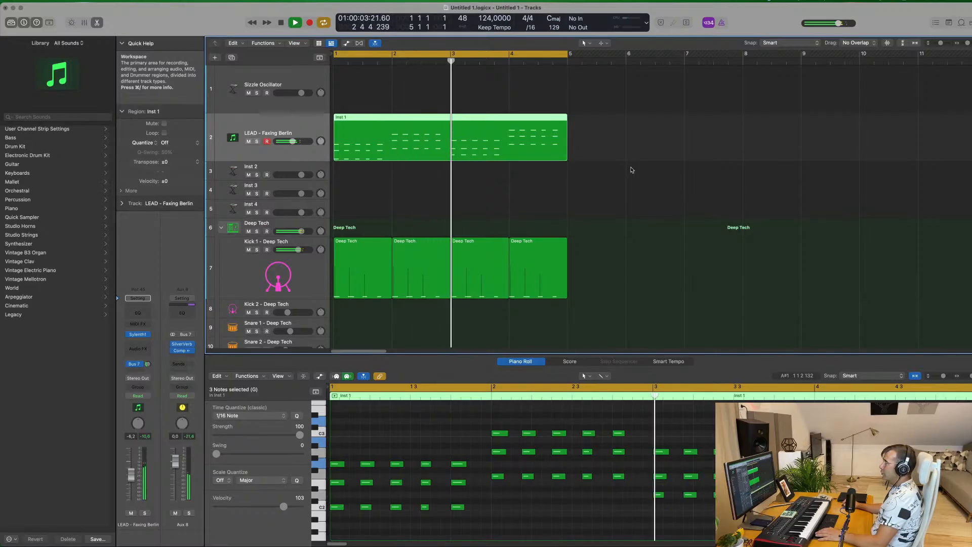
# Step: Move the first Kick 1 - Deep Tech region down to the Snare 1 - Deep Tech track at bar 1 and stop playback
pyautogui.scroll(-5, 561, 224)
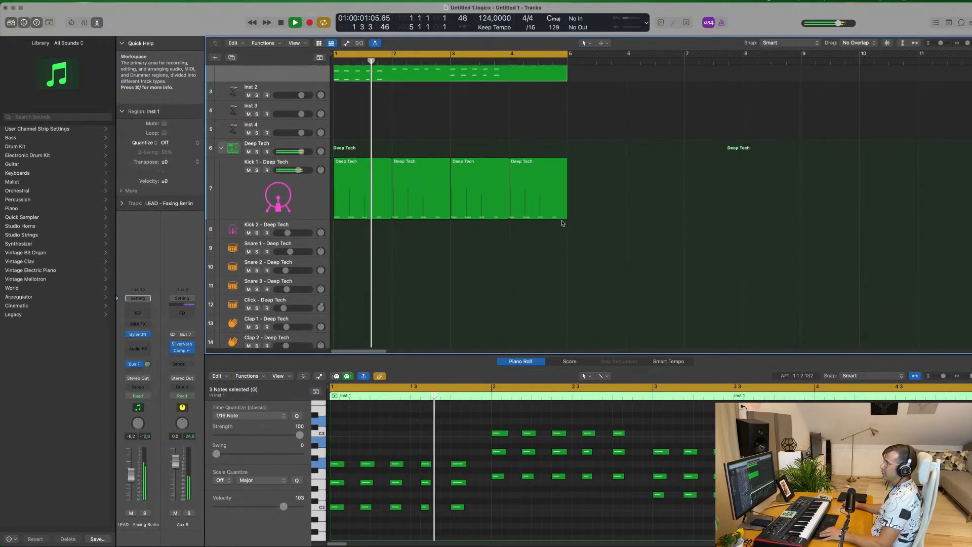
pyautogui.scroll(-2, 561, 224)
pyautogui.click(350, 147)
pyautogui.press('super+Left')
pyautogui.press('super+Left')
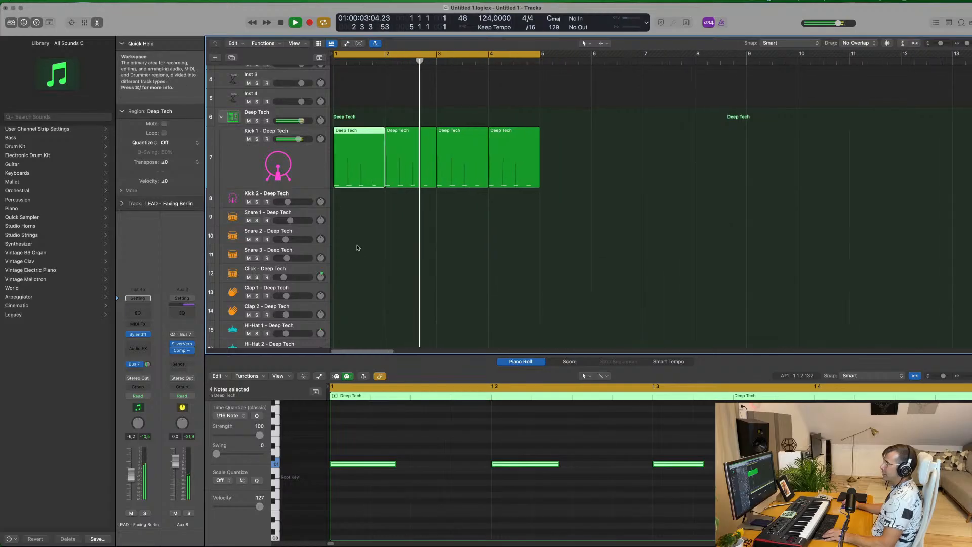
pyautogui.moveTo(350, 131); pyautogui.dragTo(350, 212)
pyautogui.press('space')
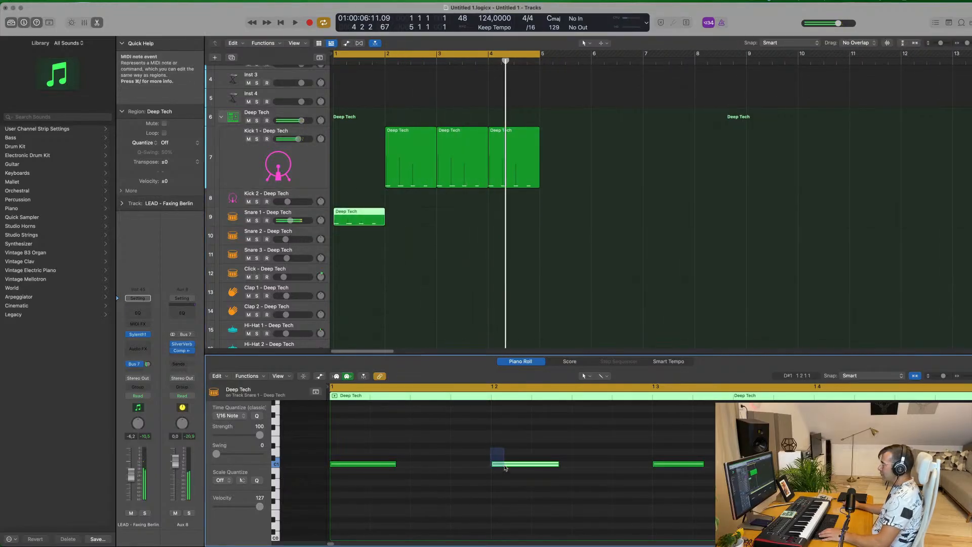
# Step: Keep only the notes on beats 2 and 4 in the Snare 1 region, raise them one octave, and audition the result
pyautogui.moveTo(534, 445); pyautogui.dragTo(881, 503)
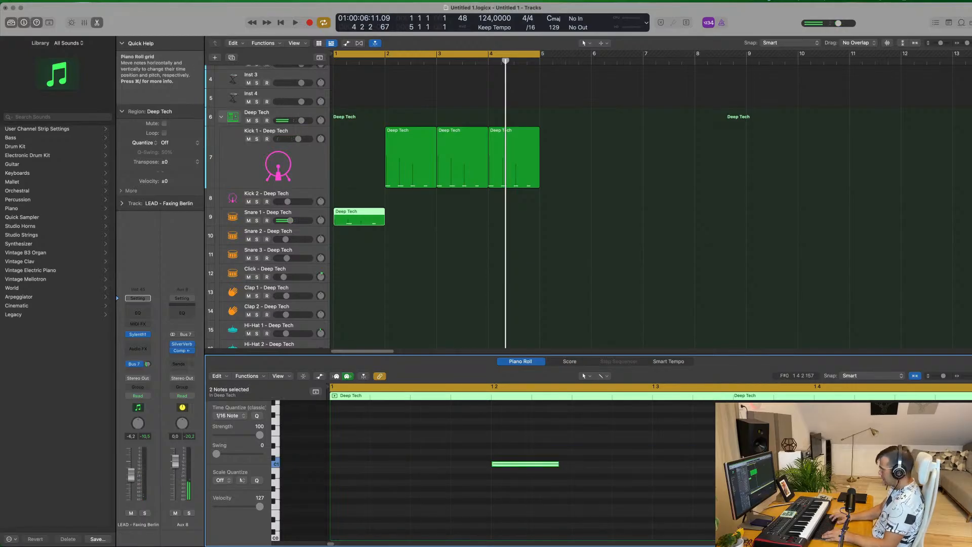
pyautogui.press('space')
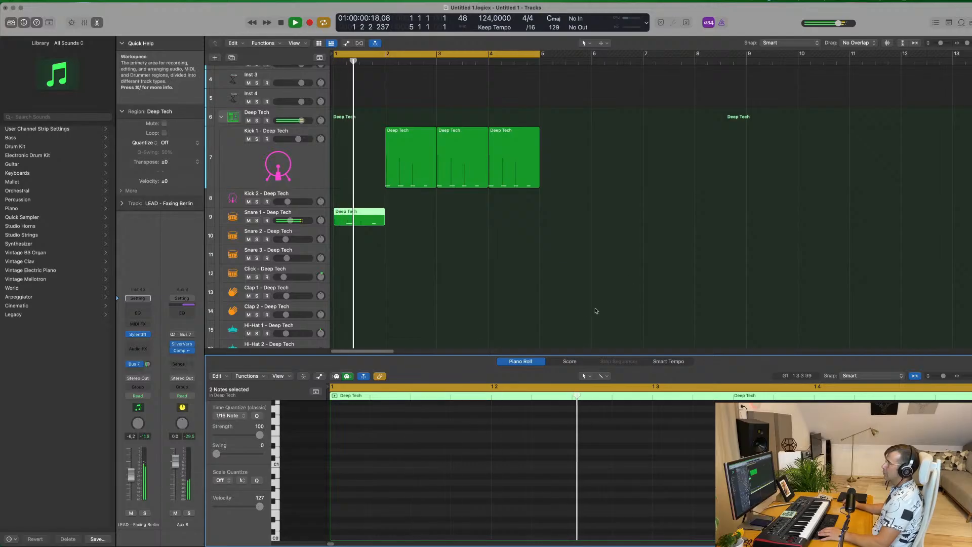
pyautogui.press('space')
# Step: Copy the bar 2 Kick 1 region back to bar 1 and repeat the Snare 1 region to fill all four bars
pyautogui.moveTo(422, 141); pyautogui.dragTo(369, 140)
pyautogui.click(344, 225)
pyautogui.press('super+r')
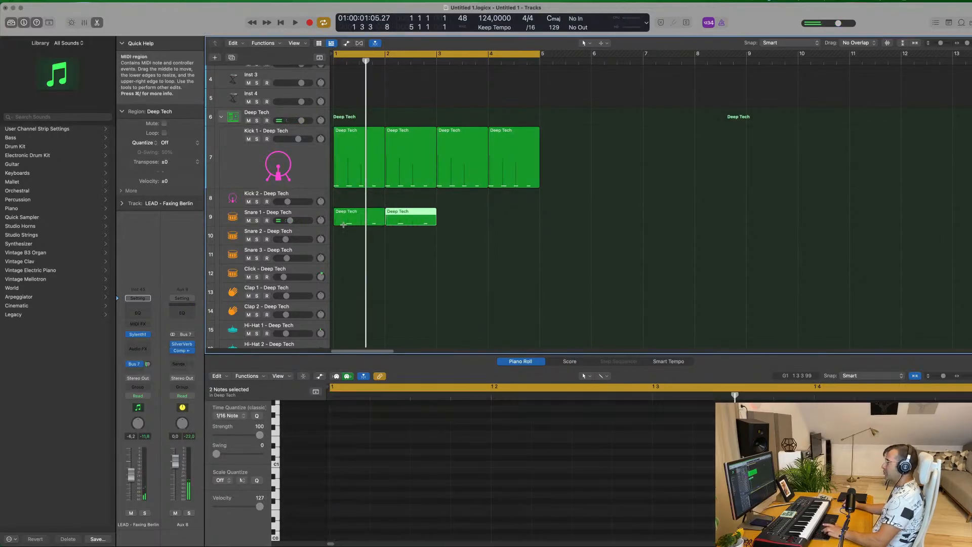
pyautogui.press('space')
# Step: Lower the Snare 1 - Deep Tech track's volume to about -13.4 dB
pyautogui.click(273, 213)
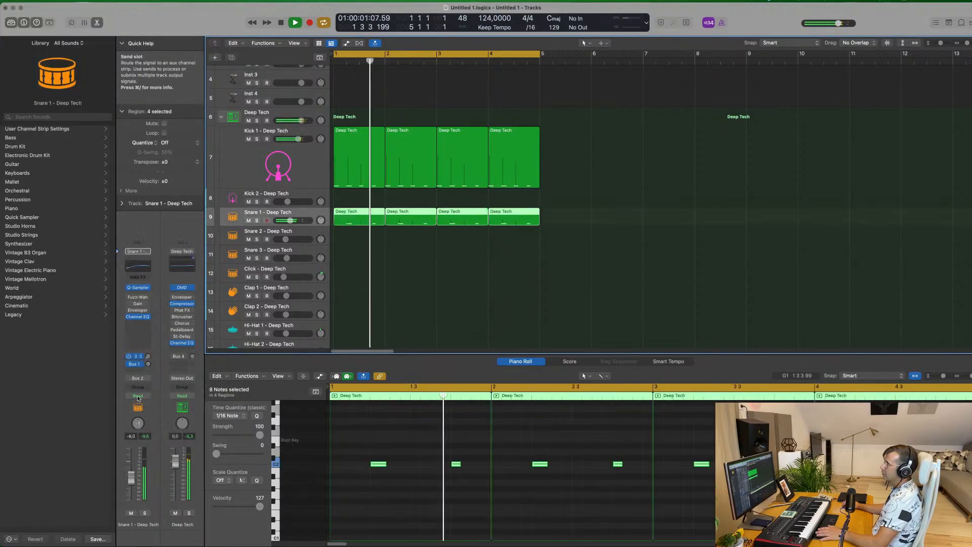
pyautogui.moveTo(131, 482); pyautogui.dragTo(131, 487)
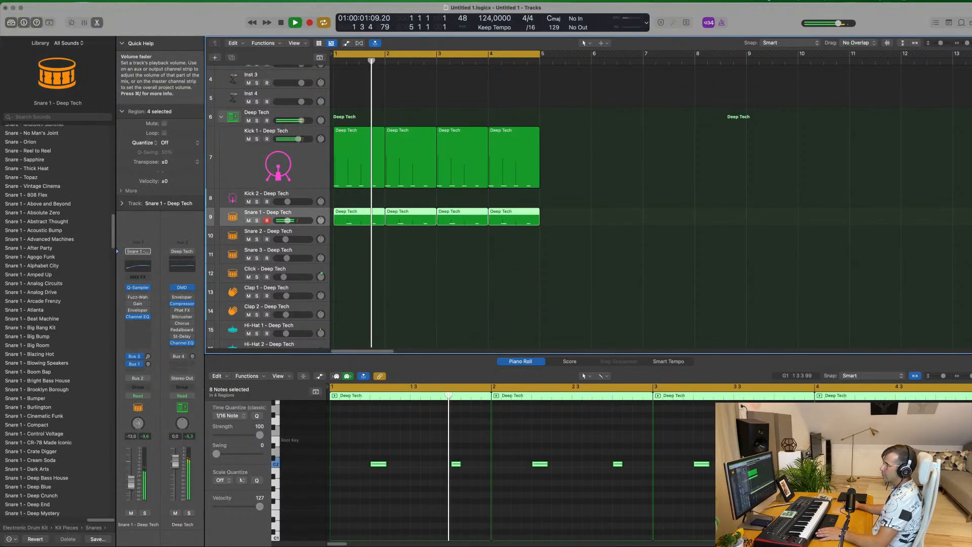
# Step: Duplicate the LEAD - Faxing Berlin track with its four-bar region and mute the original track
pyautogui.scroll(5, 297, 152)
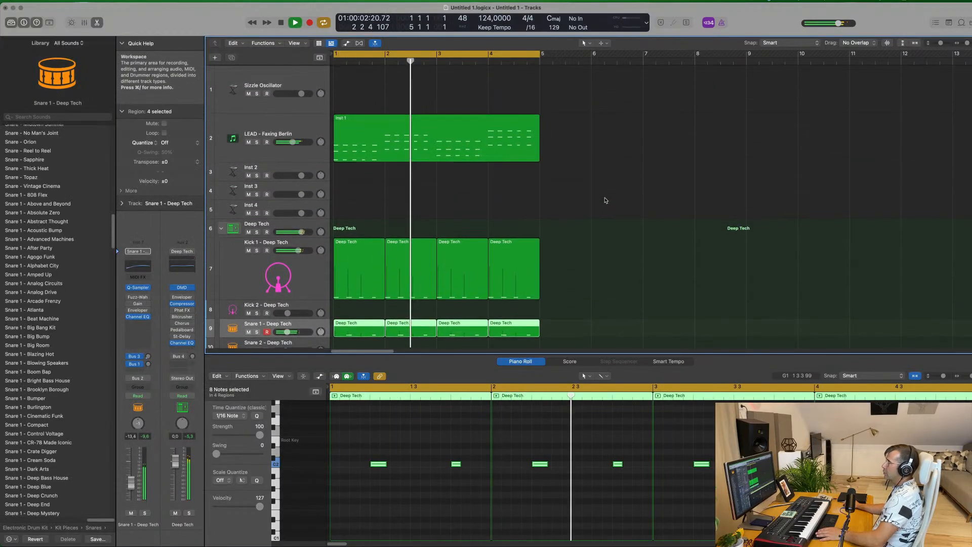
pyautogui.click(296, 120)
pyautogui.press('Return')
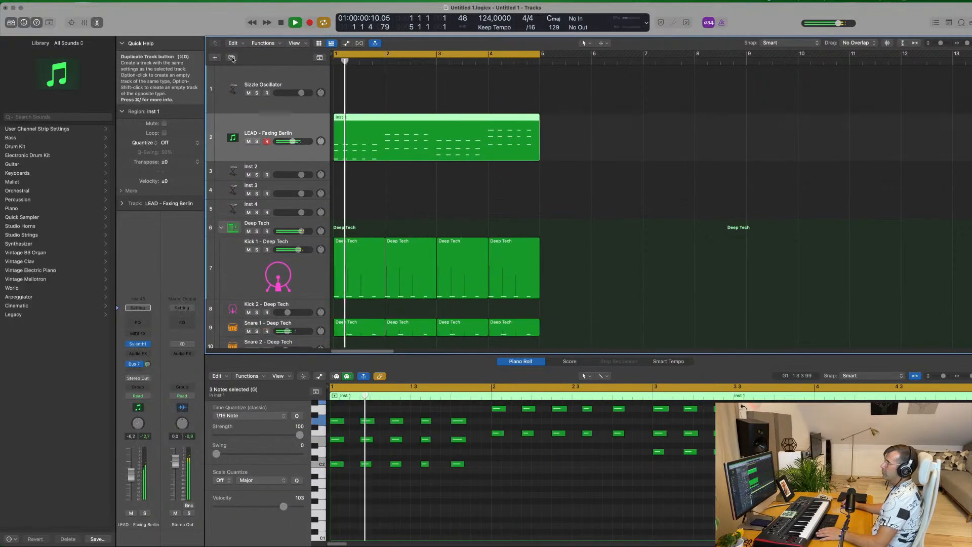
pyautogui.moveTo(437, 131); pyautogui.dragTo(424, 183)
pyautogui.moveTo(373, 166); pyautogui.dragTo(373, 117)
pyautogui.press('space')
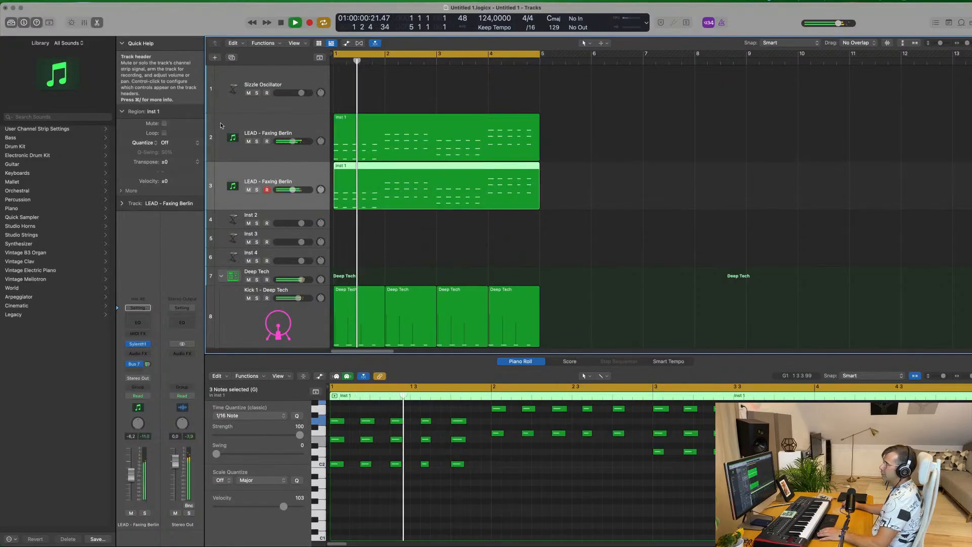
pyautogui.click(248, 141)
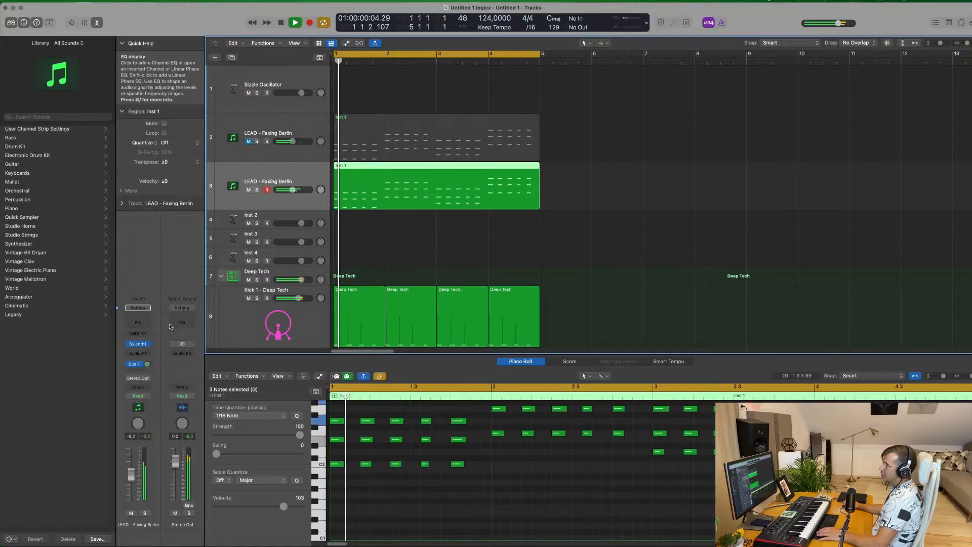
# Step: Load the preset 184: LEAD - Let Go in the duplicate track's Sylenth1
pyautogui.click(138, 344)
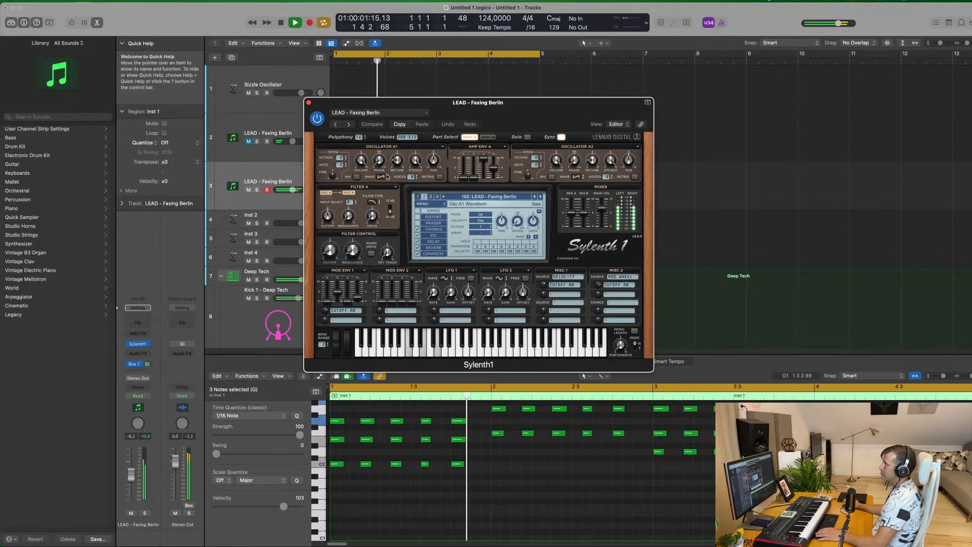
pyautogui.click(478, 197)
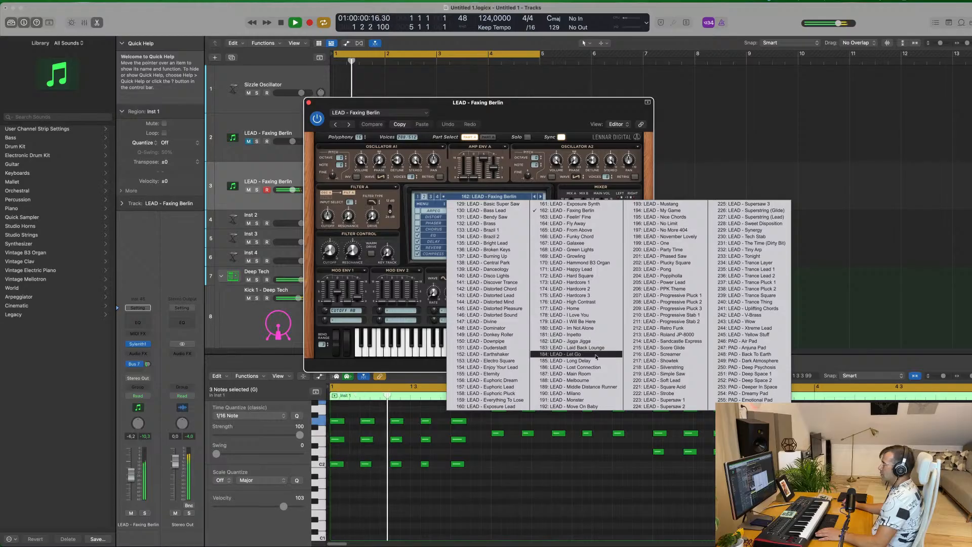
pyautogui.click(596, 357)
pyautogui.moveTo(560, 113); pyautogui.dragTo(659, 132)
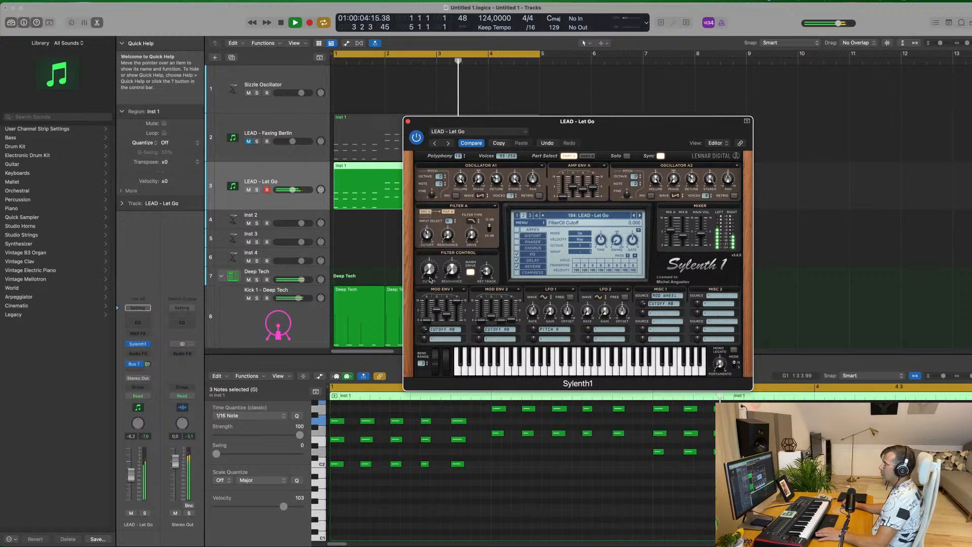
pyautogui.moveTo(646, 123); pyautogui.dragTo(646, 143)
# Step: Set Sylenth1's filter control cutoff to about 2.02 and lower the LEAD - Let Go track's volume
pyautogui.moveTo(292, 190); pyautogui.dragTo(289, 190)
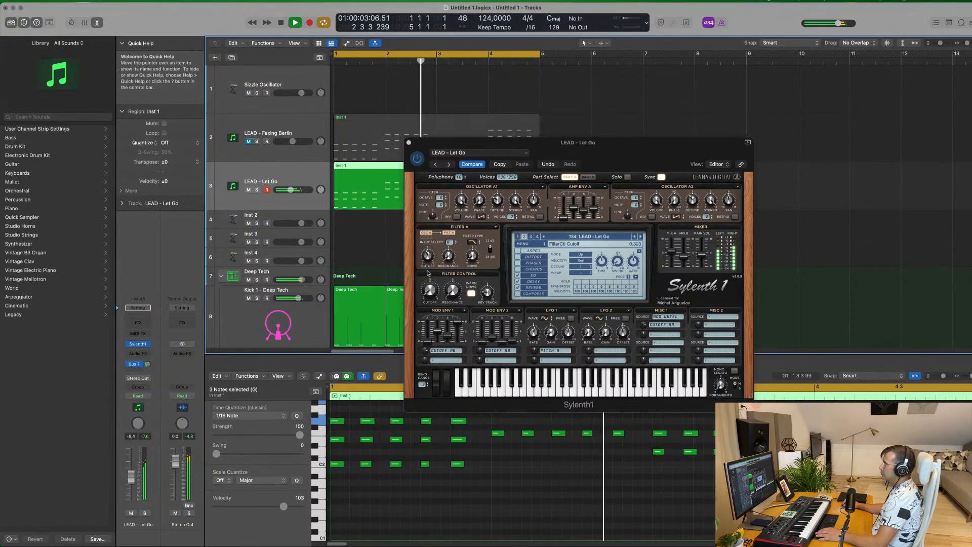
pyautogui.moveTo(427, 254); pyautogui.dragTo(427, 263)
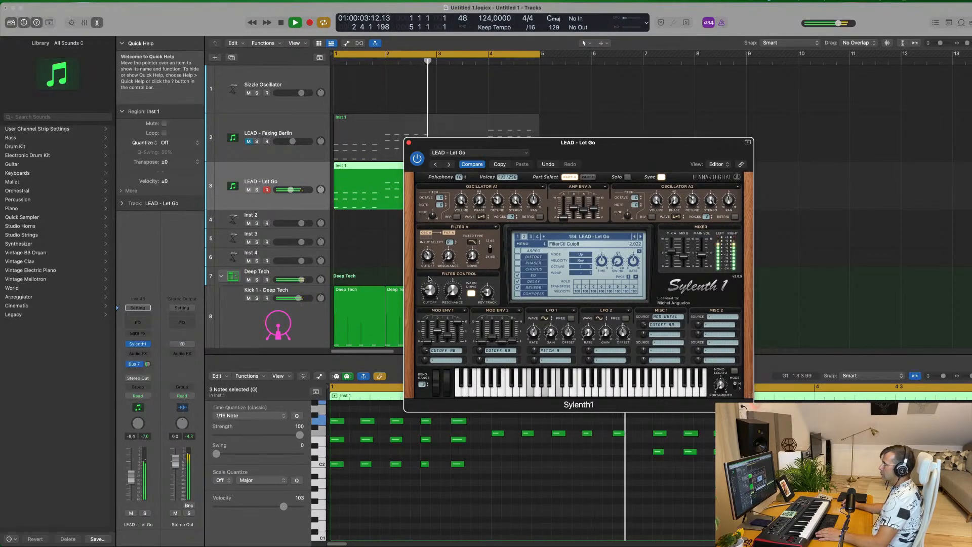
pyautogui.moveTo(608, 158); pyautogui.dragTo(515, 173)
pyautogui.click(316, 157)
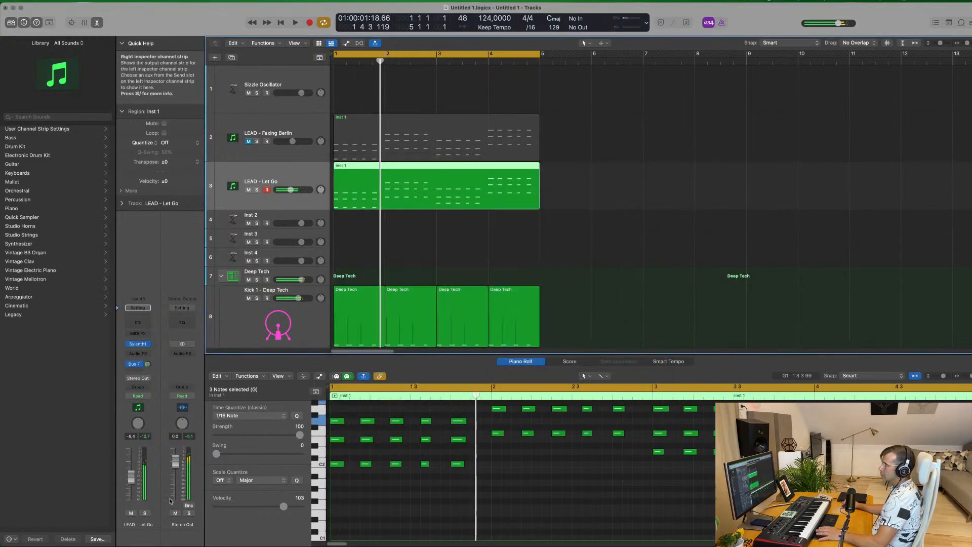
pyautogui.moveTo(131, 478); pyautogui.dragTo(130, 482)
# Step: Restart playback from the loop start and lower the Snare 1 - Deep Tech track's volume slightly further
pyautogui.scroll(-5, 347, 268)
pyautogui.click(268, 277)
pyautogui.press('Return')
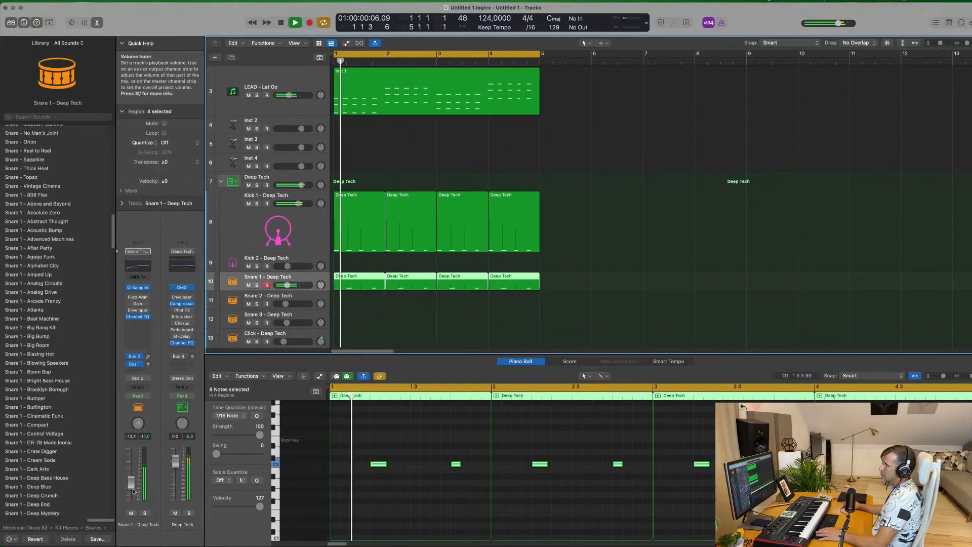
pyautogui.scroll(3, 605, 191)
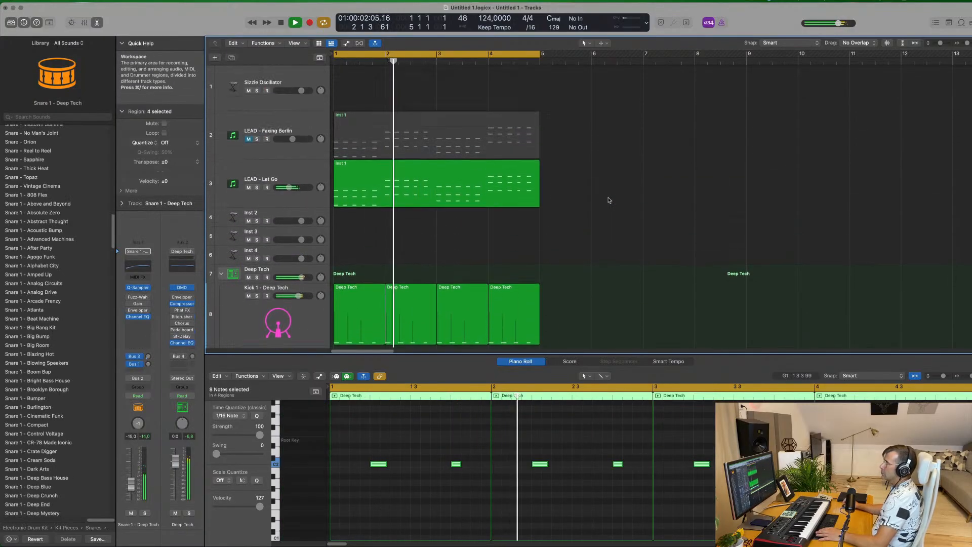
# Step: Duplicate the LEAD - Let Go track, remove the region copied onto the new track, and restart playback
pyautogui.click(308, 169)
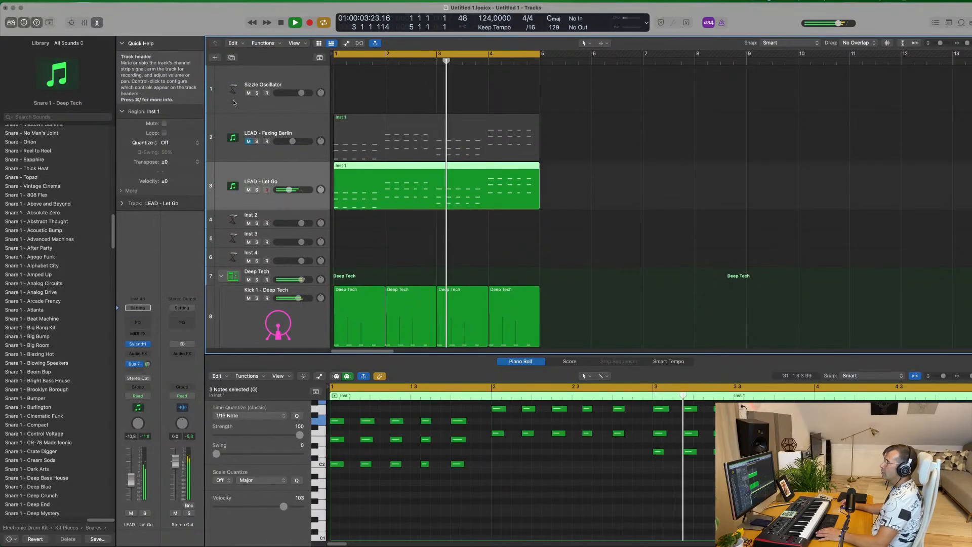
pyautogui.press('super+d')
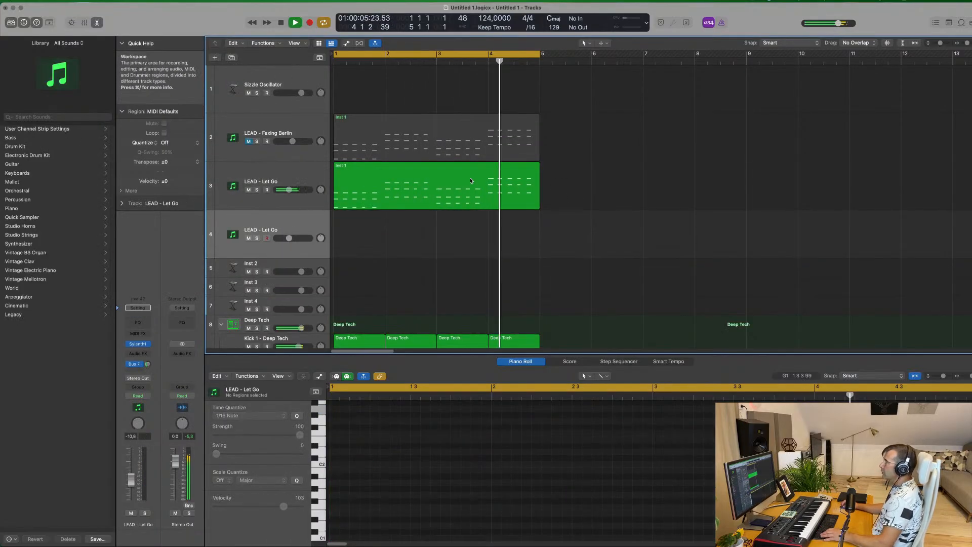
pyautogui.moveTo(402, 171); pyautogui.dragTo(359, 229)
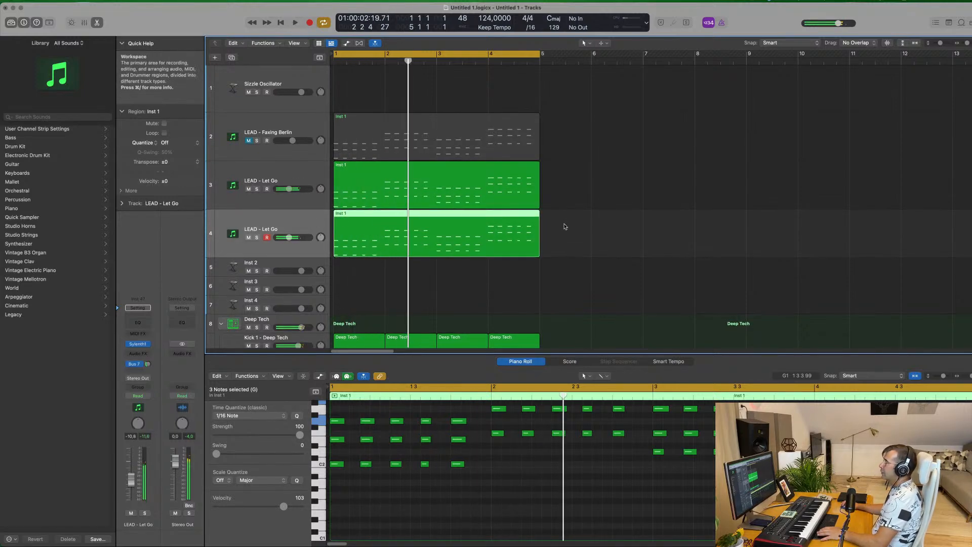
pyautogui.press('Delete')
pyautogui.press('space')
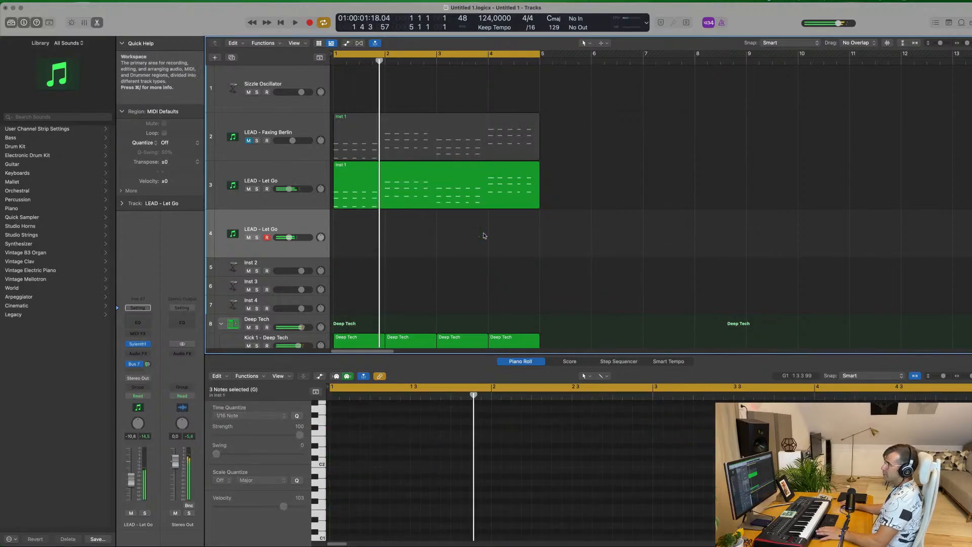
pyautogui.press('space')
pyautogui.press('space')
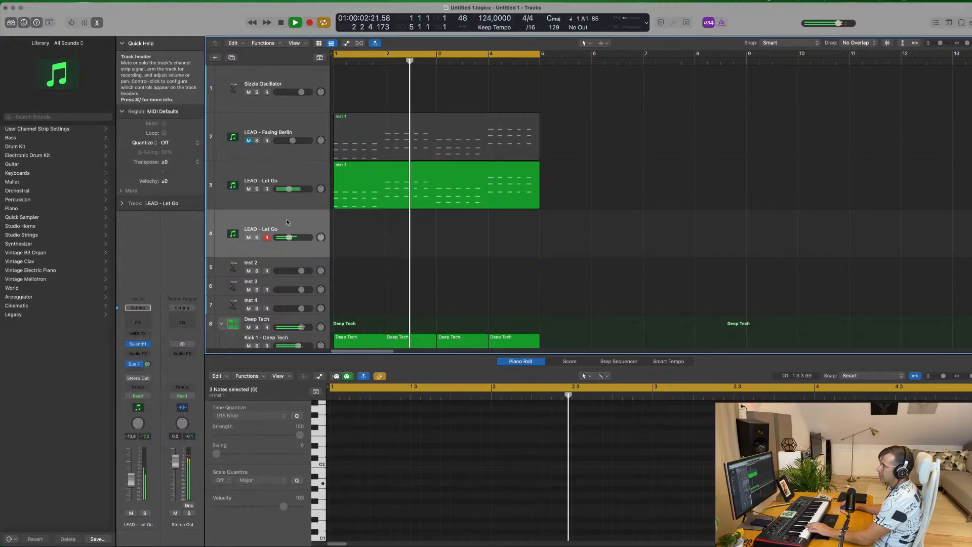
# Step: Load the preset 029: BASS - Bass Pad in the duplicate track's Sylenth1
pyautogui.click(138, 344)
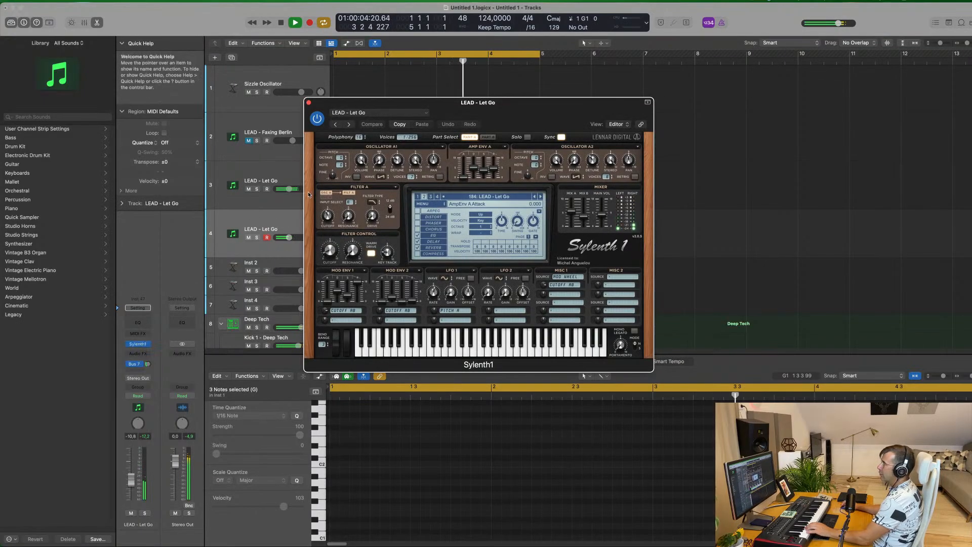
pyautogui.click(484, 197)
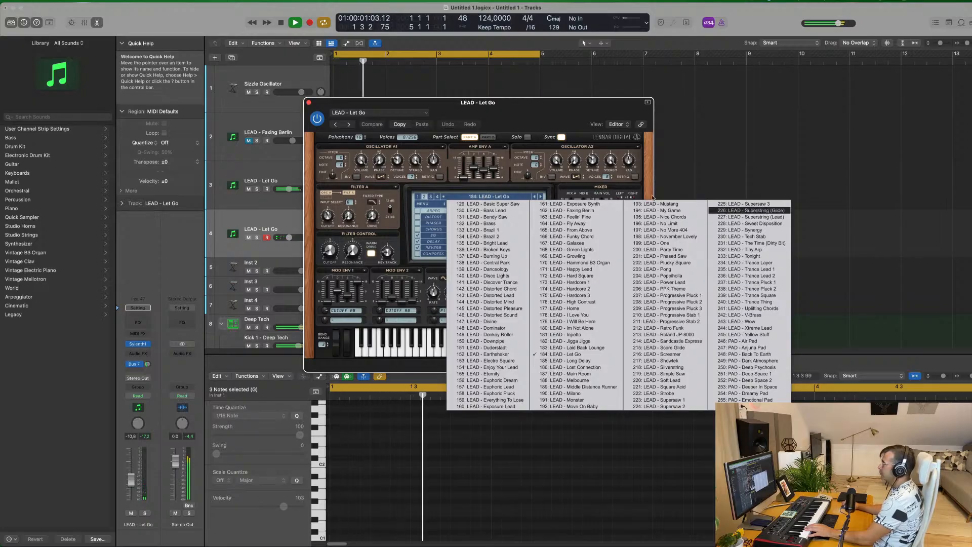
pyautogui.click(418, 198)
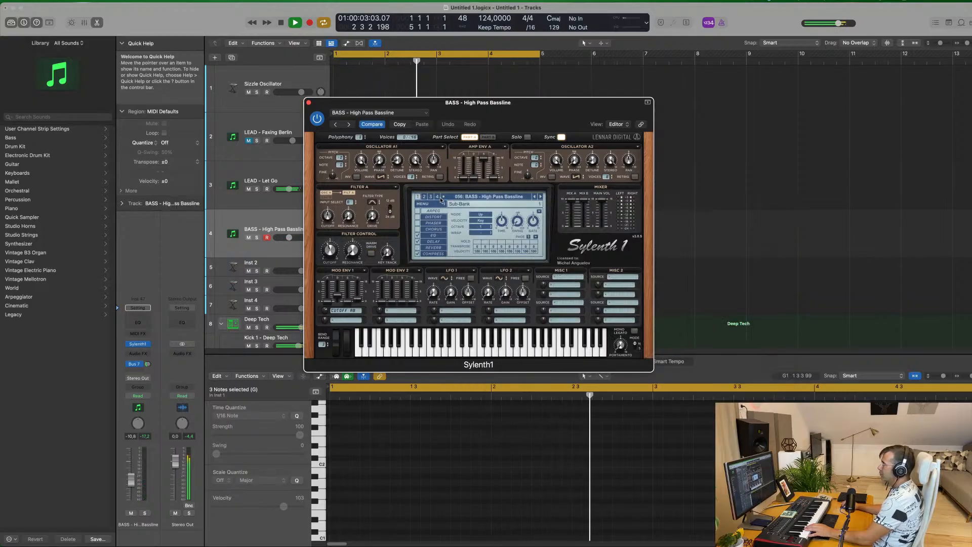
pyautogui.click(462, 197)
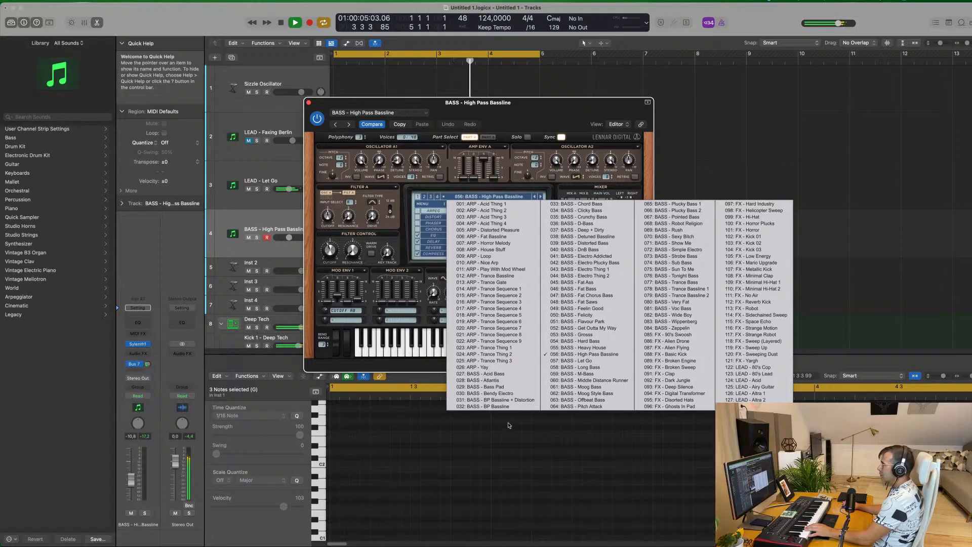
pyautogui.click(503, 388)
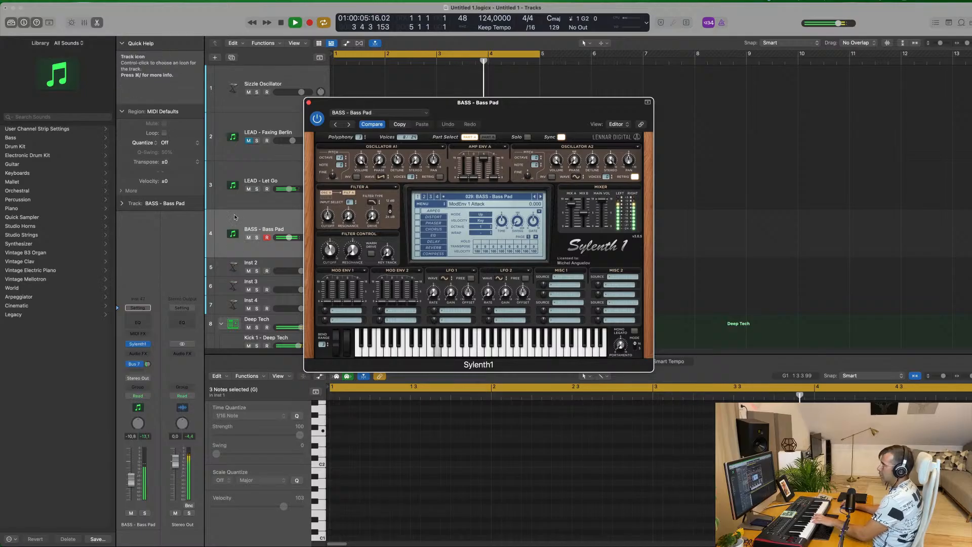
# Step: Move the Sylenth1 window aside and copy the LEAD - Let Go region onto the BASS - Bass Pad track
pyautogui.moveTo(407, 104); pyautogui.dragTo(676, 102)
pyautogui.moveTo(386, 199); pyautogui.dragTo(386, 248)
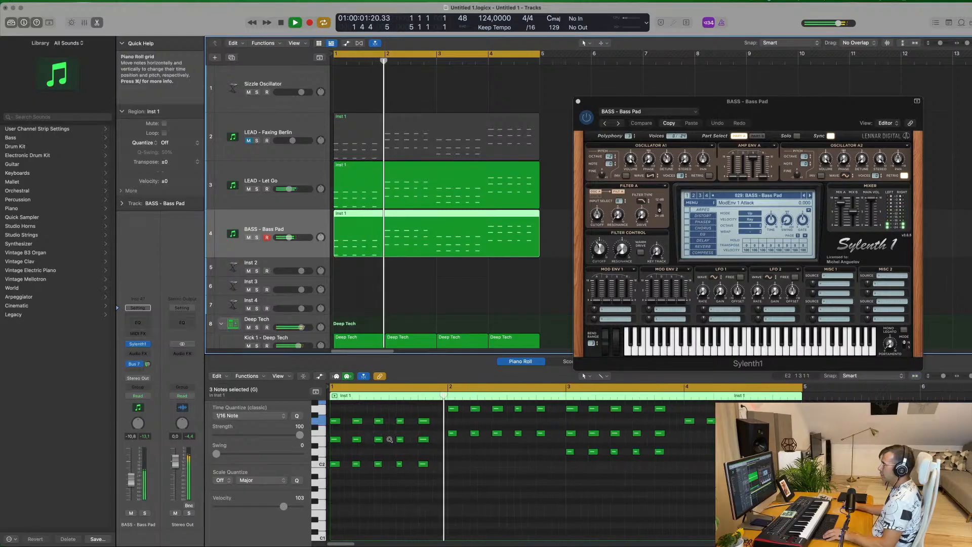
# Step: Try to delete the upper chord notes across the whole BASS - Bass Pad region, and undo the deletion
pyautogui.scroll(3, 535, 455)
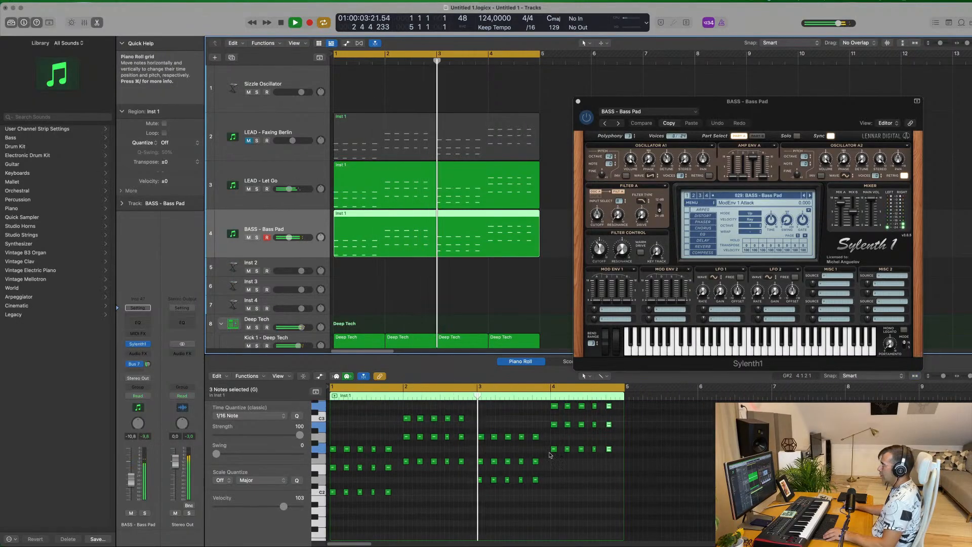
pyautogui.moveTo(598, 463); pyautogui.dragTo(303, 400)
pyautogui.press('Delete')
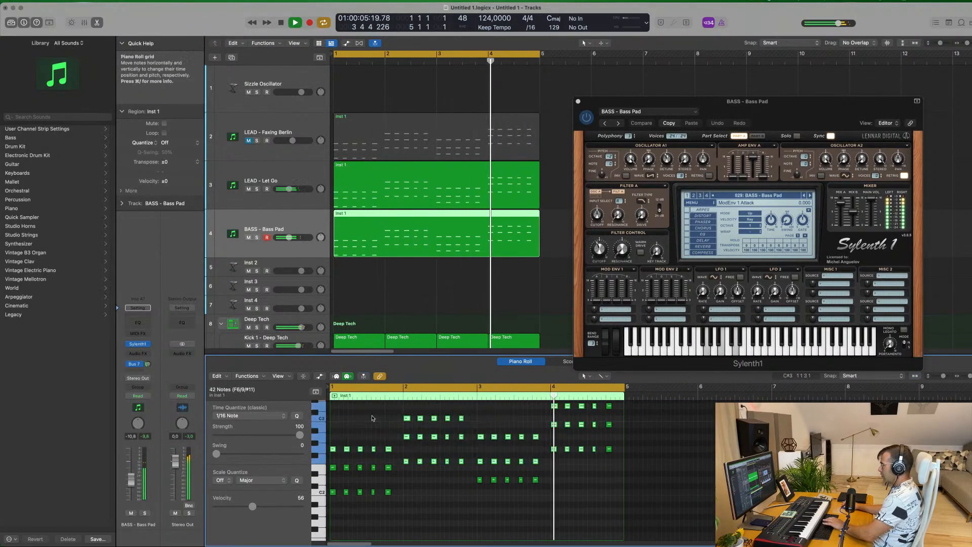
pyautogui.moveTo(593, 417); pyautogui.dragTo(618, 472)
pyautogui.scroll(-3, 556, 459)
pyautogui.scroll(2, 556, 460)
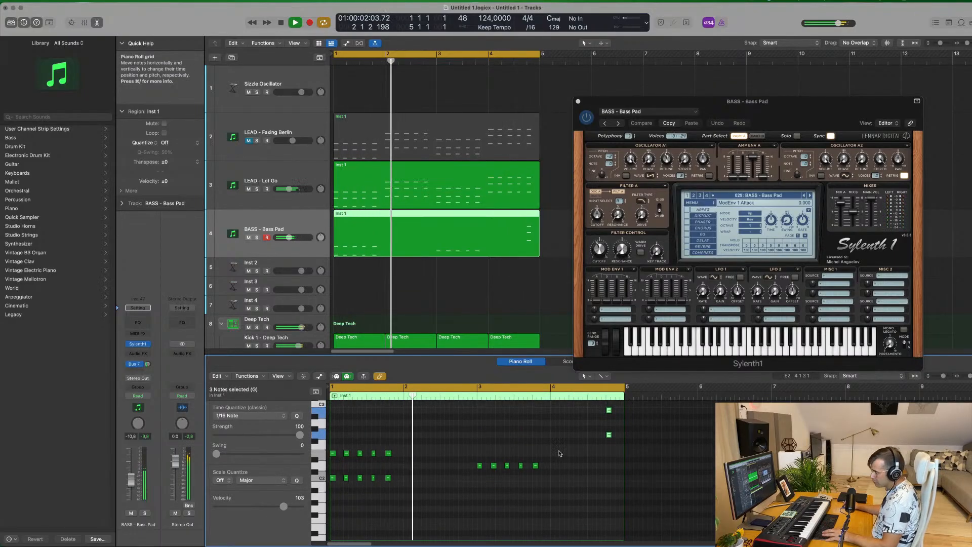
pyautogui.press('super+z')
# Step: Try to thin the chords in bars 2 to 4 of the BASS - Bass Pad region by deleting their upper notes
pyautogui.scroll(3, 569, 441)
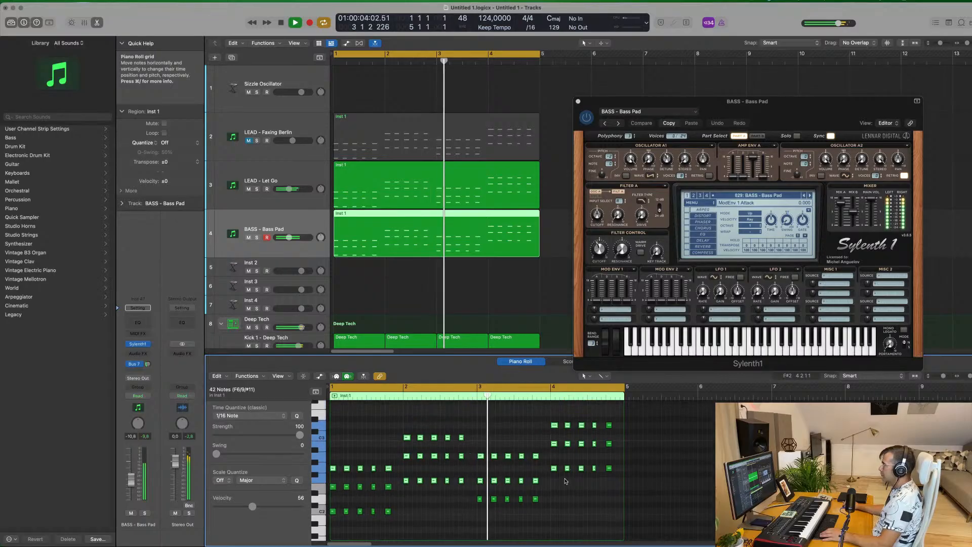
pyautogui.click(568, 485)
pyautogui.moveTo(617, 479); pyautogui.dragTo(479, 427)
pyautogui.press('Delete')
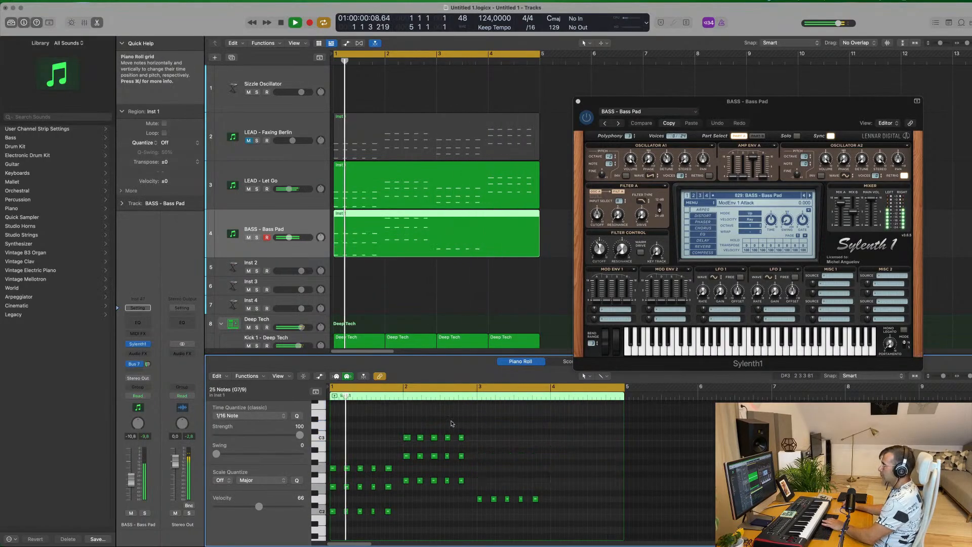
pyautogui.moveTo(388, 429); pyautogui.dragTo(481, 462)
pyautogui.press('Delete')
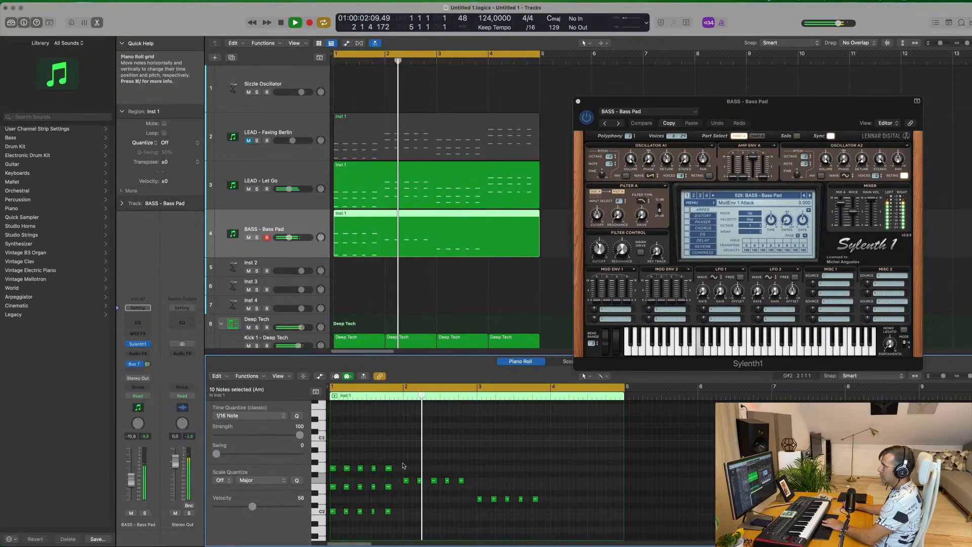
# Step: Try to reduce bars 1 and 2 of the BASS - Bass Pad region to a single low note each
pyautogui.moveTo(371, 488); pyautogui.dragTo(419, 522)
pyautogui.press('Delete')
pyautogui.press('Delete')
pyautogui.moveTo(416, 475); pyautogui.dragTo(473, 490)
pyautogui.press('Delete')
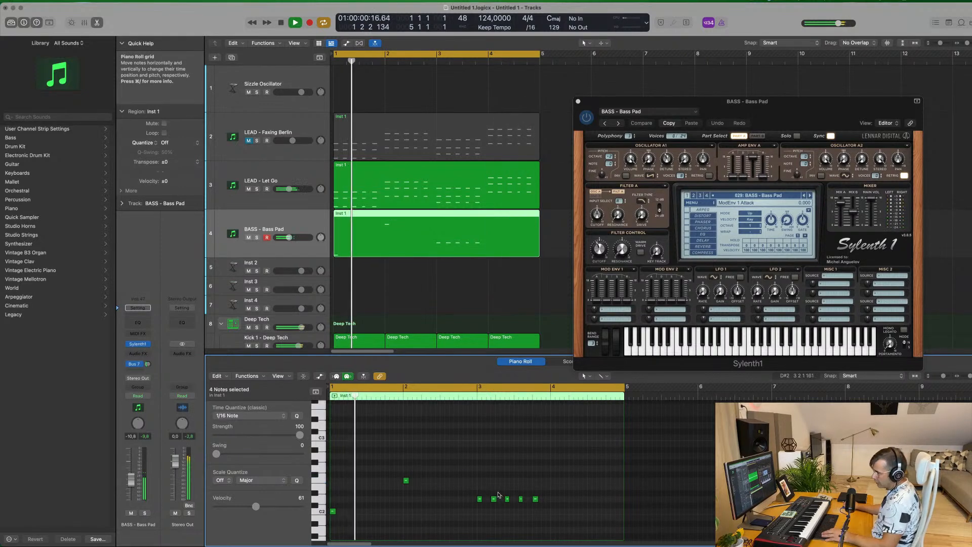
# Step: Undo the recent note deletions in the BASS - Bass Pad region
pyautogui.press('super+z')
pyautogui.press('super+z')
pyautogui.press('super+z')
pyautogui.press('super+z')
pyautogui.press('super+z')
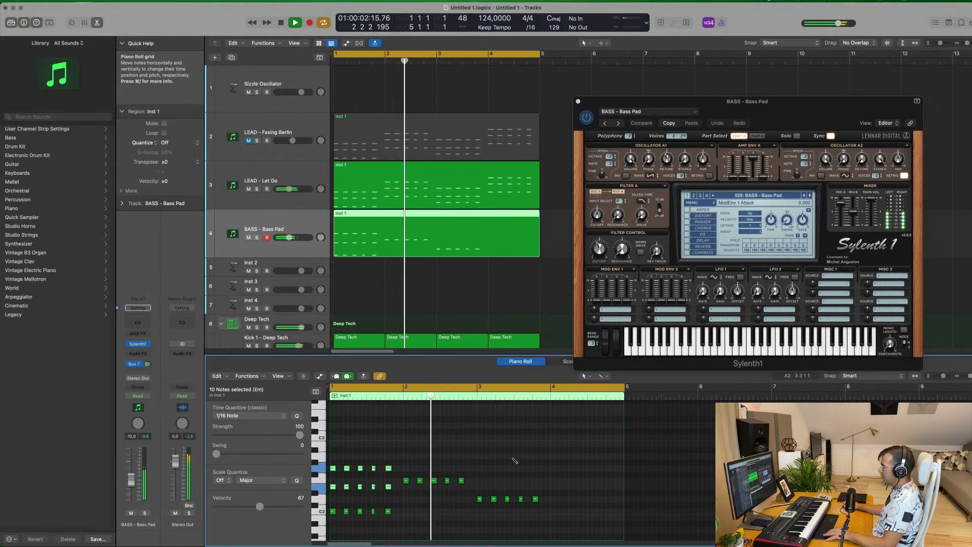
# Step: Delete the upper chord notes in all four bars of the BASS - Bass Pad region, keeping only each chord's lowest notes
pyautogui.moveTo(536, 418); pyautogui.dragTo(622, 459)
pyautogui.press('Delete')
pyautogui.moveTo(475, 445); pyautogui.dragTo(545, 493)
pyautogui.press('Delete')
pyautogui.moveTo(430, 467); pyautogui.dragTo(328, 499)
pyautogui.press('Delete')
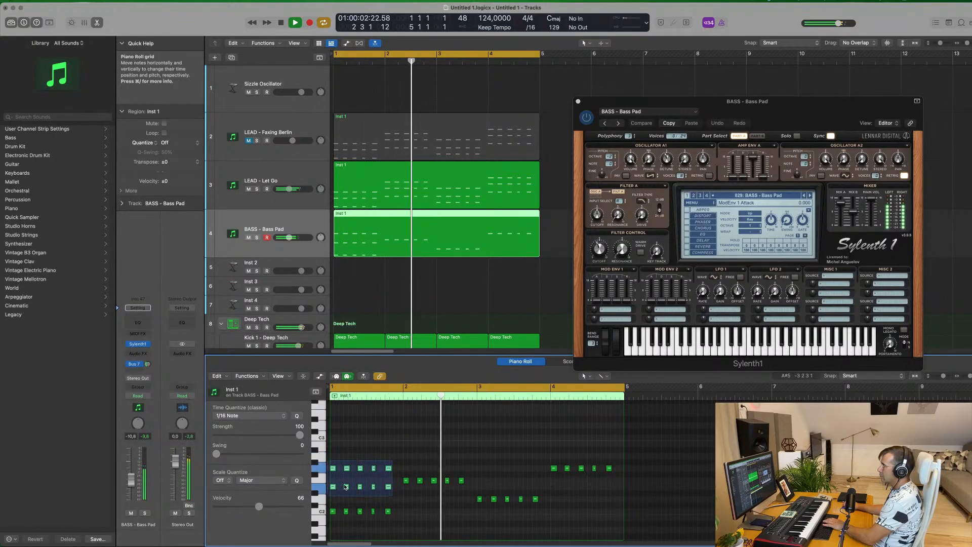
pyautogui.press('Delete')
# Step: Delete the repeated bass notes in bars 1 and 2 and extend each bar's first note to fill the bar
pyautogui.moveTo(402, 503)
pyautogui.mouseDown()
pyautogui.moveTo(341, 516)
pyautogui.moveTo(403, 516)
pyautogui.mouseUp()
pyautogui.press('Delete')
pyautogui.moveTo(479, 476); pyautogui.dragTo(417, 485)
pyautogui.press('Delete')
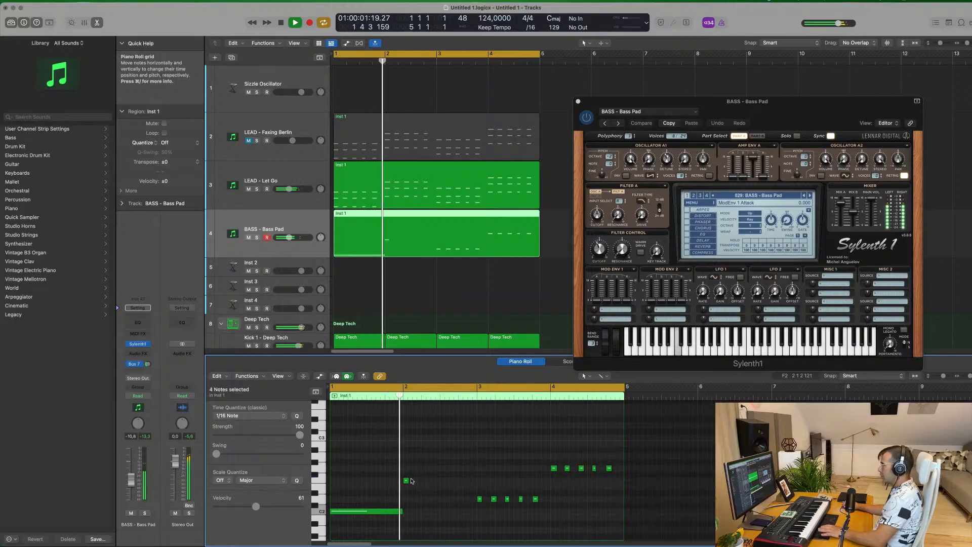
pyautogui.moveTo(409, 479); pyautogui.dragTo(476, 480)
# Step: Replace the repeated bass notes in bars 3 and 4 with one sustained full-bar note each
pyautogui.moveTo(551, 494)
pyautogui.mouseDown()
pyautogui.moveTo(490, 501)
pyautogui.moveTo(550, 500)
pyautogui.mouseUp()
pyautogui.press('Delete')
pyautogui.moveTo(611, 468); pyautogui.dragTo(555, 472)
pyautogui.press('Delete')
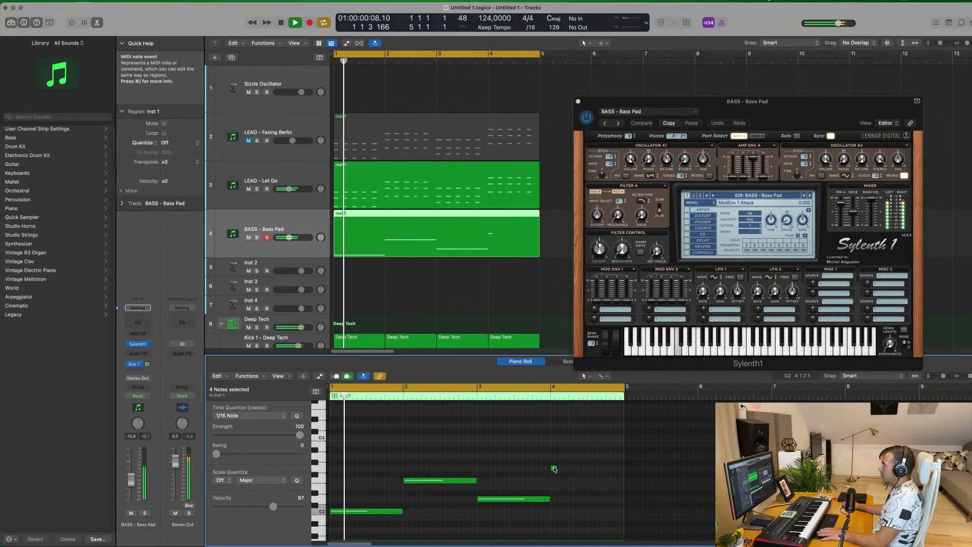
pyautogui.moveTo(555, 470); pyautogui.dragTo(624, 472)
# Step: Move the Sylenth1 window clear and raise the BASS - Bass Pad track's volume to about -9.4 dB during playback
pyautogui.moveTo(784, 110); pyautogui.dragTo(843, 121)
pyautogui.press('space')
pyautogui.press('space')
pyautogui.moveTo(131, 480); pyautogui.dragTo(132, 477)
pyautogui.press('space')
pyautogui.press('space')
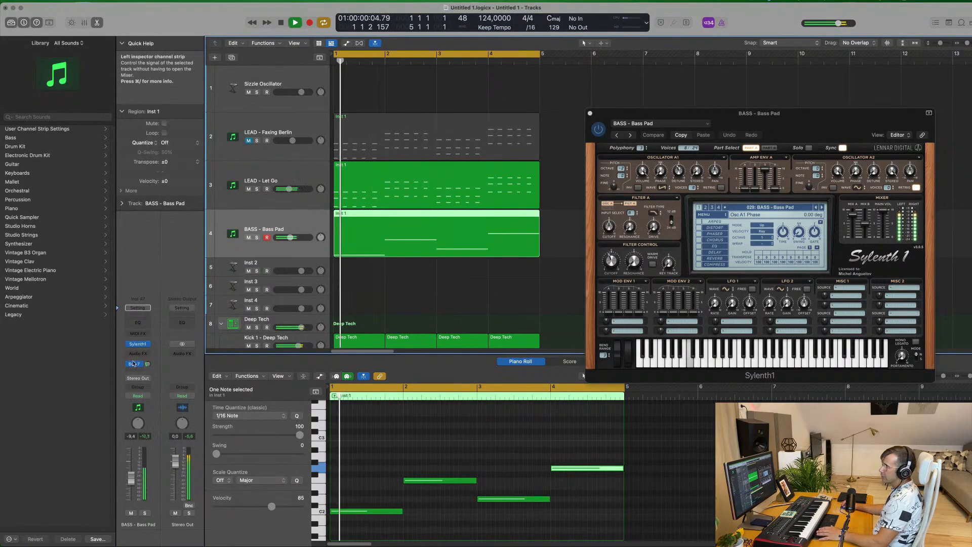
# Step: Insert a stereo Compressor on the BASS - Bass Pad track with Kick 1 - Deep Tech (Inst 5) as its side chain
pyautogui.click(138, 354)
pyautogui.moveTo(146, 375)
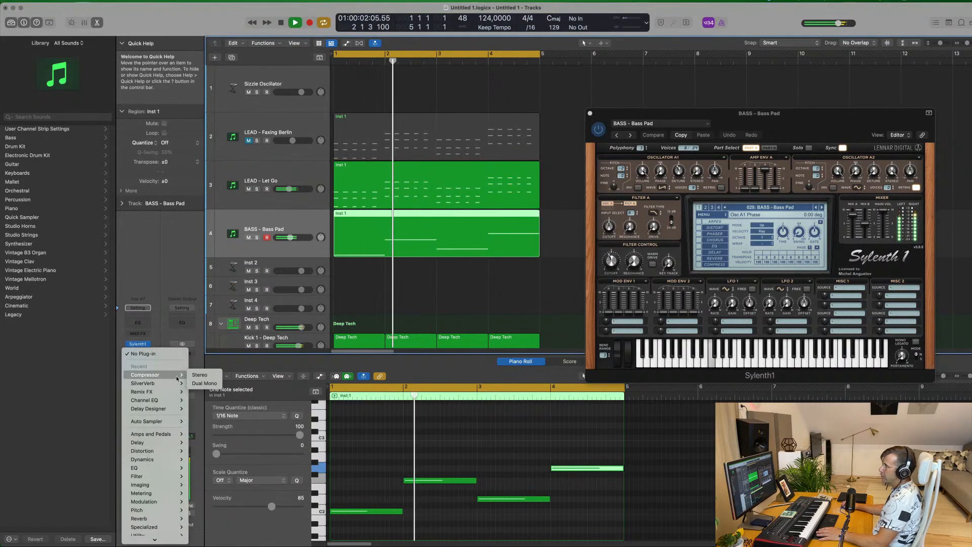
pyautogui.click(203, 376)
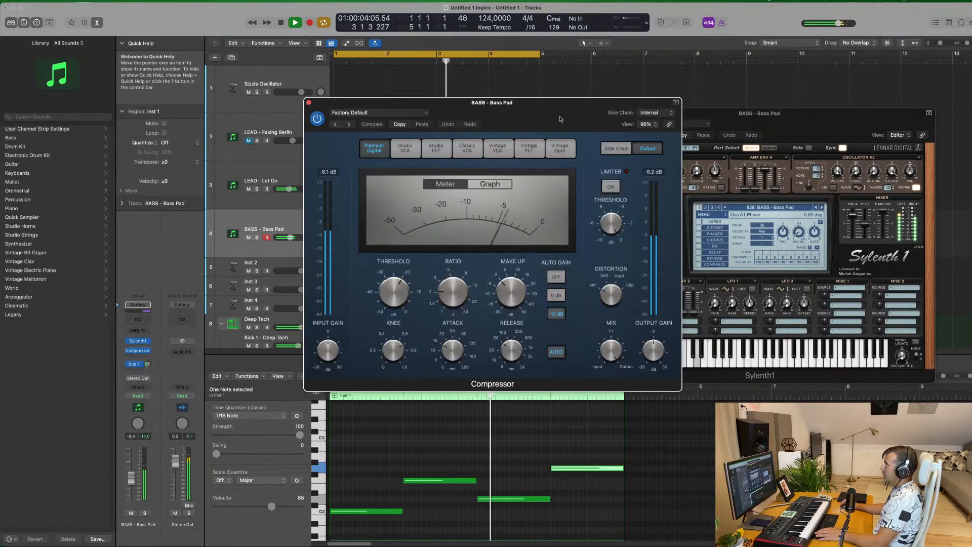
pyautogui.click(656, 112)
pyautogui.moveTo(655, 135)
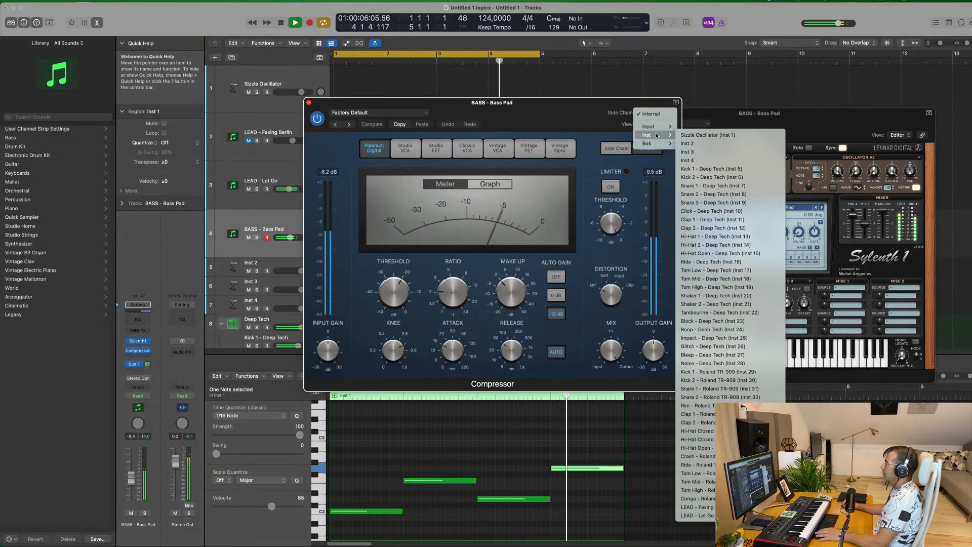
pyautogui.click(711, 168)
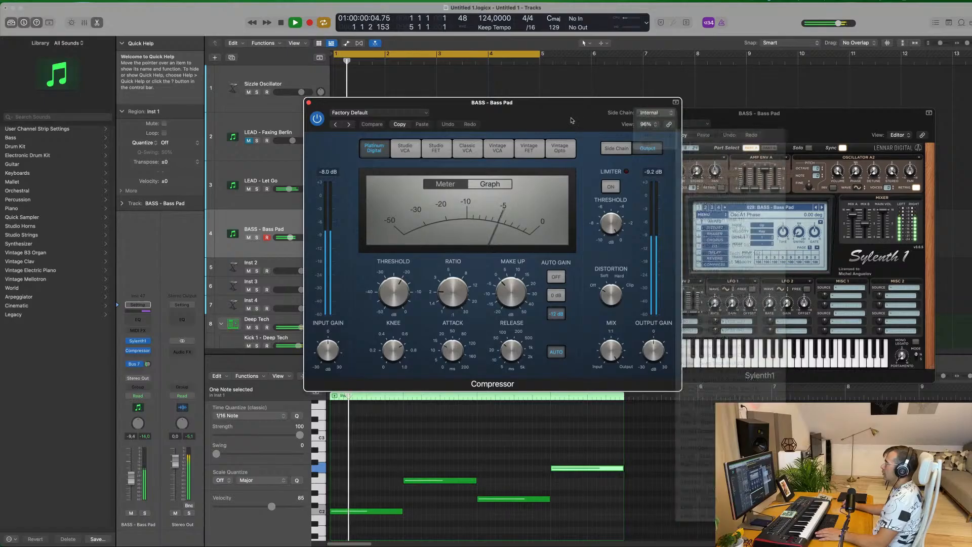
# Step: Set the bass compressor's threshold to -18.0 dB and close its window
pyautogui.moveTo(553, 113); pyautogui.dragTo(597, 111)
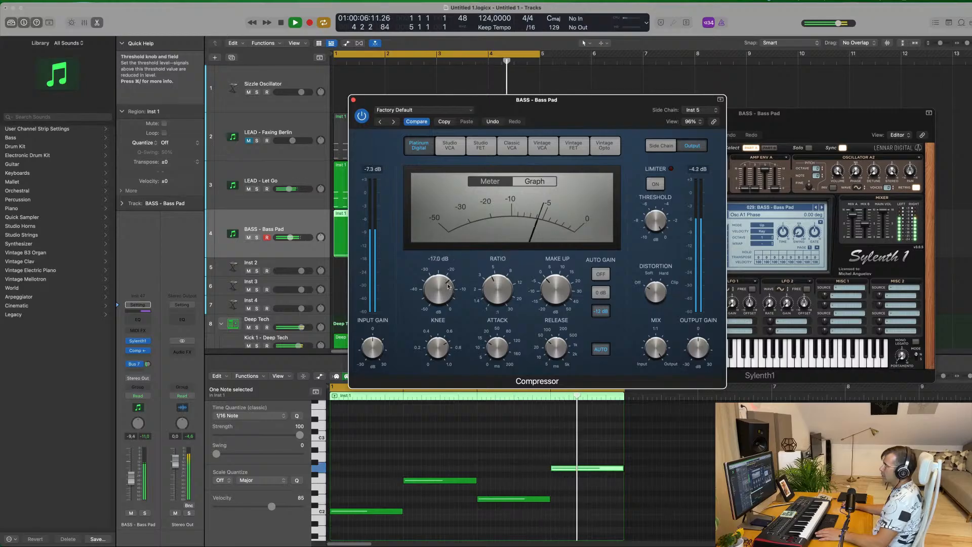
pyautogui.moveTo(449, 286); pyautogui.dragTo(448, 287)
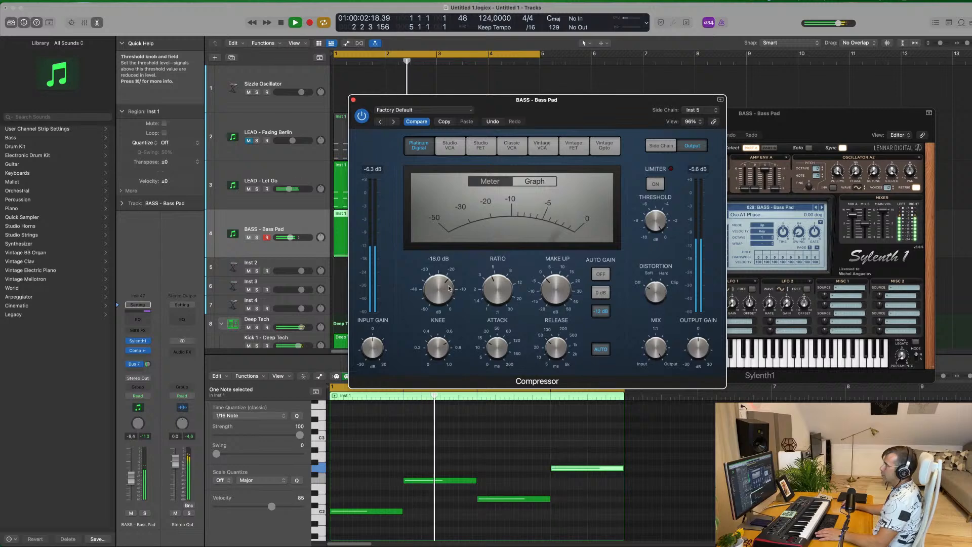
pyautogui.click(353, 100)
# Step: Lower the Snare 1 - Deep Tech track's volume to about -16.6 dB and close the Sylenth1 window
pyautogui.scroll(-5, 325, 216)
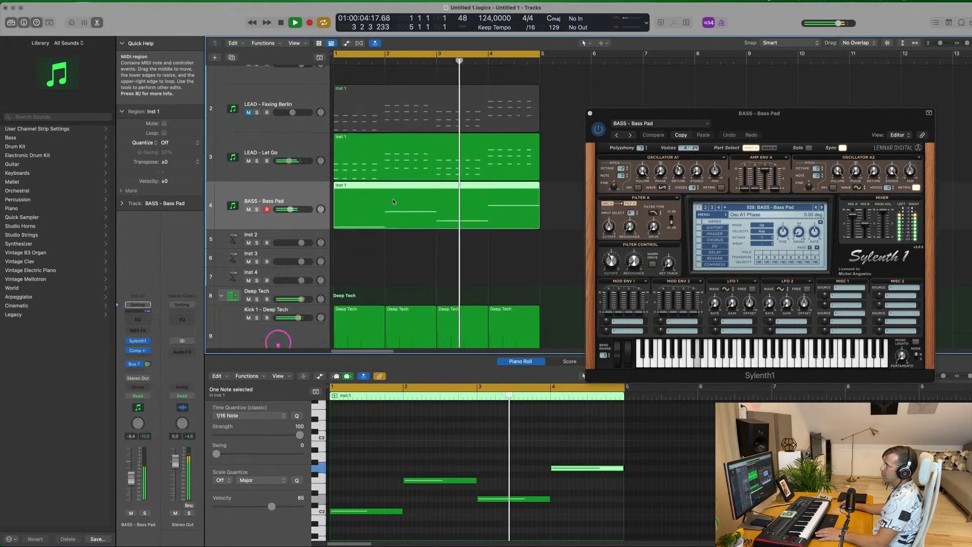
pyautogui.click(322, 221)
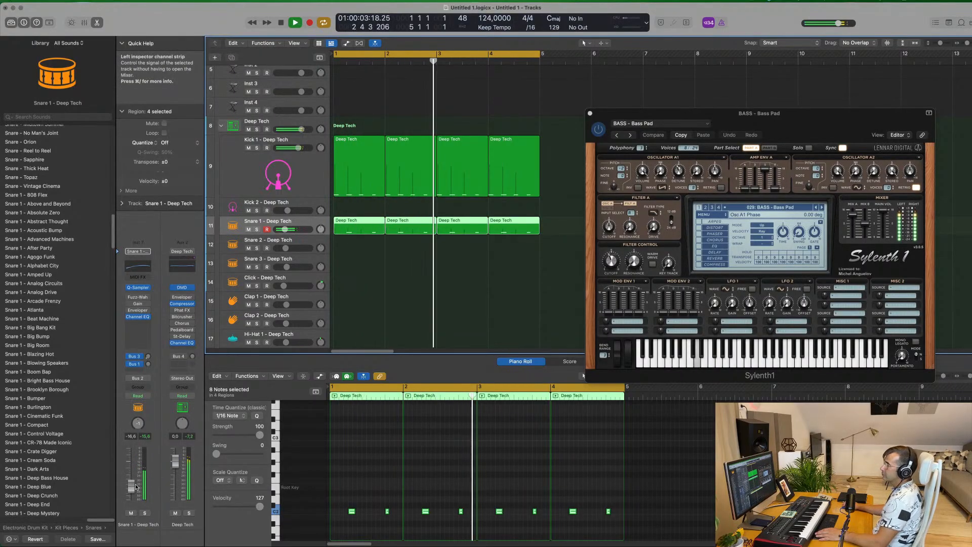
pyautogui.click(590, 113)
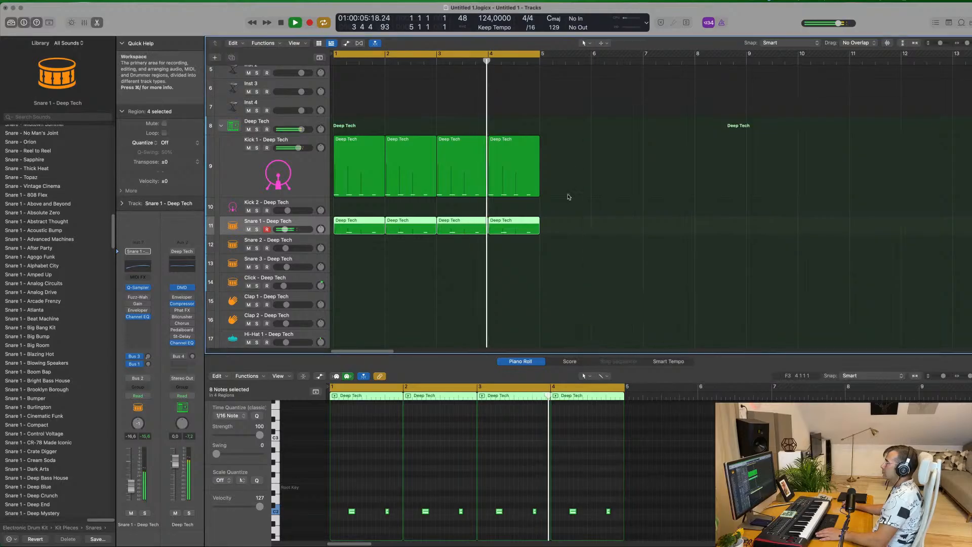
pyautogui.scroll(5, 568, 197)
pyautogui.scroll(-1, 575, 202)
pyautogui.scroll(3, 575, 202)
pyautogui.scroll(-5, 518, 183)
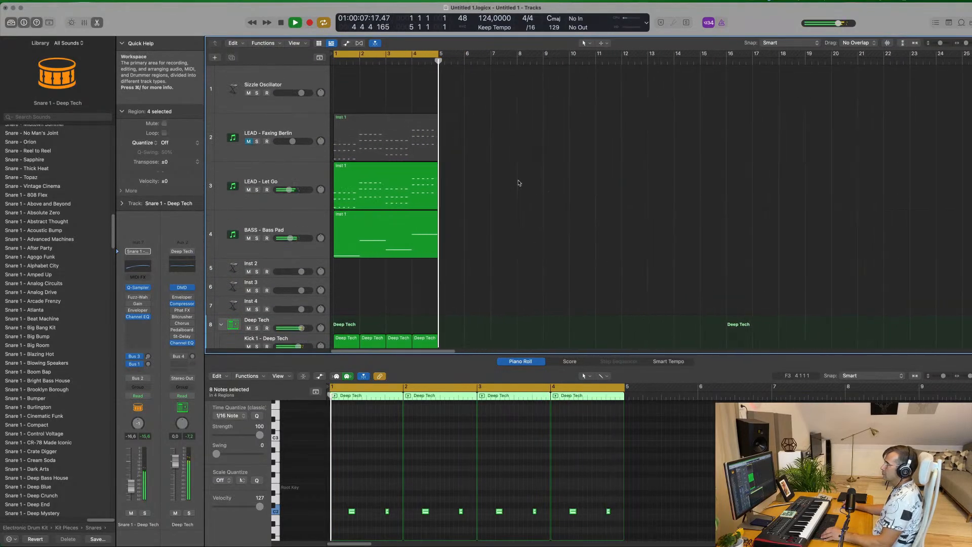
# Step: Repeat the selected lead, bass and drum regions to extend the four-bar loop to bar 17, and stop playback
pyautogui.press('super+r')
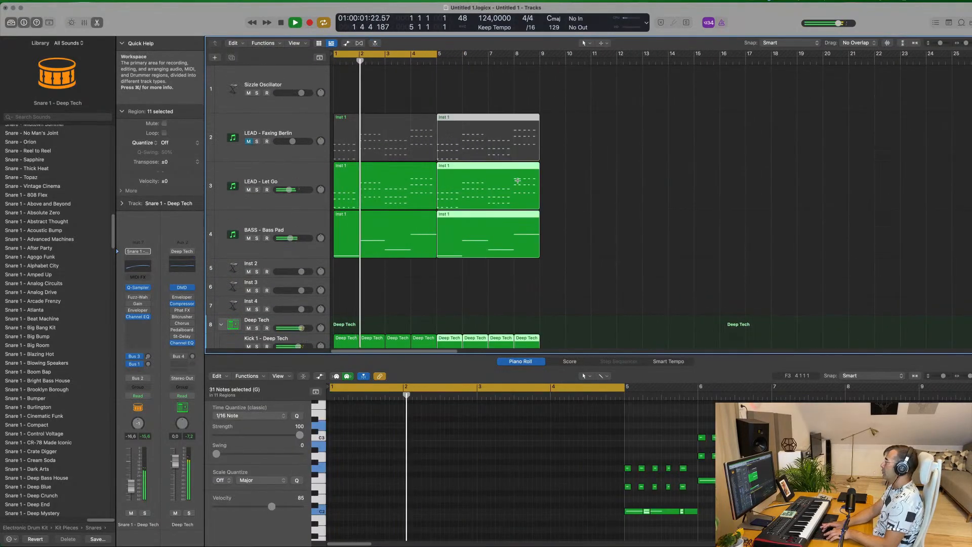
pyautogui.press('super+r')
pyautogui.press('super+r')
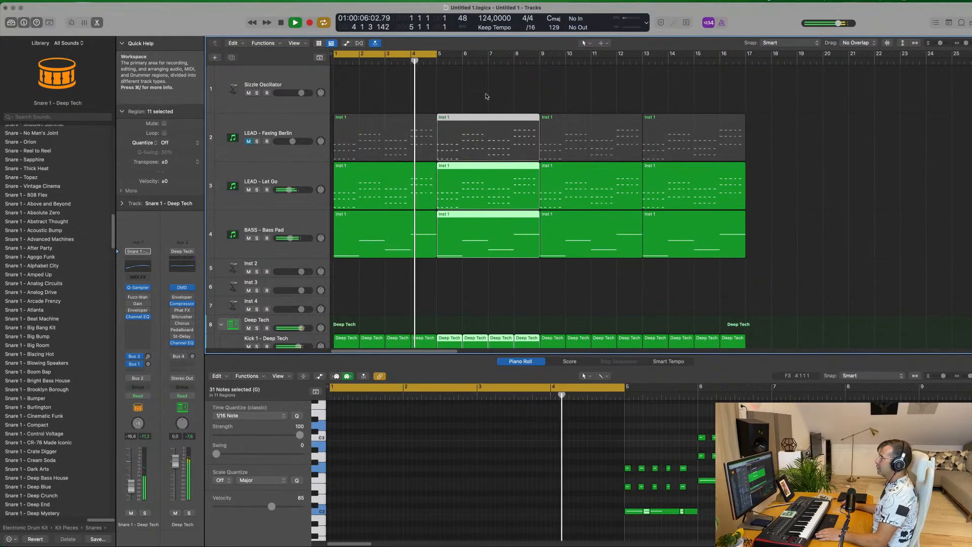
pyautogui.press('space')
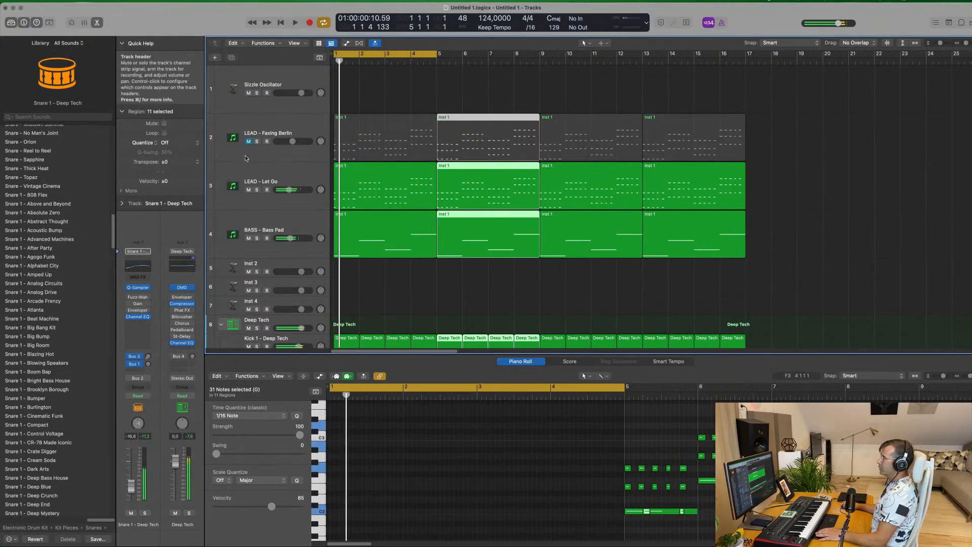
# Step: Unmute the LEAD - Faxing Berlin track, set its volume to about -11.4 dB during playback, and mute it again
pyautogui.click(248, 154)
pyautogui.press('space')
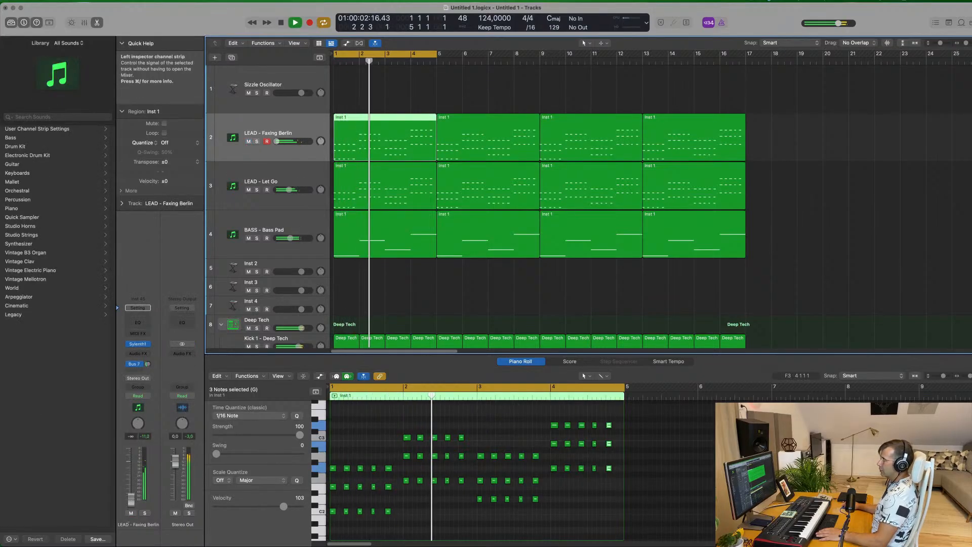
pyautogui.press('Return')
pyautogui.moveTo(286, 141); pyautogui.dragTo(289, 141)
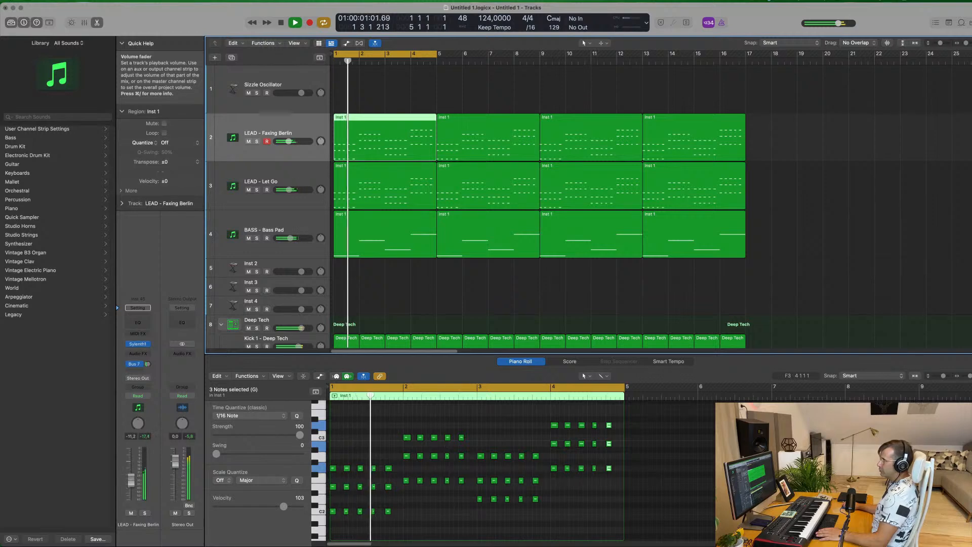
pyautogui.moveTo(133, 481); pyautogui.dragTo(133, 480)
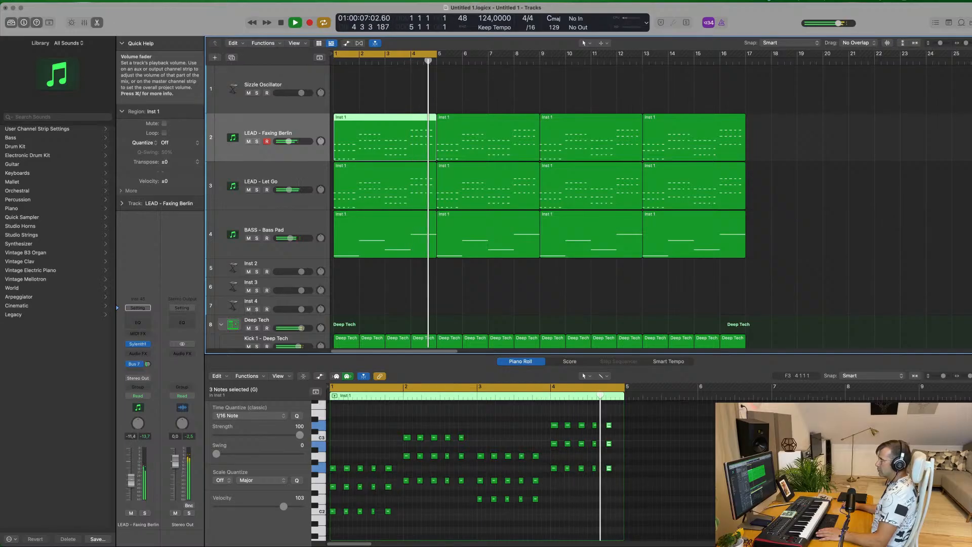
pyautogui.click(130, 513)
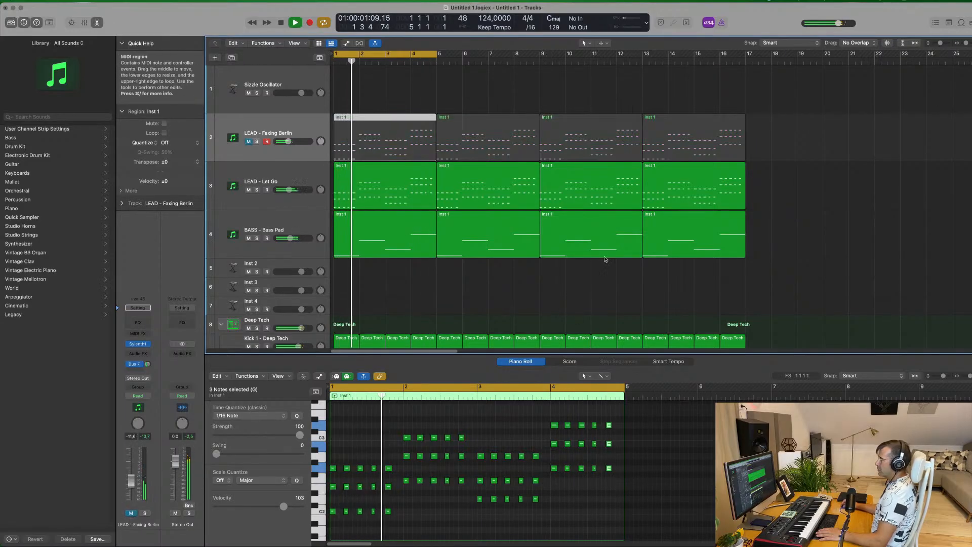
# Step: Raise the BASS - Bass Pad track to about -8.0 dB and lower Snare 1 - Deep Tech to about -20.5 dB during playback
pyautogui.click(292, 228)
pyautogui.press('Return')
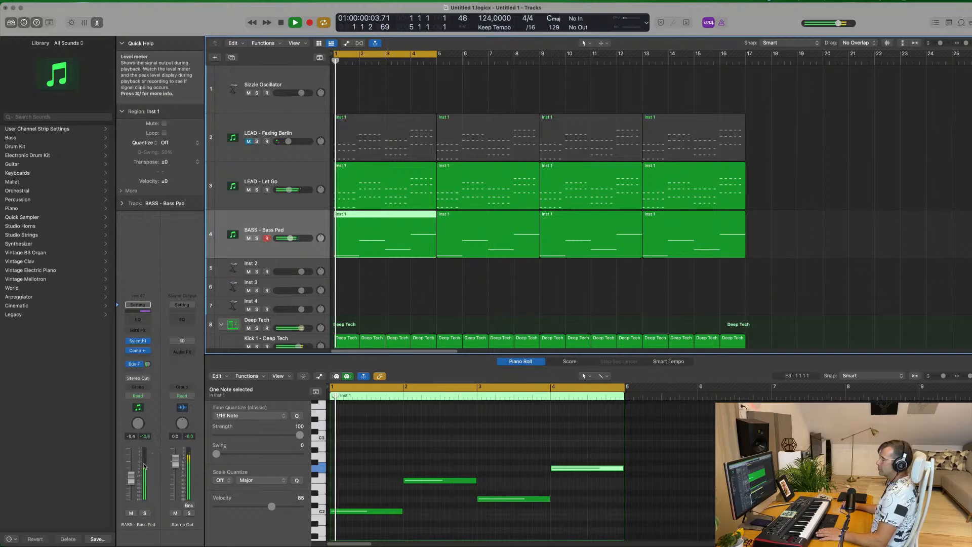
pyautogui.scroll(-5, 414, 279)
pyautogui.scroll(-5, 414, 279)
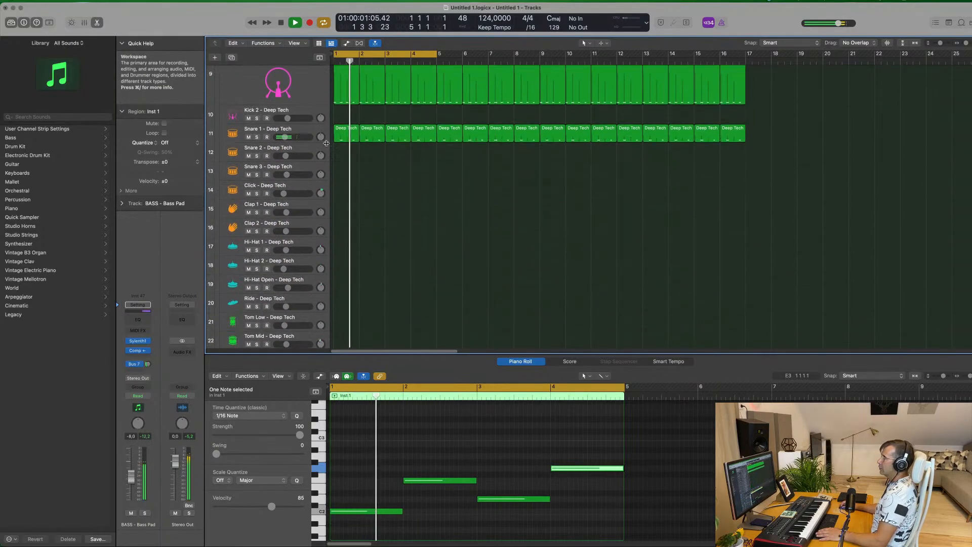
pyautogui.click(306, 130)
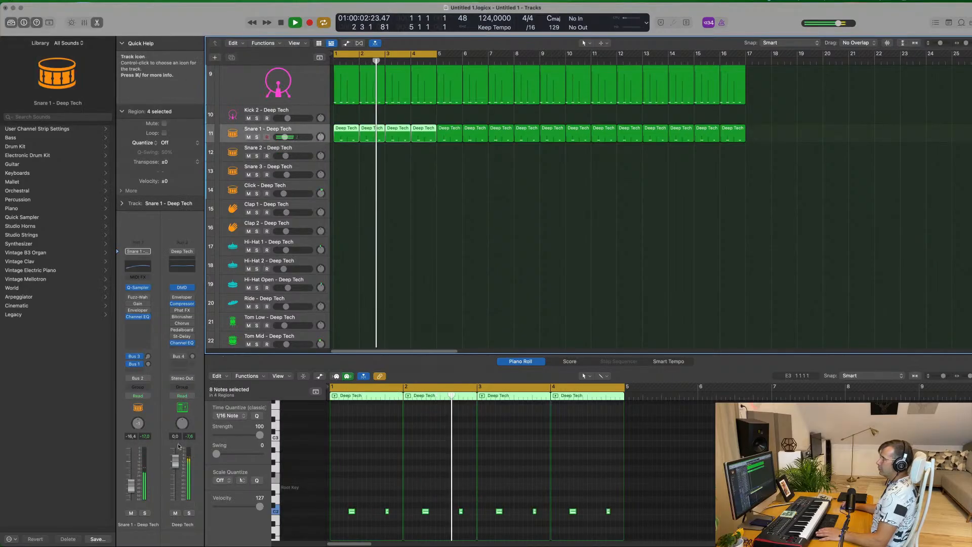
pyautogui.press('Return')
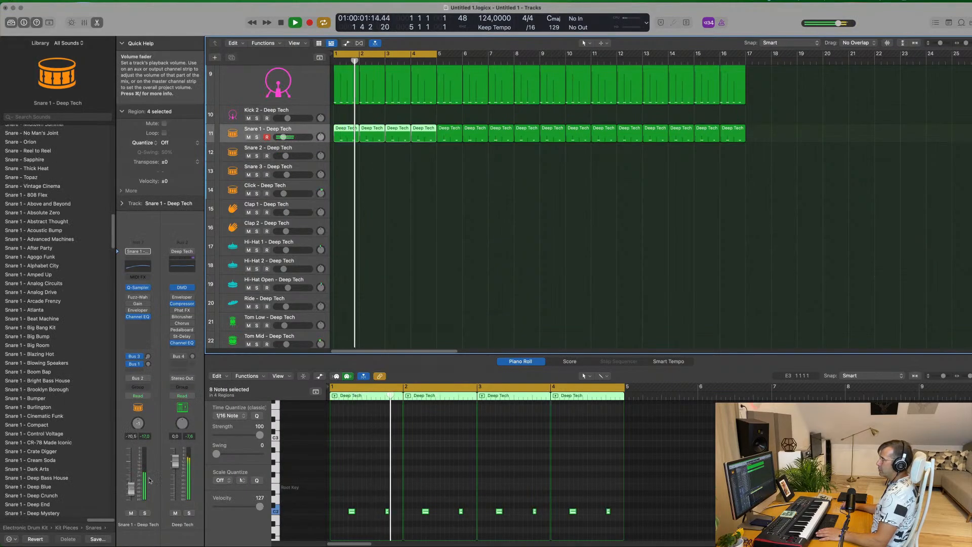
# Step: Copy the first Kick 1 - Deep Tech region to bar 1 of the Hi-Hat Open - Deep Tech track and stop playback
pyautogui.click(348, 90)
pyautogui.moveTo(349, 112); pyautogui.dragTo(341, 272)
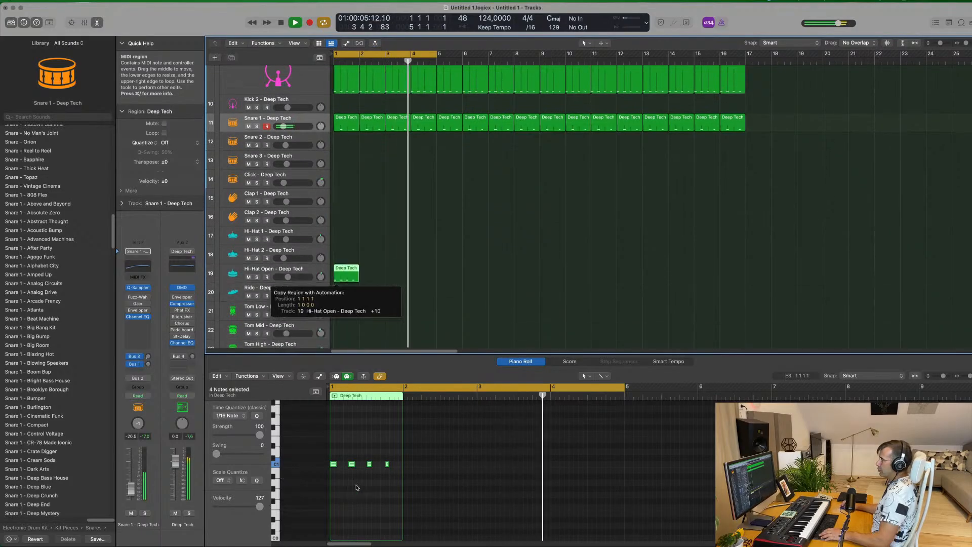
pyautogui.press('space')
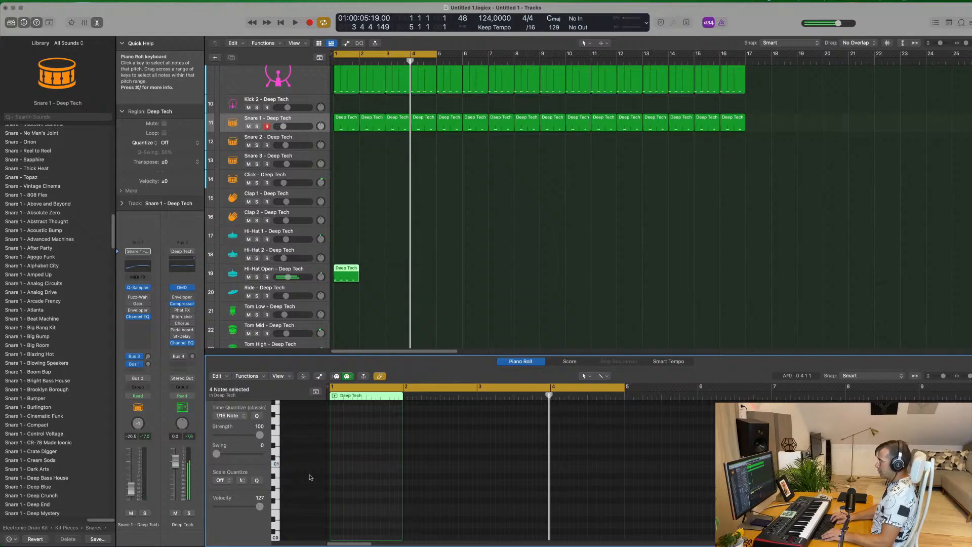
# Step: Shift the four notes of the Hi-Hat Open region two sixteenths later so the first starts at 1 1 3 1
pyautogui.scroll(6, 381, 433)
pyautogui.hscroll(2, 353, 437)
pyautogui.hscroll(-3, 353, 437)
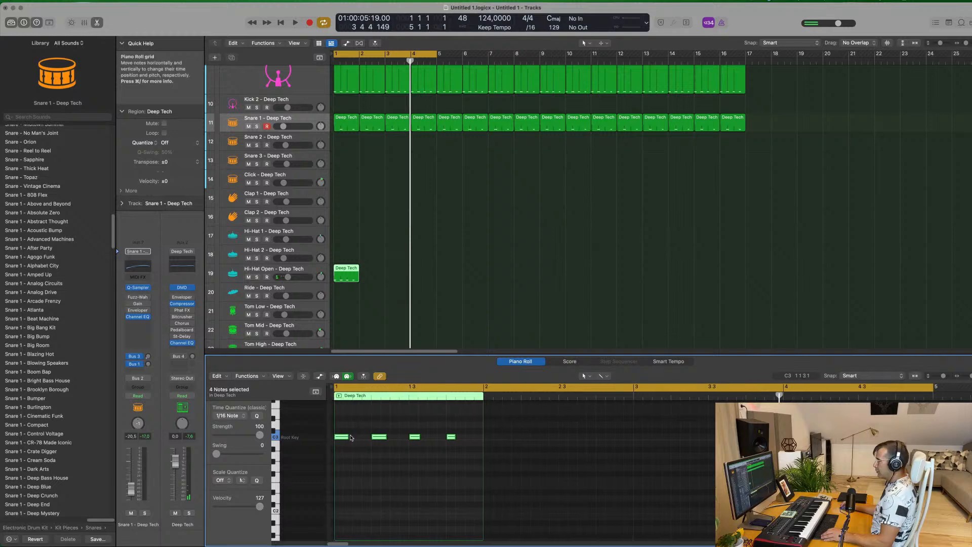
pyautogui.moveTo(340, 439); pyautogui.dragTo(359, 440)
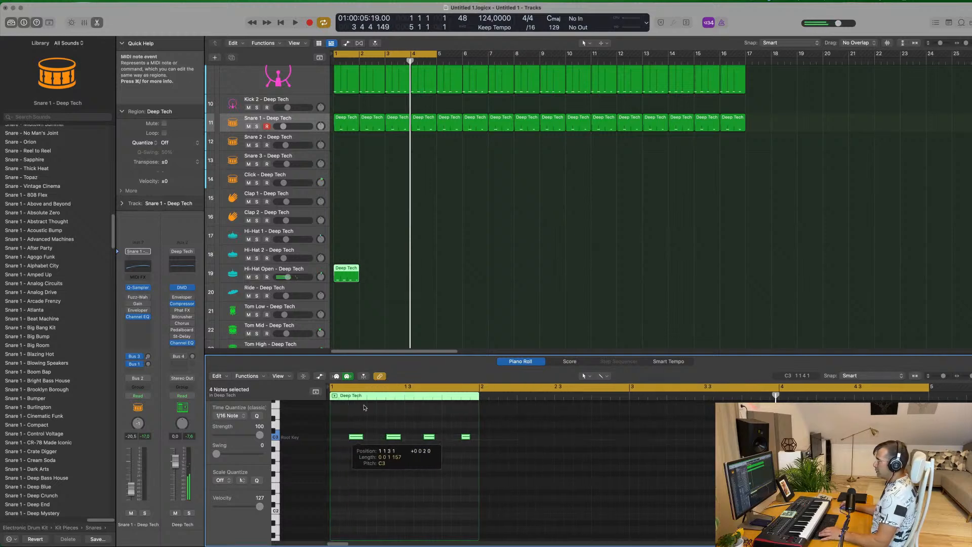
# Step: Lower the Hi-Hat Open track to about -16.4 dB and repeat its one-bar region up to bar 17, deleting the copies beyond it
pyautogui.click(306, 269)
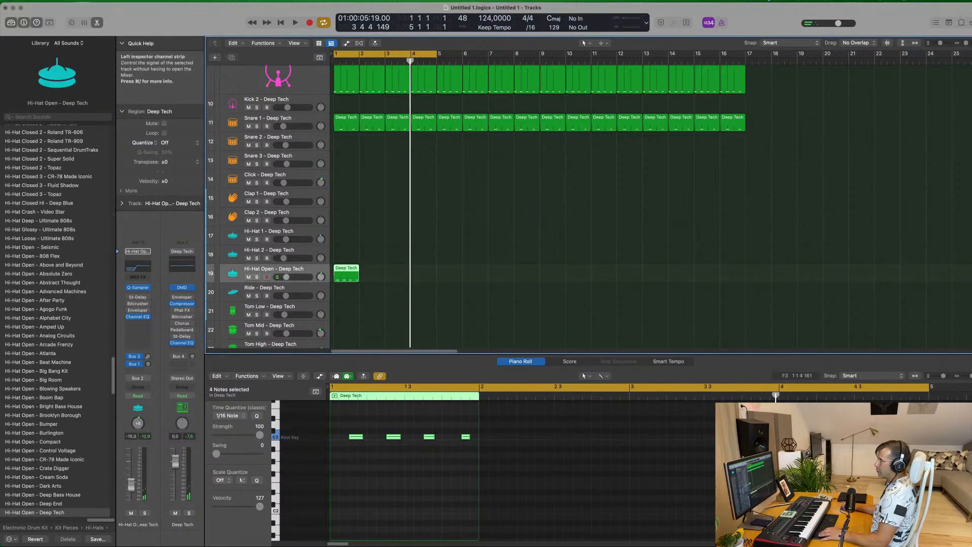
pyautogui.press('space')
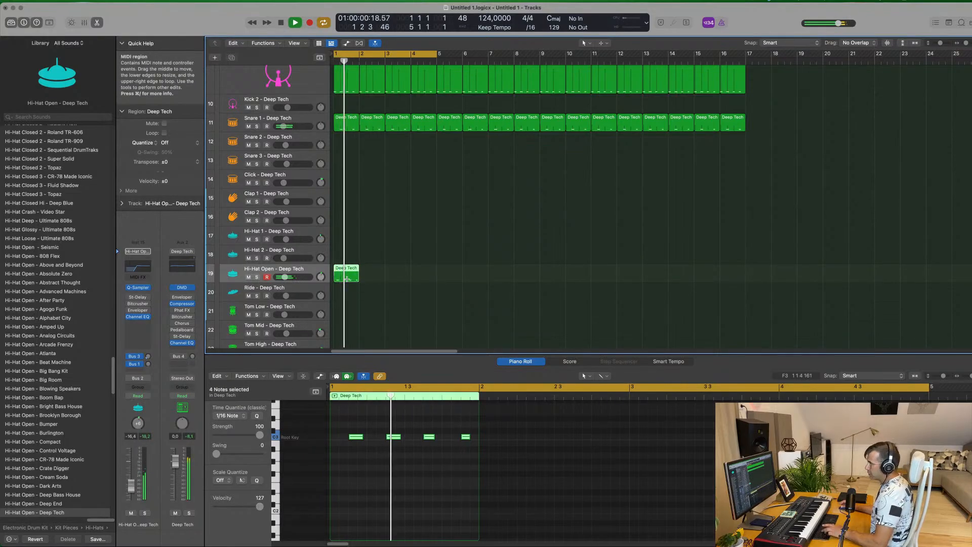
pyautogui.press('super+r')
pyautogui.press('super+r')
pyautogui.press('super+r')
pyautogui.press('super+r')
pyautogui.press('super+r')
pyautogui.moveTo(583, 268); pyautogui.dragTo(347, 275)
pyautogui.press('super+r')
pyautogui.press('super+r')
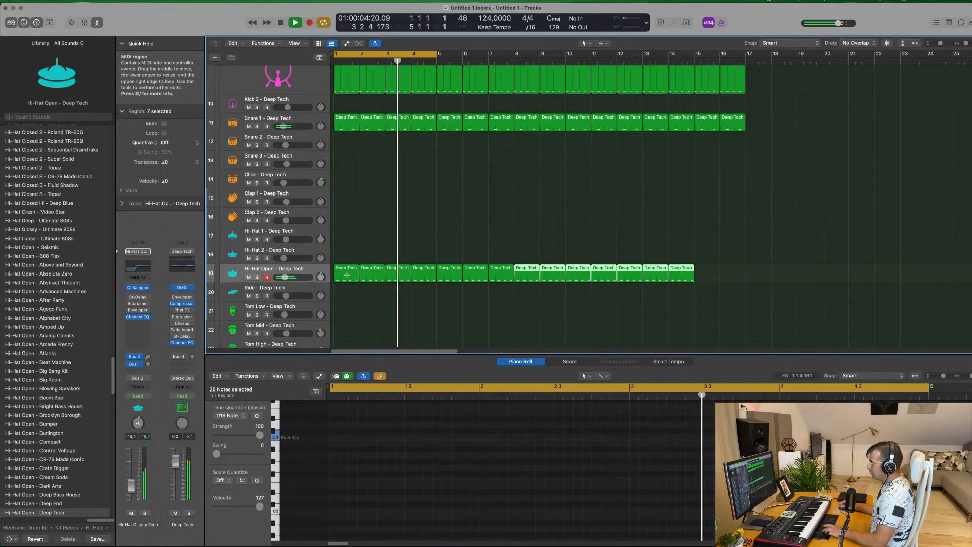
pyautogui.moveTo(902, 246); pyautogui.dragTo(757, 285)
pyautogui.press('Delete')
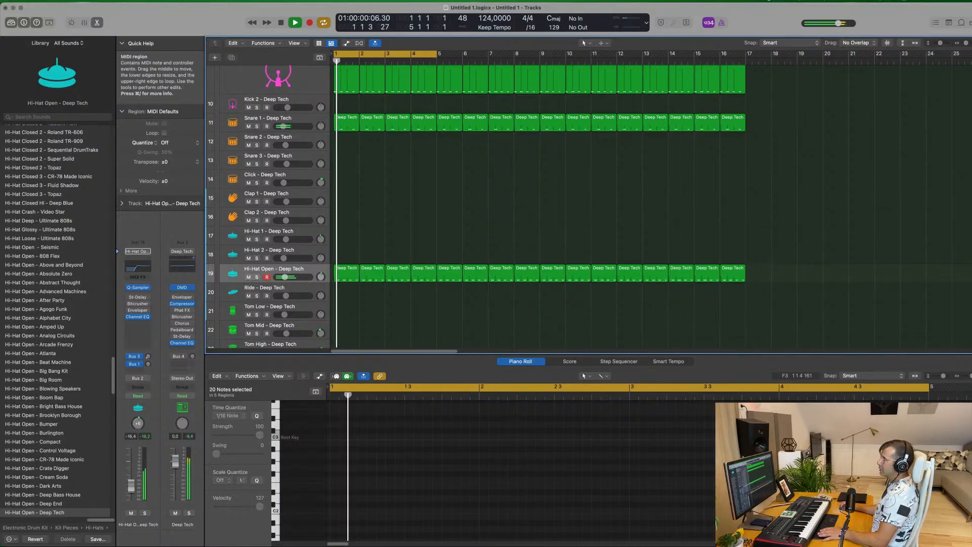
# Step: Lower the Hi-Hat Open - Deep Tech track's volume to about -23.0 dB during playback
pyautogui.scroll(5, 380, 418)
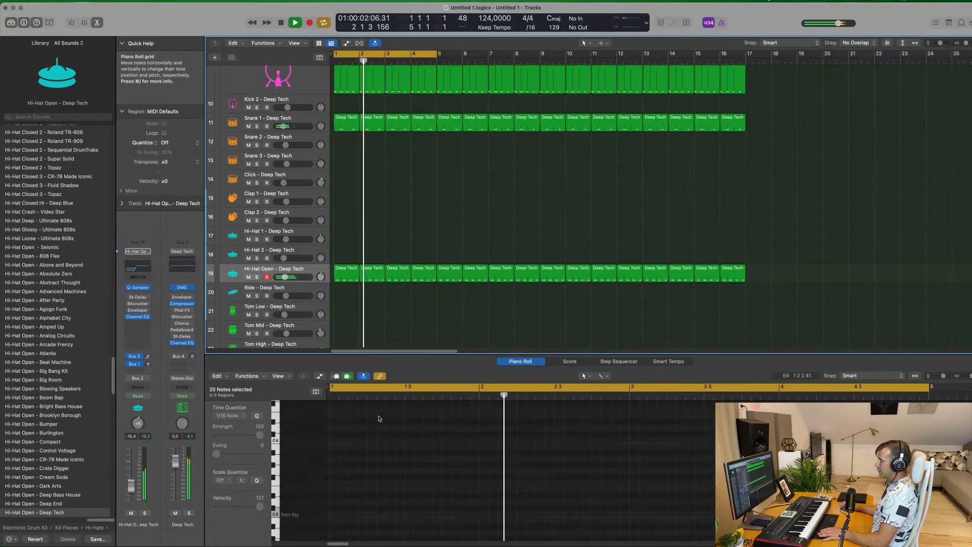
pyautogui.click(347, 273)
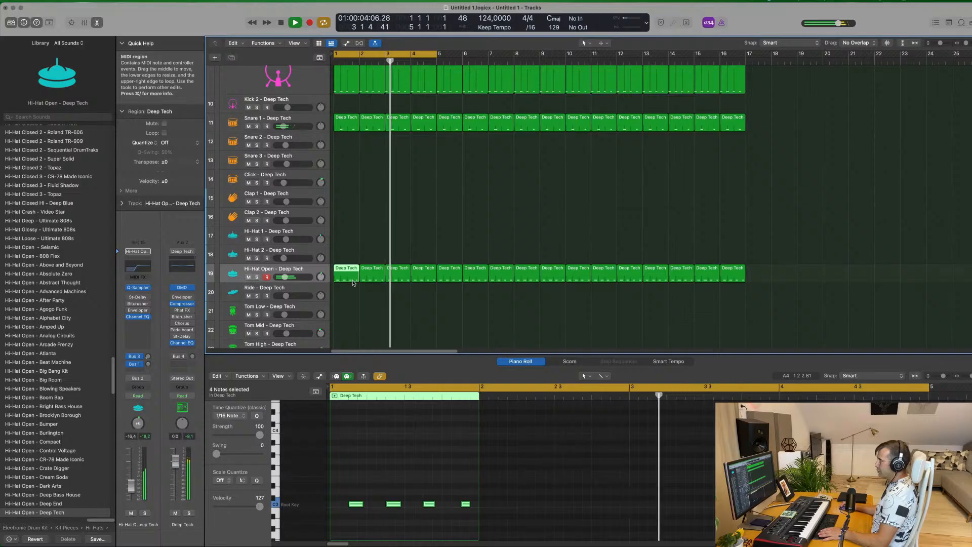
pyautogui.press('Return')
pyautogui.click(287, 269)
pyautogui.moveTo(133, 487); pyautogui.dragTo(132, 492)
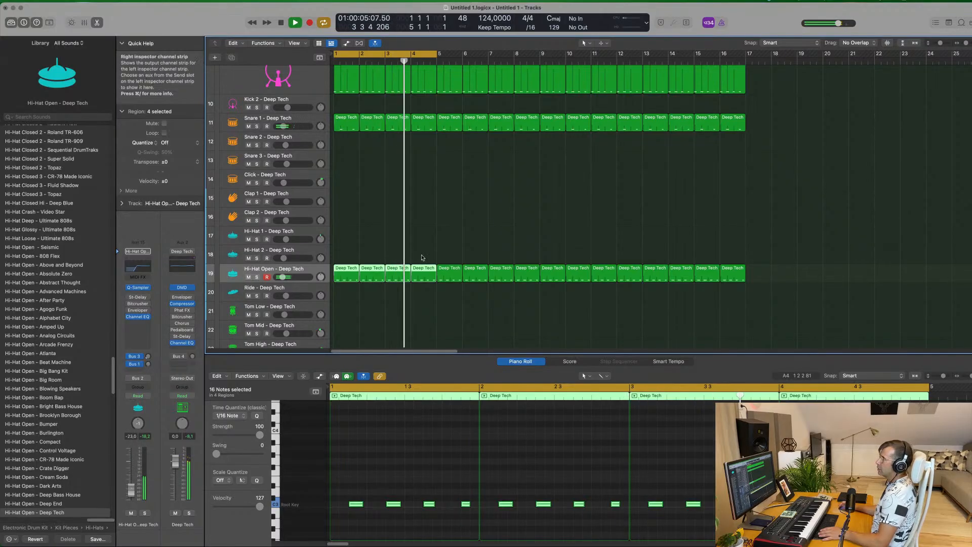
pyautogui.scroll(10, 429, 258)
pyautogui.scroll(-4, 426, 261)
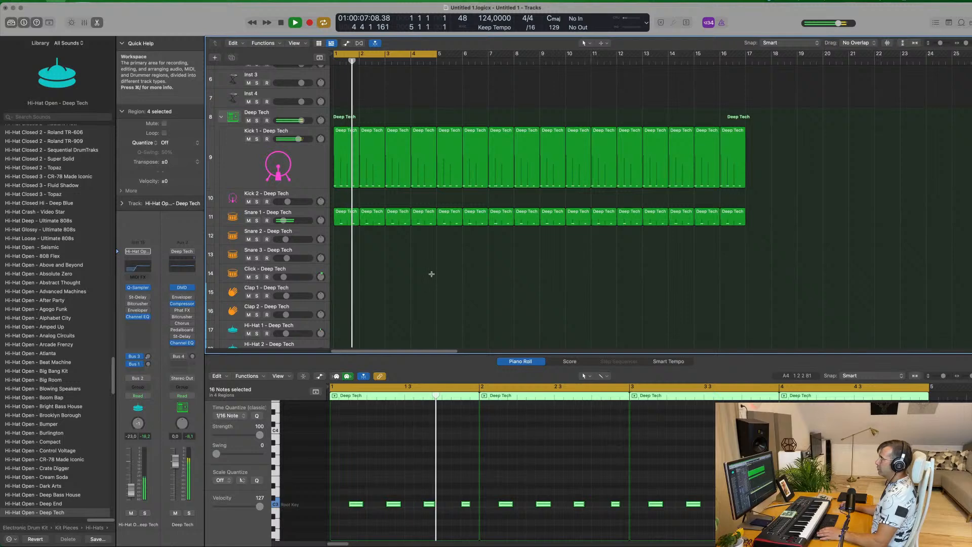
pyautogui.press('super+s')
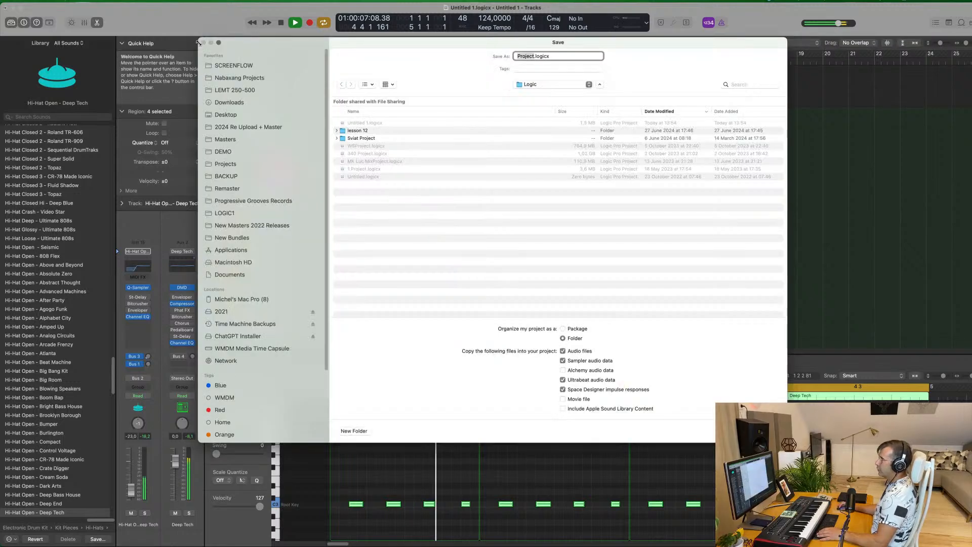
pyautogui.press('Escape')
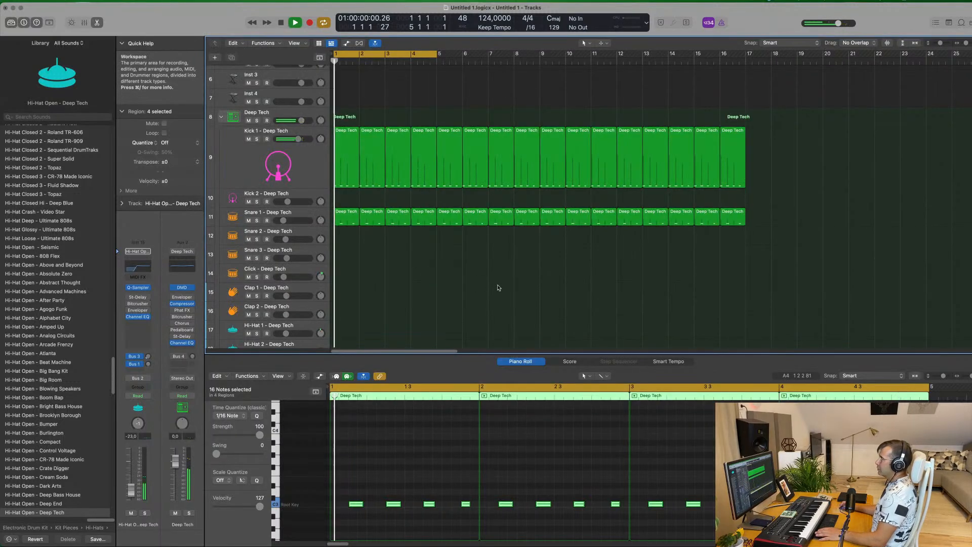
# Step: Check the Kick 1 and Snare 1 tracks during playback and lower the Hi-Hat Open - Deep Tech track's volume slightly further
pyautogui.press('space')
pyautogui.scroll(3, 339, 271)
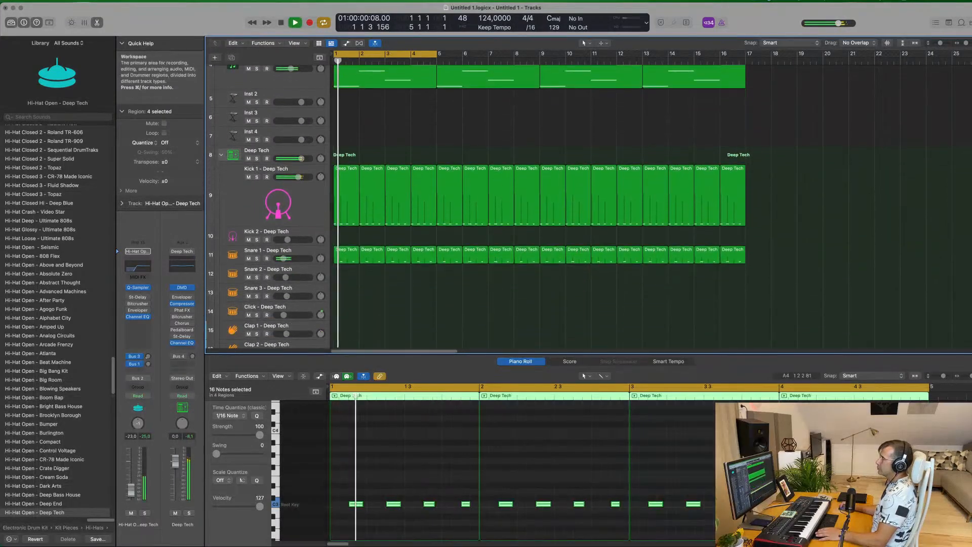
pyautogui.click(315, 218)
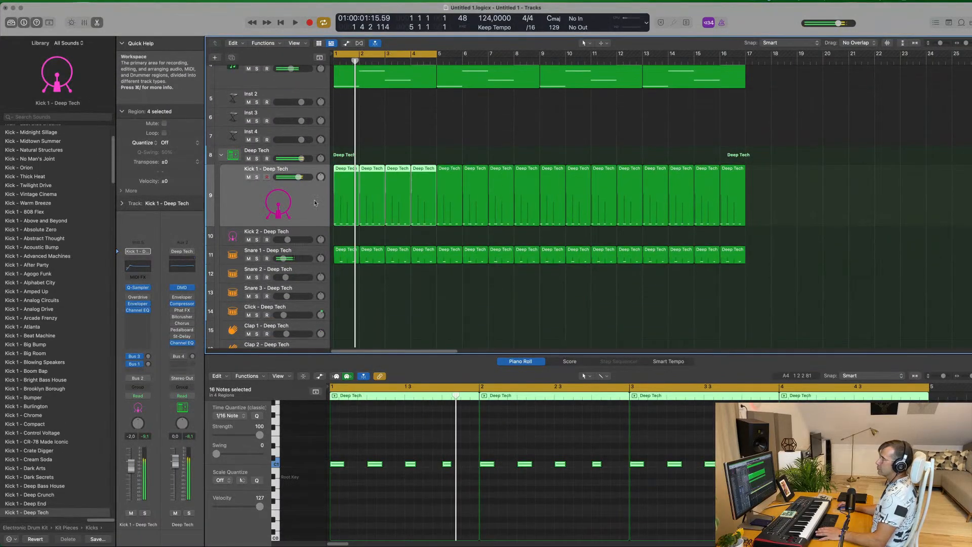
pyautogui.click(317, 247)
pyautogui.scroll(-4, 312, 261)
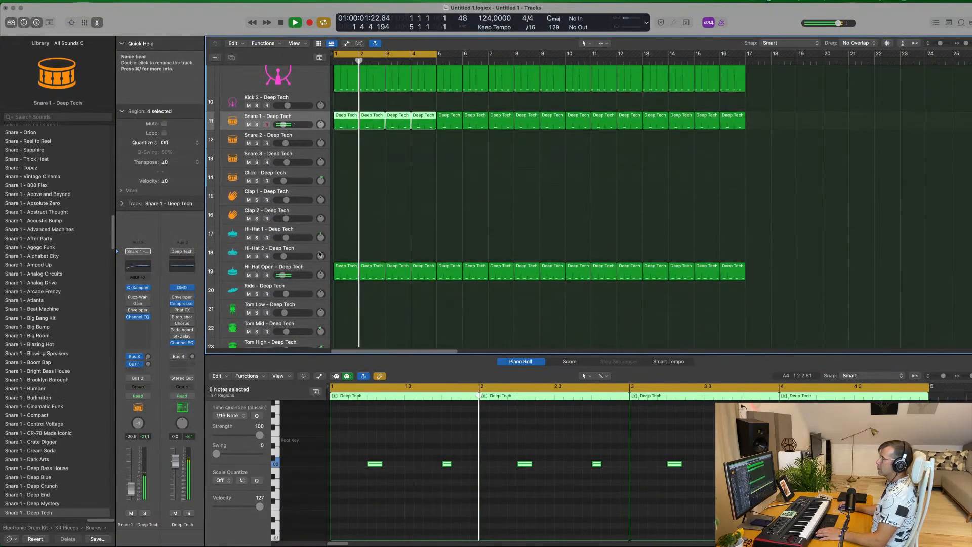
pyautogui.click(309, 272)
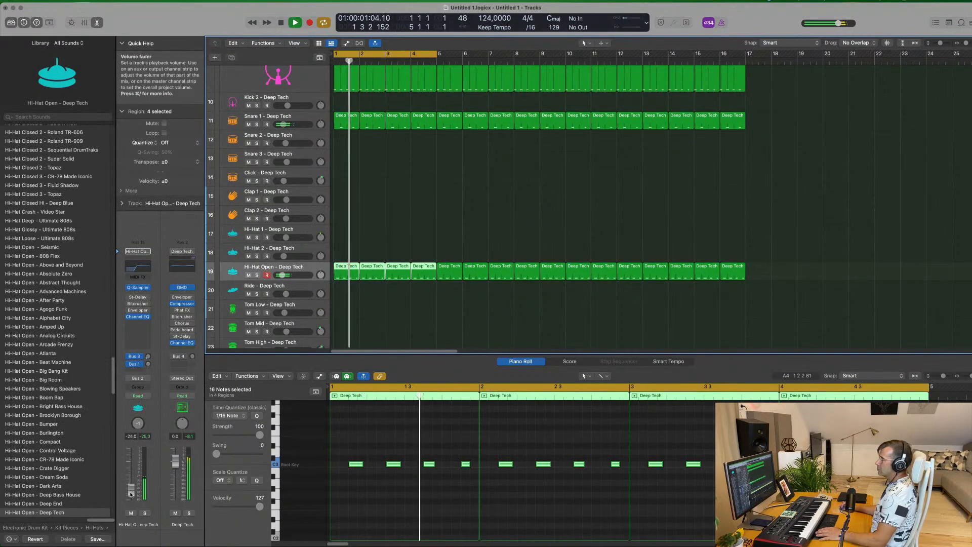
# Step: Open Alchemy on the Sizzle Oscillator track and load the Titanic Anthem preset from the Keys category
pyautogui.scroll(6, 445, 93)
pyautogui.click(445, 93)
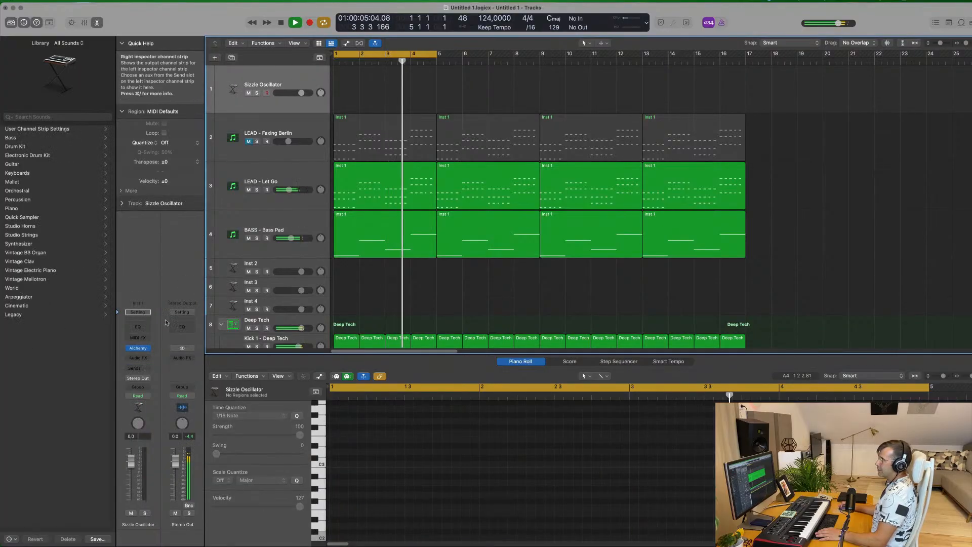
pyautogui.click(463, 168)
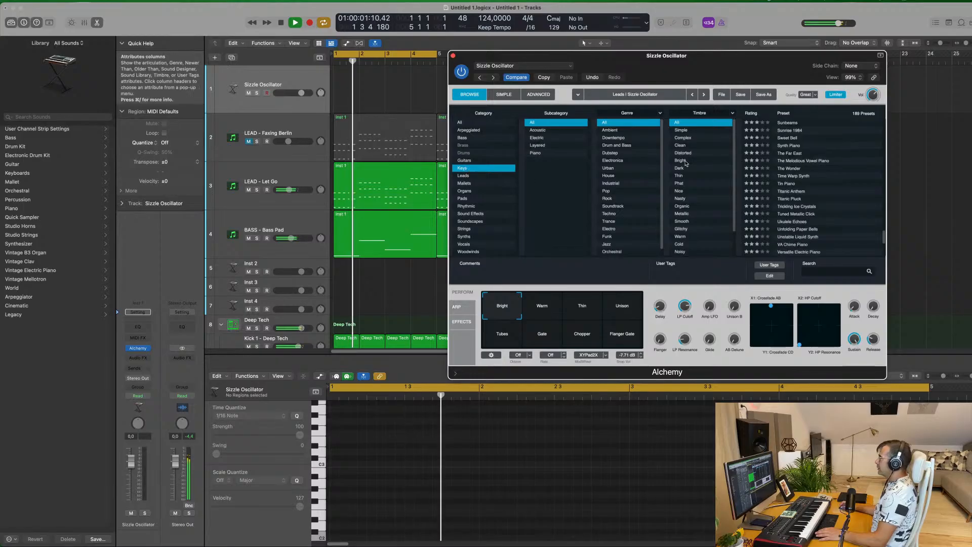
pyautogui.click(790, 191)
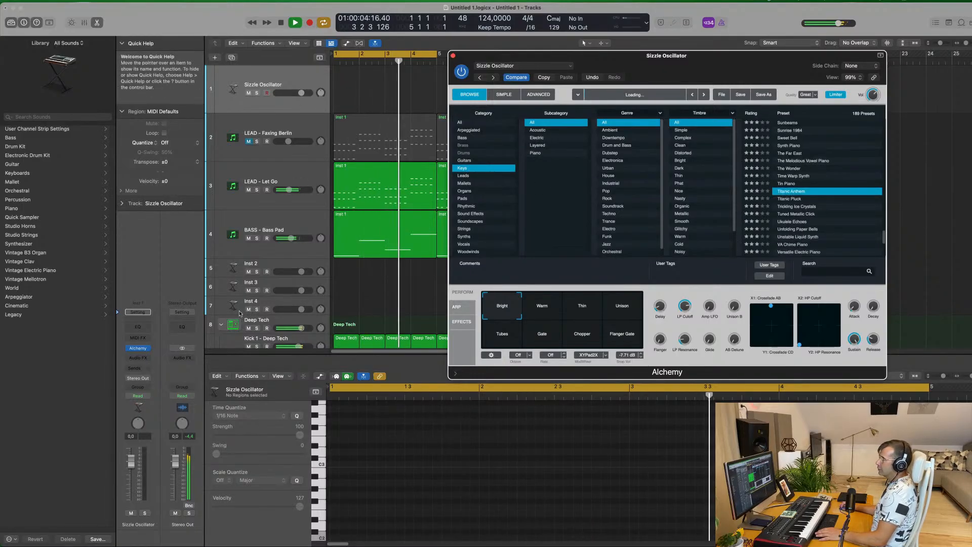
# Step: Add a Bus 4 (Large Room) send to the Titanic Anthem track and raise its send level
pyautogui.click(136, 369)
pyautogui.moveTo(152, 381)
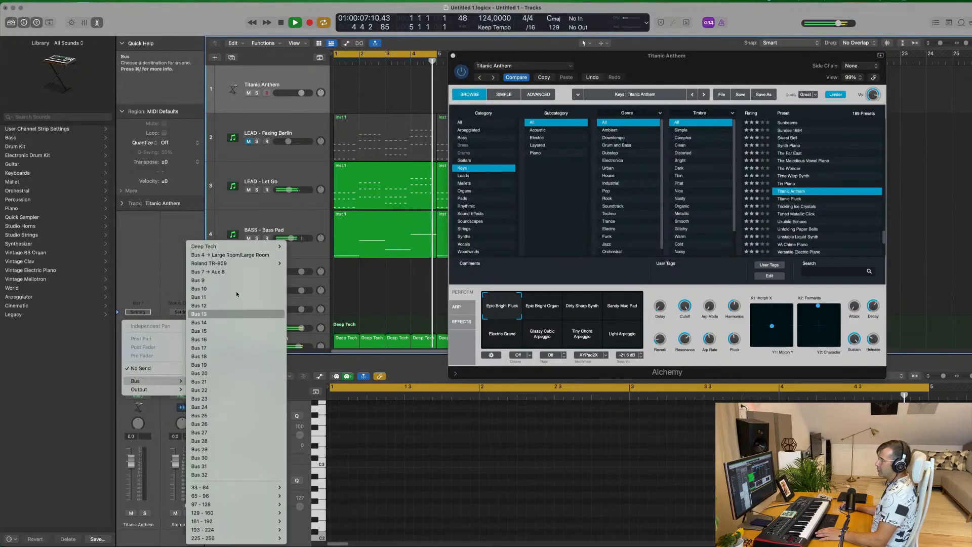
pyautogui.click(250, 256)
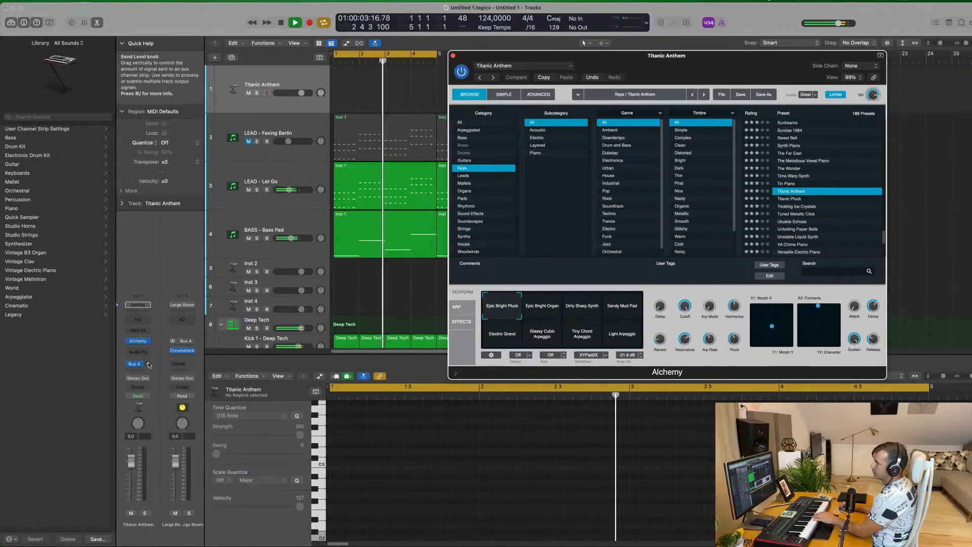
pyautogui.moveTo(159, 337); pyautogui.dragTo(165, 322)
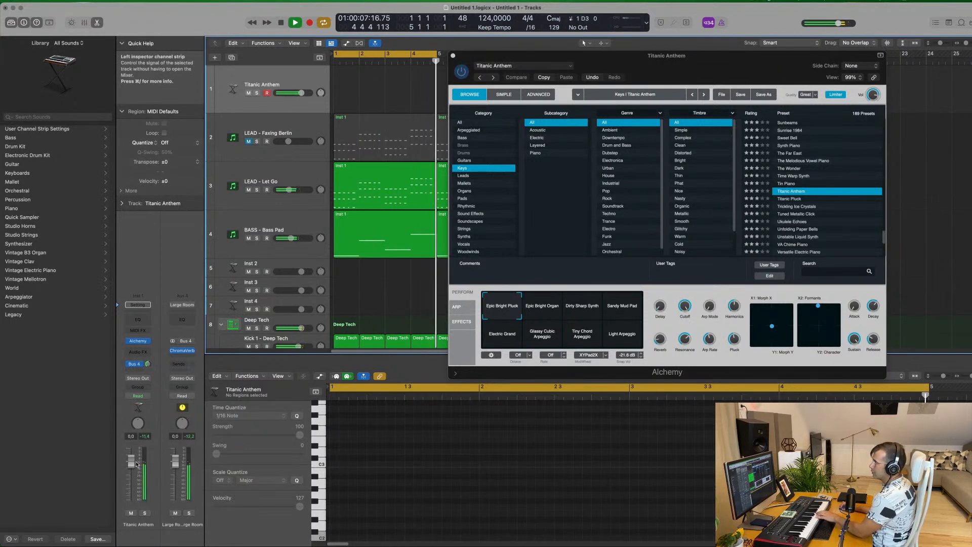
# Step: Lower the Titanic Anthem track's volume to -1.9 dB and switch its send from Bus 4 to Bus 7 (Aux 8)
pyautogui.moveTo(130, 465); pyautogui.dragTo(130, 469)
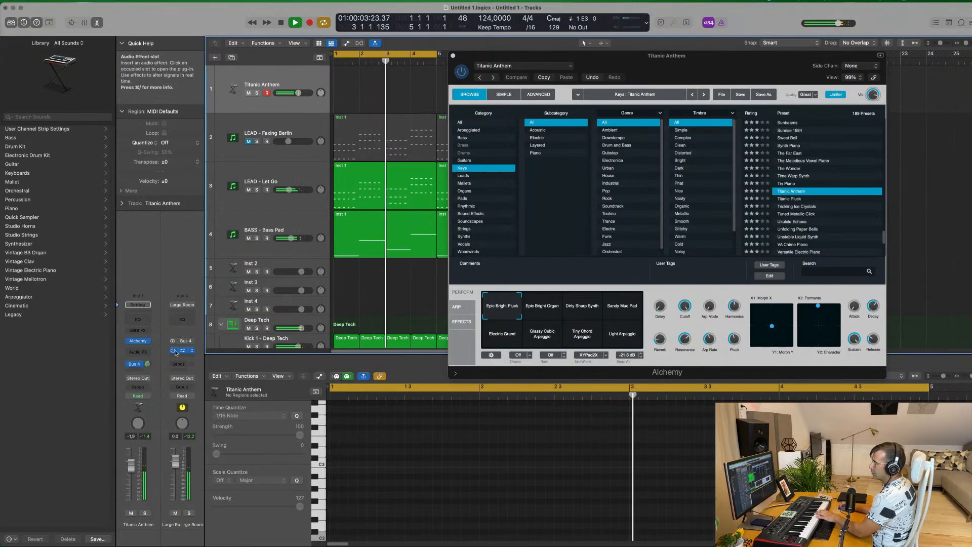
pyautogui.click(142, 365)
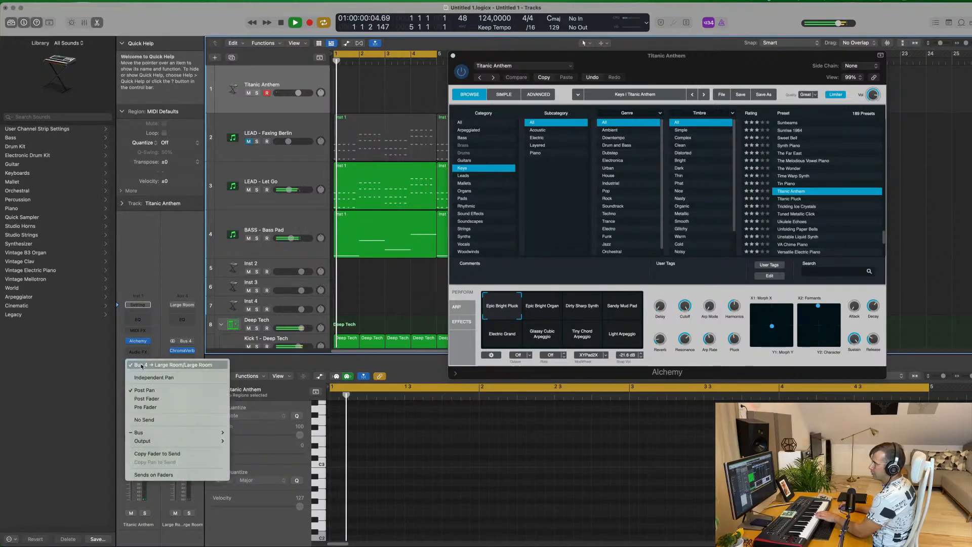
pyautogui.click(154, 279)
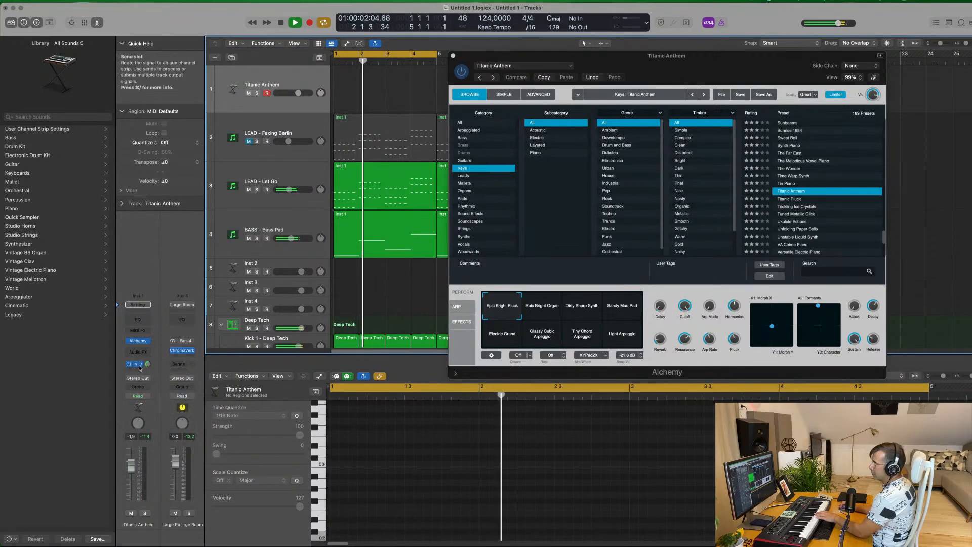
pyautogui.click(136, 364)
pyautogui.moveTo(146, 432)
pyautogui.moveTo(296, 248)
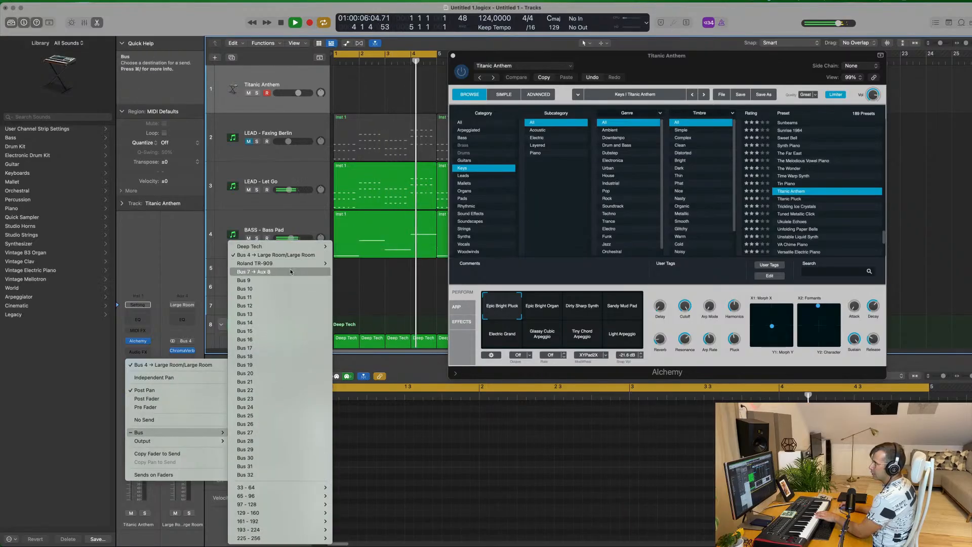
pyautogui.click(253, 272)
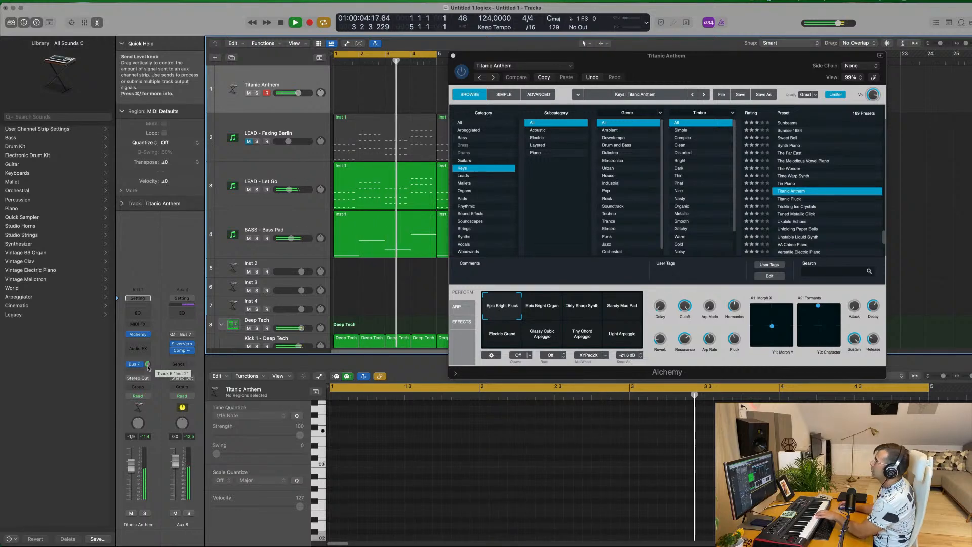
# Step: Audition the Titanic Pluck, Ukulele Echoes and VA Chime Piano presets from Alchemy's Keys category during playback
pyautogui.click(787, 200)
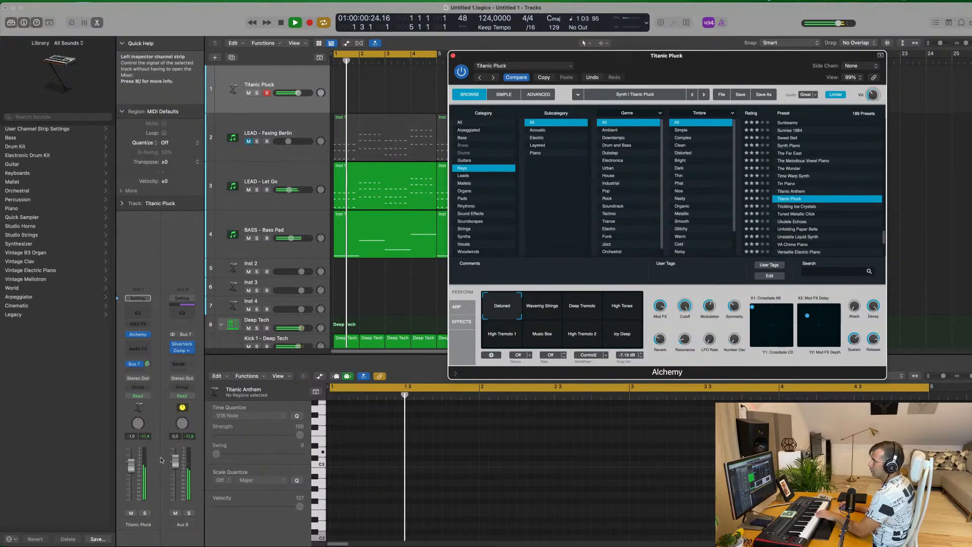
pyautogui.scroll(-2, 790, 205)
pyautogui.click(795, 198)
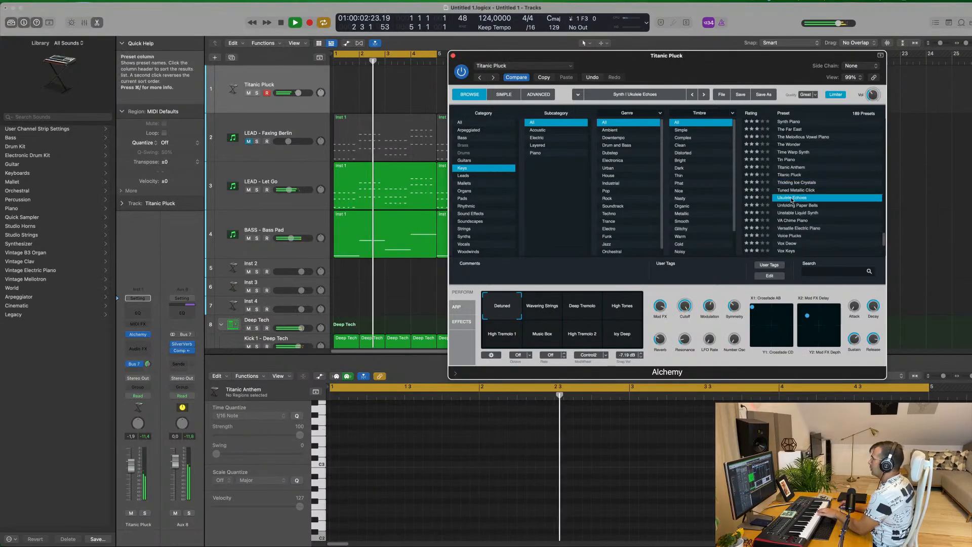
pyautogui.scroll(-2, 808, 195)
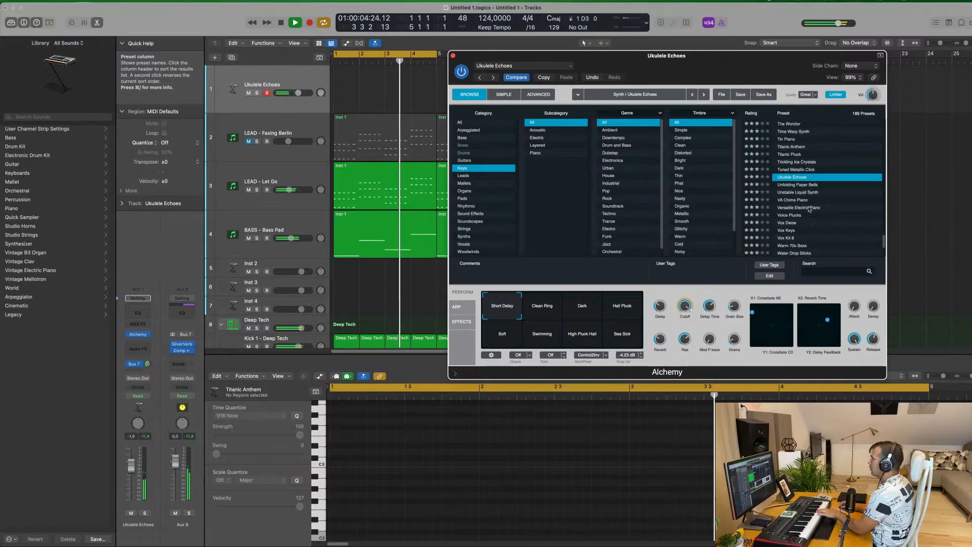
pyautogui.click(796, 195)
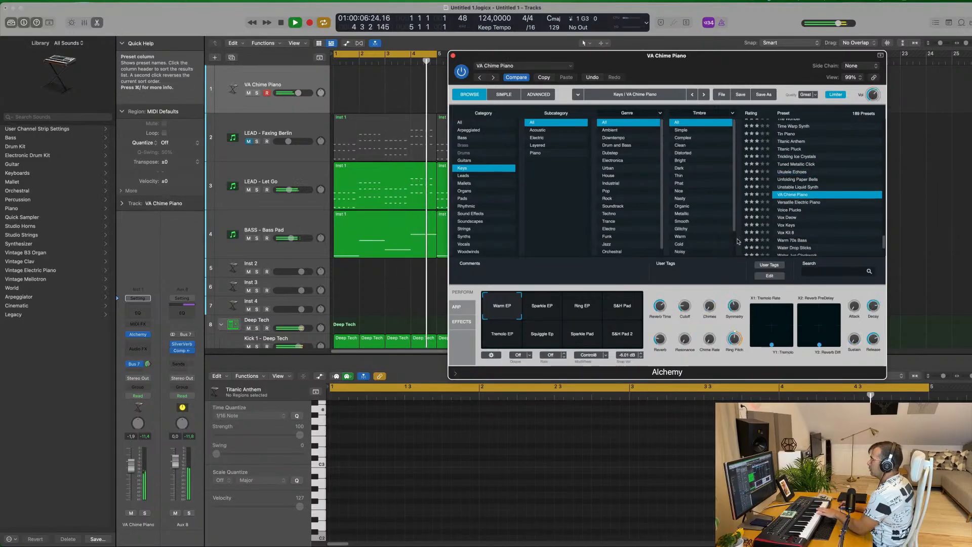
# Step: Try the Ring EP, Sparkle EP, S&H Pad and Tremolo EP snapshots of the VA Chime Piano preset
pyautogui.click(581, 310)
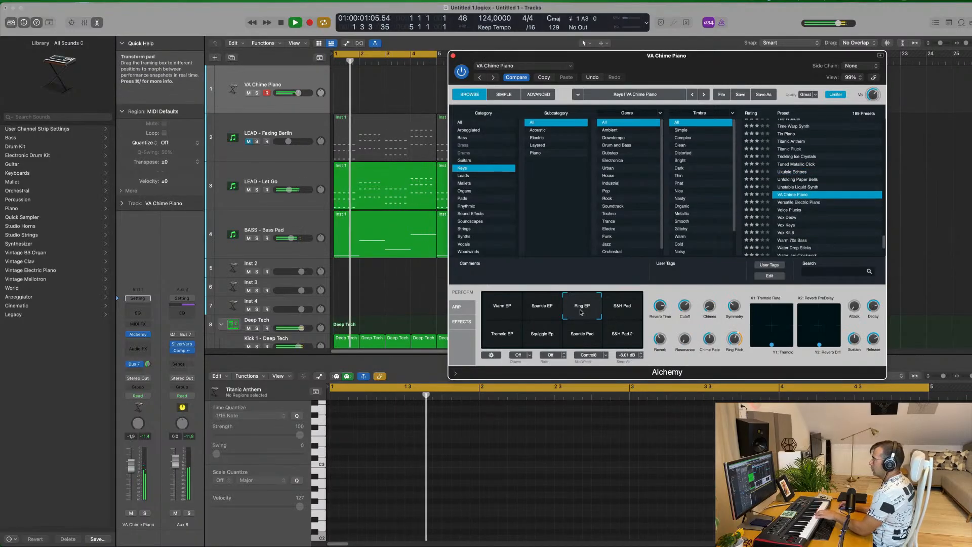
pyautogui.click(540, 310)
pyautogui.click(628, 306)
pyautogui.click(502, 338)
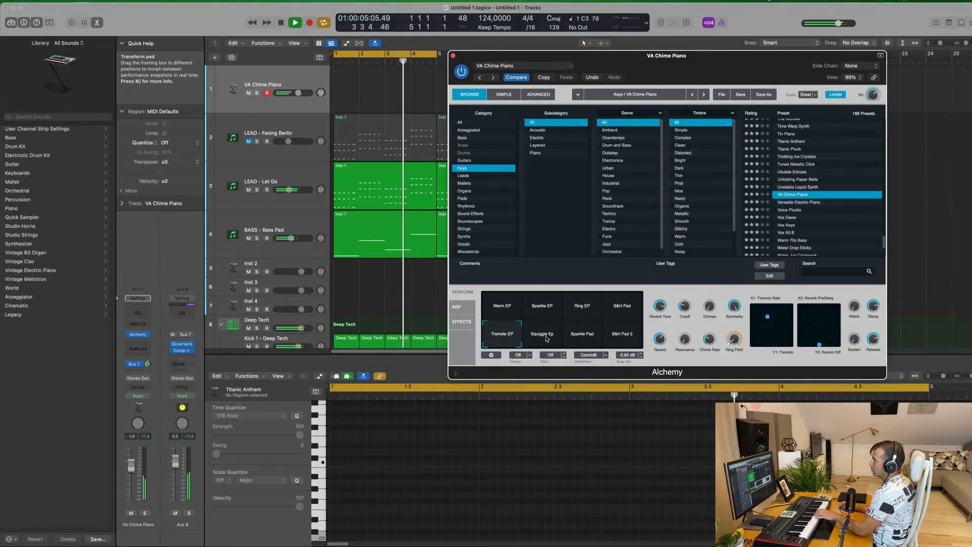
# Step: Audition the Voice Plucks and Vox Kit 8 presets and raise the track's volume to -0.2 dB
pyautogui.click(792, 211)
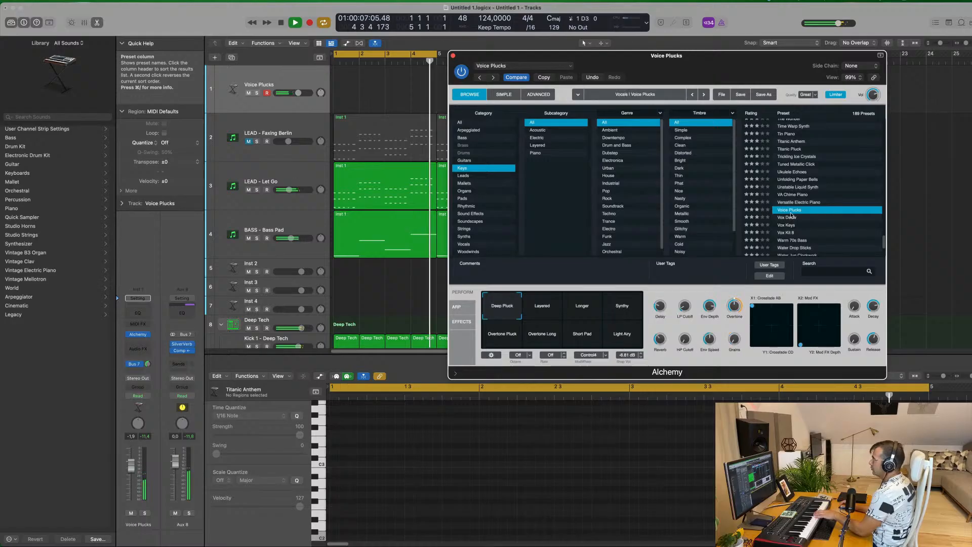
pyautogui.scroll(-3, 819, 204)
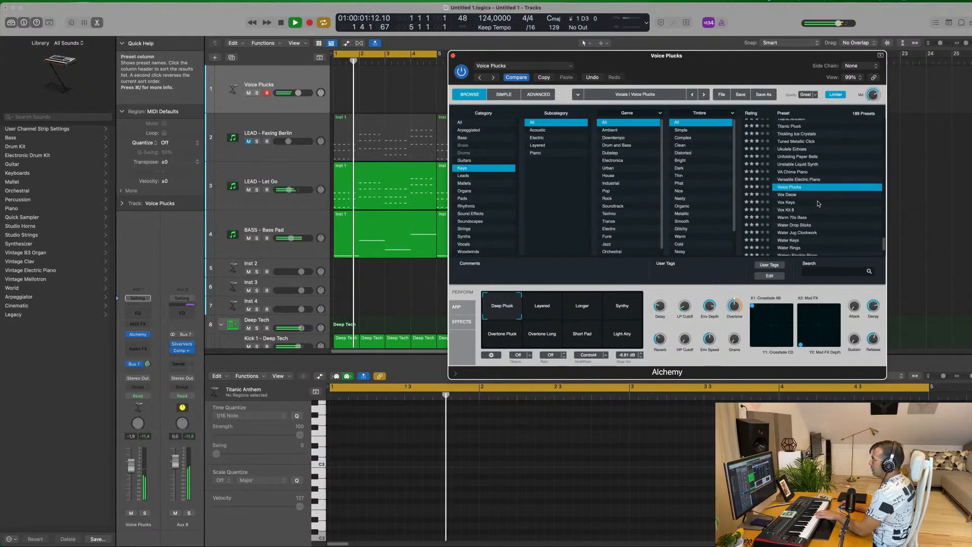
pyautogui.click(790, 210)
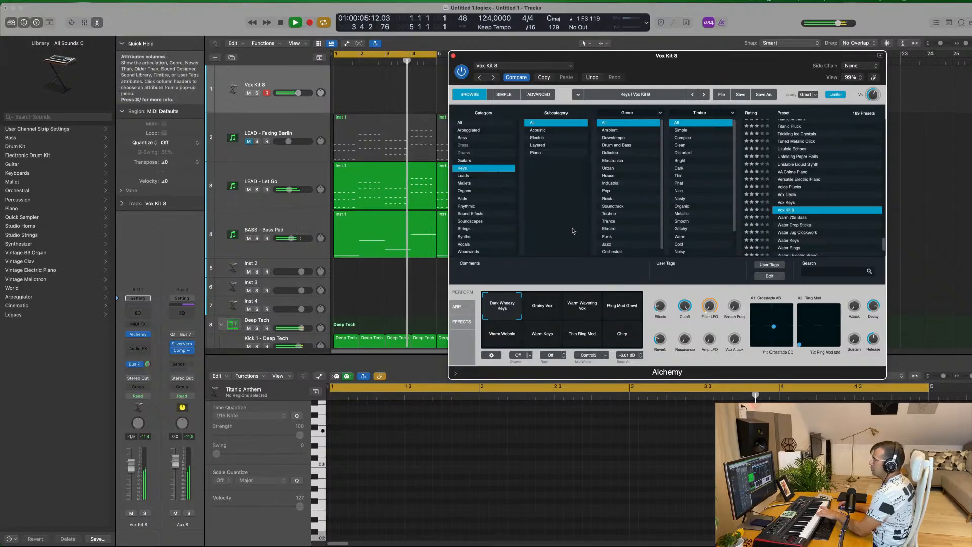
pyautogui.moveTo(131, 466); pyautogui.dragTo(131, 461)
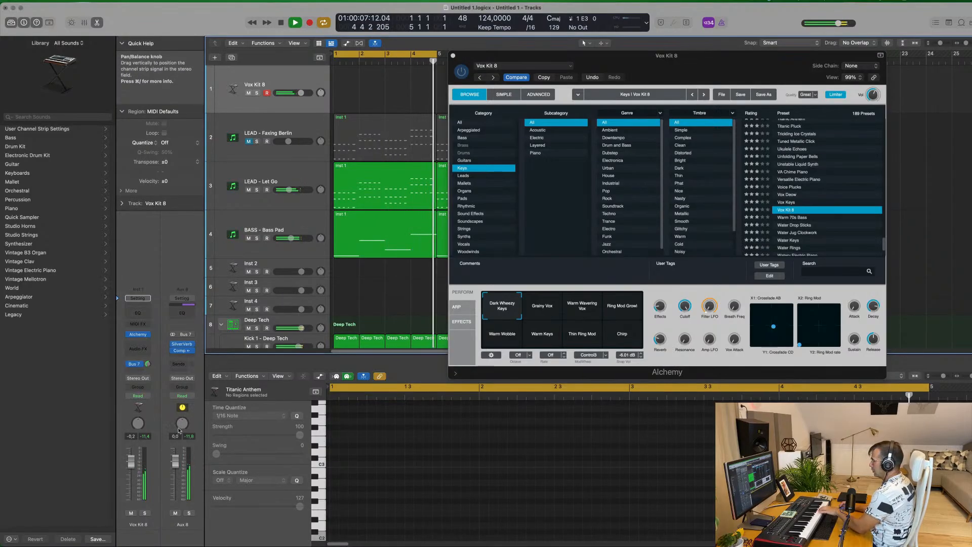
# Step: Compare the Vox Kit 8 snapshots, including Warm Wavering Vox, Ring Mod Growl and Thin Ring Mod, and return to Grainy Vox
pyautogui.click(552, 308)
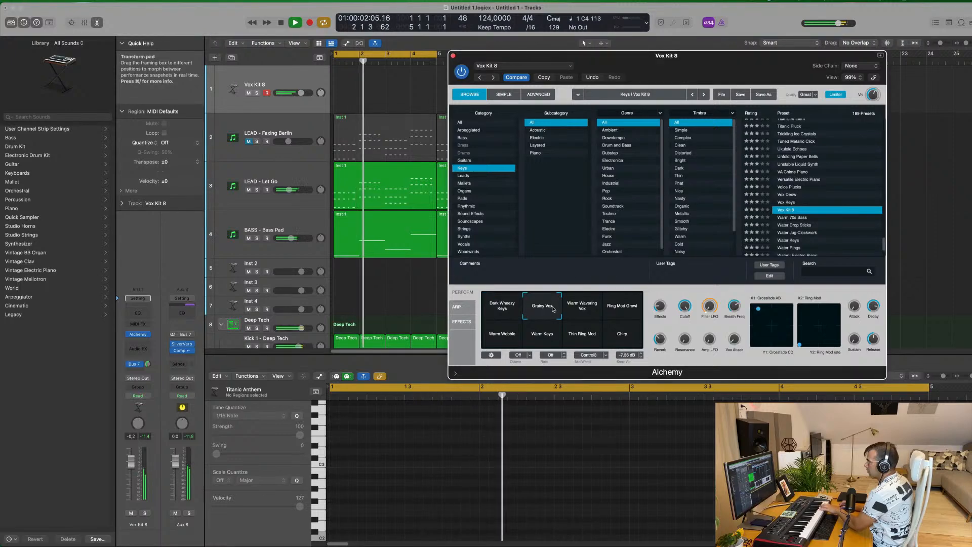
pyautogui.click(583, 309)
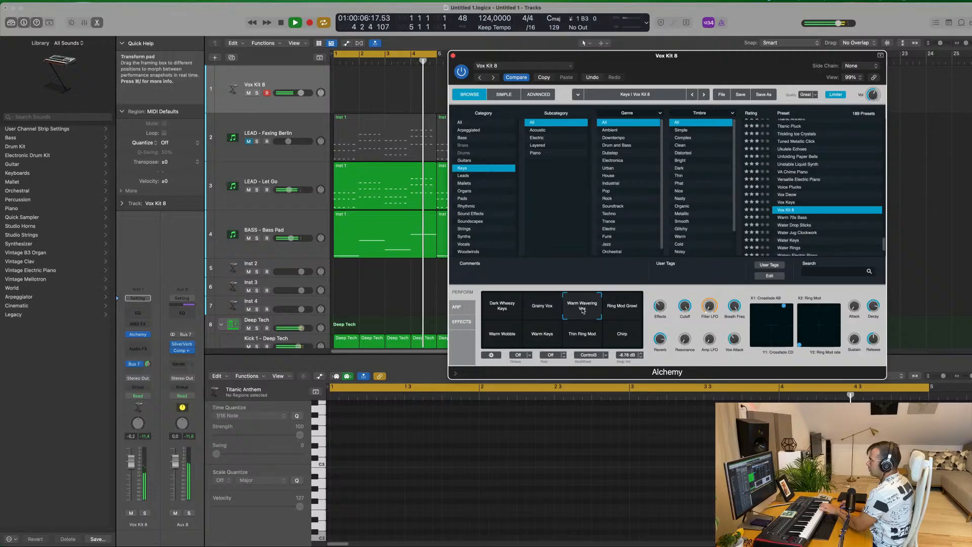
pyautogui.click(620, 311)
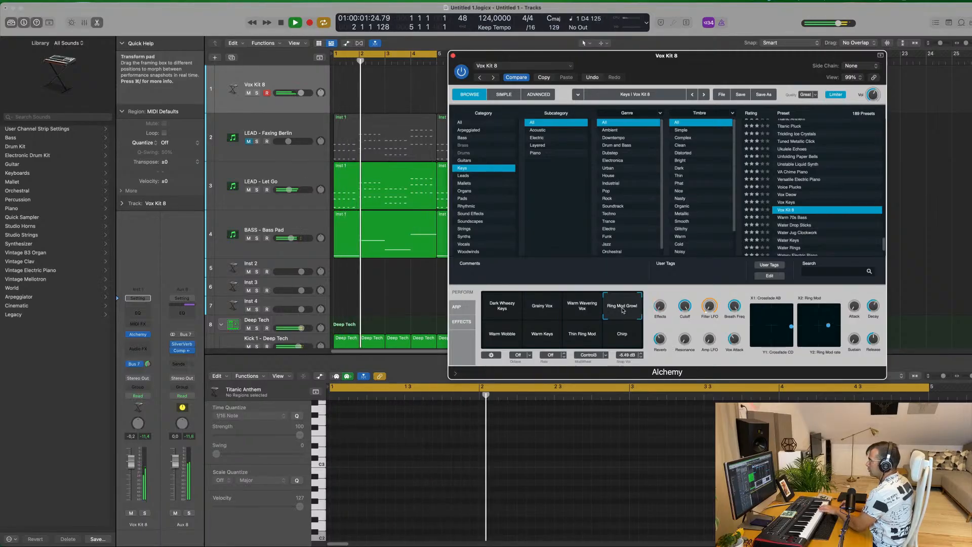
pyautogui.click(554, 337)
pyautogui.click(589, 338)
pyautogui.click(619, 338)
pyautogui.click(537, 310)
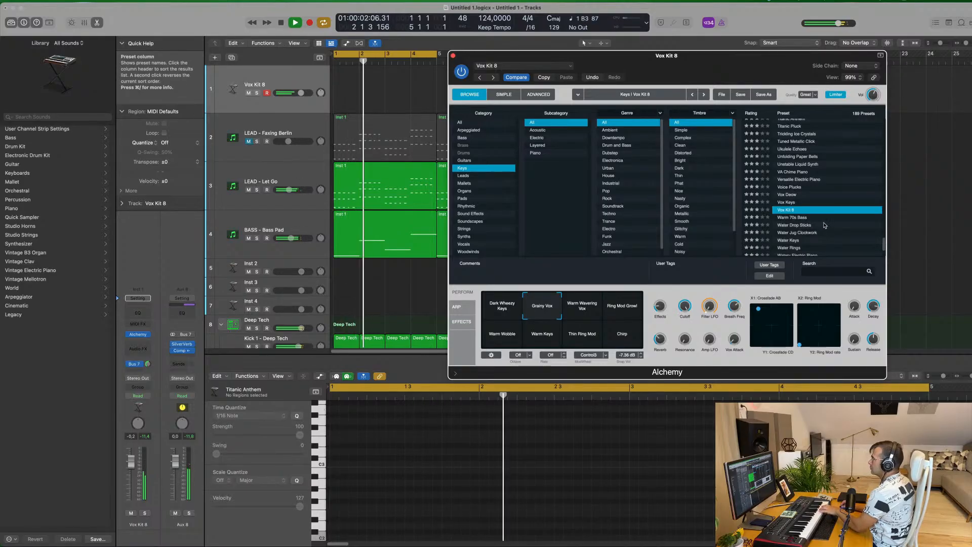
# Step: Audition the Water Jug Clockwork and Water Keys presets, trying the Synth Drops and Drips Arp snapshots of Water Keys
pyautogui.scroll(-3, 825, 227)
pyautogui.click(801, 209)
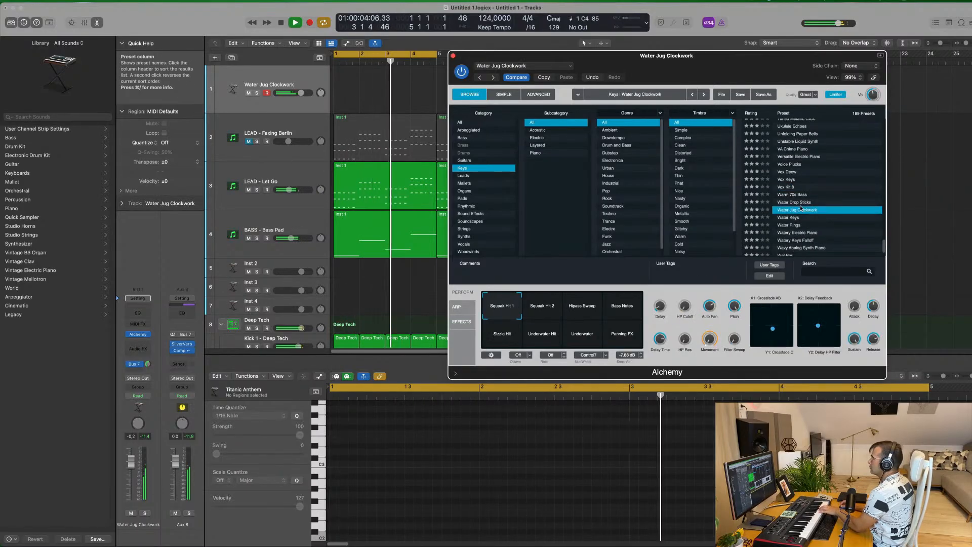
pyautogui.scroll(-2, 829, 229)
pyautogui.click(791, 200)
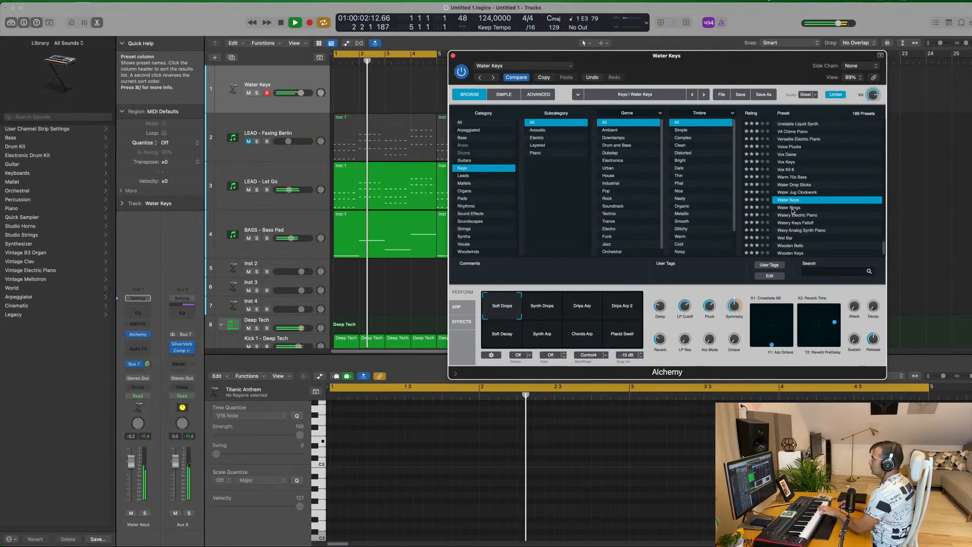
pyautogui.click(535, 318)
pyautogui.click(577, 311)
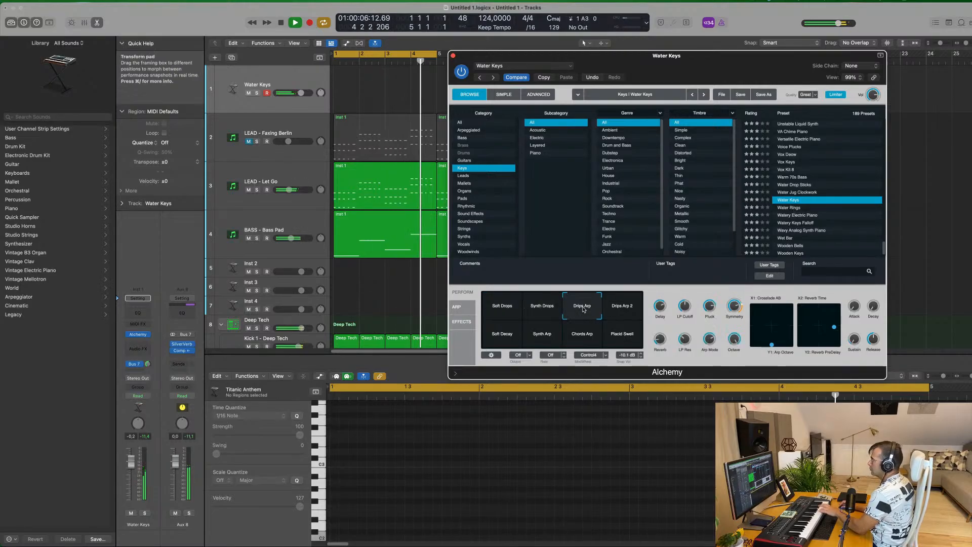
# Step: Load the Water Rings preset, audition its performance snapshots and select Guitar Pad
pyautogui.click(791, 208)
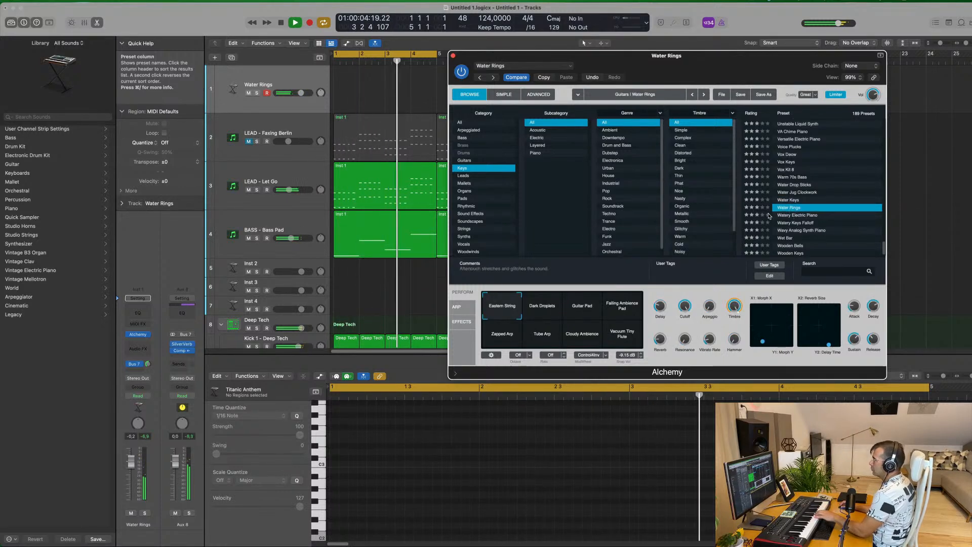
pyautogui.click(542, 313)
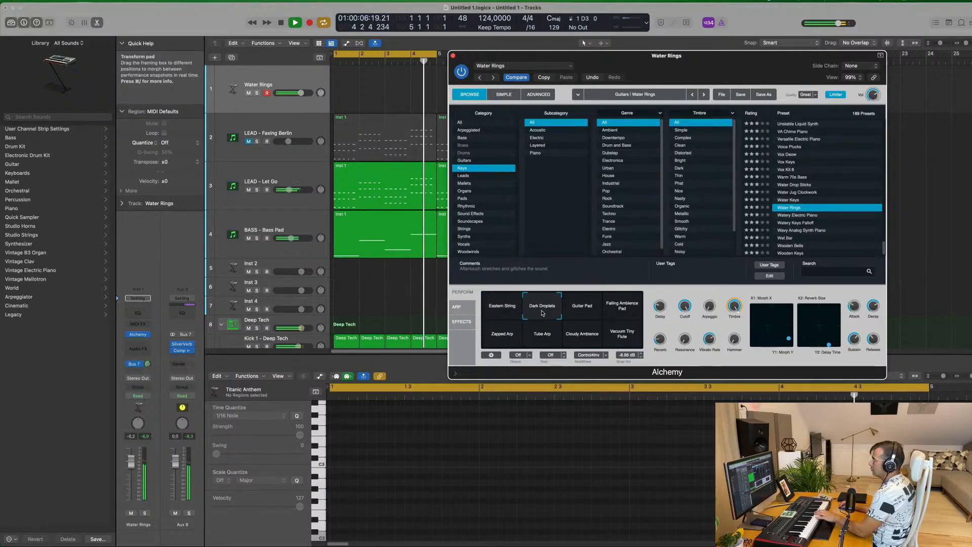
pyautogui.click(585, 310)
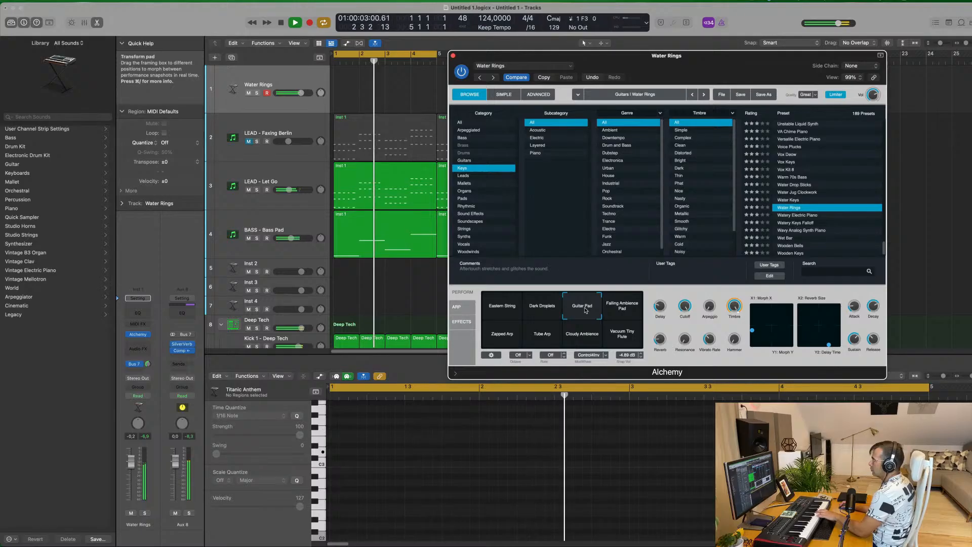
pyautogui.click(622, 309)
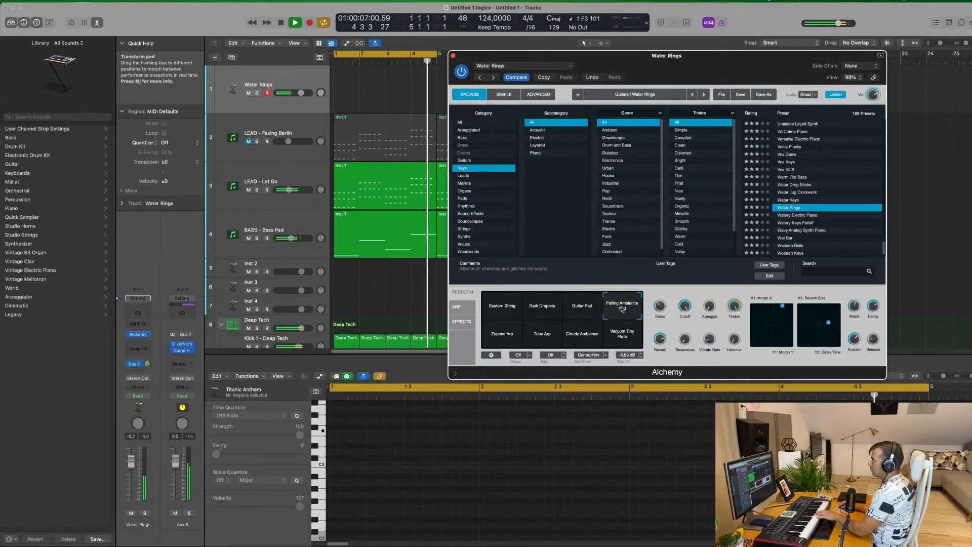
pyautogui.click(516, 337)
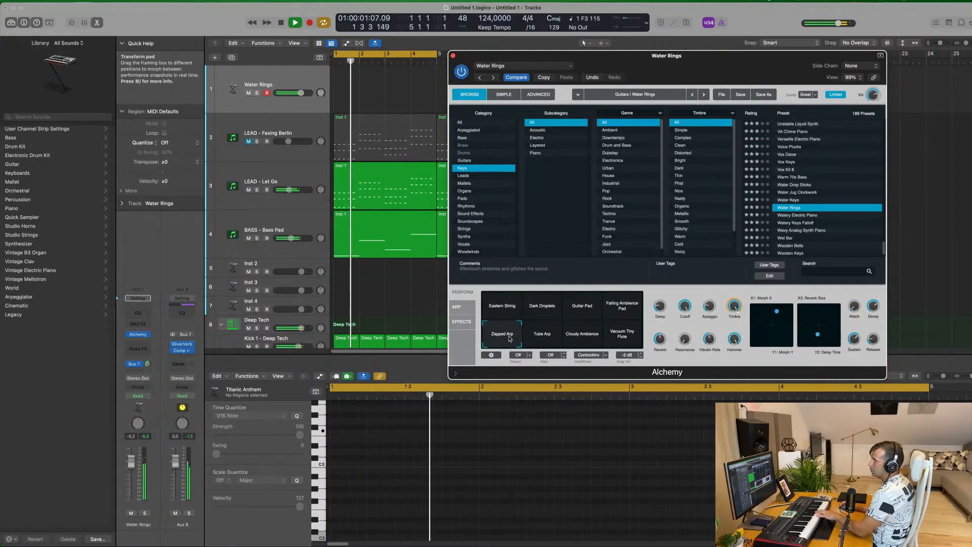
pyautogui.click(552, 336)
pyautogui.click(590, 336)
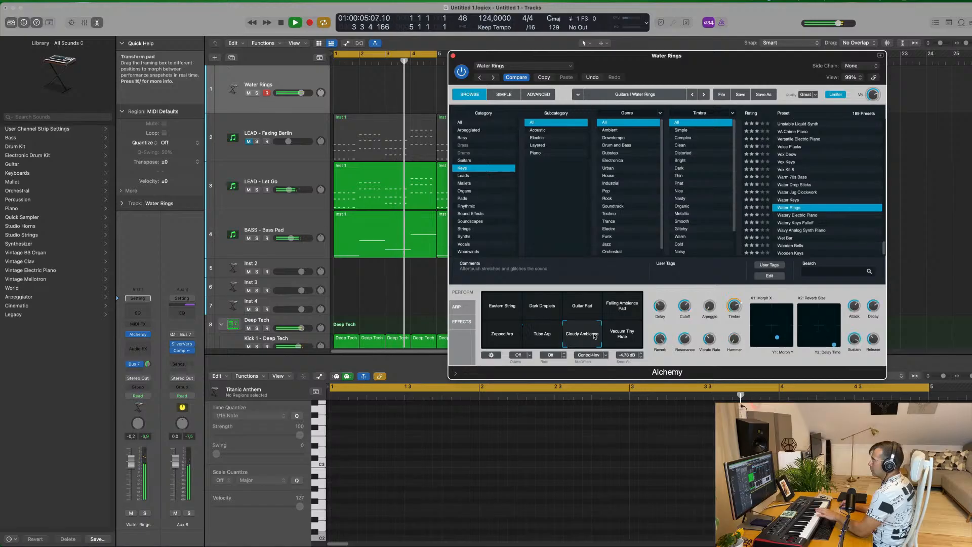
pyautogui.click(624, 335)
pyautogui.click(536, 310)
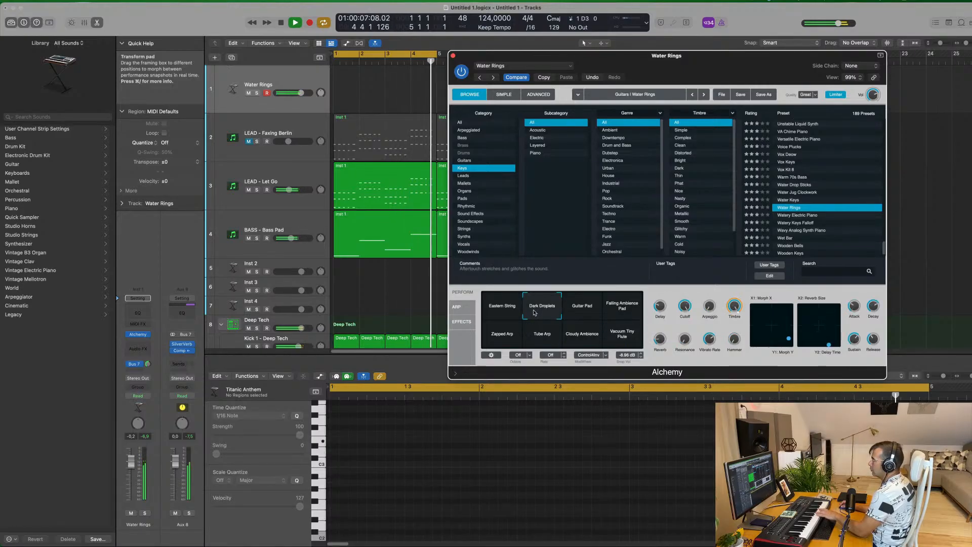
pyautogui.click(573, 313)
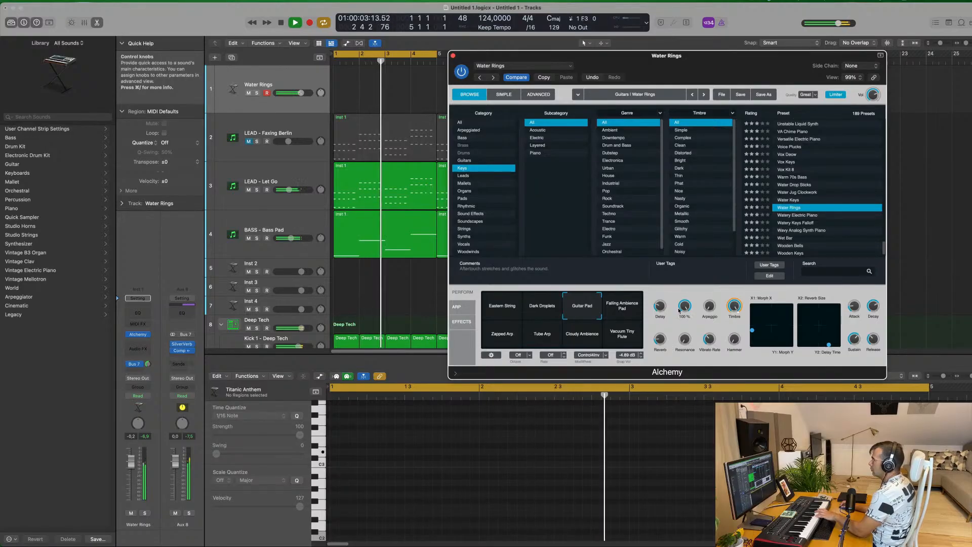
# Step: Shape the Guitar Pad sound by adjusting its Cutoff, the track's Bus 7 send level and the Morph X/Y position
pyautogui.moveTo(685, 305); pyautogui.dragTo(684, 314)
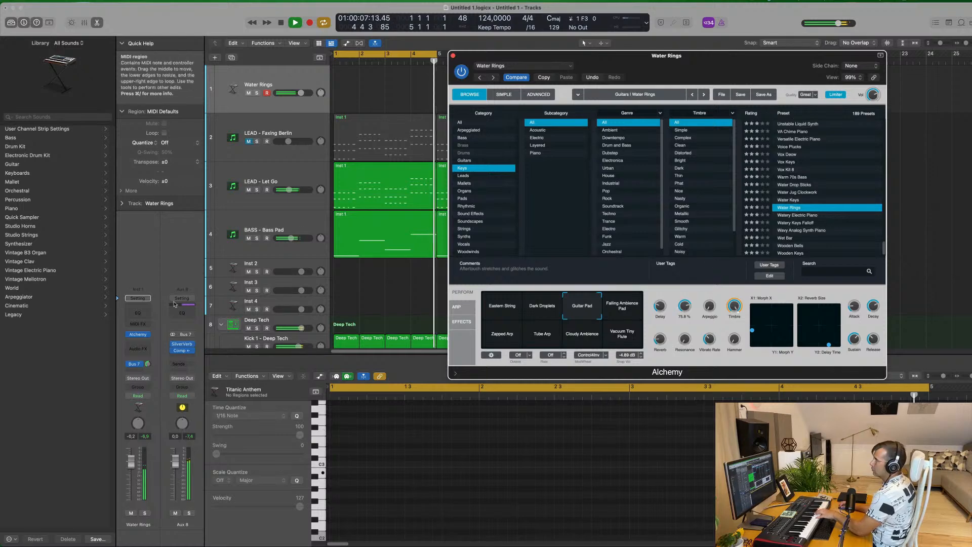
pyautogui.moveTo(150, 373); pyautogui.dragTo(151, 376)
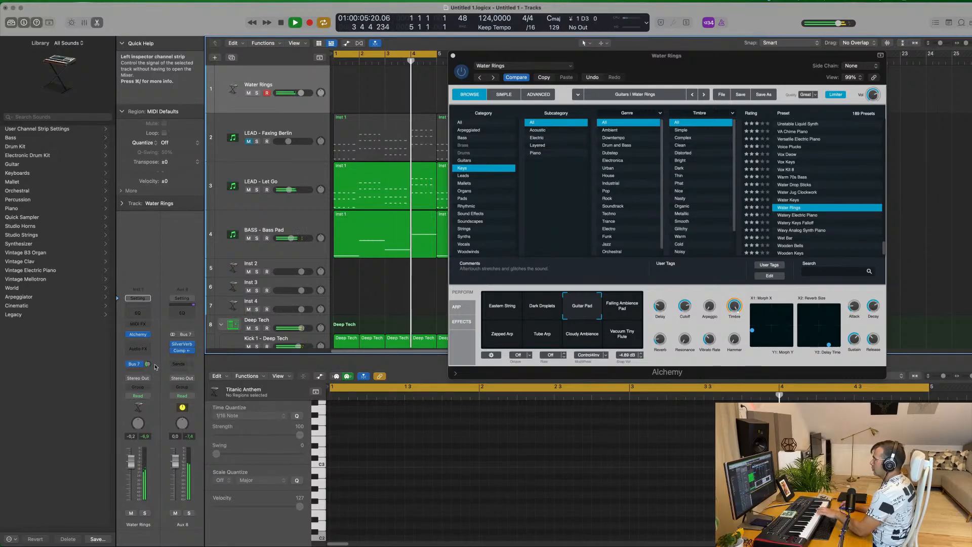
pyautogui.moveTo(689, 307); pyautogui.dragTo(711, 296)
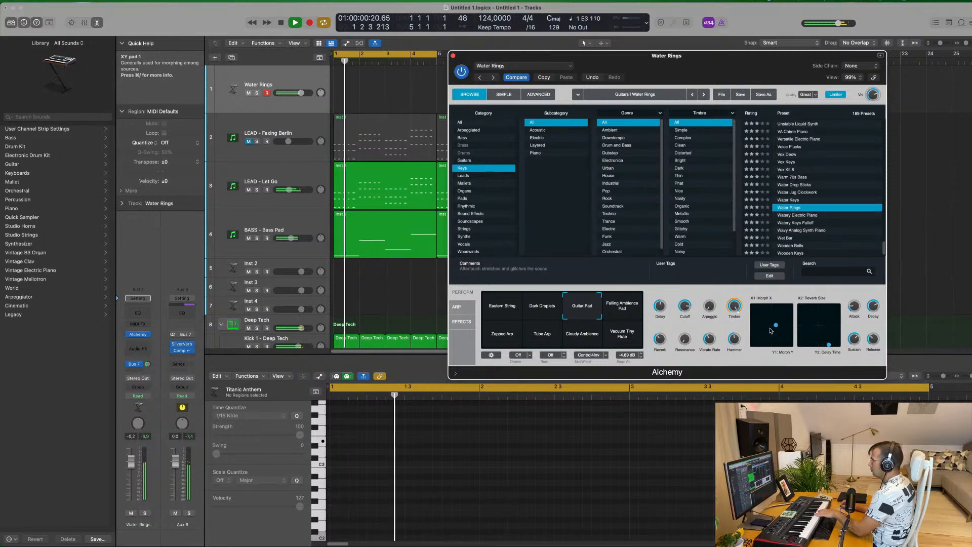
pyautogui.moveTo(781, 322); pyautogui.dragTo(753, 334)
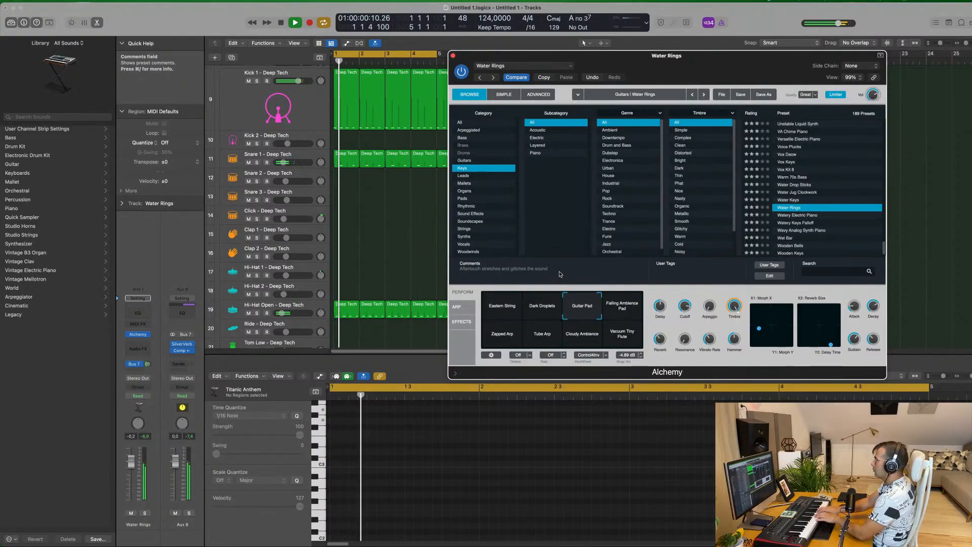
# Step: Audition the Watery Electric Piano, Wavy Analog Synth Piano and Wooden Keys presets in the Keys category
pyautogui.scroll(-1, 814, 218)
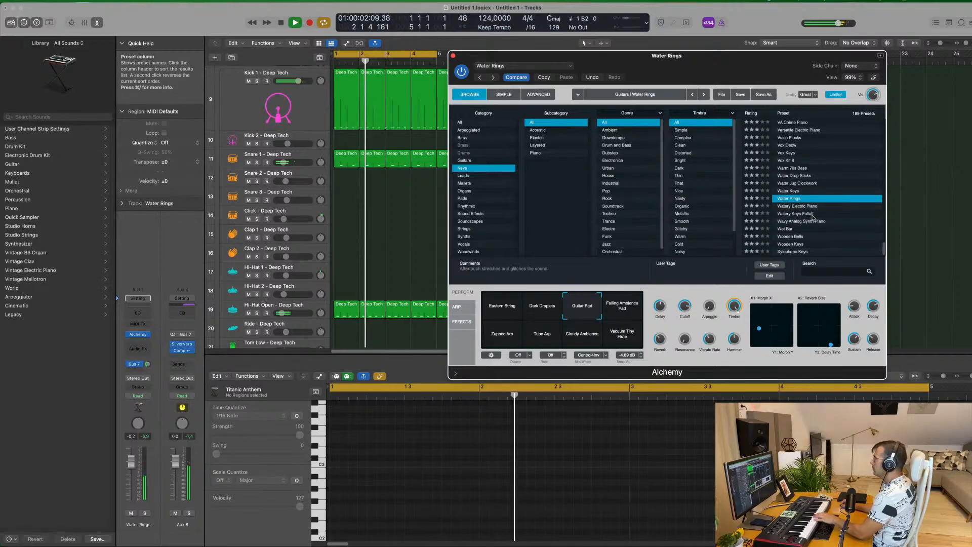
pyautogui.click(799, 206)
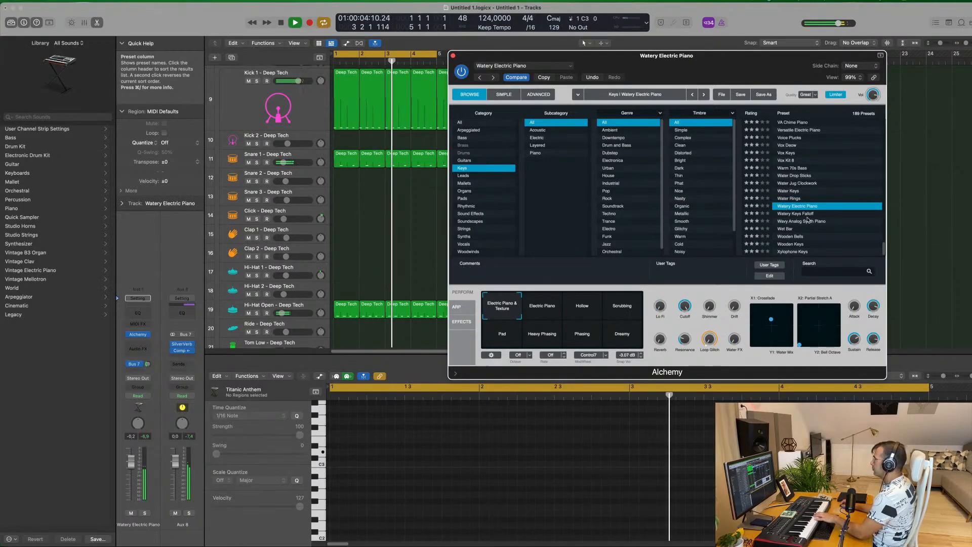
pyautogui.click(807, 221)
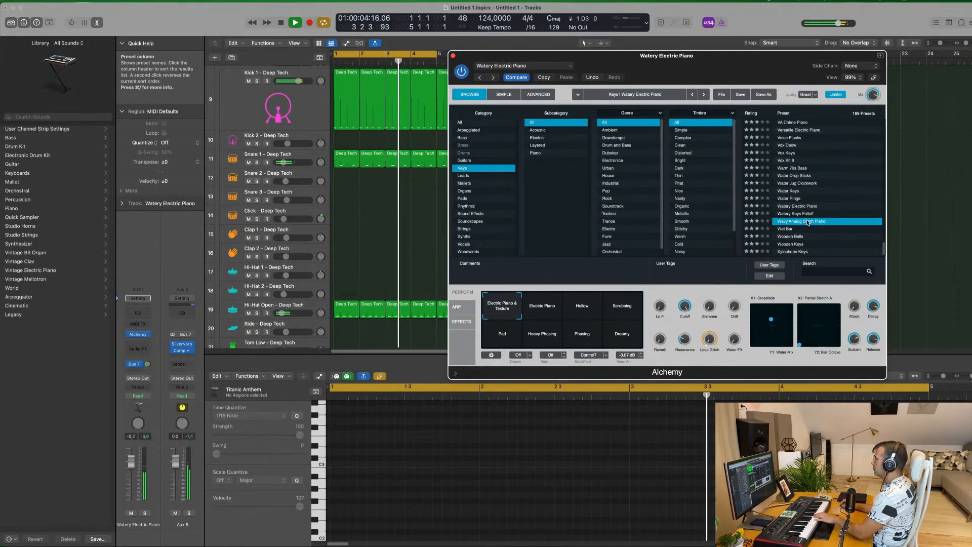
pyautogui.click(793, 245)
# Step: Audition the 80s Digital Piano, Adding and Airy Synth Lead presets, trying Airy Synth Lead's Dark & Swirly Pad, Simple 80s and Rich Decay snapshots
pyautogui.scroll(15, 828, 216)
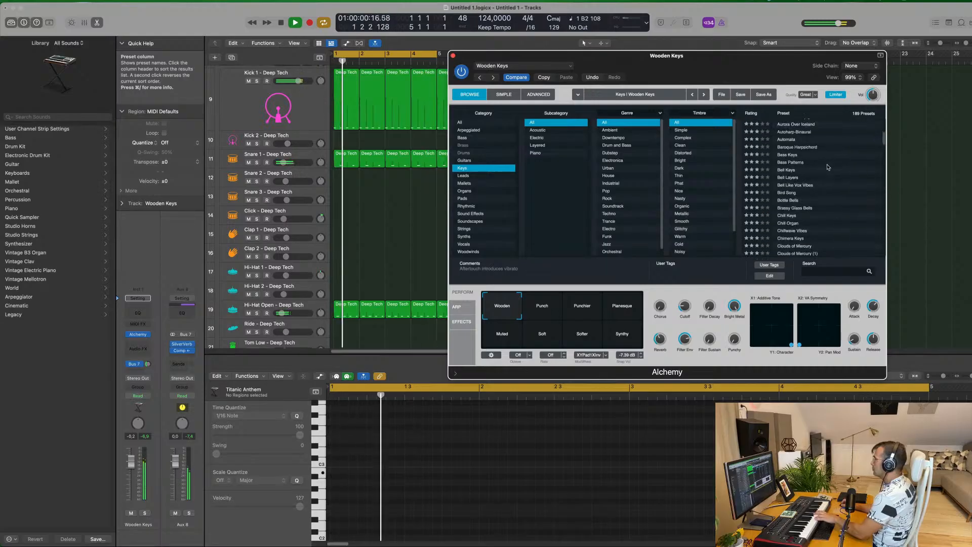
pyautogui.click(793, 131)
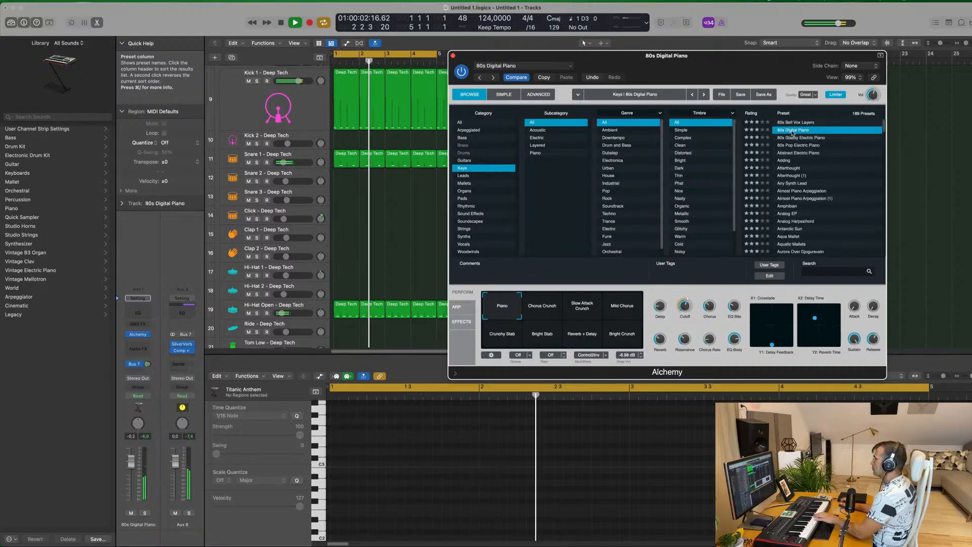
pyautogui.click(788, 161)
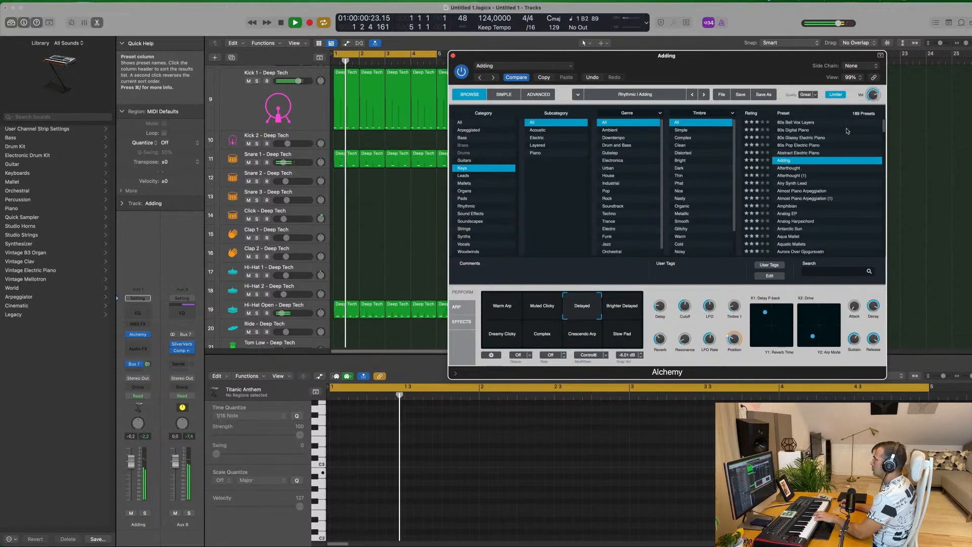
pyautogui.click(793, 183)
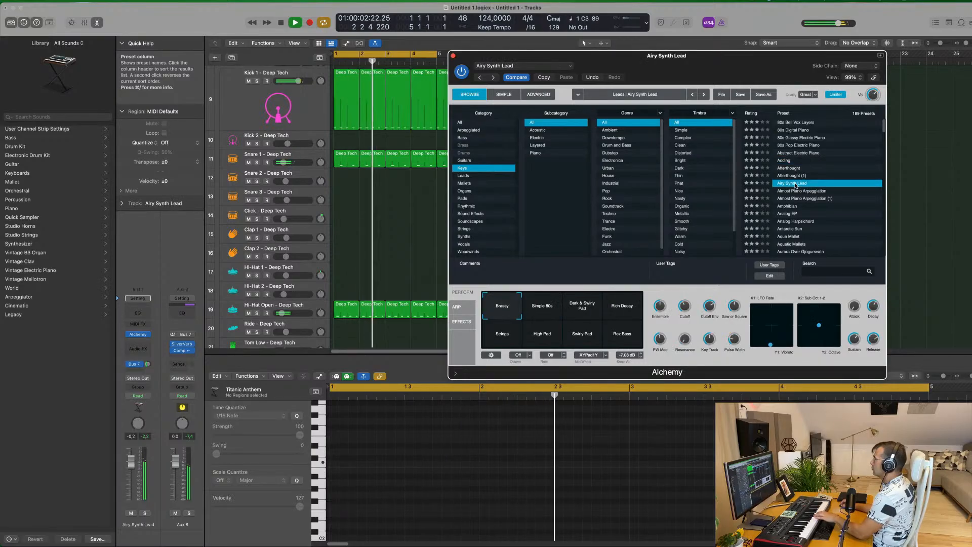
pyautogui.click(578, 312)
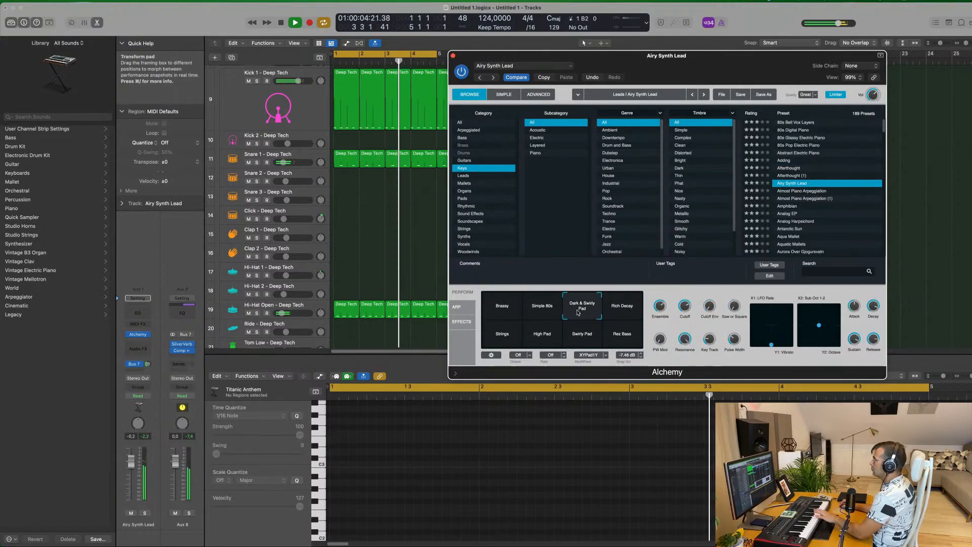
pyautogui.click(544, 314)
pyautogui.click(620, 312)
# Step: Try the Almost Piano Arpeggiation, Amphibian and Aqua Mallet presets, and load Automata
pyautogui.click(813, 192)
pyautogui.click(810, 206)
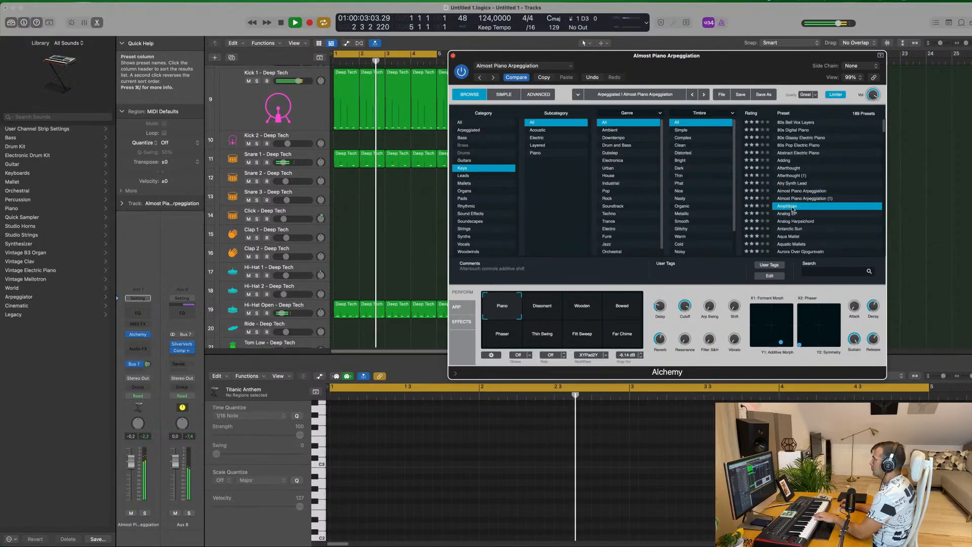
pyautogui.scroll(-1, 839, 216)
pyautogui.scroll(-2, 839, 216)
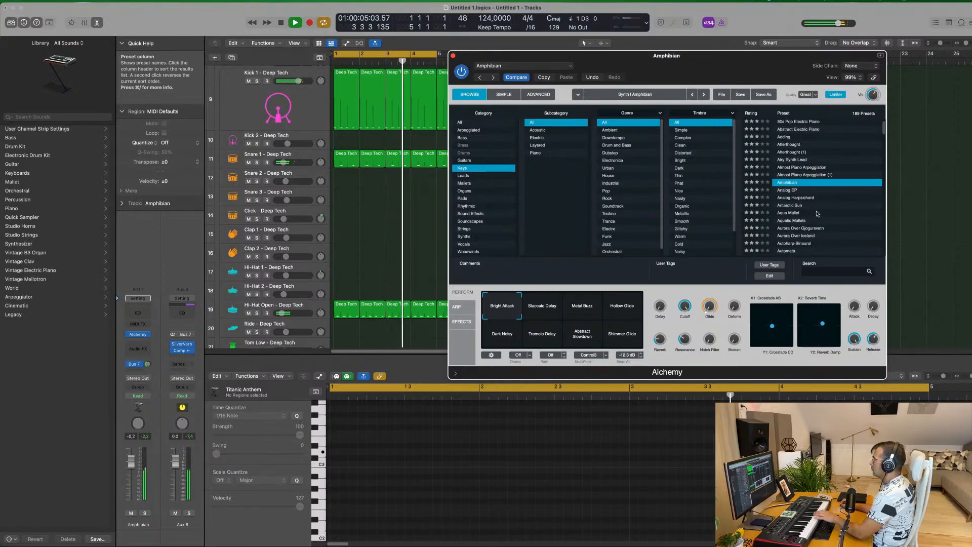
pyautogui.click(831, 213)
pyautogui.scroll(-7, 836, 213)
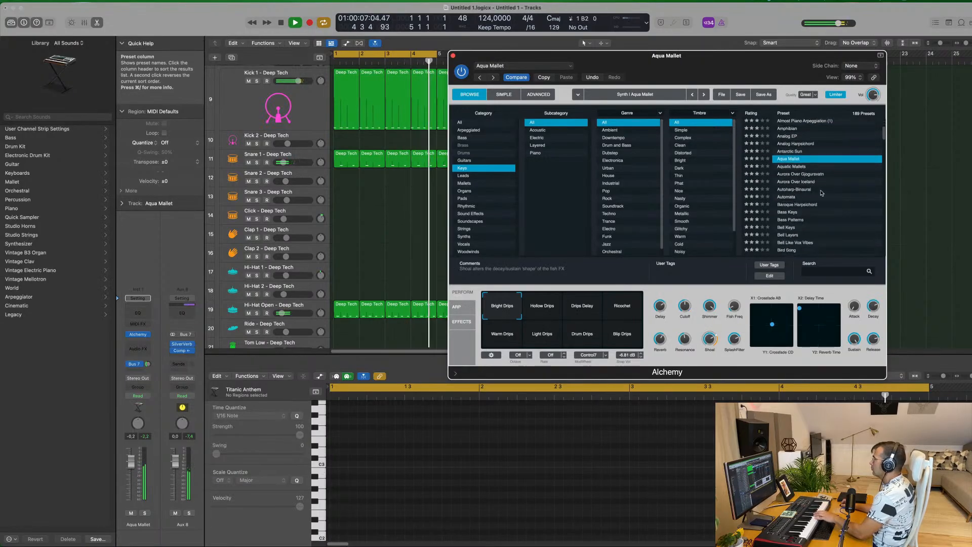
pyautogui.click(782, 197)
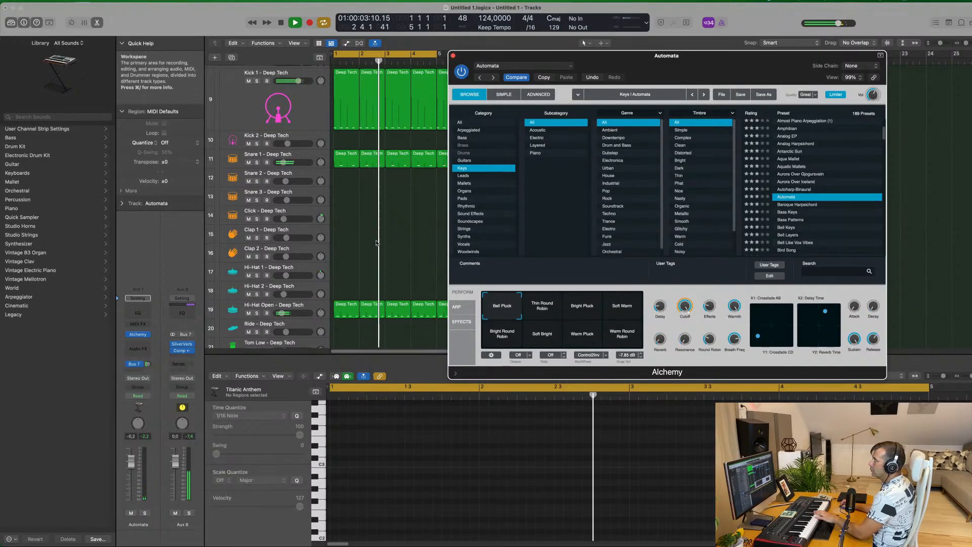
# Step: Duplicate the LEAD - Faxing Berlin track to get an empty track with the same Sylenth1 settings
pyautogui.scroll(-1, 372, 237)
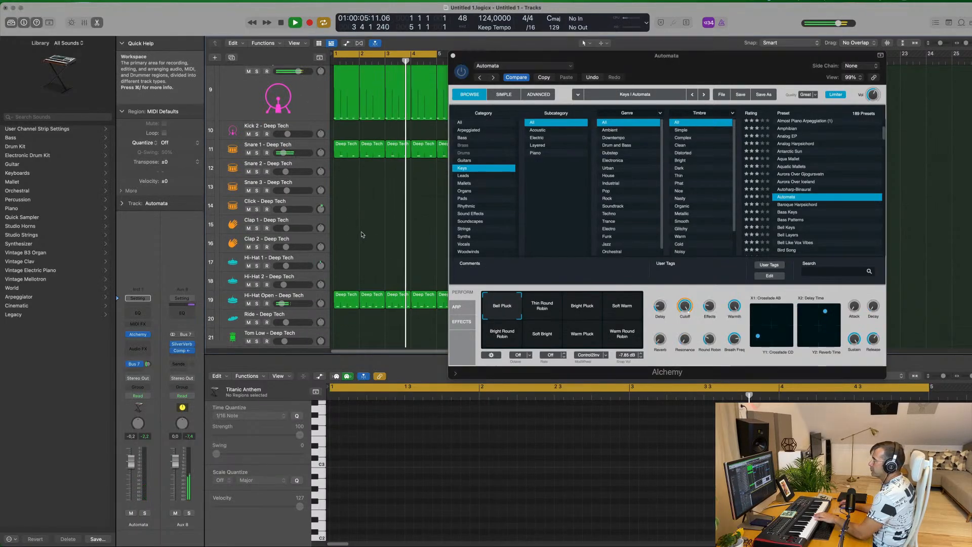
pyautogui.scroll(15, 363, 234)
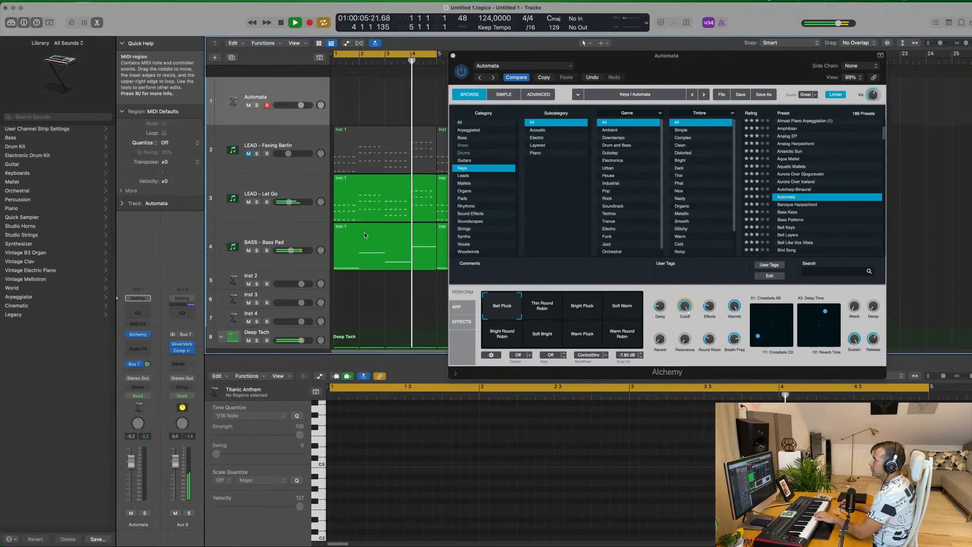
pyautogui.click(290, 125)
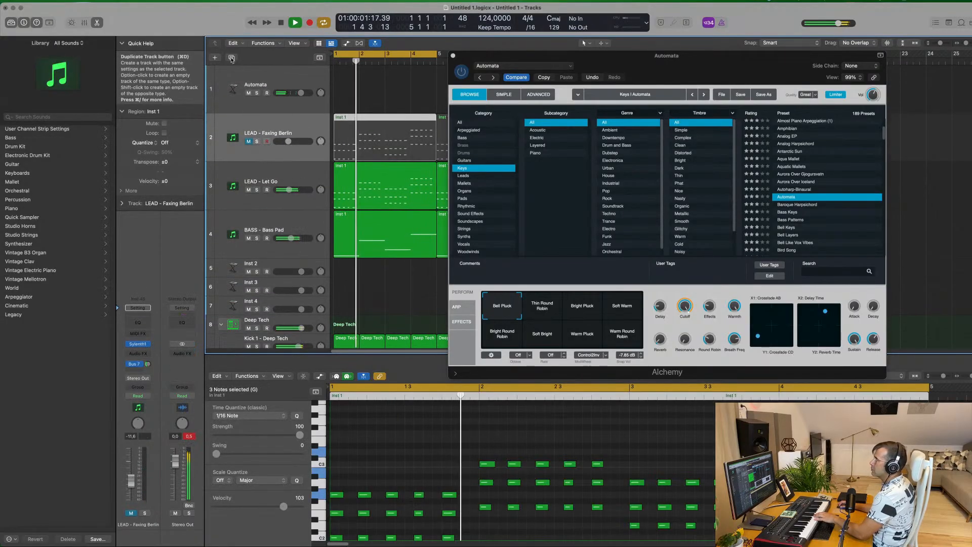
pyautogui.press('super+d')
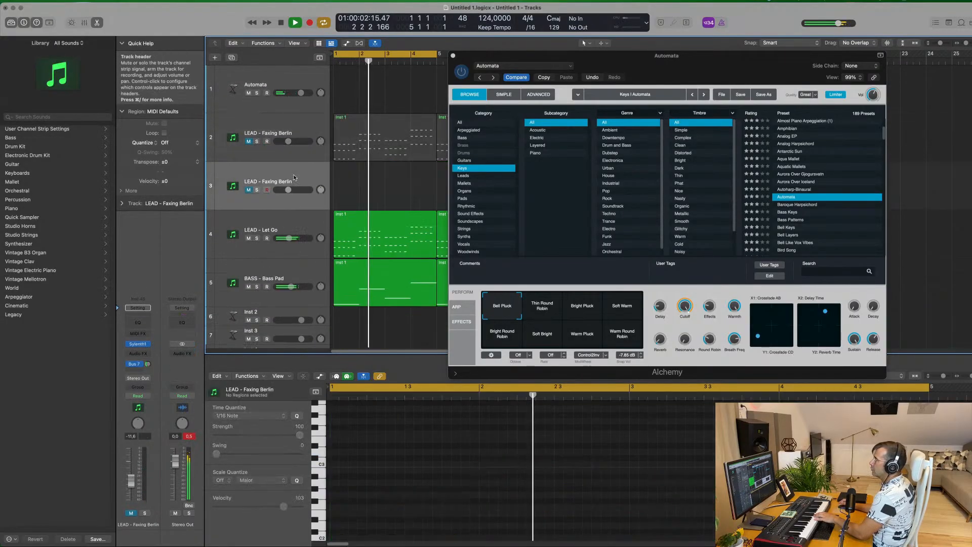
# Step: Load the Sylenth1 preset PAD - Anjuna Pad on the duplicated track and unmute that track
pyautogui.click(141, 345)
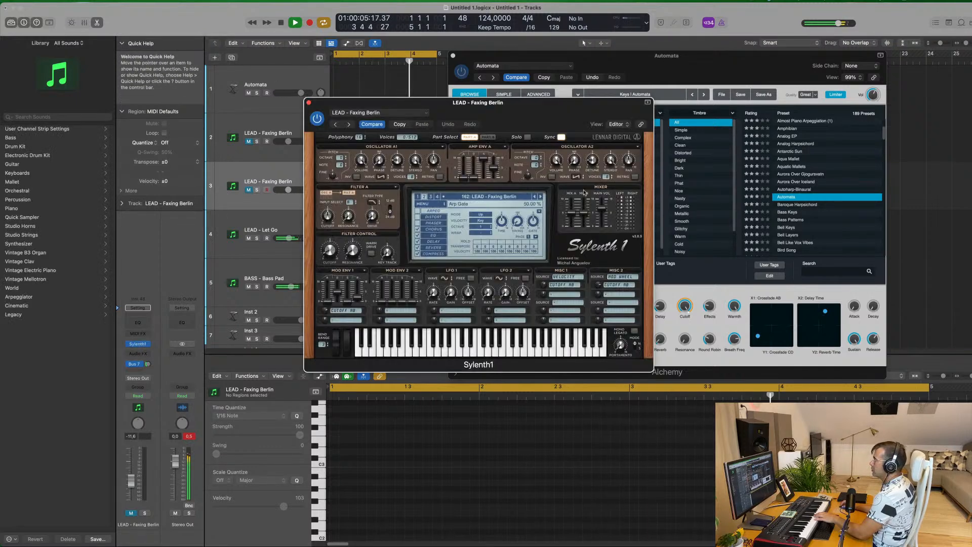
pyautogui.click(471, 198)
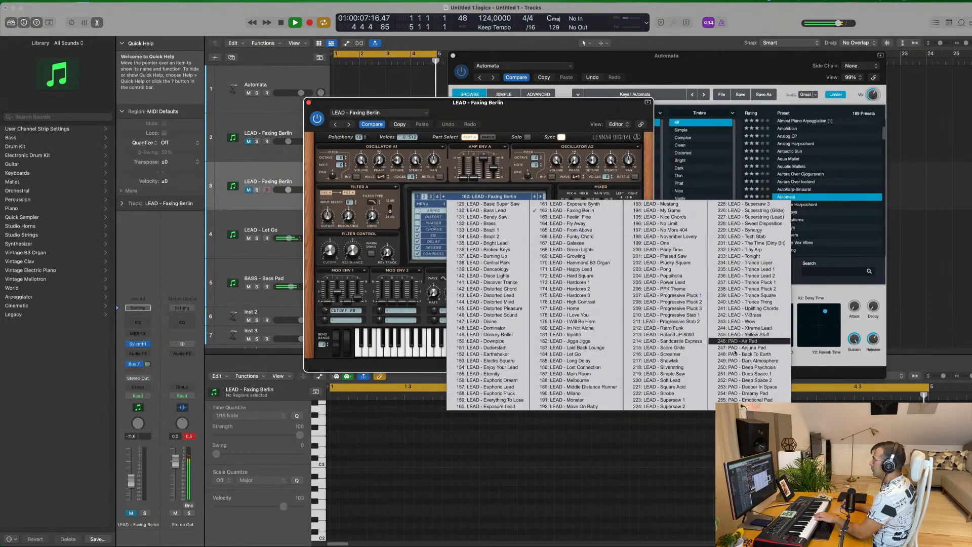
pyautogui.click(743, 348)
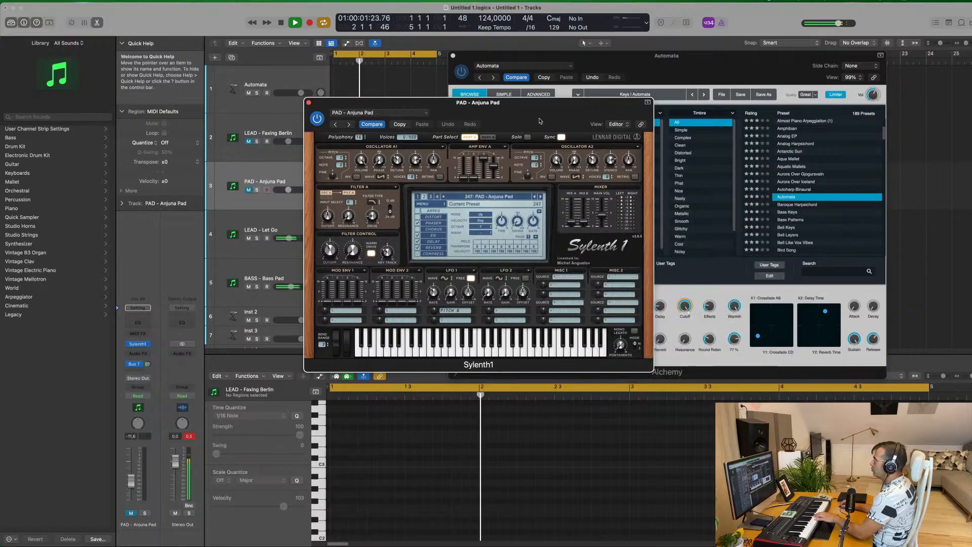
pyautogui.moveTo(395, 102); pyautogui.dragTo(567, 99)
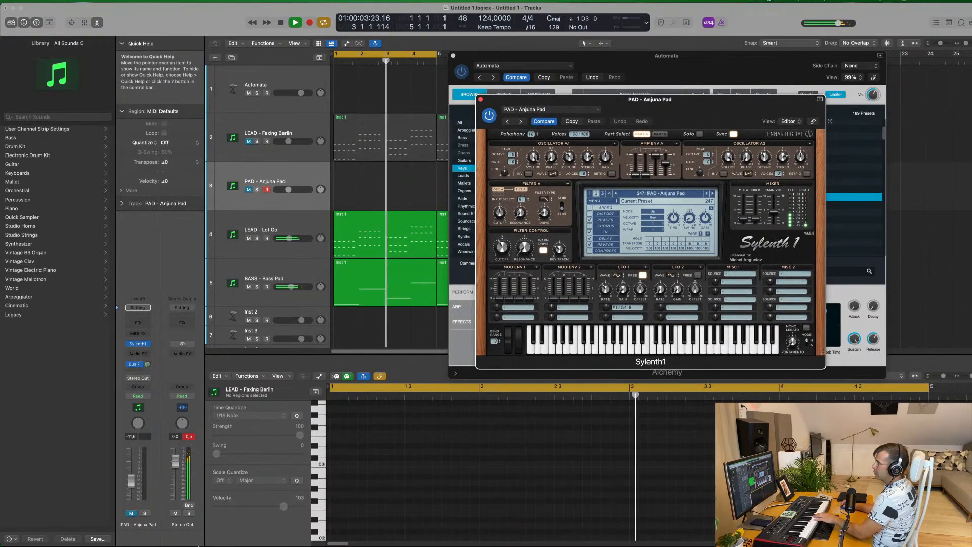
pyautogui.click(131, 513)
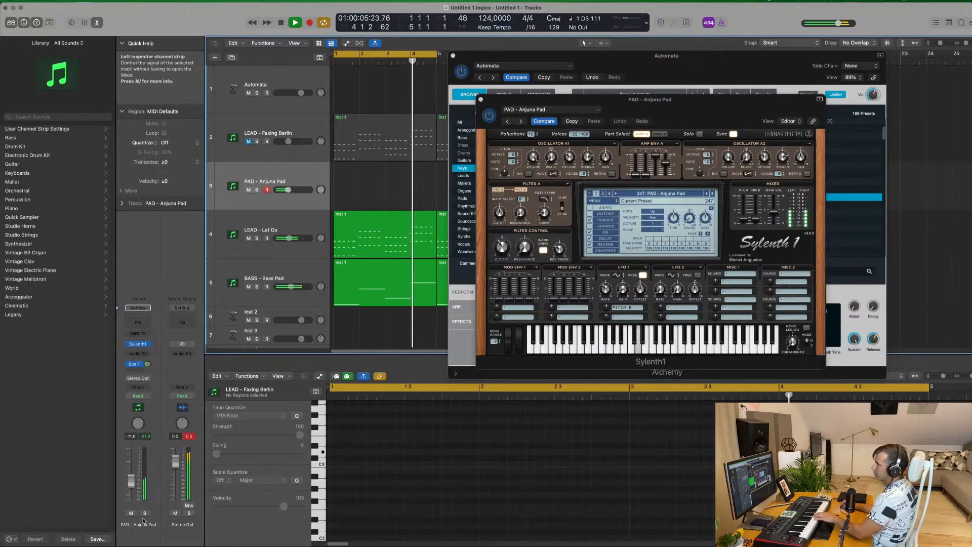
# Step: Set the pad's Filter Control cutoff to 4.687, raise its Bus 7 send and set the track volume to -5.2 dB
pyautogui.moveTo(502, 247); pyautogui.dragTo(502, 239)
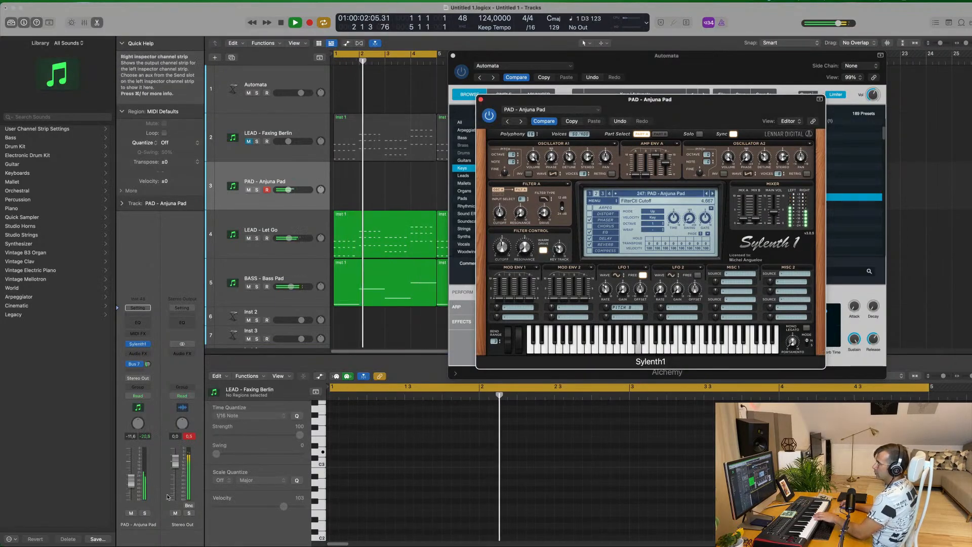
pyautogui.moveTo(131, 481); pyautogui.dragTo(135, 476)
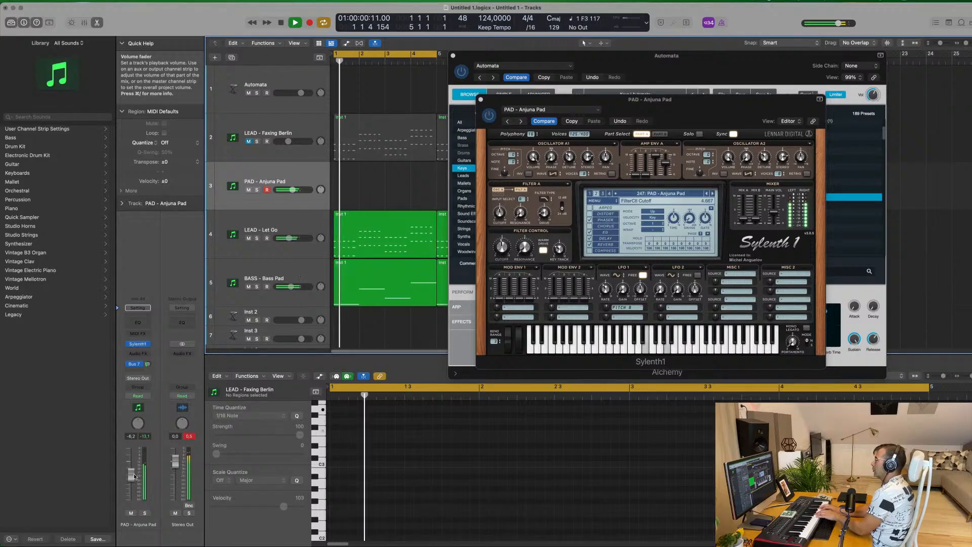
pyautogui.moveTo(131, 474); pyautogui.dragTo(131, 475)
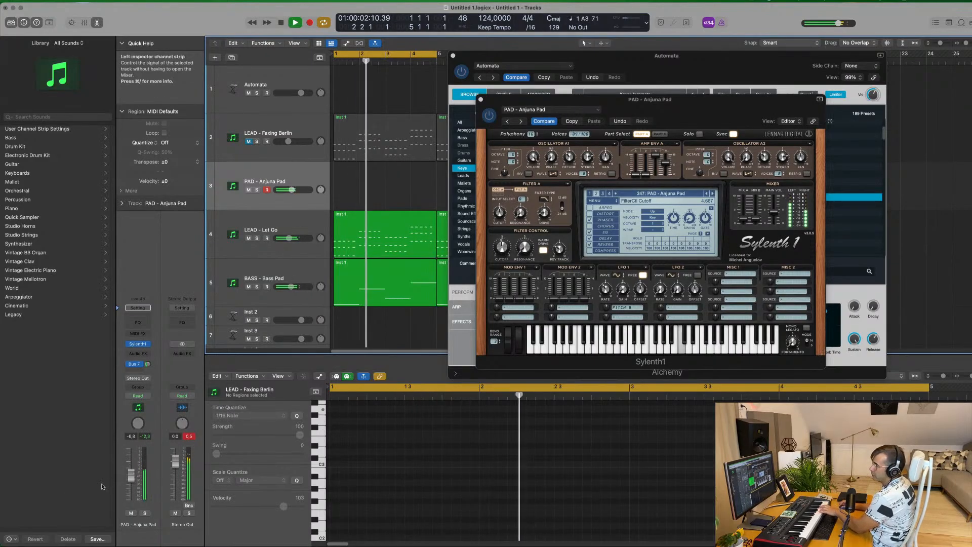
pyautogui.moveTo(148, 367); pyautogui.dragTo(150, 359)
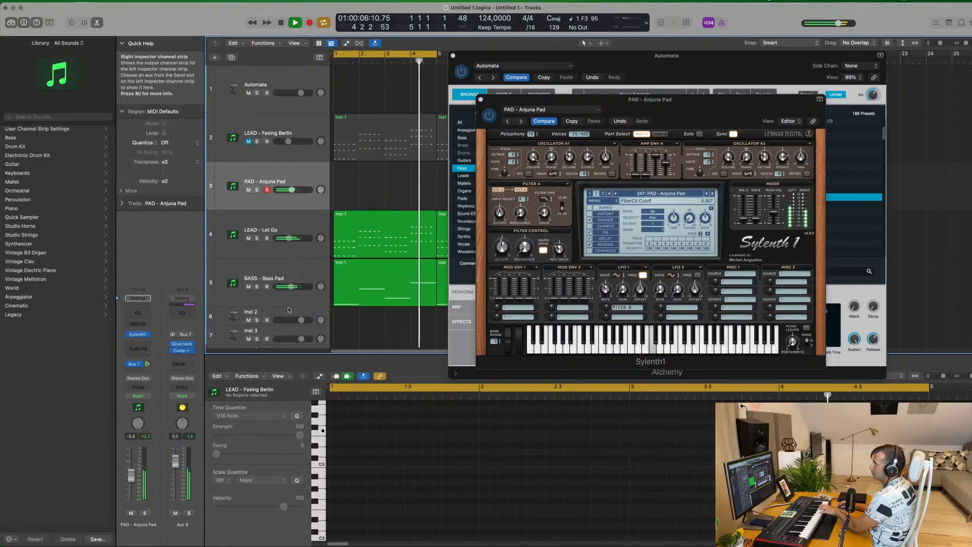
pyautogui.moveTo(131, 475); pyautogui.dragTo(132, 471)
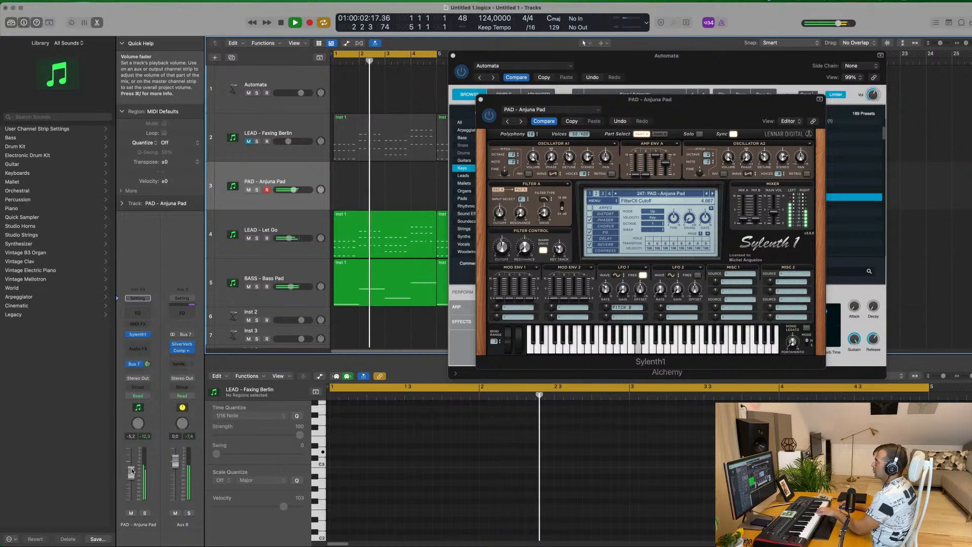
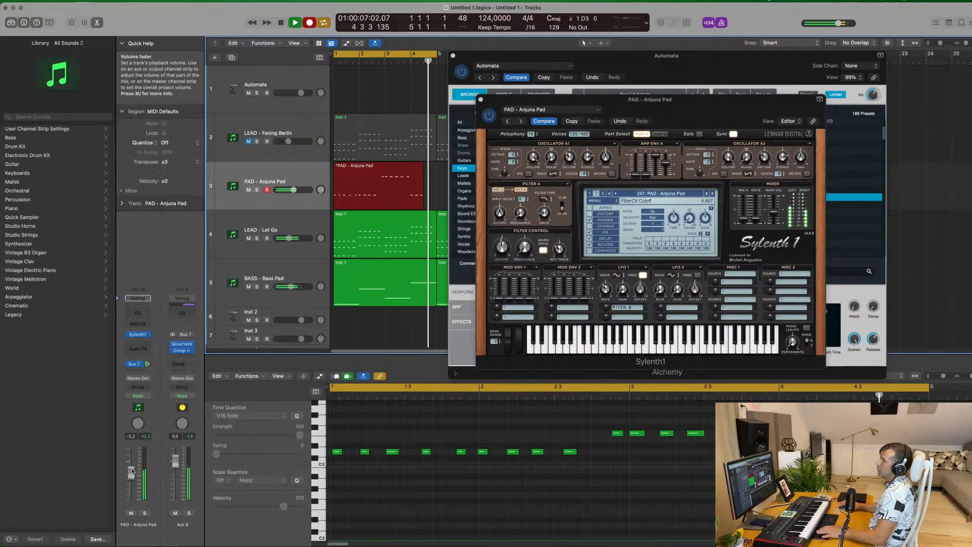
# Step: Stop recording the pad part, remove the notes after bar 1 and quantize the remaining ones to 1/16 notes
pyautogui.press('space')
pyautogui.moveTo(601, 424); pyautogui.dragTo(719, 469)
pyautogui.press('space')
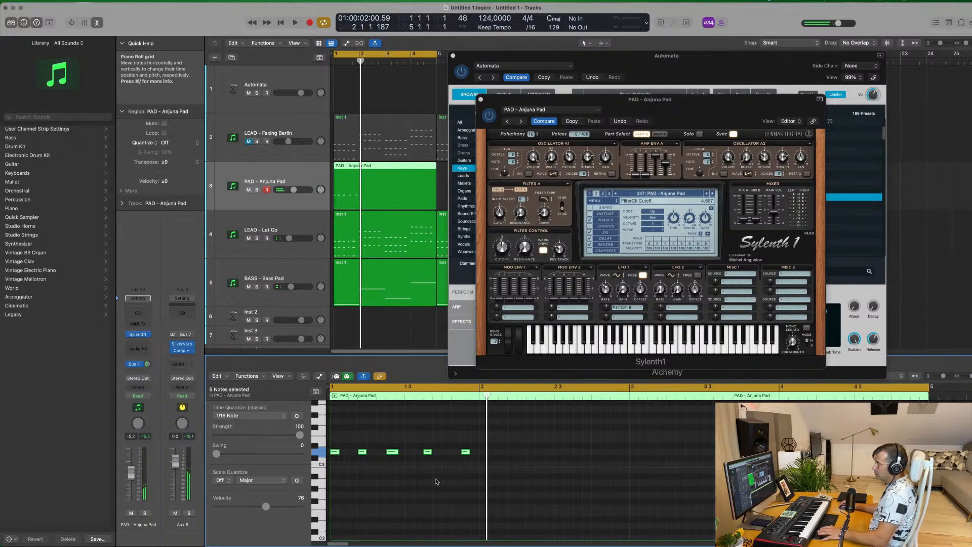
pyautogui.click(425, 489)
pyautogui.press('space')
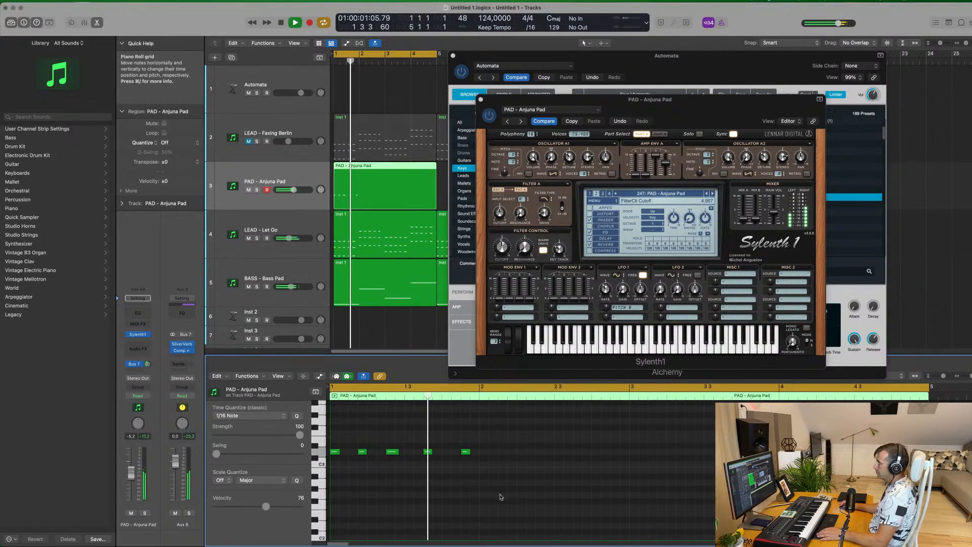
# Step: Copy the one-bar note pattern across all four bars of the PAD - Anjuna Pad region, save the project and play it back
pyautogui.moveTo(495, 447)
pyautogui.mouseDown()
pyautogui.moveTo(337, 459)
pyautogui.moveTo(485, 454)
pyautogui.mouseUp()
pyautogui.moveTo(657, 446); pyautogui.dragTo(634, 458)
pyautogui.press('super+s')
pyautogui.press('space')
pyautogui.scroll(-2, 553, 495)
pyautogui.click(538, 500)
pyautogui.scroll(-2, 531, 500)
pyautogui.scroll(-1, 531, 500)
pyautogui.press('space')
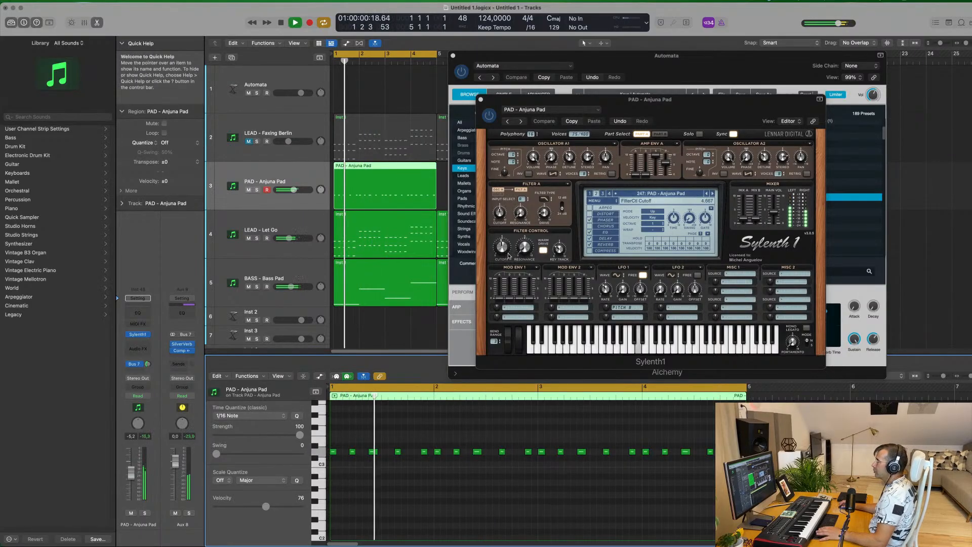
# Step: Set Anjuna Pad's Filter A cutoff to 5.340 and its amp envelope release to 3.131 on part A and 2.756 on part B
pyautogui.moveTo(666, 160)
pyautogui.mouseDown()
pyautogui.moveTo(655, 172)
pyautogui.moveTo(666, 176)
pyautogui.moveTo(658, 161)
pyautogui.mouseUp()
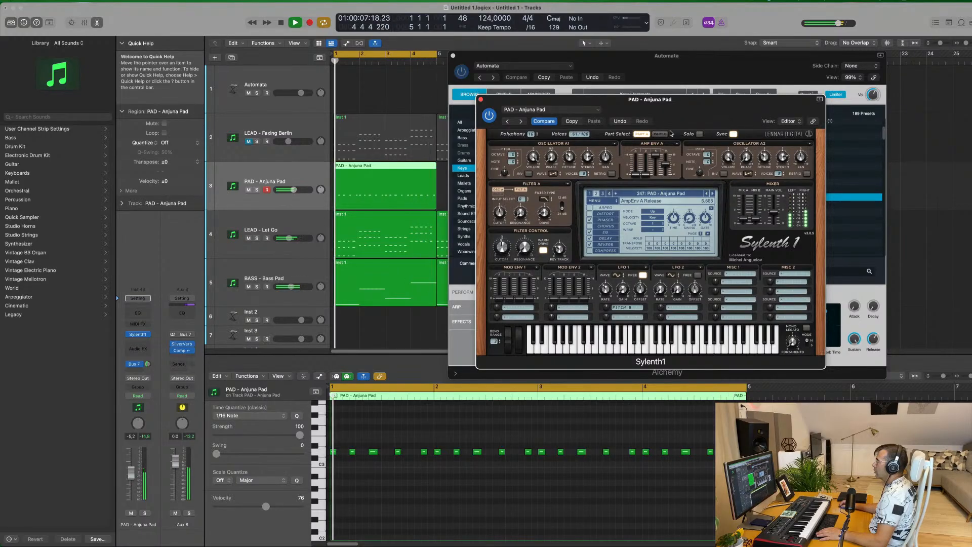
pyautogui.moveTo(665, 165); pyautogui.dragTo(667, 180)
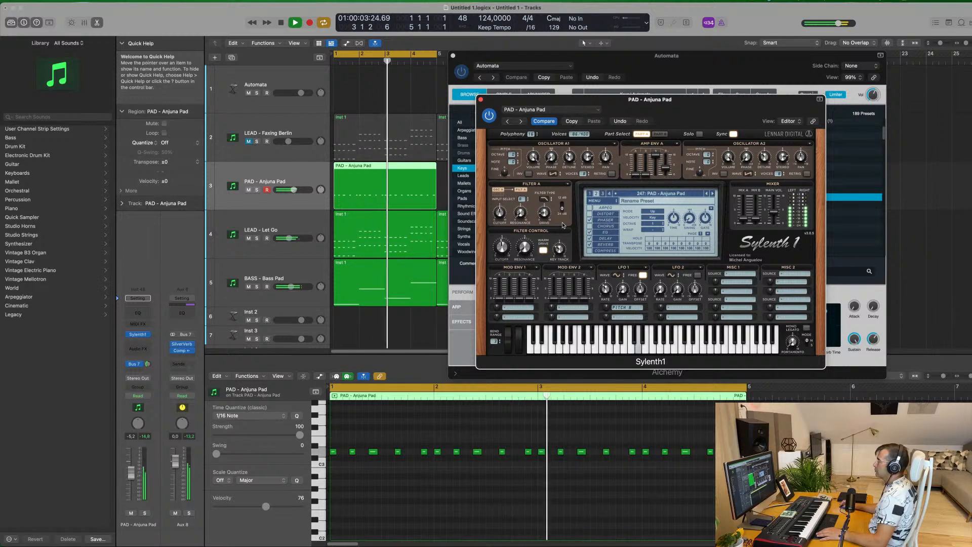
pyautogui.moveTo(500, 223); pyautogui.dragTo(505, 236)
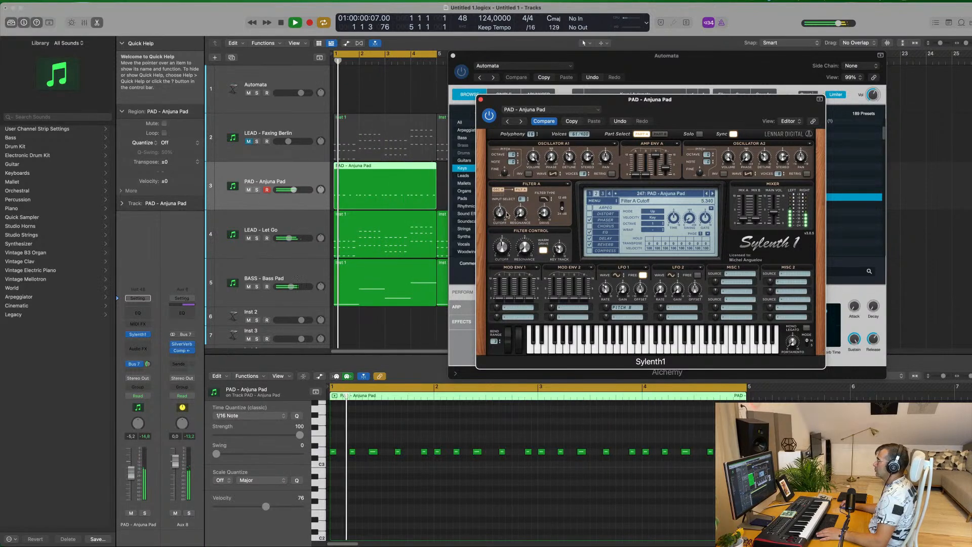
pyautogui.click(659, 134)
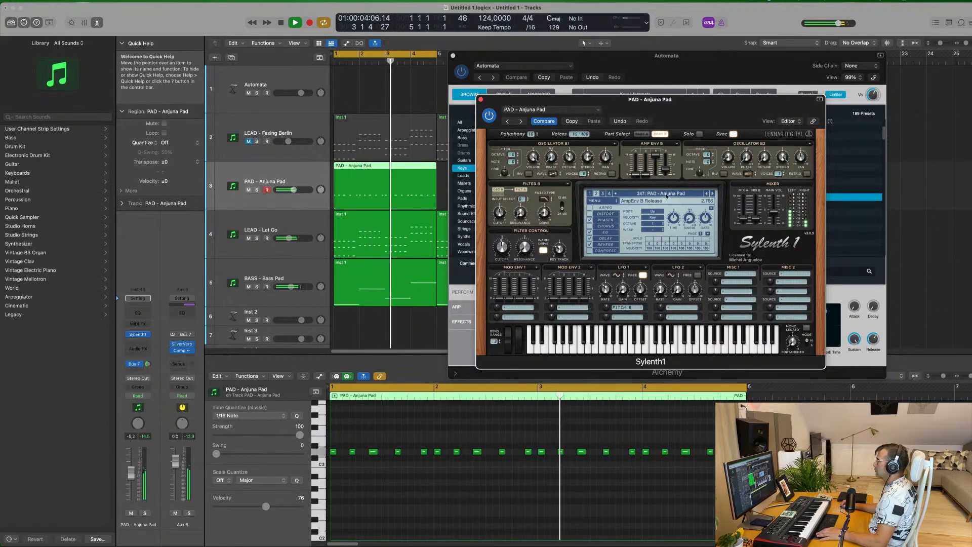
pyautogui.click(642, 135)
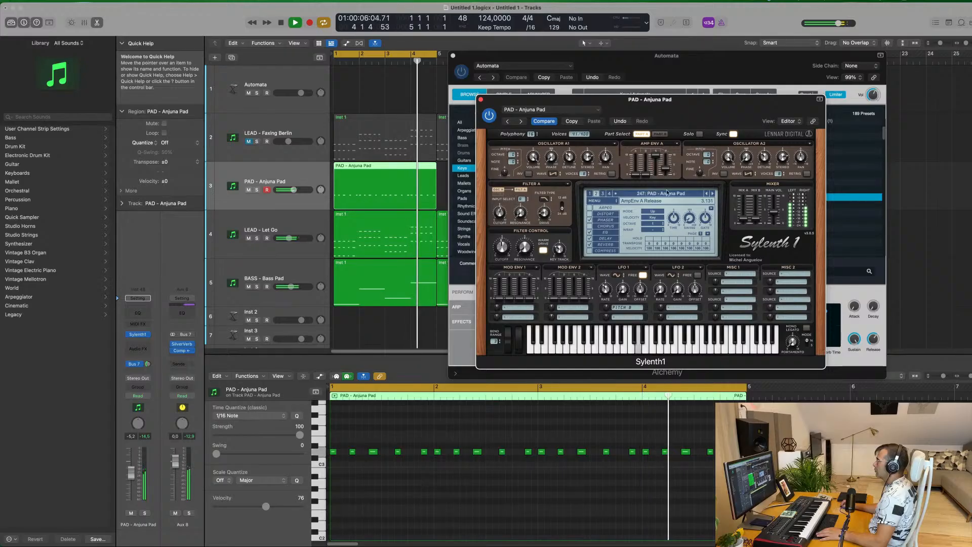
# Step: Shorten Anjuna Pad's amp envelope release on both parts, setting it to 2.245 on part B
pyautogui.click(659, 134)
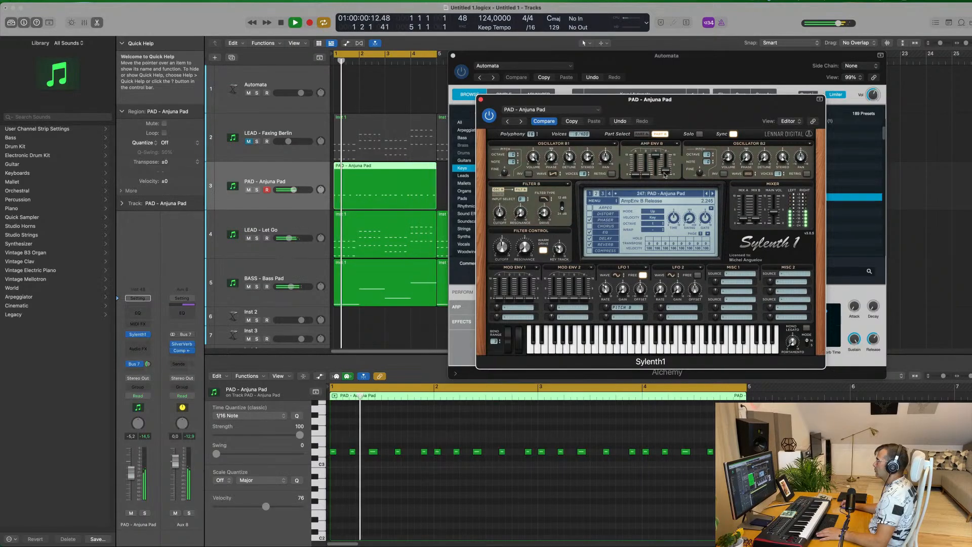
pyautogui.moveTo(665, 163); pyautogui.dragTo(665, 173)
pyautogui.click(642, 135)
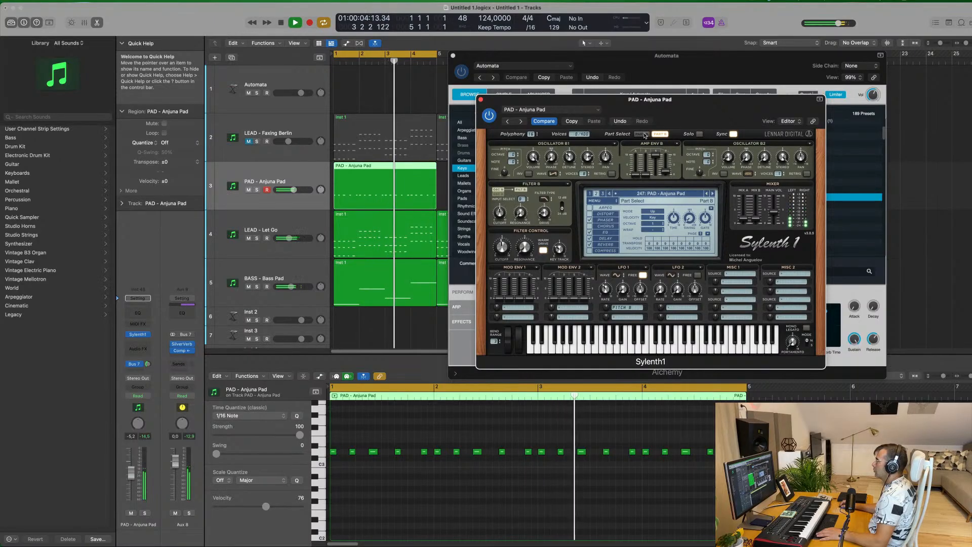
pyautogui.moveTo(667, 167); pyautogui.dragTo(668, 171)
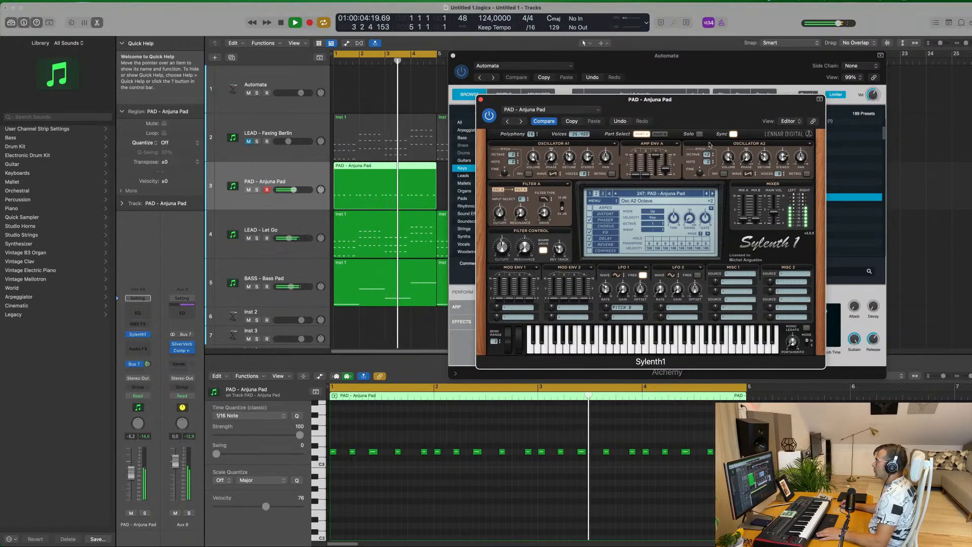
# Step: Set oscillator A2's octave to +1 and fine-tune the pad's Filter Control cutoff
pyautogui.moveTo(709, 148); pyautogui.dragTo(710, 162)
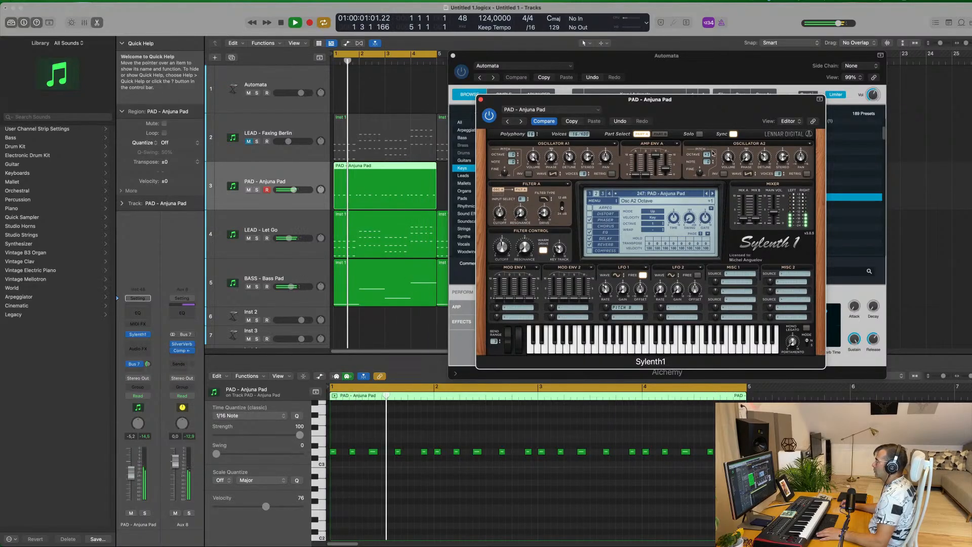
pyautogui.moveTo(713, 153); pyautogui.dragTo(714, 156)
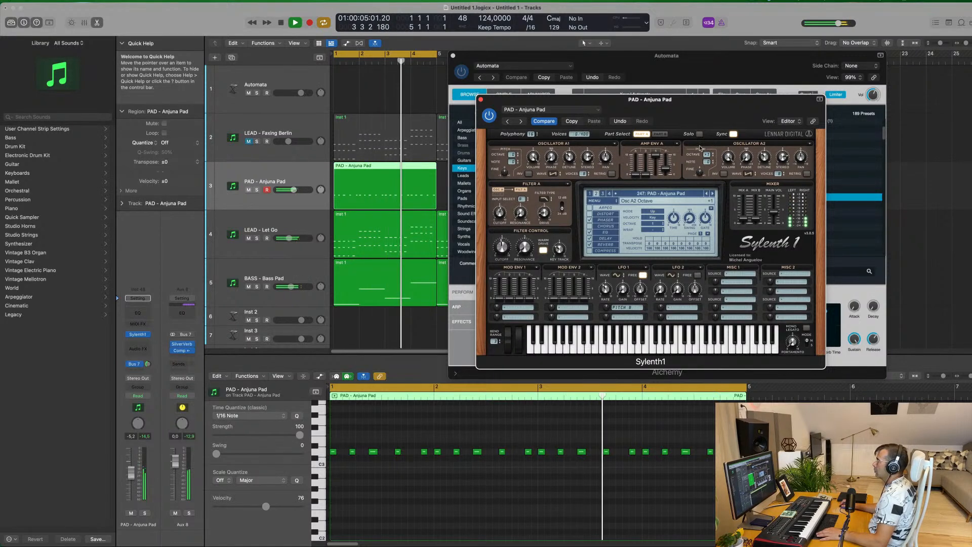
pyautogui.click(506, 247)
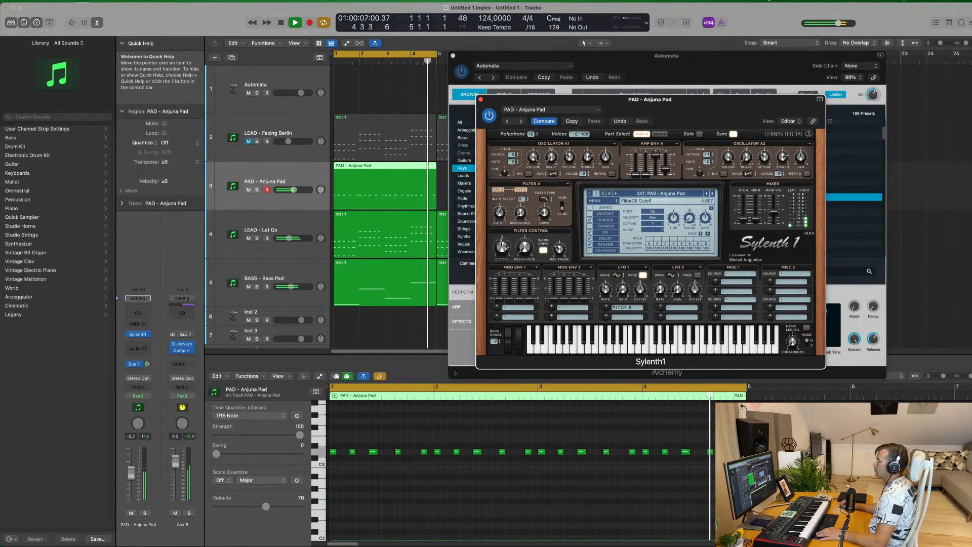
pyautogui.moveTo(505, 255); pyautogui.dragTo(508, 249)
pyautogui.moveTo(708, 154); pyautogui.dragTo(708, 160)
# Step: Try retrigger on oscillator A2 and set Filter A's cutoff to 5.345
pyautogui.moveTo(705, 108); pyautogui.dragTo(669, 112)
pyautogui.click(770, 177)
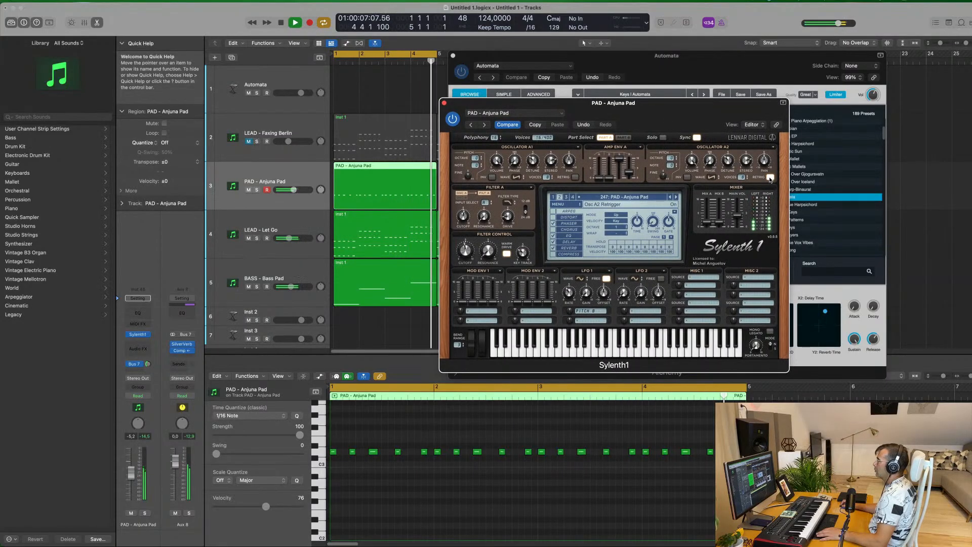
pyautogui.moveTo(654, 112); pyautogui.dragTo(699, 102)
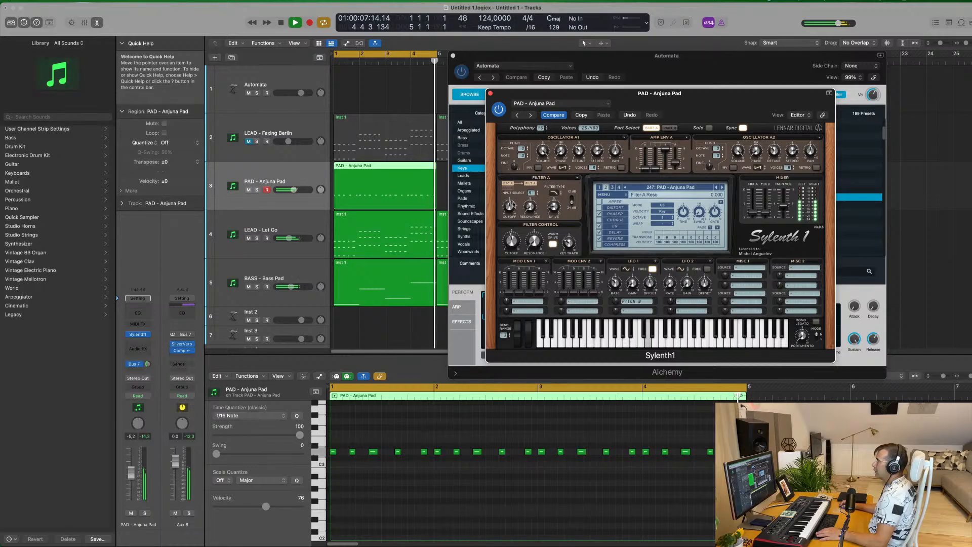
pyautogui.moveTo(514, 247); pyautogui.dragTo(514, 244)
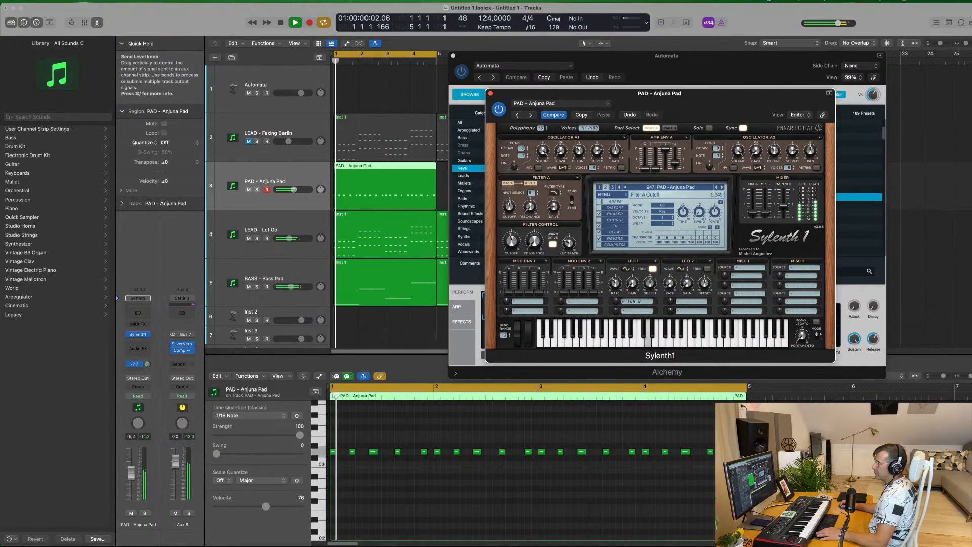
# Step: Set the Anjuna Pad track's Bus 7 send to -9.0 dB and bring the Automata instrument window to the front
pyautogui.moveTo(148, 364); pyautogui.dragTo(148, 352)
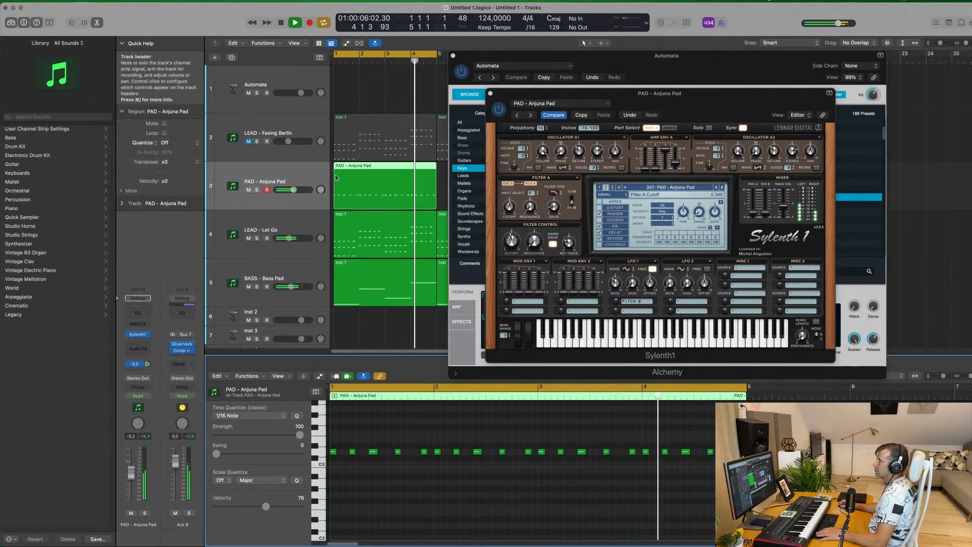
pyautogui.click(681, 51)
pyautogui.moveTo(681, 51); pyautogui.dragTo(672, 61)
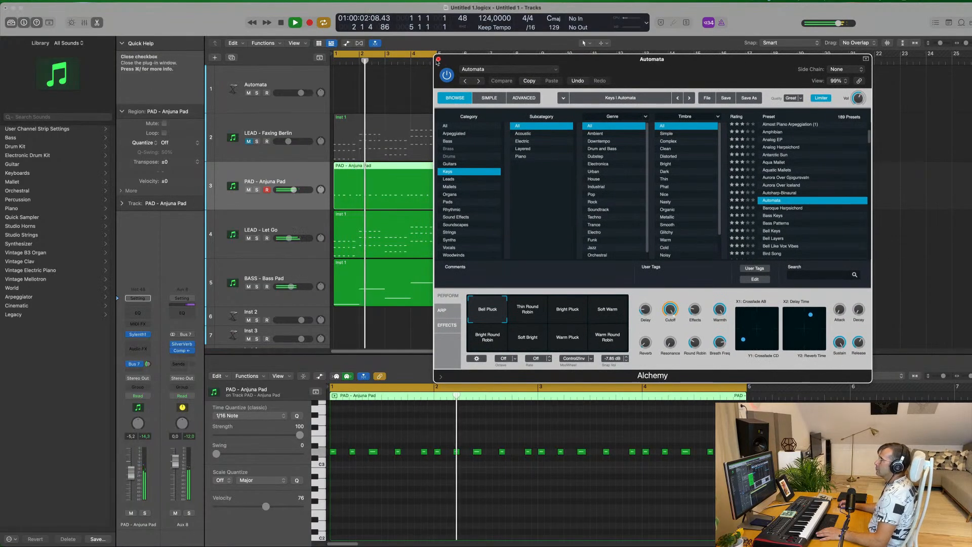
# Step: Close the Automata plug-in window and repeat the PAD - Anjuna Pad region three times to fill its track up to bar 17
pyautogui.press('super+w')
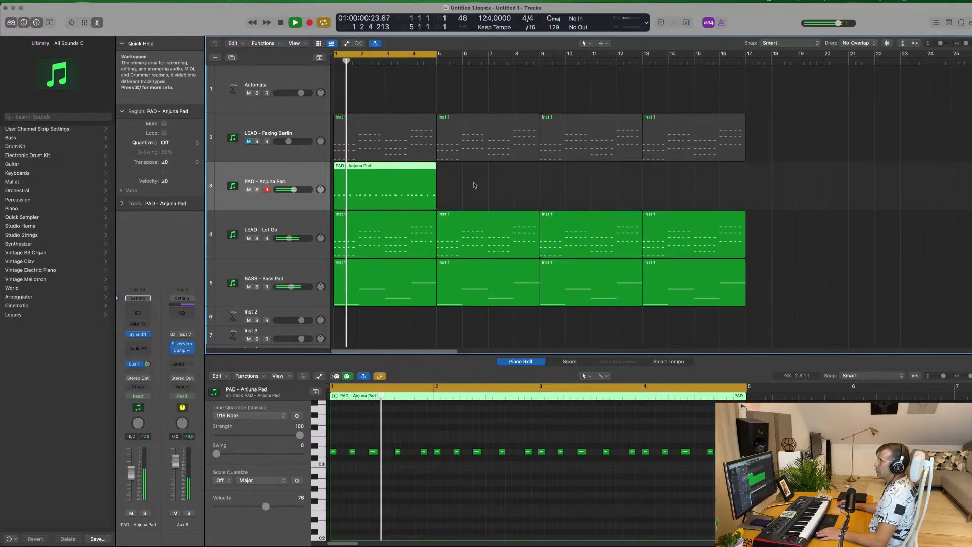
pyautogui.press('super+r')
pyautogui.press('super+r')
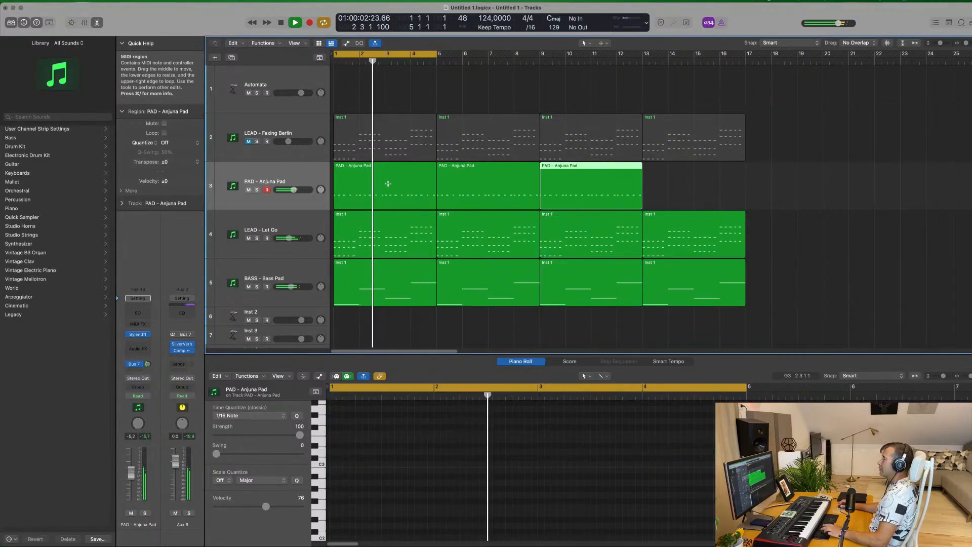
pyautogui.press('super+r')
pyautogui.press('shift+super+a')
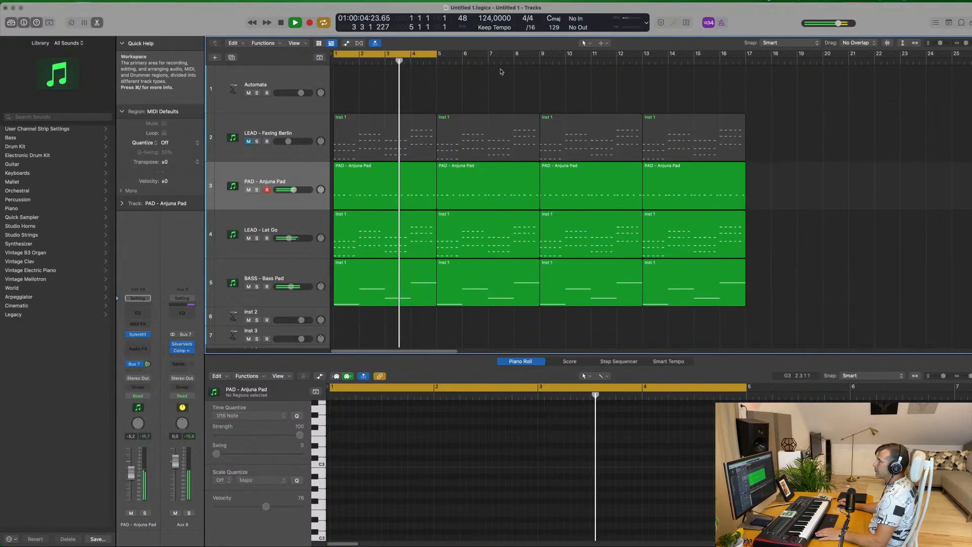
# Step: Mute the LEAD - Let Go track and select the PAD - Anjuna Pad track while playback continues
pyautogui.press('super+Up')
pyautogui.press('super+Up')
pyautogui.press('super+Up')
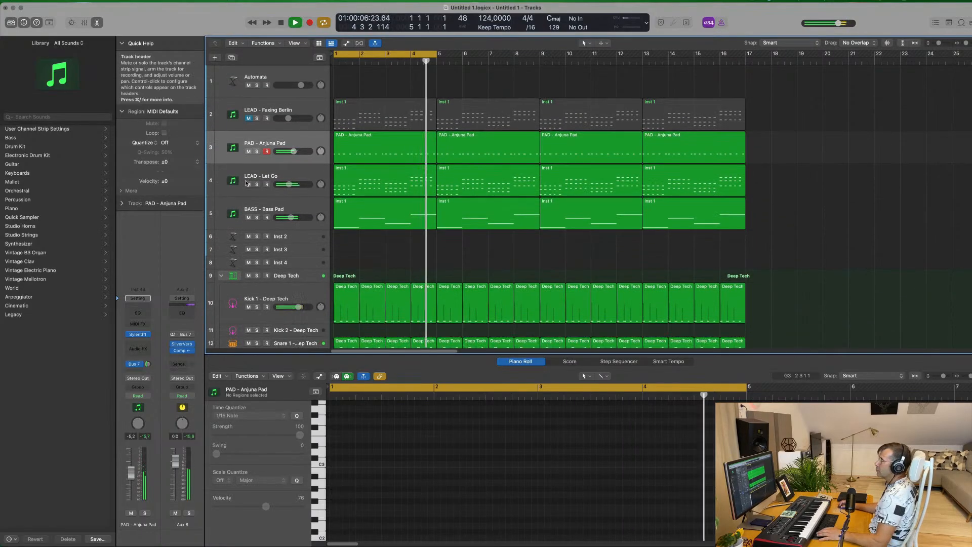
pyautogui.click(248, 184)
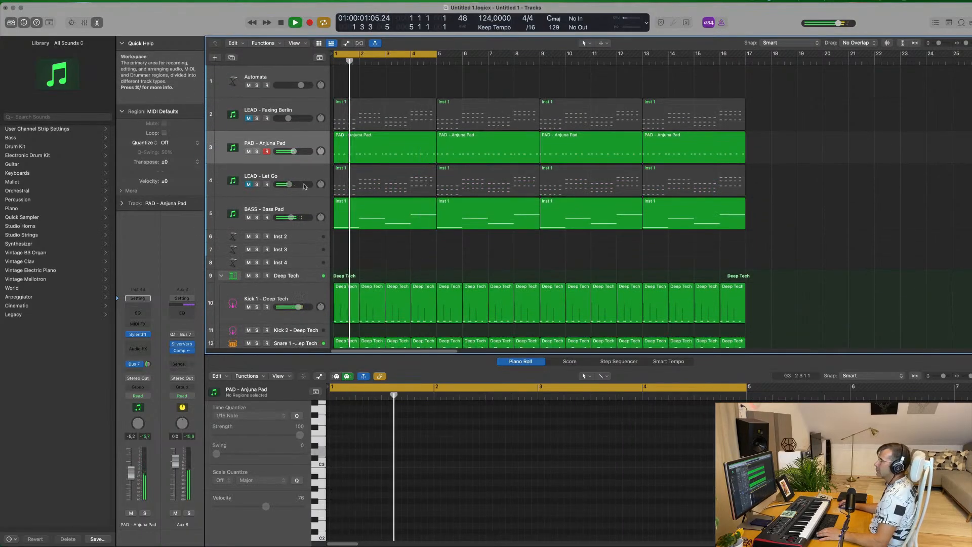
pyautogui.click(317, 138)
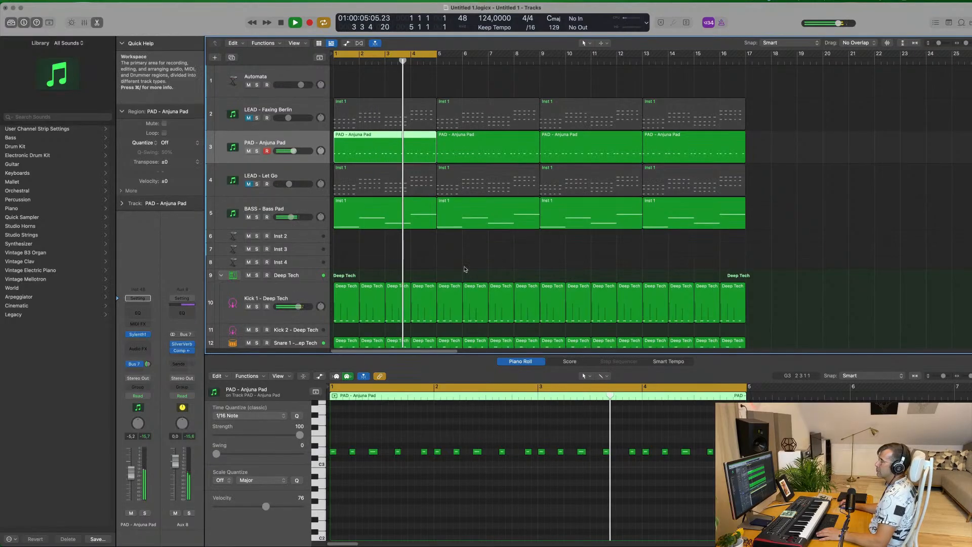
pyautogui.scroll(-2, 410, 229)
pyautogui.scroll(-2, 409, 228)
pyautogui.scroll(4, 409, 227)
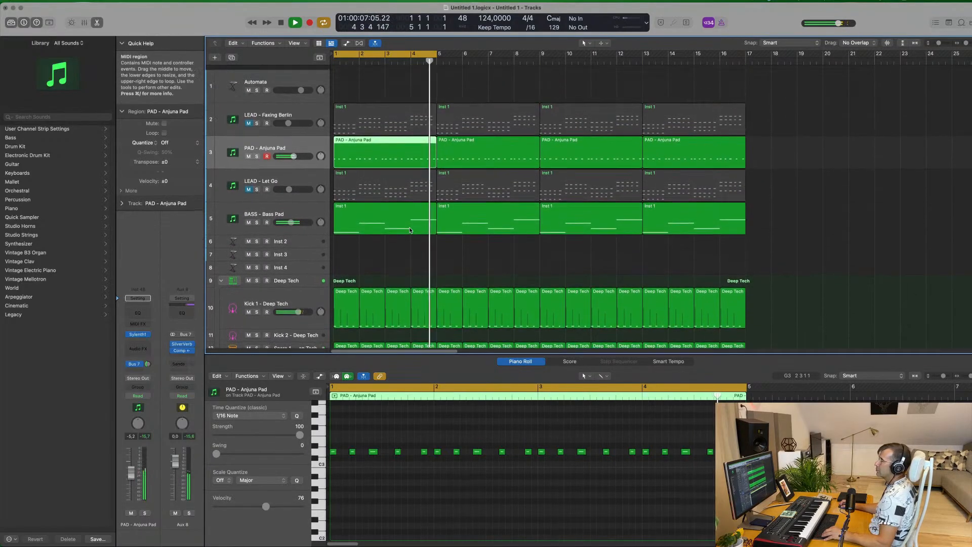
# Step: Open the Sylenth1 instrument on the PAD - Anjuna Pad track to examine its sound, and close it again
pyautogui.click(370, 84)
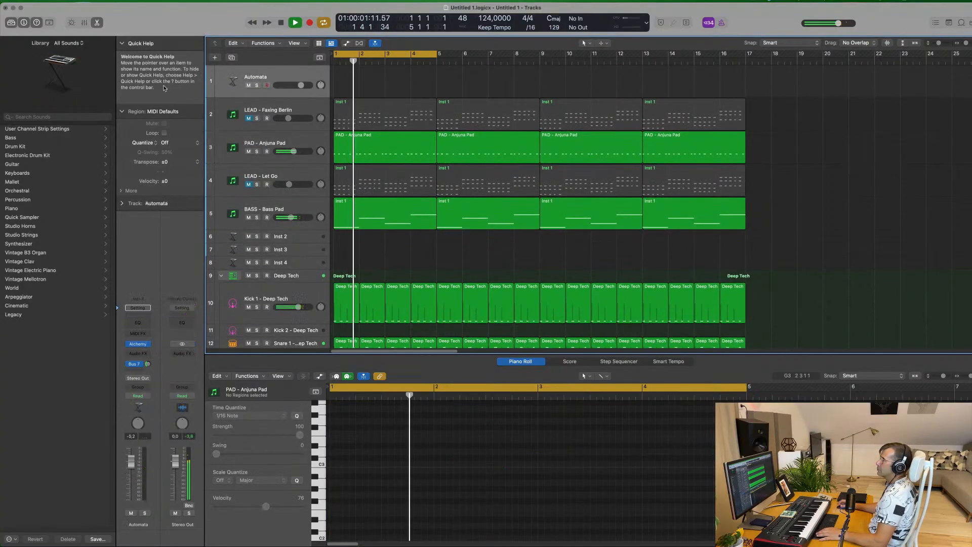
pyautogui.click(311, 143)
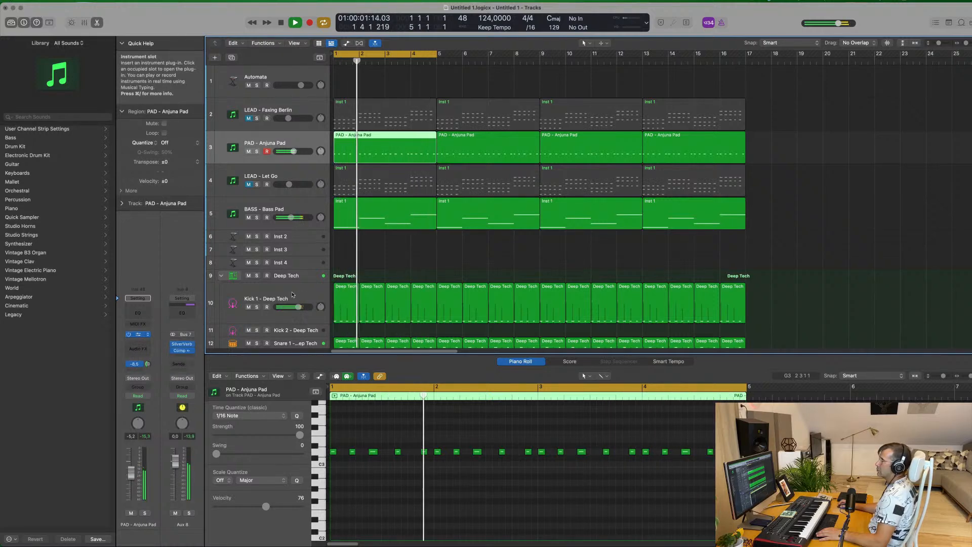
pyautogui.click(138, 334)
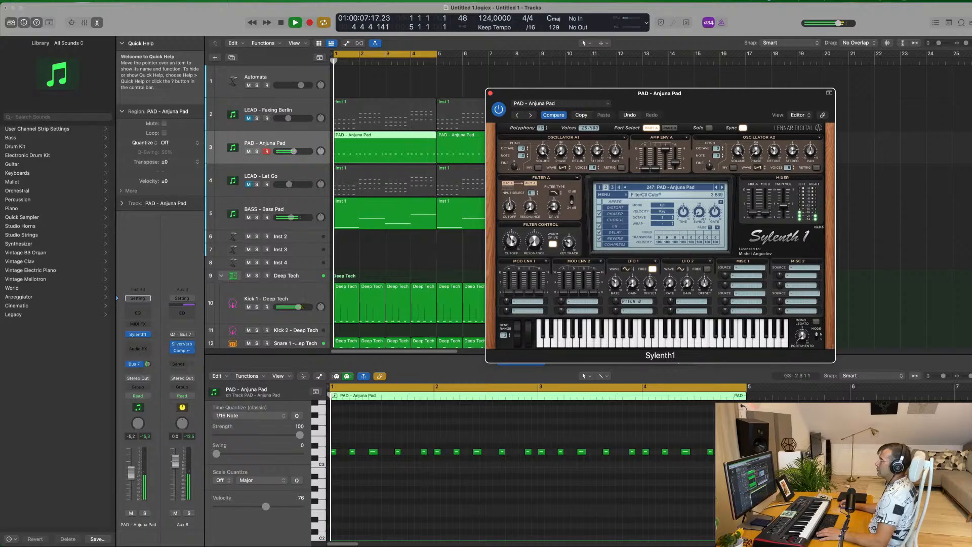
pyautogui.click(490, 93)
pyautogui.click(421, 87)
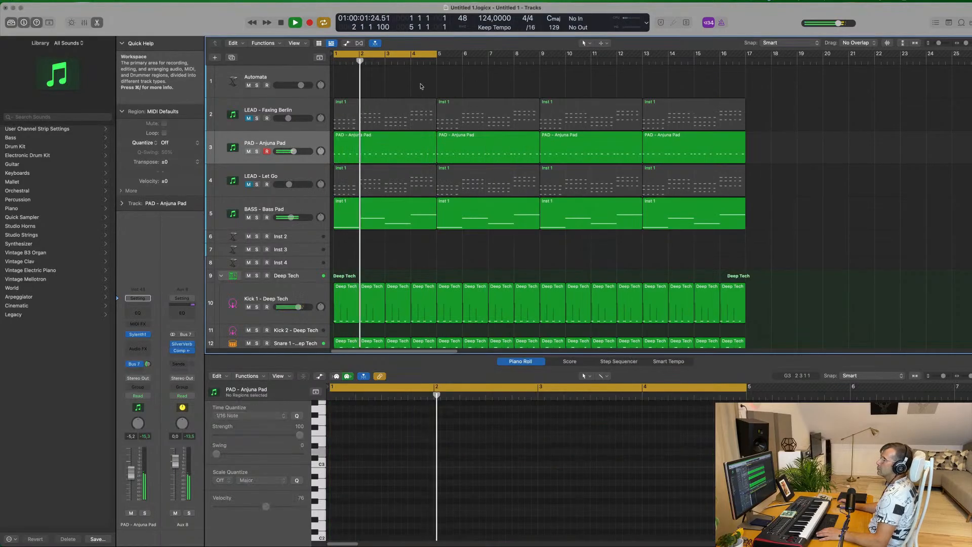
# Step: Compare the mix by briefly soloing PAD - Anjuna Pad and unmuting LEAD - Faxing Berlin, and unmute LEAD - Let Go
pyautogui.click(257, 151)
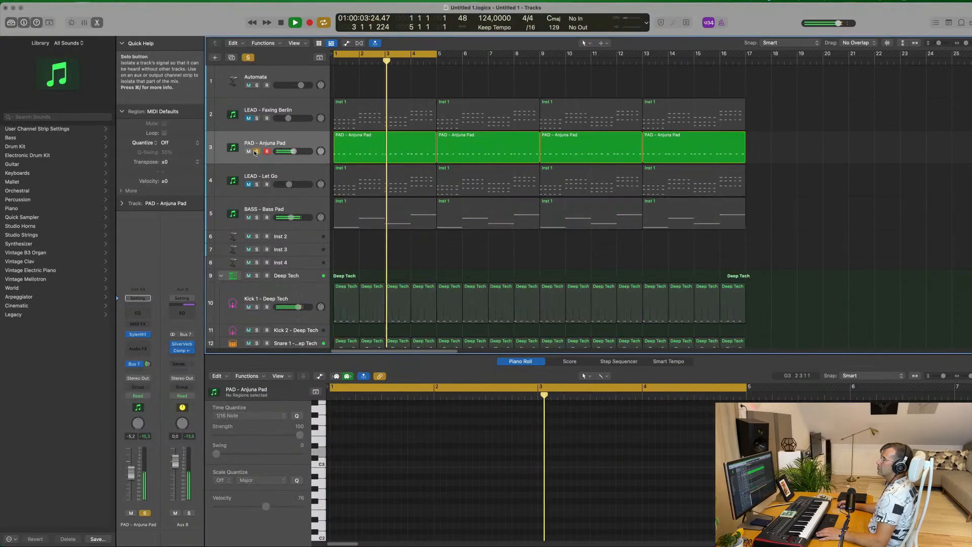
pyautogui.click(257, 152)
pyautogui.click(248, 118)
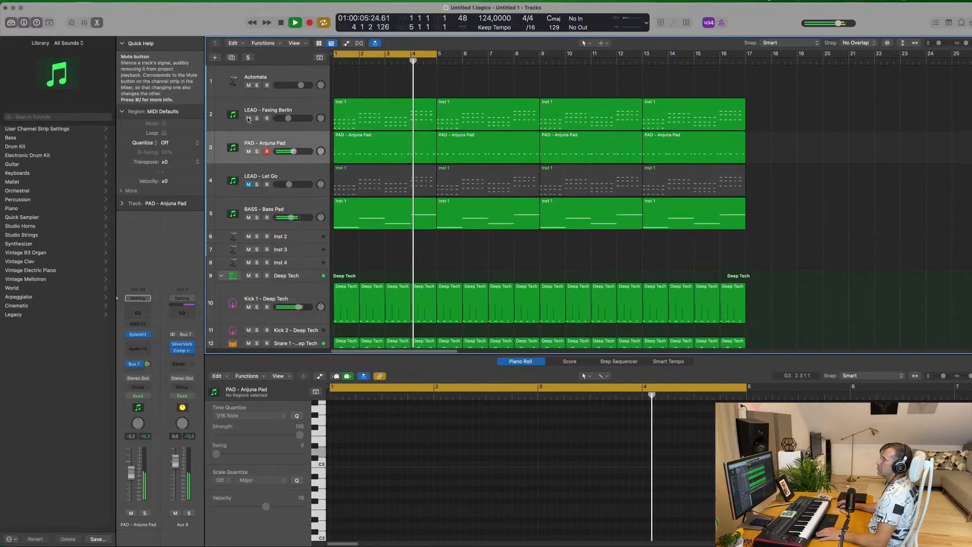
pyautogui.click(248, 118)
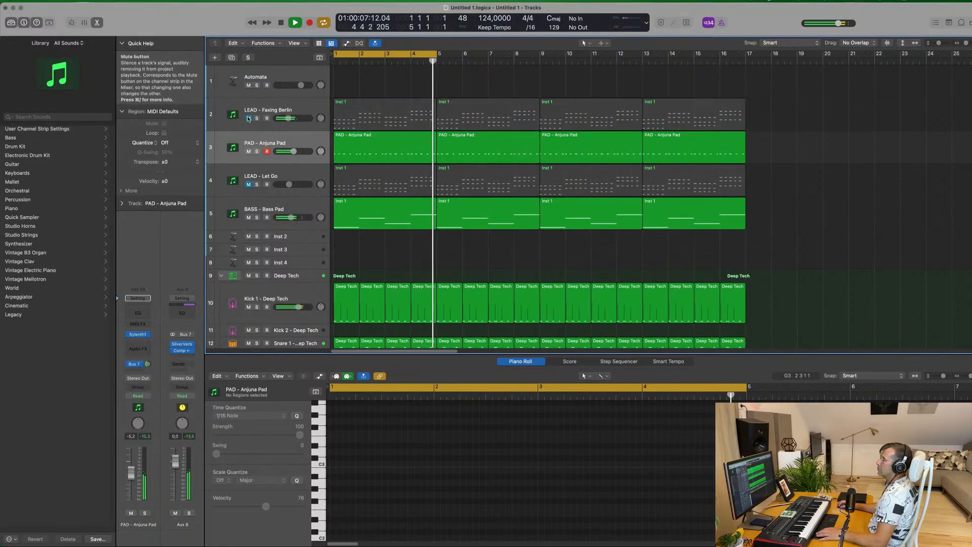
pyautogui.click(248, 184)
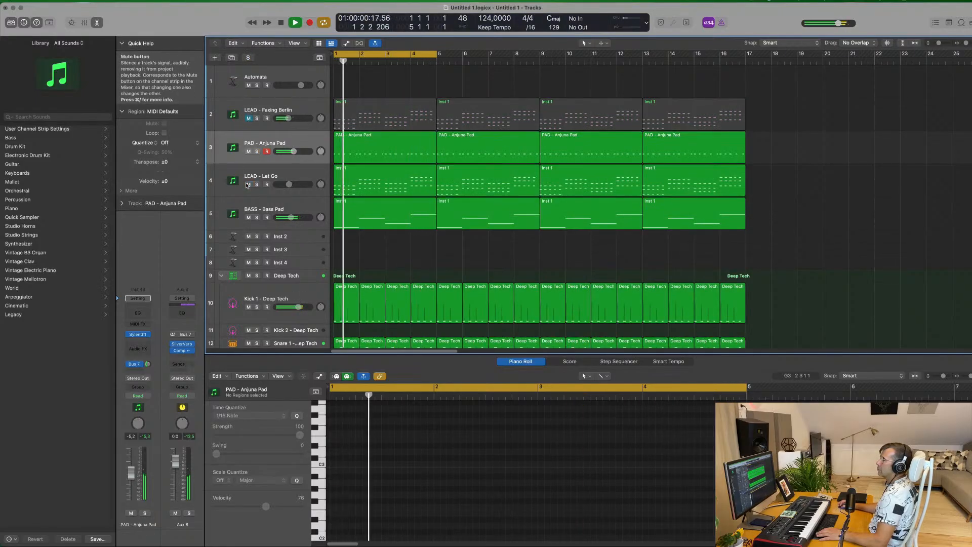
# Step: Check the Sylenth1 instrument of the LEAD - Let Go track and raise the track's volume to about -8.4 dB
pyautogui.click(318, 175)
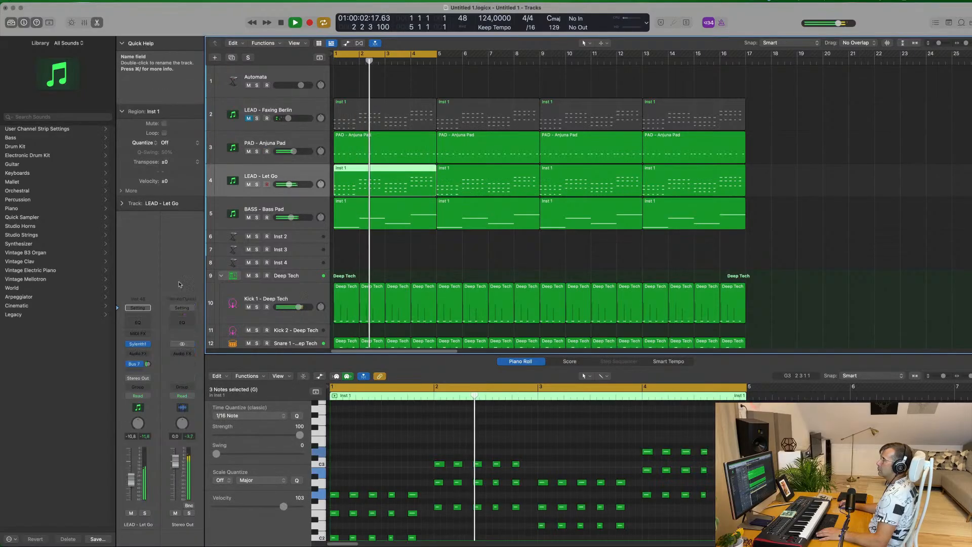
pyautogui.click(138, 343)
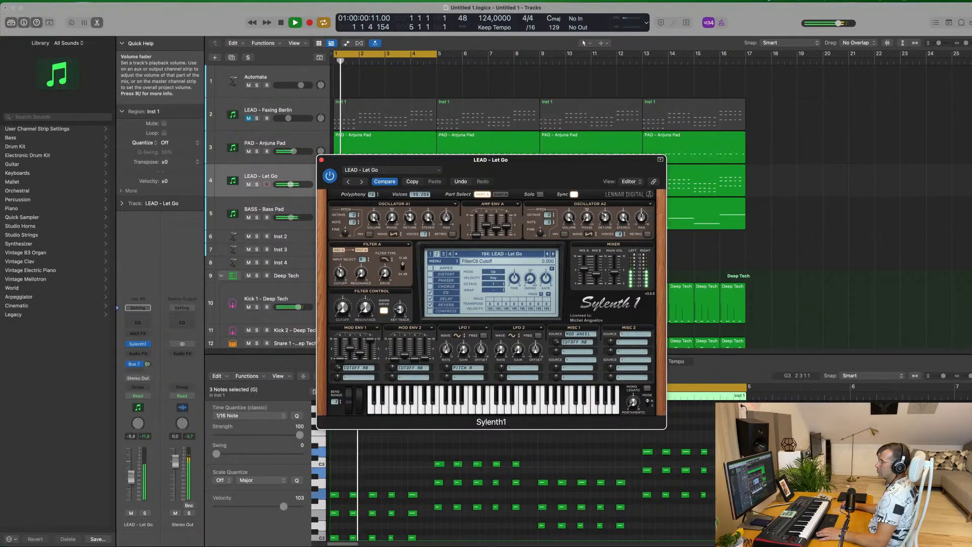
pyautogui.moveTo(132, 477); pyautogui.dragTo(131, 476)
pyautogui.click(321, 160)
# Step: Duplicate the LEAD - Let Go track and load the Yamaha Grand Piano patch on the new track
pyautogui.press('super+Left')
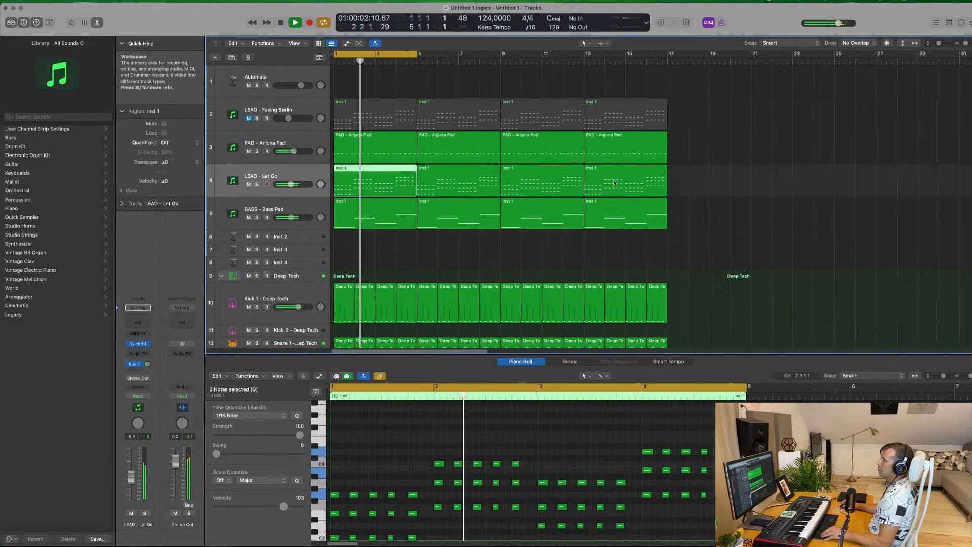
pyautogui.scroll(-4, 633, 191)
pyautogui.click(650, 134)
pyautogui.scroll(8, 650, 134)
pyautogui.scroll(-3, 571, 103)
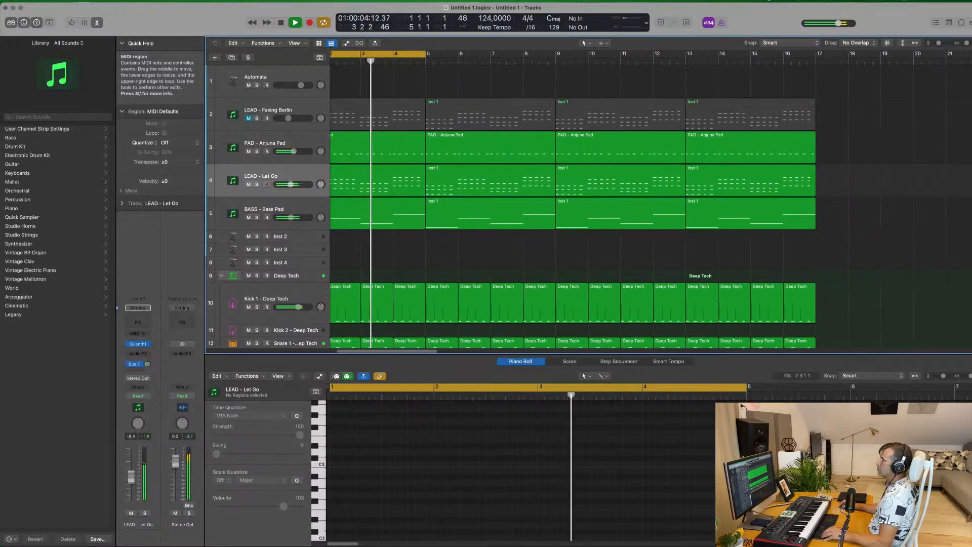
pyautogui.scroll(-1, 438, 87)
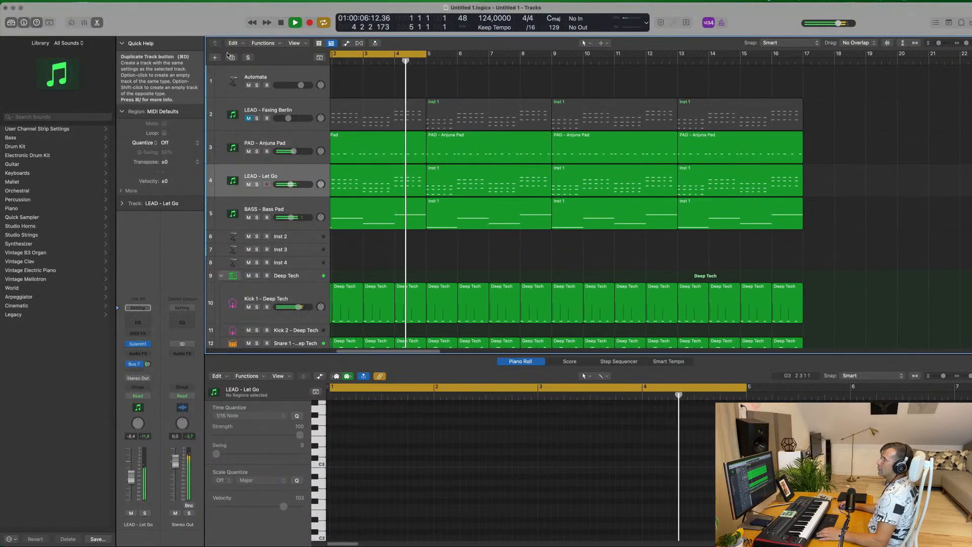
pyautogui.press('super+d')
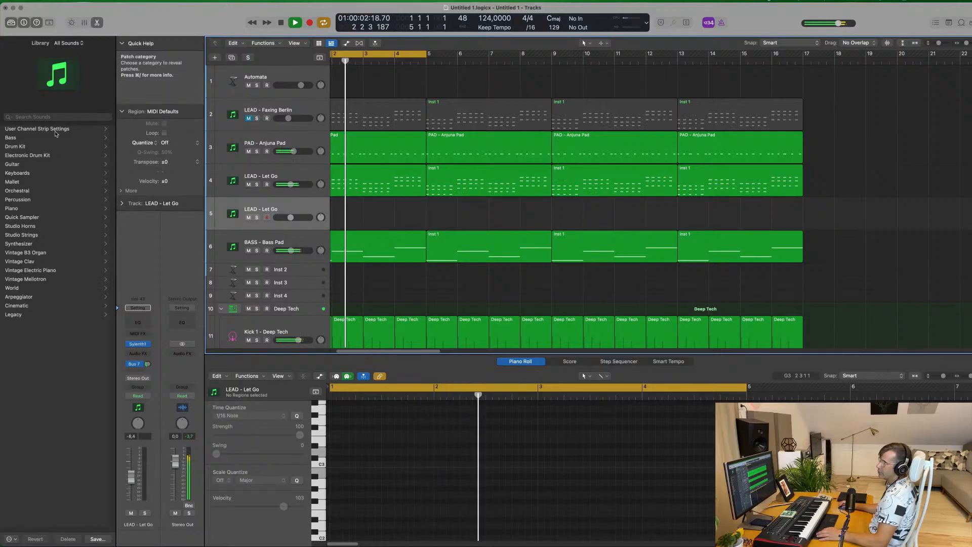
pyautogui.click(15, 209)
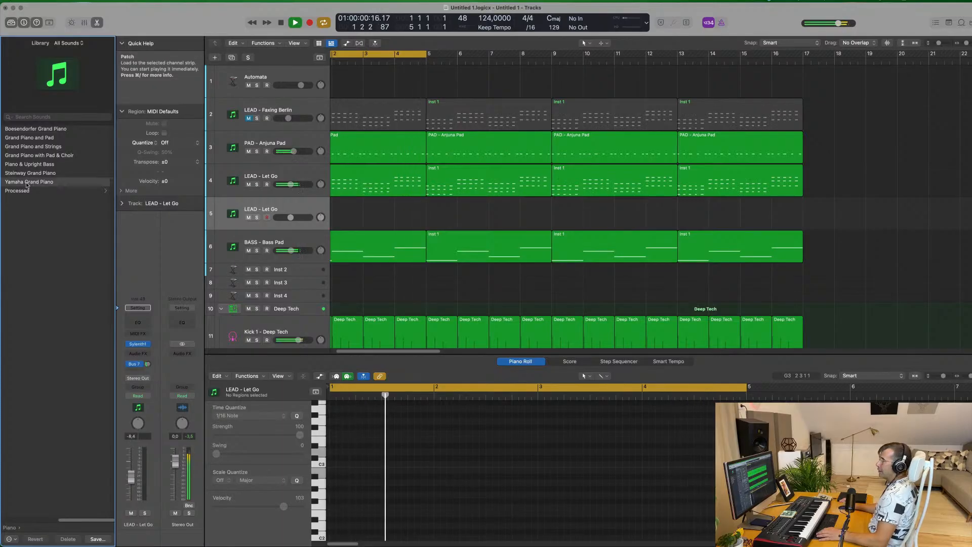
pyautogui.click(26, 183)
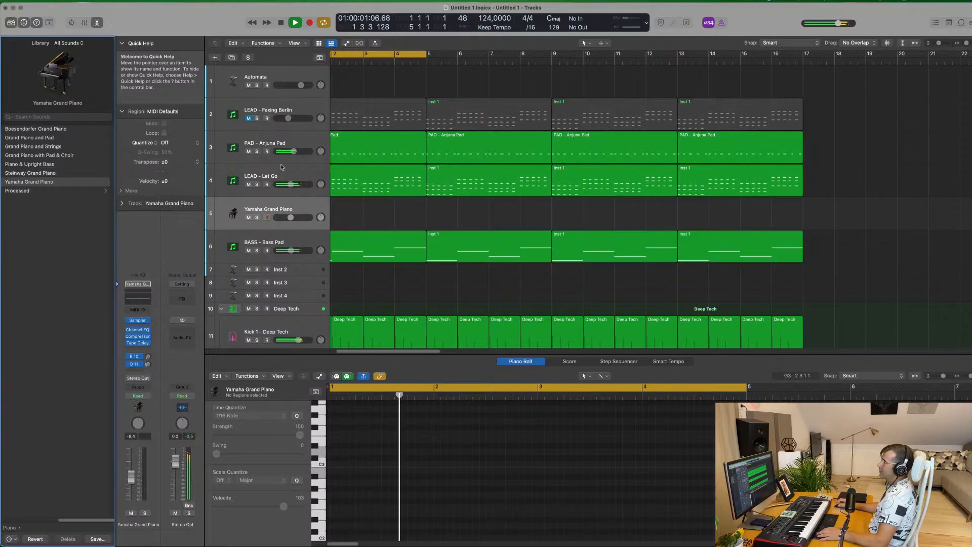
# Step: Route the piano track's first send to Bus 7 (Aux 8), raise the send level, and set the track volume to about -0.1 dB
pyautogui.click(136, 356)
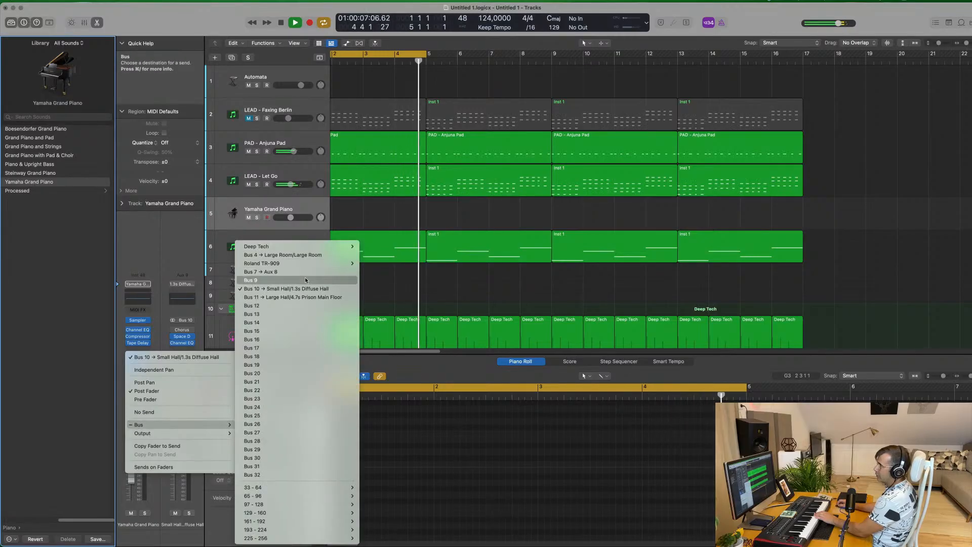
pyautogui.click(291, 272)
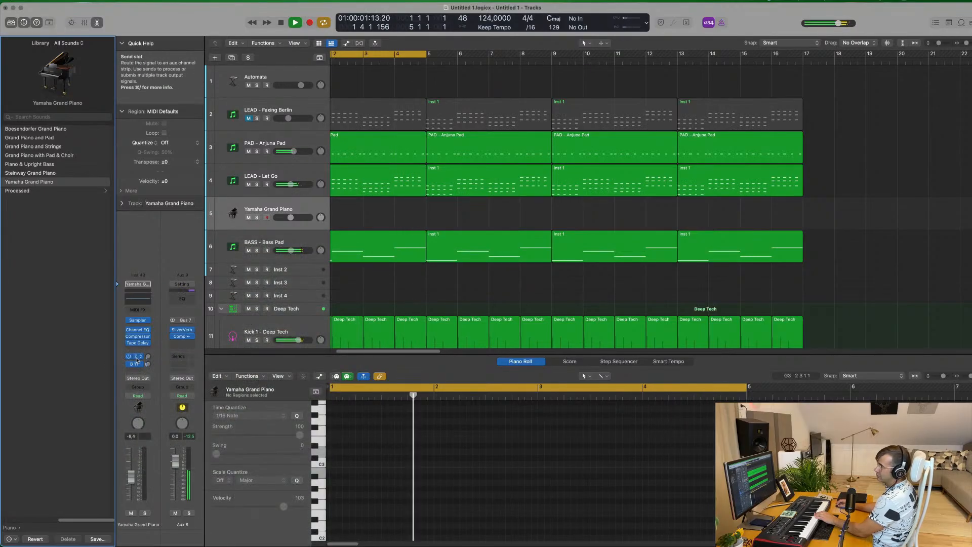
pyautogui.moveTo(148, 357); pyautogui.dragTo(151, 345)
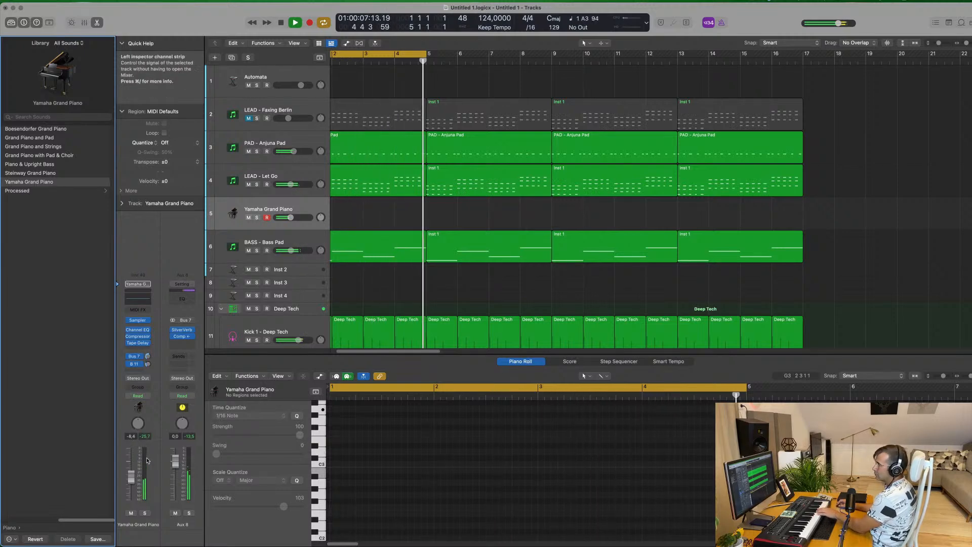
pyautogui.moveTo(128, 479); pyautogui.dragTo(131, 461)
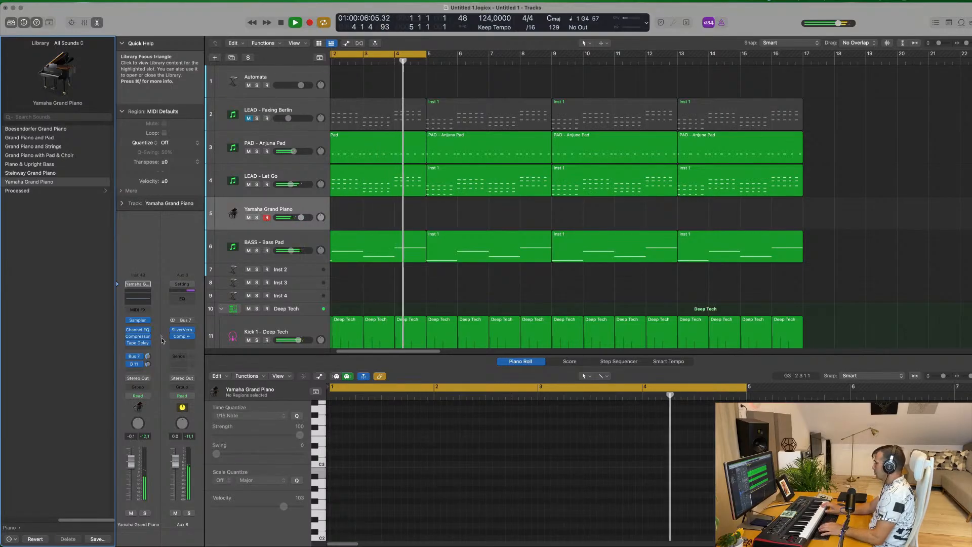
# Step: Show the track automation and extend the end of the cycle range to bar 17
pyautogui.press('a')
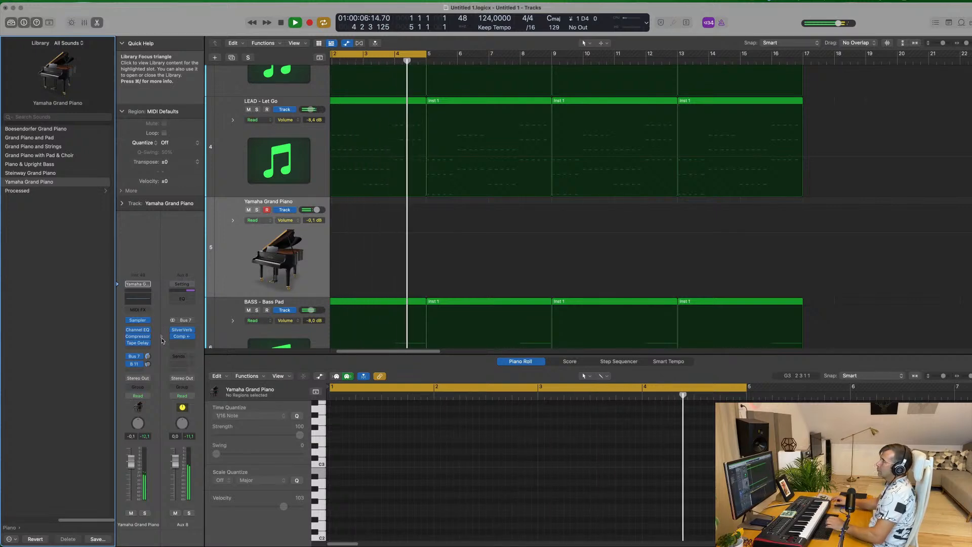
pyautogui.scroll(6, 517, 206)
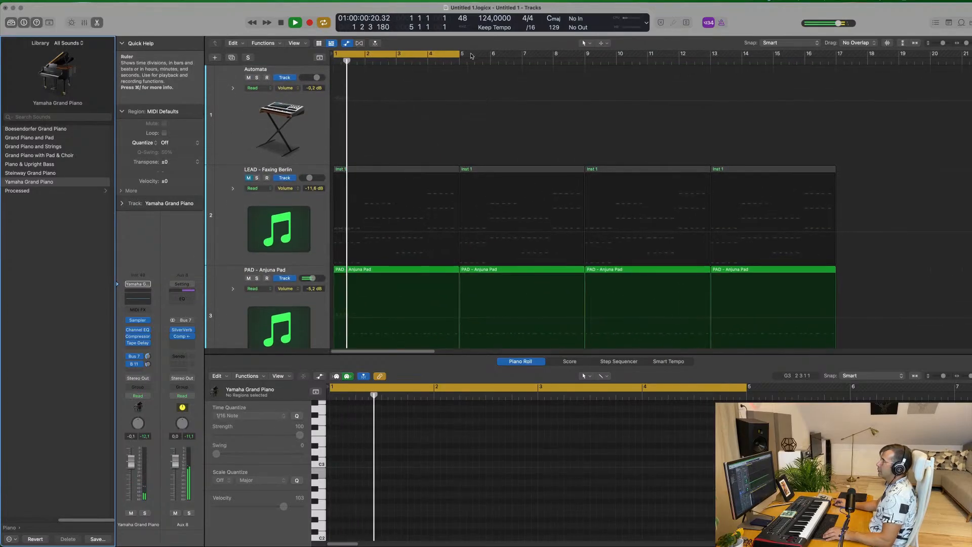
pyautogui.moveTo(473, 59); pyautogui.dragTo(836, 66)
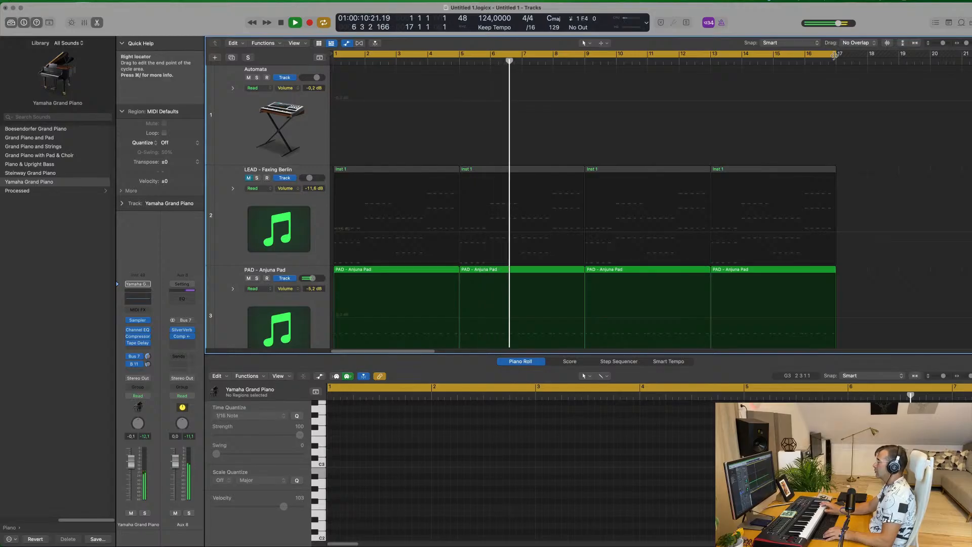
# Step: Record a four-bar melody on the Yamaha Grand Piano track from bar 9 and move the recorded region to bar 1
pyautogui.press('r')
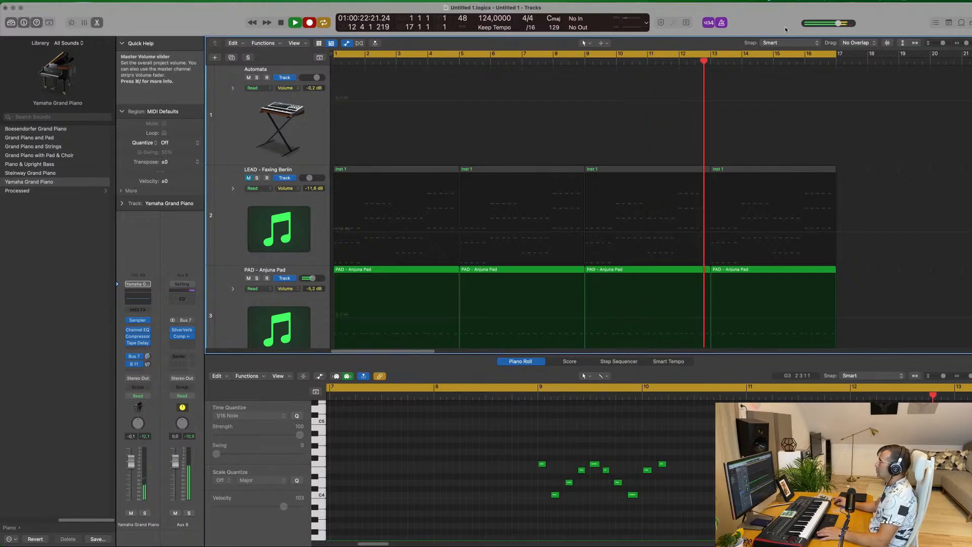
pyautogui.press('space')
pyautogui.scroll(-5, 735, 173)
pyautogui.scroll(-3, 735, 173)
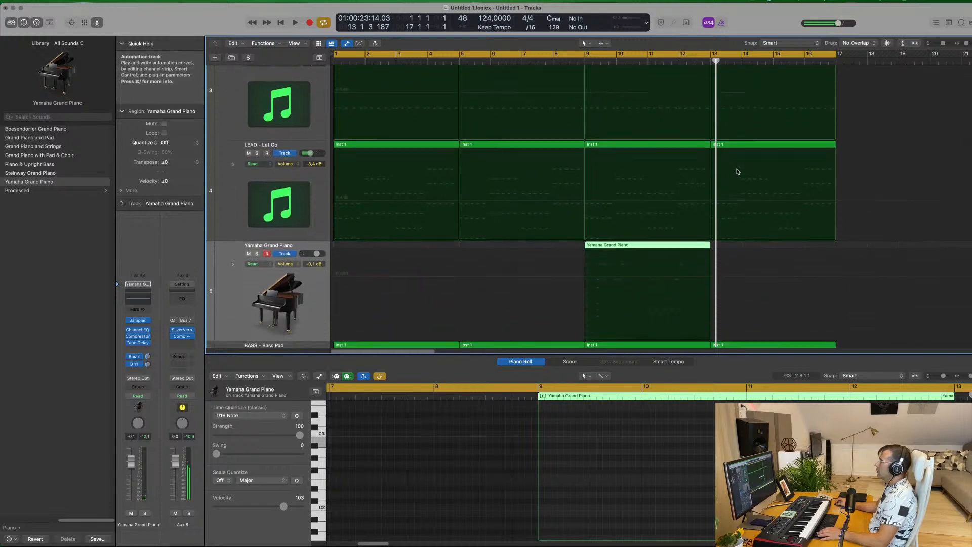
pyautogui.moveTo(652, 229); pyautogui.dragTo(395, 228)
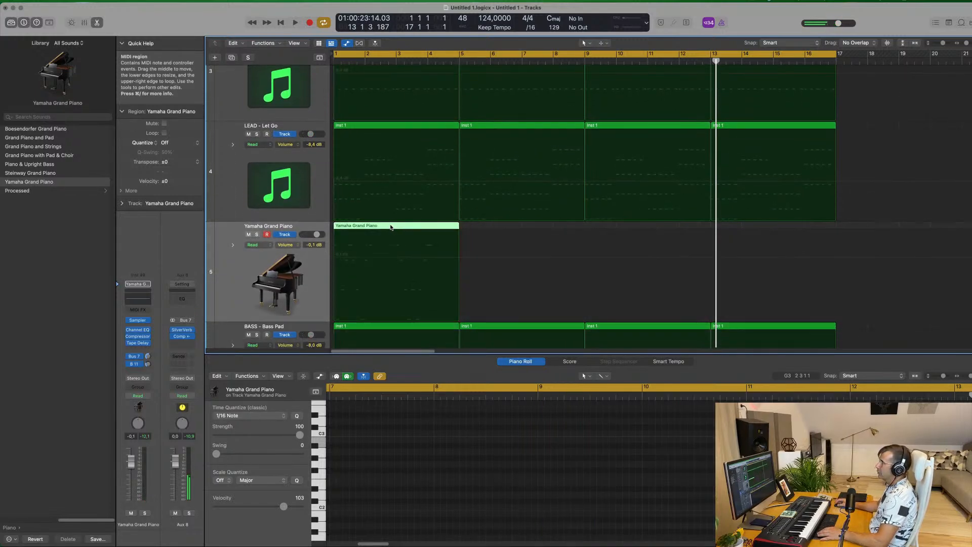
# Step: Show the moved piano region's notes in the Piano Roll and play the project from the beginning
pyautogui.press('e')
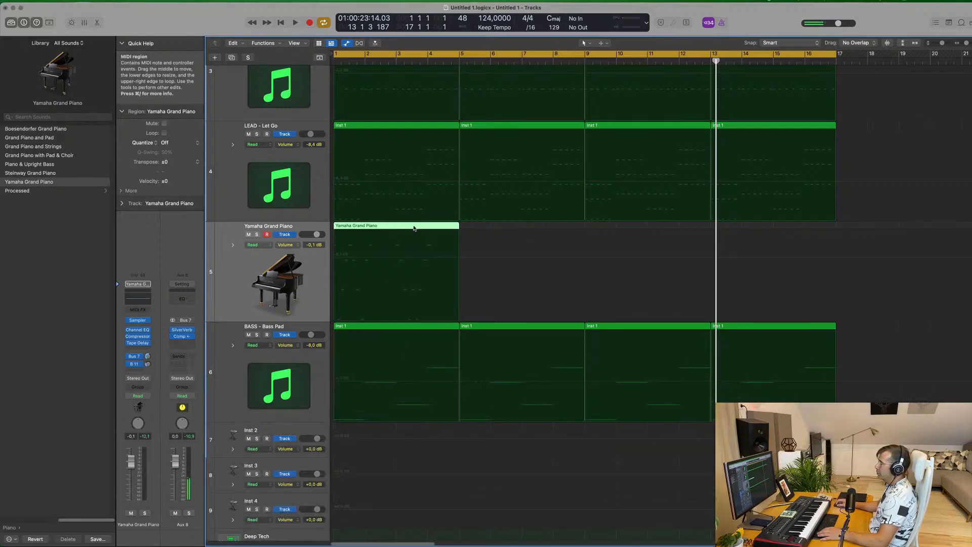
pyautogui.press('e')
pyautogui.press('Return')
pyautogui.press('space')
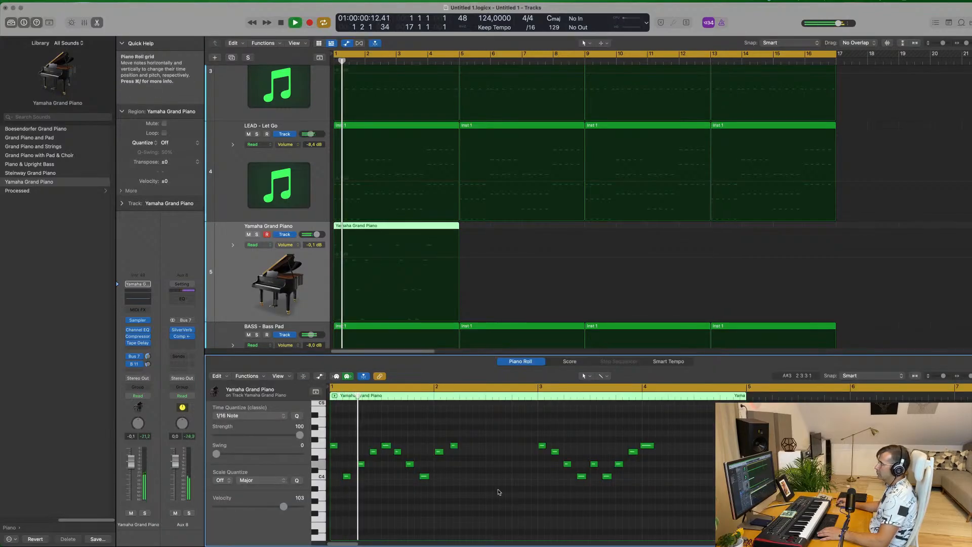
# Step: Replay the project from the beginning and delete the two piano notes at the start of bar 2
pyautogui.press('Return')
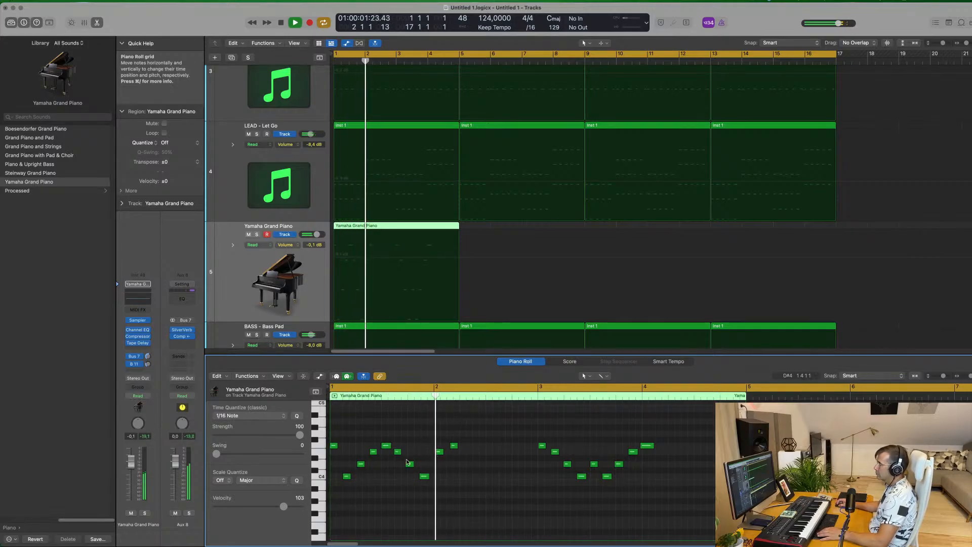
pyautogui.moveTo(434, 442); pyautogui.dragTo(464, 457)
pyautogui.press('Delete')
# Step: Move the piano phrase at bar 3 to the start of bar 2, aligning the melody's notes to the 1/16 grid
pyautogui.moveTo(520, 435); pyautogui.dragTo(689, 486)
pyautogui.press('space')
pyautogui.moveTo(541, 447); pyautogui.dragTo(437, 447)
pyautogui.click(510, 432)
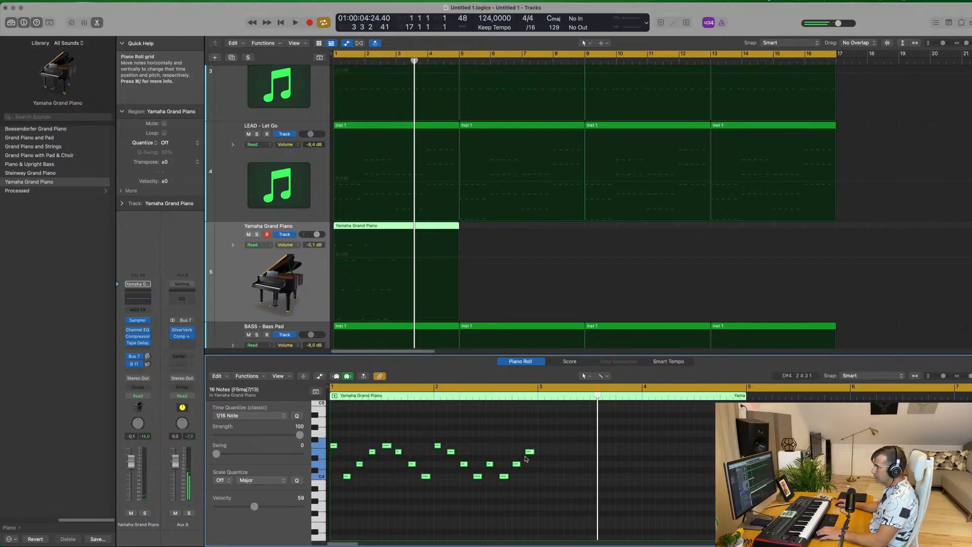
# Step: Audition the edited melody, split the piano region at bar 2, and move the second part to about bar 11
pyautogui.press('space')
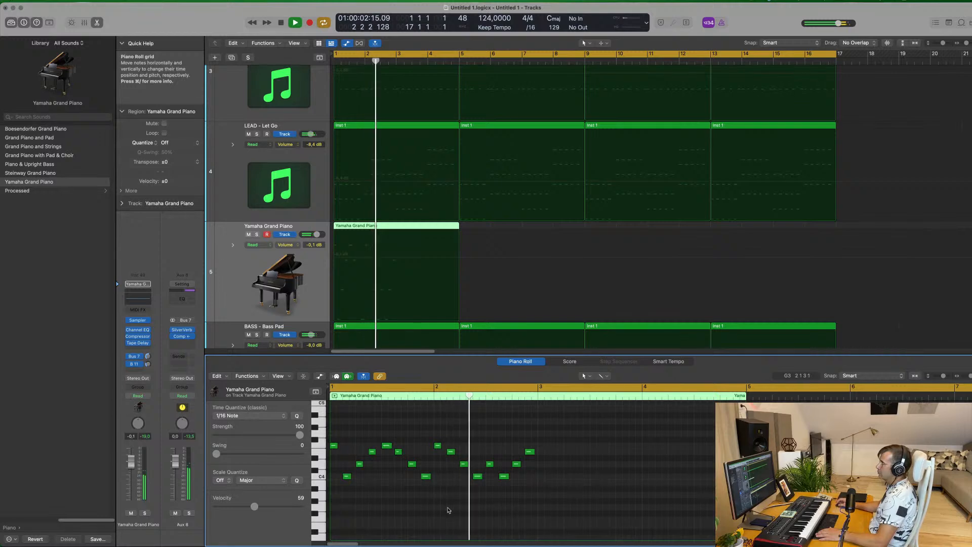
pyautogui.press('Return')
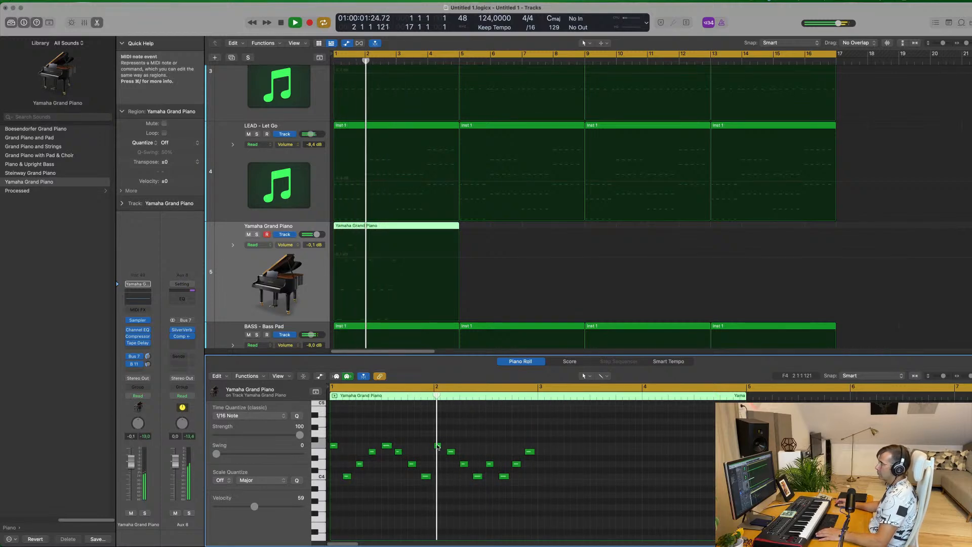
pyautogui.press('space')
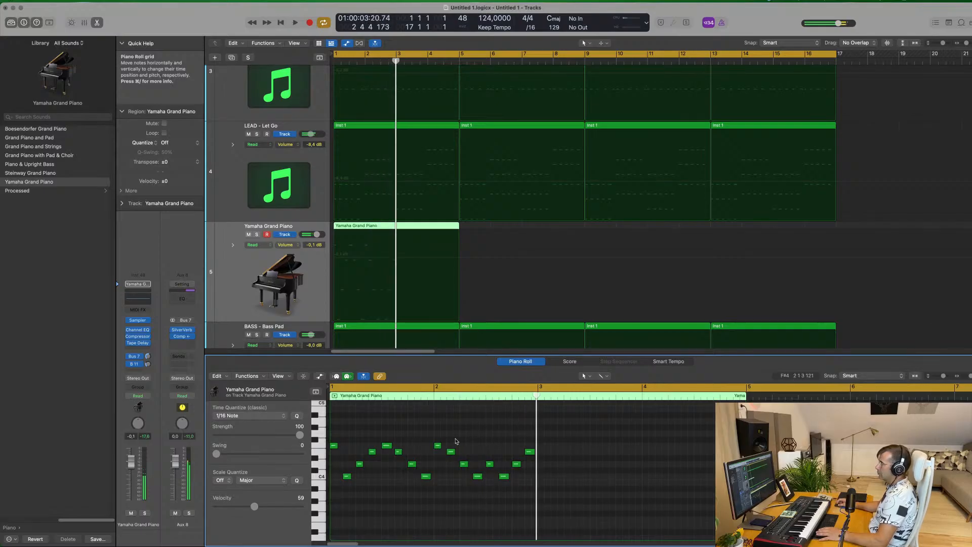
pyautogui.moveTo(437, 439); pyautogui.dragTo(598, 498)
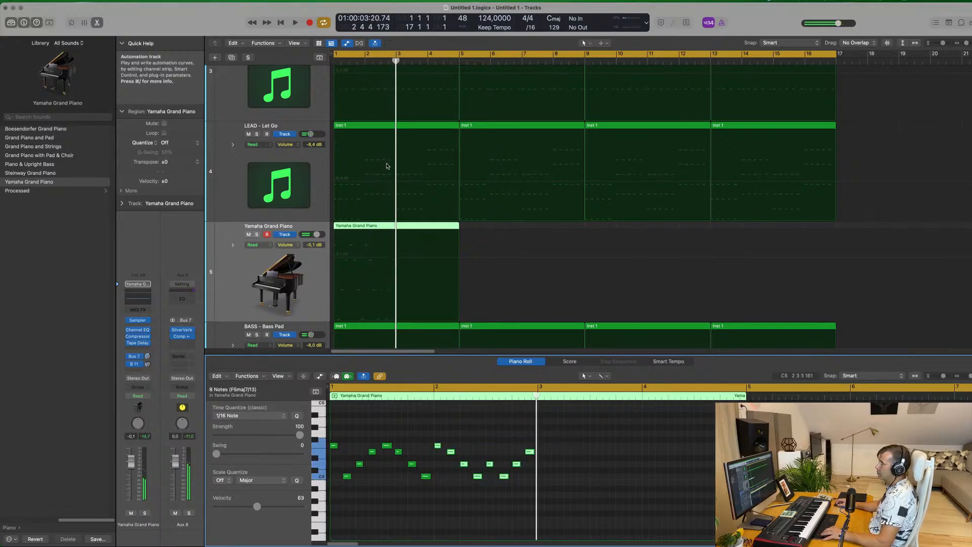
pyautogui.click(365, 226)
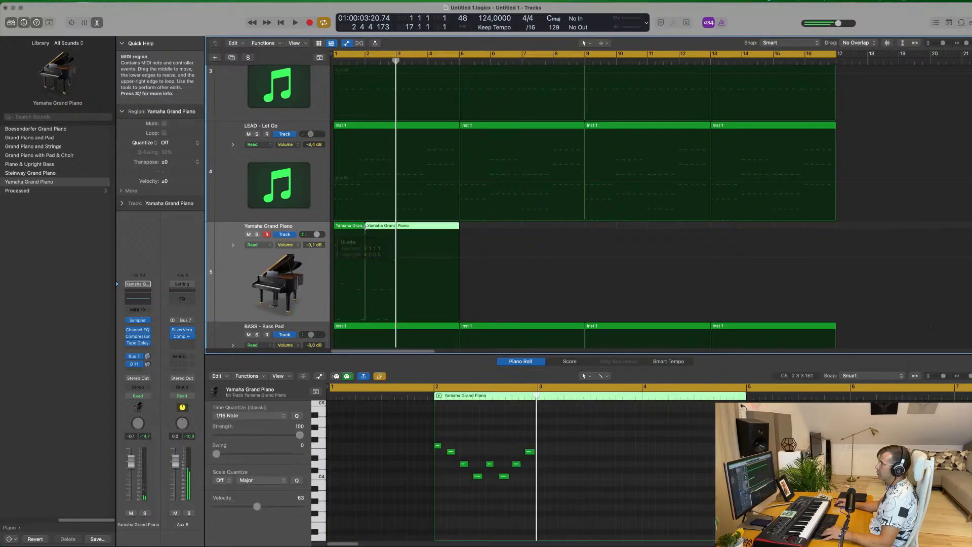
pyautogui.moveTo(389, 227); pyautogui.dragTo(676, 226)
# Step: Repeat the one-bar piano region at bar 1 three times to fill bars 1 to 4
pyautogui.click(345, 227)
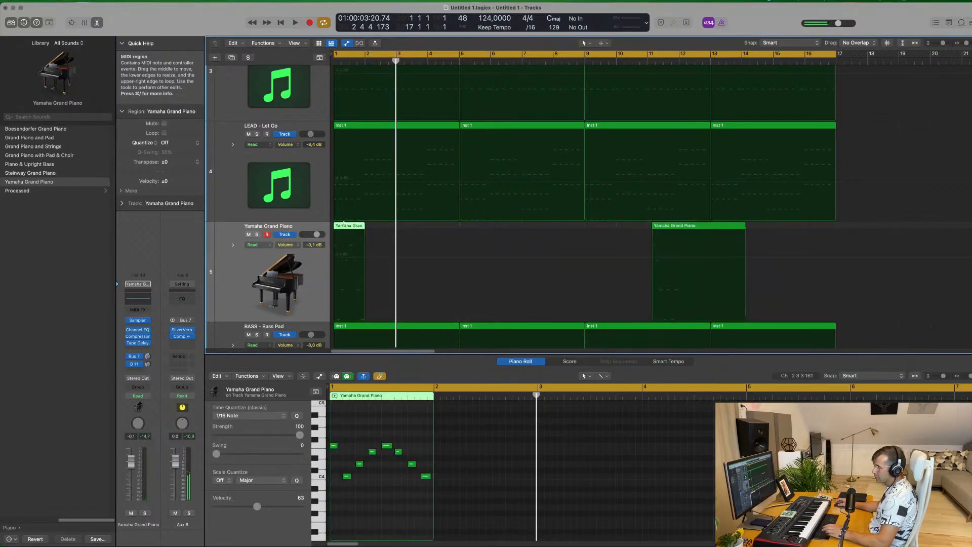
pyautogui.press('super+r')
pyautogui.press('super+r')
pyautogui.press('super+r')
# Step: Play the project and set the piano track's volume to -3.0 dB
pyautogui.press('space')
pyautogui.click(321, 270)
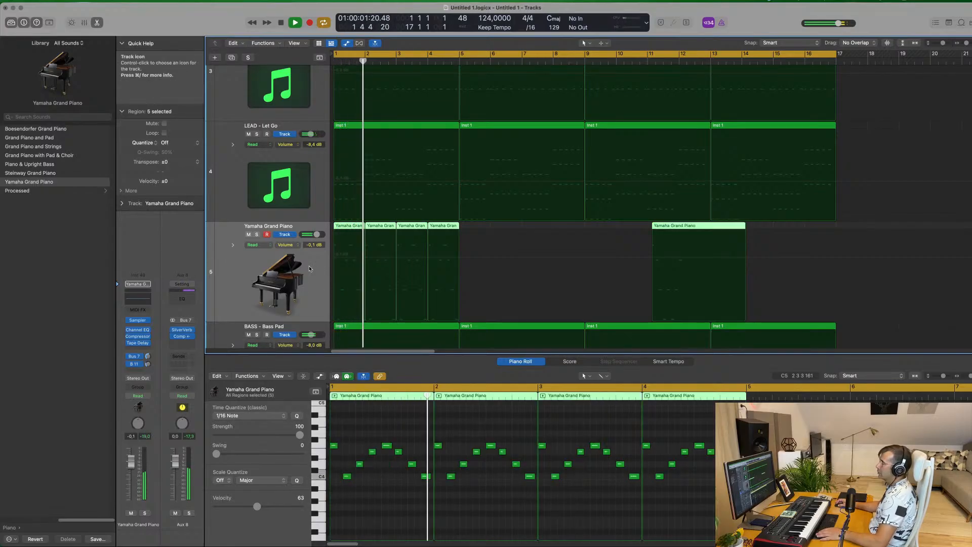
pyautogui.moveTo(316, 234); pyautogui.dragTo(314, 235)
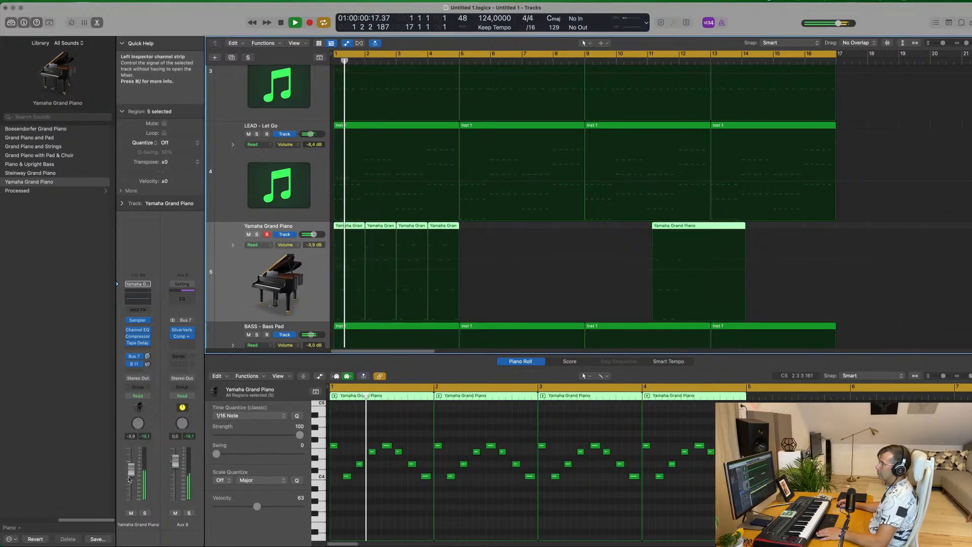
pyautogui.moveTo(131, 471); pyautogui.dragTo(131, 468)
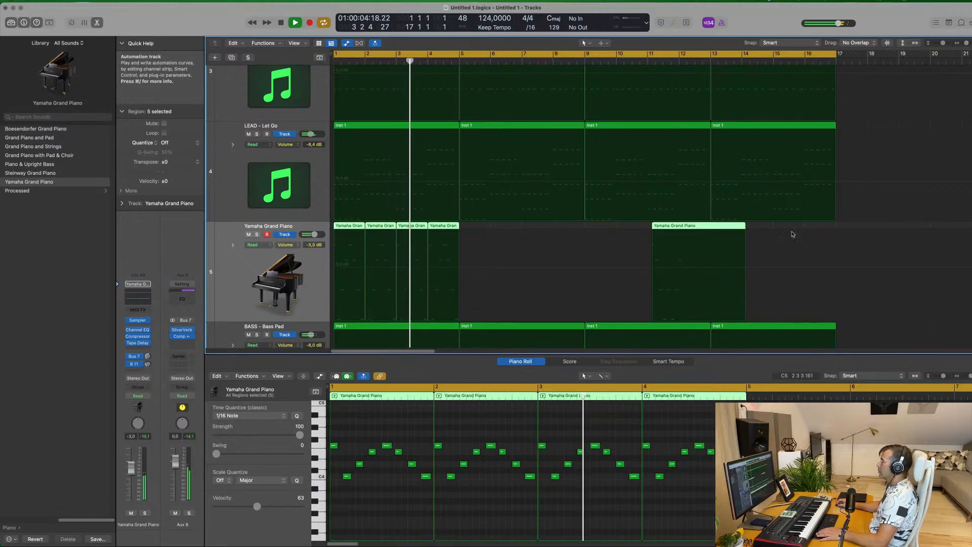
# Step: Move the separated piano region to bar 9, split it at bar 10, and delete the remainder
pyautogui.moveTo(661, 223); pyautogui.dragTo(598, 228)
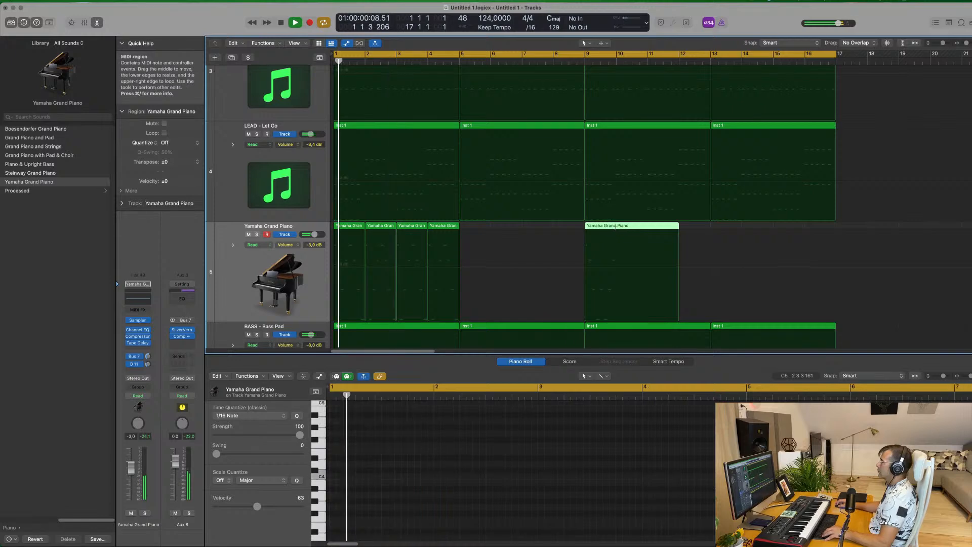
pyautogui.click(615, 227)
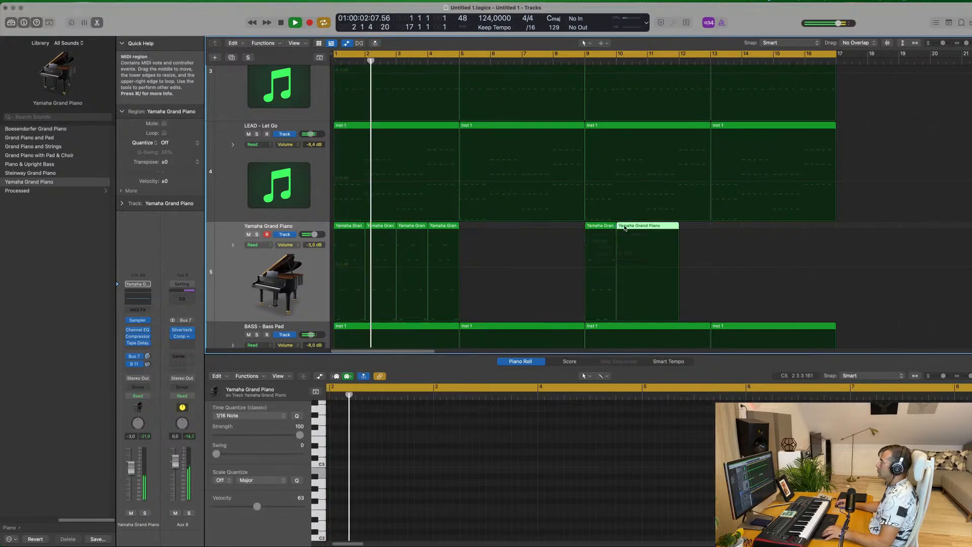
pyautogui.press('Delete')
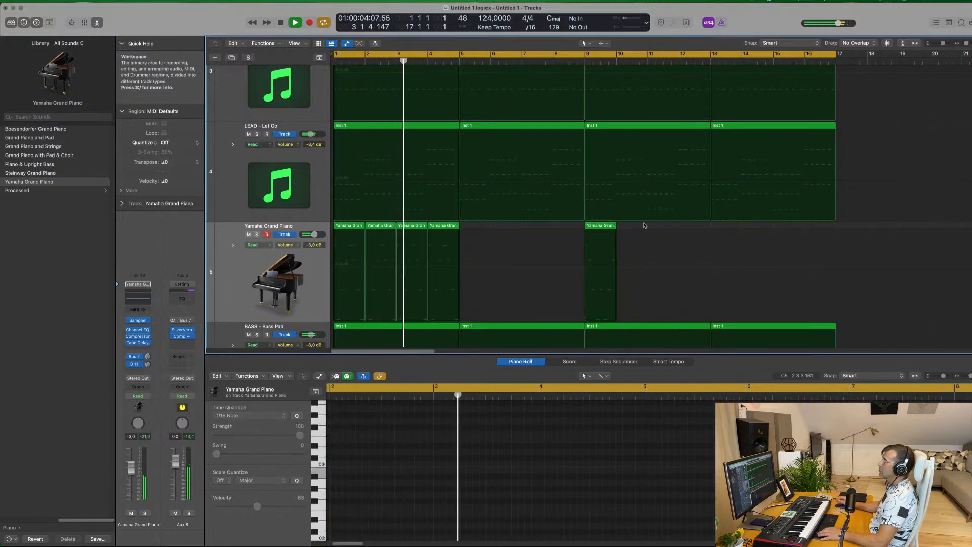
# Step: Move the one-bar piano region from bar 9 to bar 5 and repeat it three times up to bar 9
pyautogui.click(602, 227)
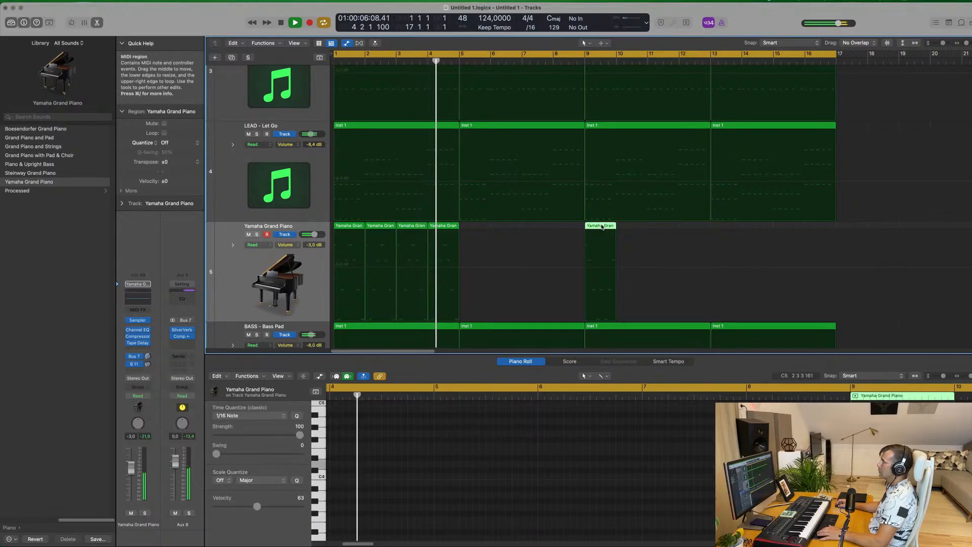
pyautogui.moveTo(602, 227); pyautogui.dragTo(484, 233)
pyautogui.press('Return')
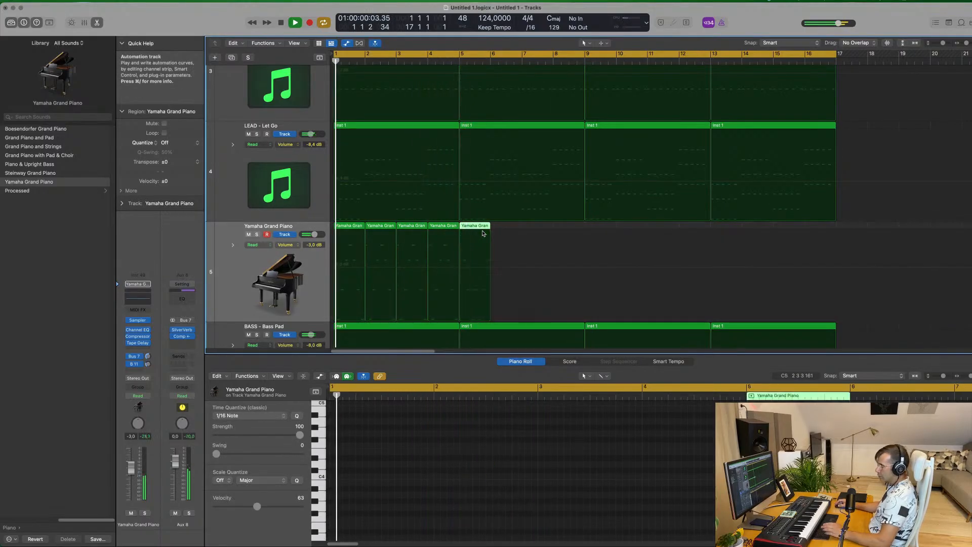
pyautogui.press('super+r')
pyautogui.press('super+r')
pyautogui.press('super+r')
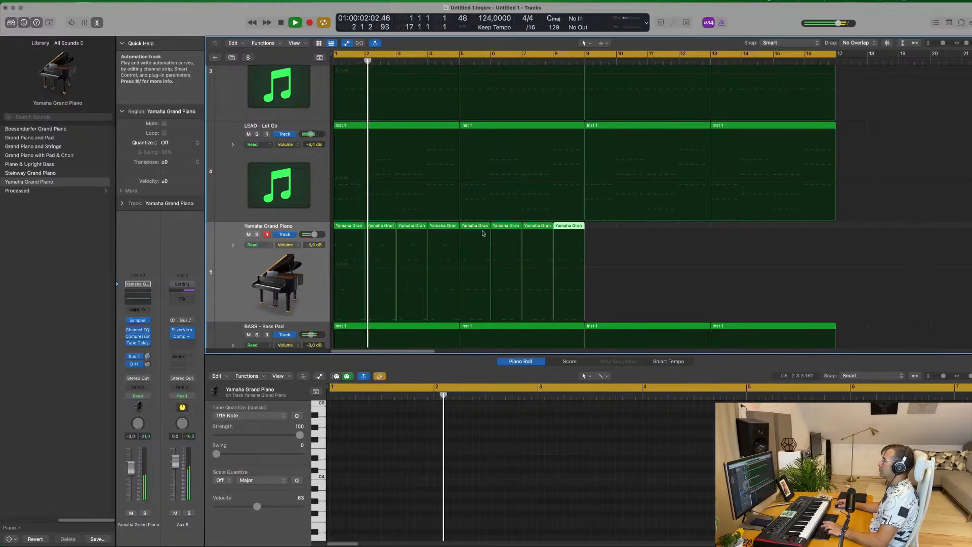
# Step: Delete the four piano regions in bars 1 to 4
pyautogui.scroll(3, 312, 252)
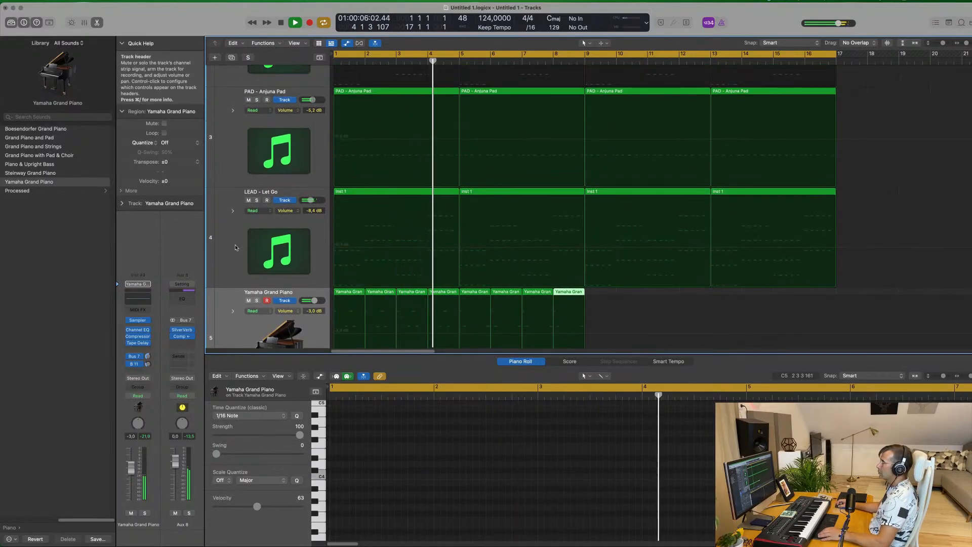
pyautogui.scroll(-3, 235, 247)
pyautogui.press('super+Up')
pyautogui.press('super+Up')
pyautogui.press('super+Up')
pyautogui.press('super+Up')
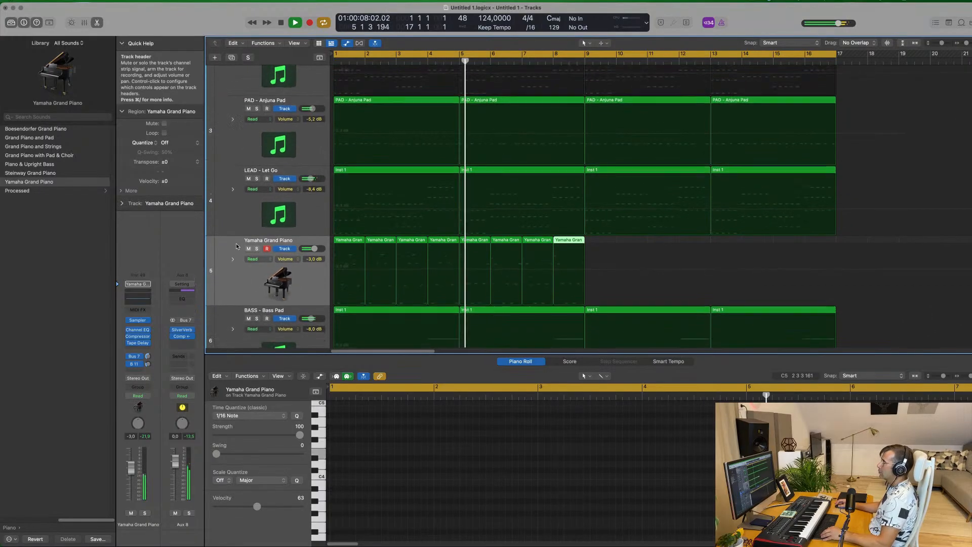
pyautogui.press('super+Left')
pyautogui.press('super+Left')
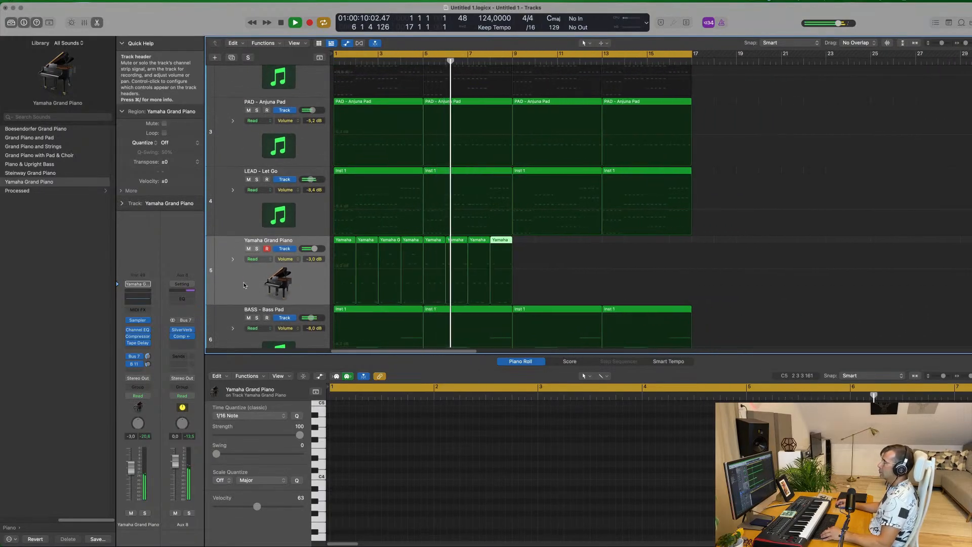
pyautogui.press('super+Right')
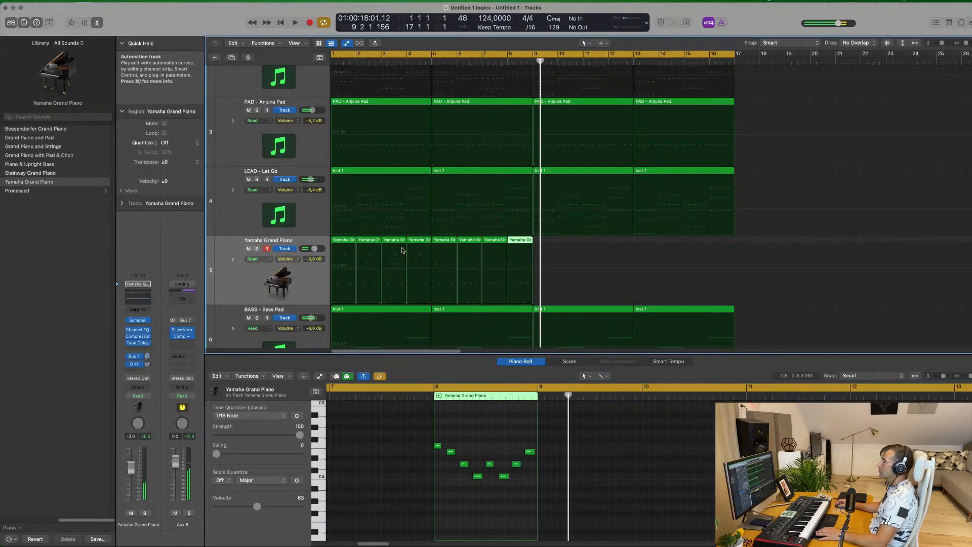
pyautogui.click(419, 243)
pyautogui.press('Delete')
pyautogui.moveTo(420, 245); pyautogui.dragTo(341, 242)
pyautogui.press('Delete')
# Step: Move the four piano regions from bar 5 to bar 1 and play the project
pyautogui.moveTo(557, 243); pyautogui.dragTo(418, 241)
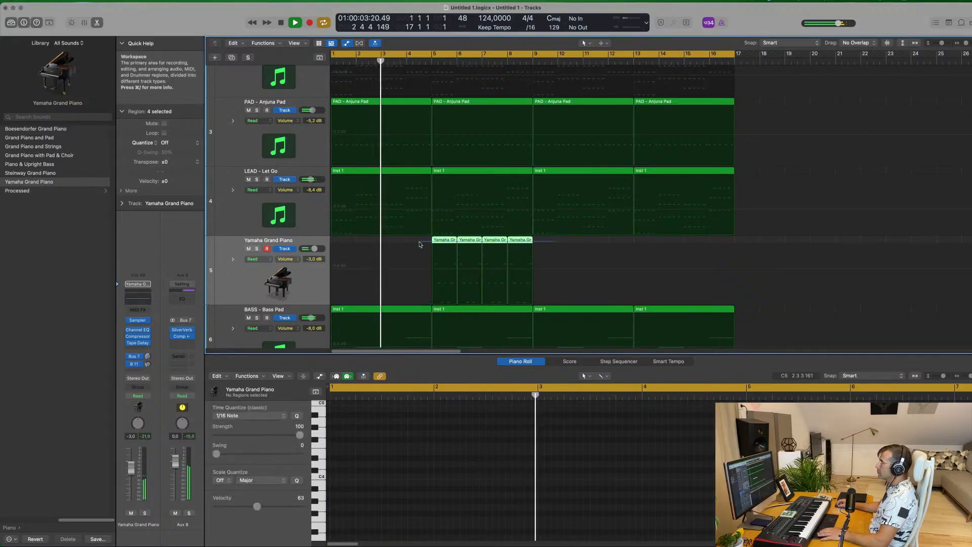
pyautogui.press('space')
pyautogui.moveTo(408, 273); pyautogui.dragTo(305, 274)
pyautogui.press('space')
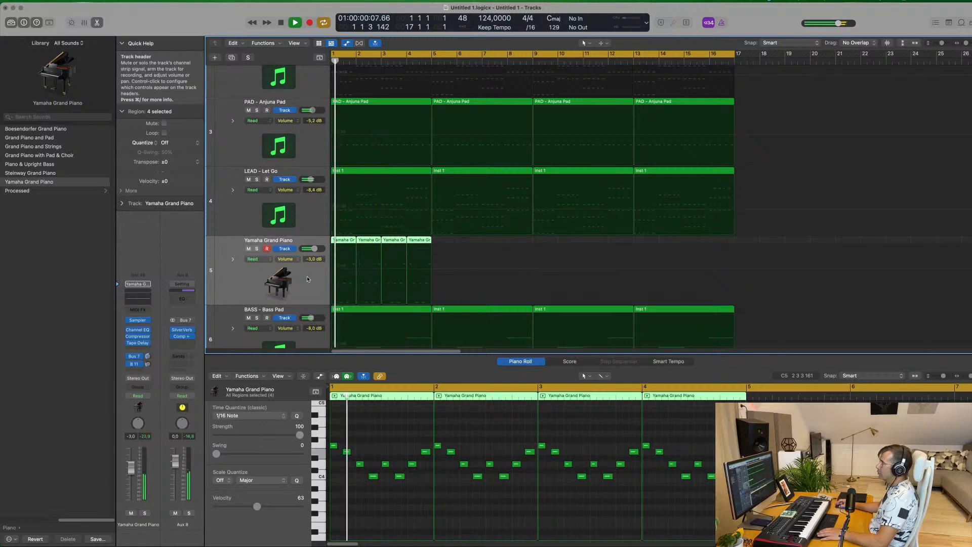
# Step: Enlarge the Piano Roll and show the Note Velocity lane for the piano regions
pyautogui.moveTo(404, 353); pyautogui.dragTo(316, 269)
pyautogui.click(303, 291)
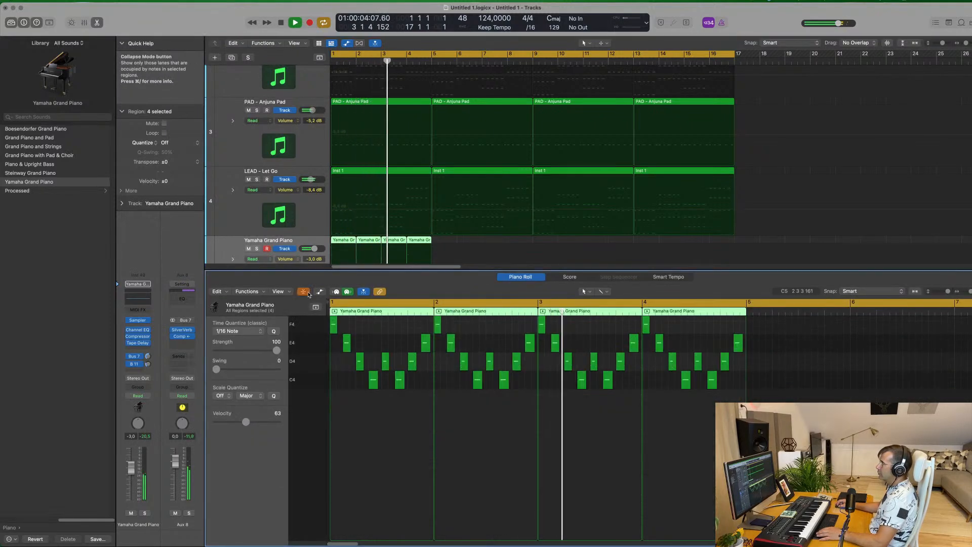
pyautogui.click(307, 292)
pyautogui.click(319, 292)
pyautogui.press('space')
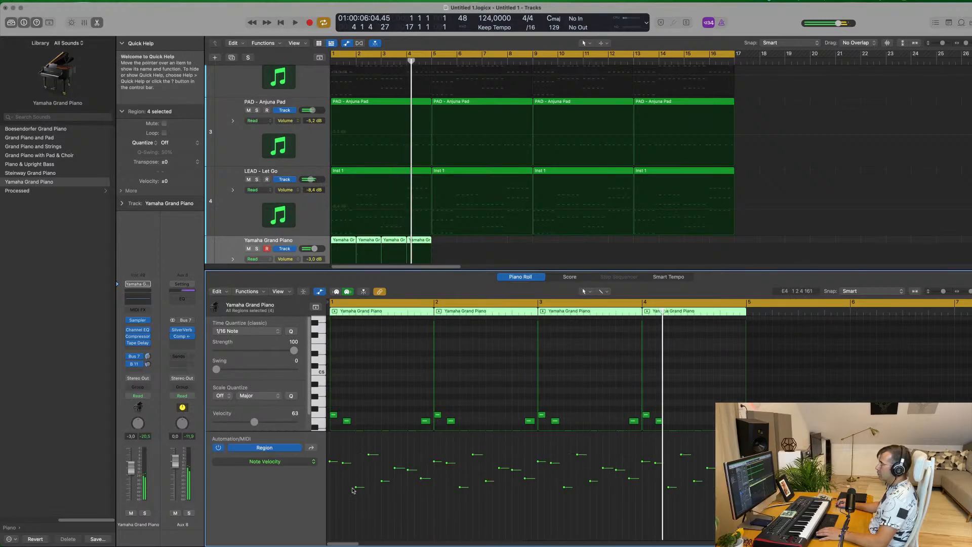
# Step: Raise the quieter note velocities in the first piano bar, setting the bar's last note to 106
pyautogui.moveTo(356, 489); pyautogui.dragTo(411, 461)
pyautogui.press('space')
pyautogui.press('space')
pyautogui.click(420, 478)
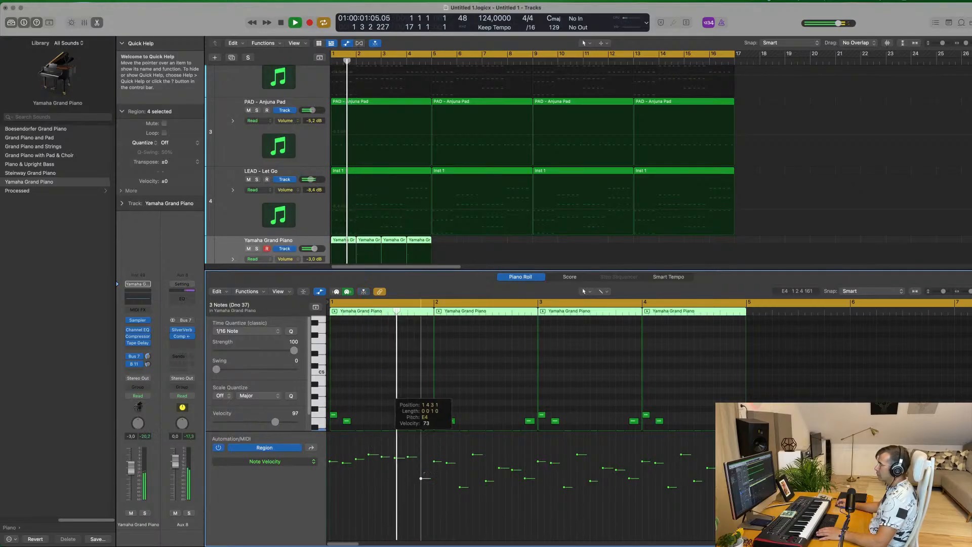
pyautogui.press('space')
pyautogui.press('space')
pyautogui.moveTo(425, 457); pyautogui.dragTo(426, 451)
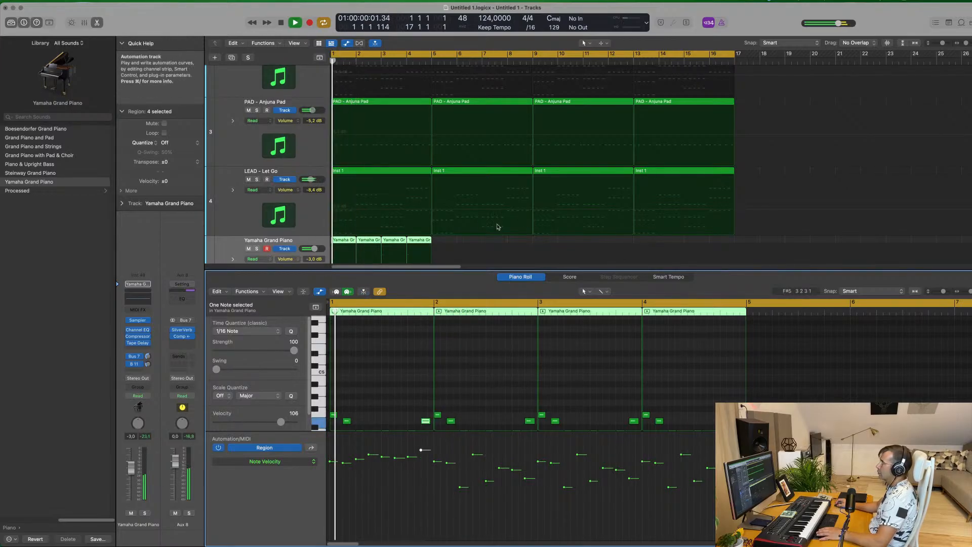
# Step: Delete the three piano regions in bars 2 to 4
pyautogui.scroll(-2, 469, 204)
pyautogui.click(469, 205)
pyautogui.moveTo(469, 204); pyautogui.dragTo(368, 209)
pyautogui.press('Delete')
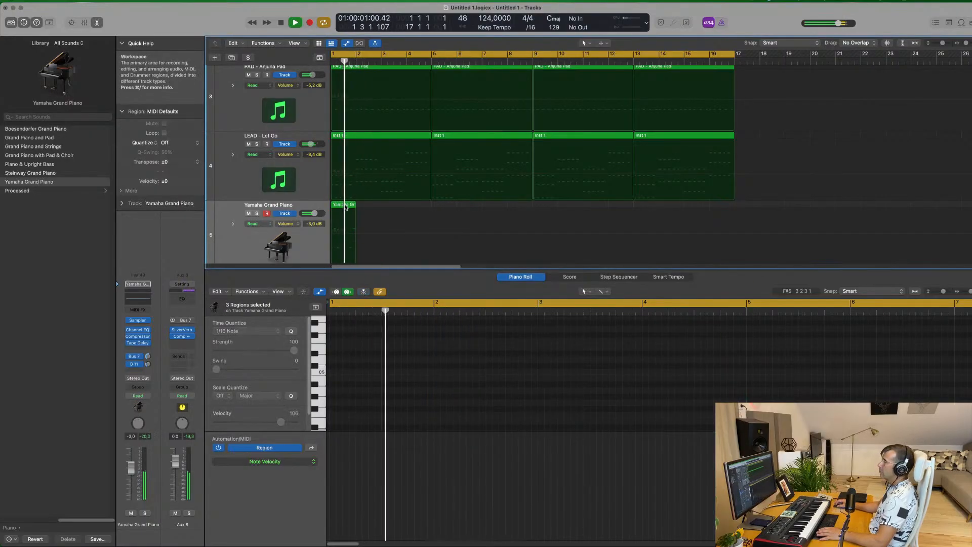
# Step: Repeat the velocity-edited piano region at bar 1 three times to fill bars 1 to 4
pyautogui.click(342, 205)
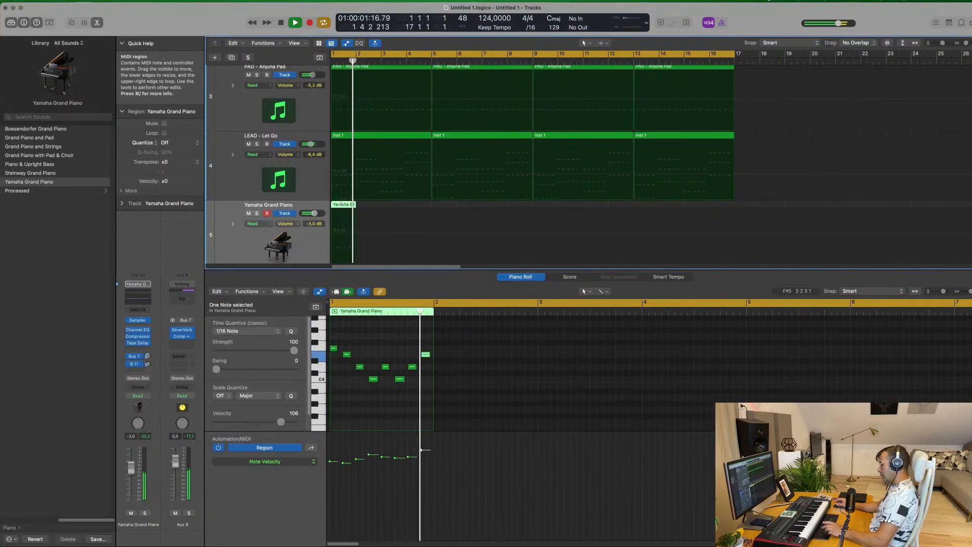
pyautogui.press('super+r')
pyautogui.press('super+r')
pyautogui.press('super+r')
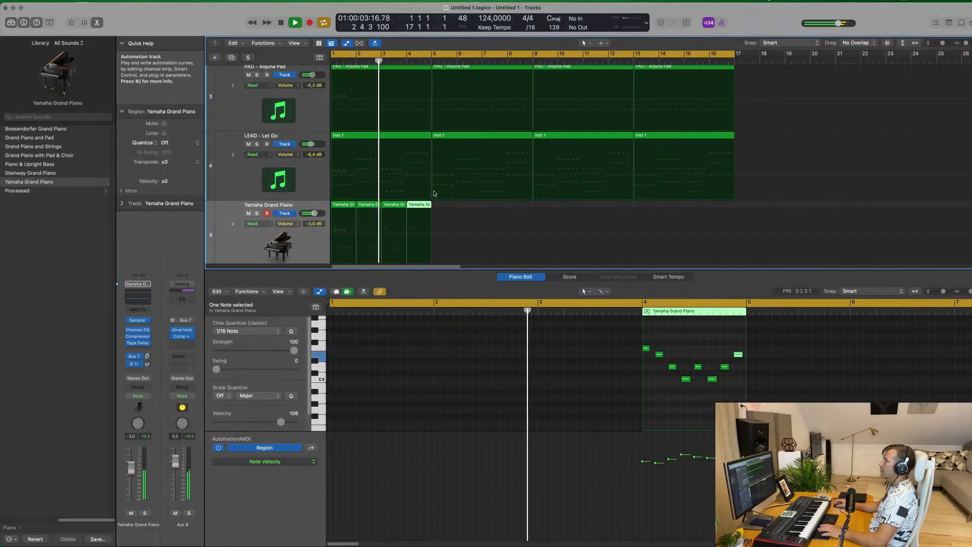
# Step: Select all four piano regions and repeat the group three times up to bar 17
pyautogui.click(281, 208)
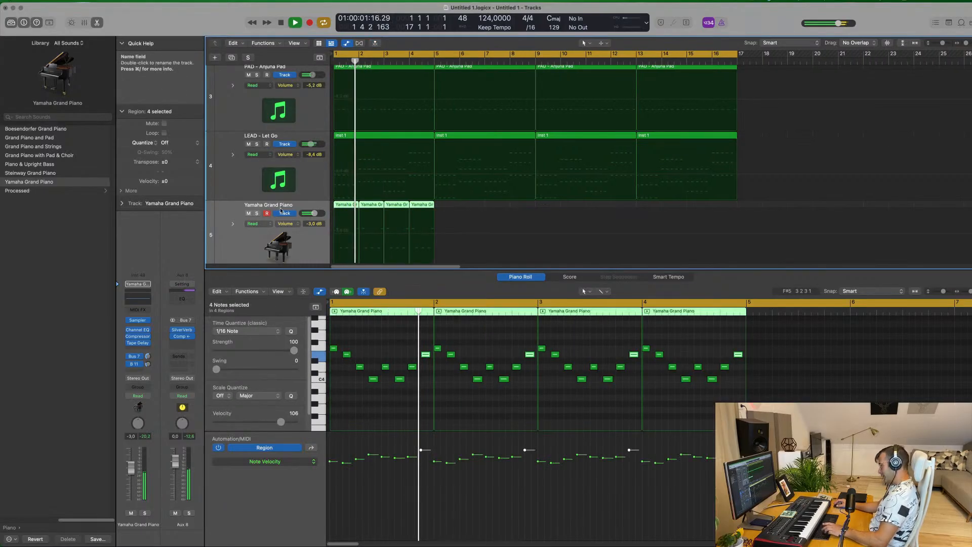
pyautogui.press('super+r')
pyautogui.press('super+r')
pyautogui.press('super+r')
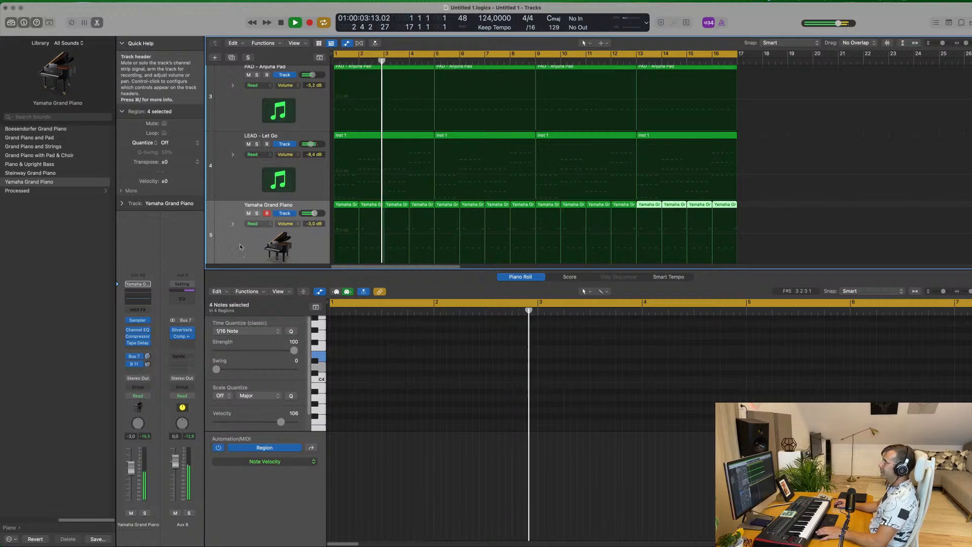
# Step: Play the project and lower the Yamaha Grand Piano track's volume to about -4.9 dB
pyautogui.click(253, 242)
pyautogui.press('space')
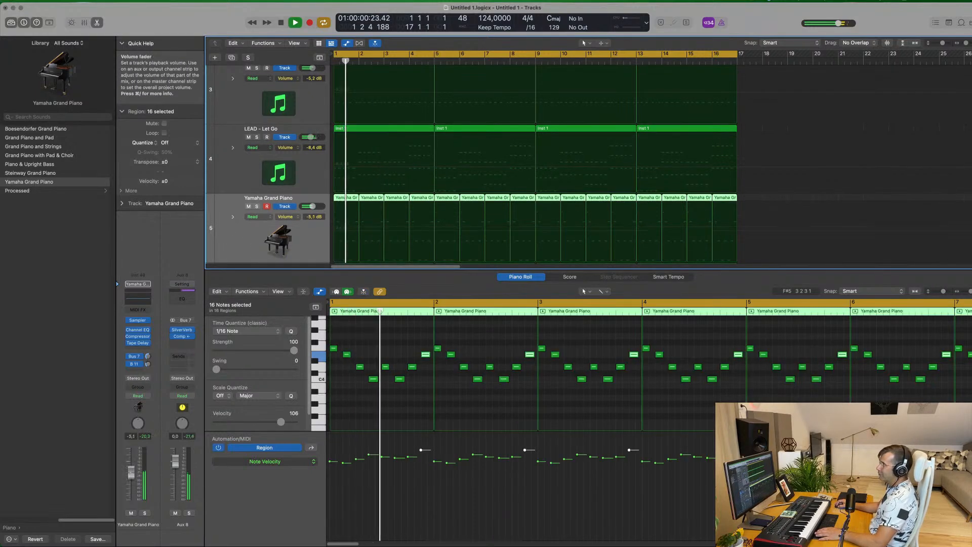
pyautogui.moveTo(312, 206); pyautogui.dragTo(313, 206)
# Step: Mute the BASS - Bass Pad track
pyautogui.scroll(-8, 368, 206)
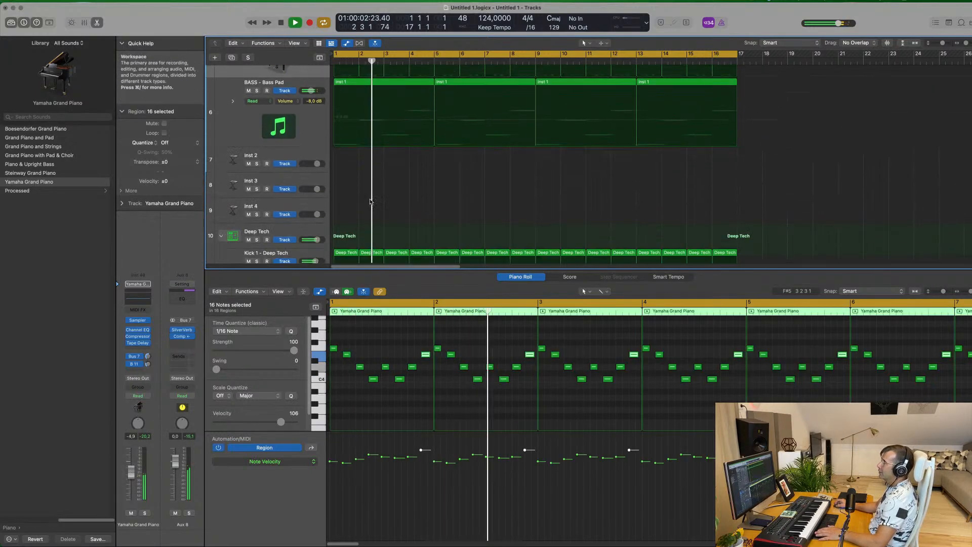
pyautogui.scroll(2, 366, 174)
pyautogui.press('space')
pyautogui.press('space')
pyautogui.click(248, 122)
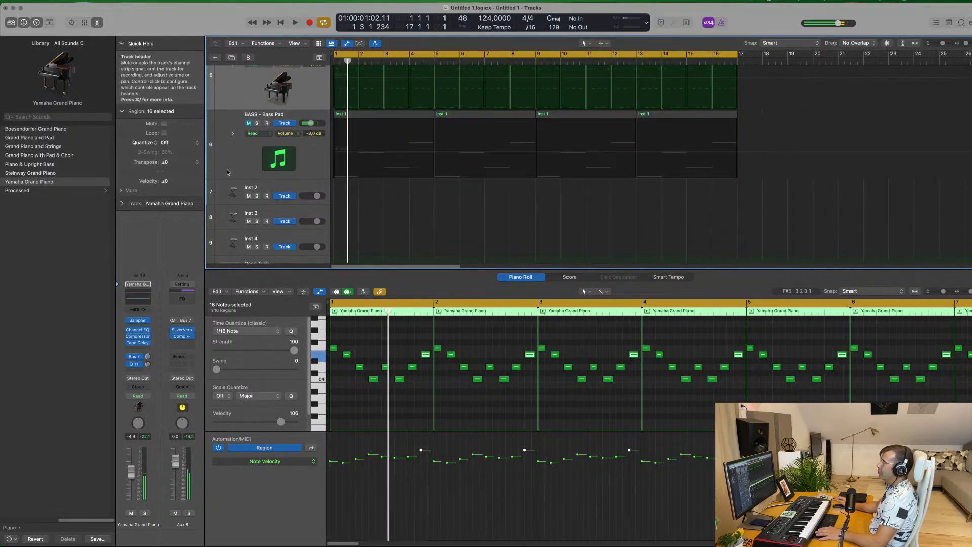
# Step: Play the project from the start and mute the LEAD - Let Go track
pyautogui.scroll(8, 245, 171)
pyautogui.press('space')
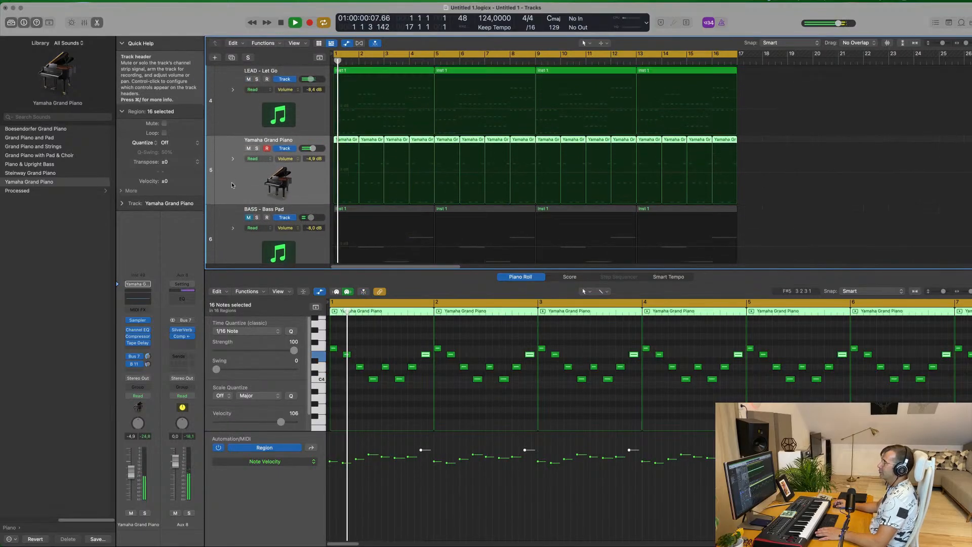
pyautogui.press('Return')
pyautogui.click(248, 116)
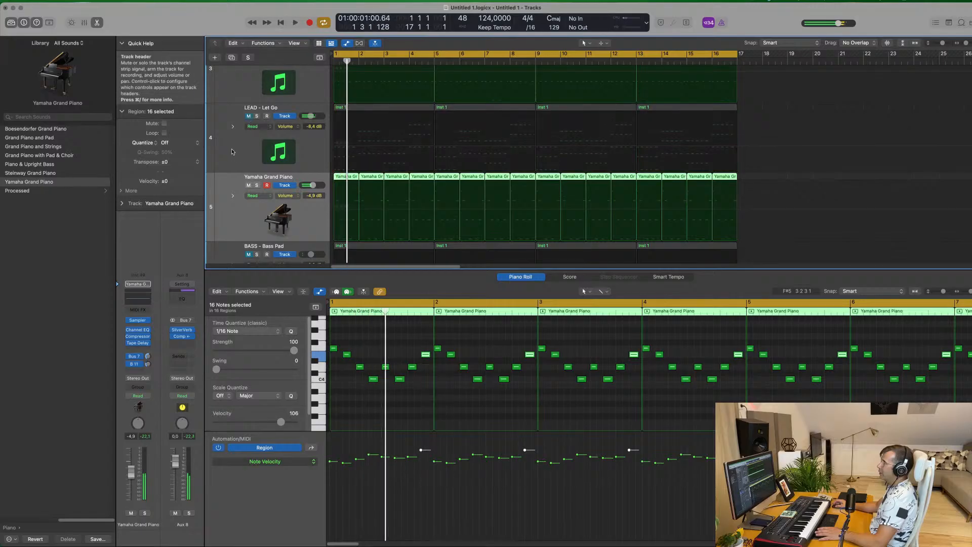
pyautogui.scroll(5, 232, 154)
pyautogui.scroll(-3, 393, 183)
pyautogui.scroll(-7, 392, 183)
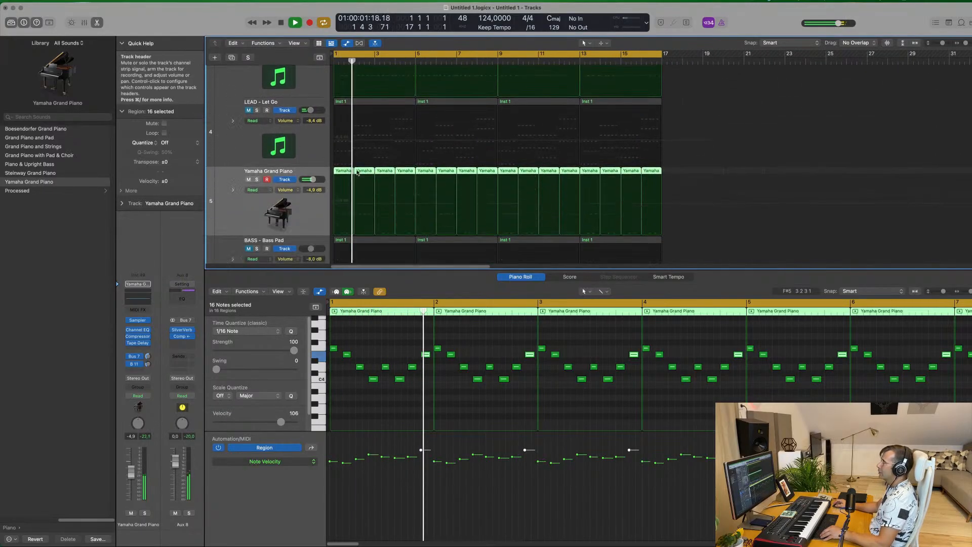
pyautogui.scroll(6, 400, 195)
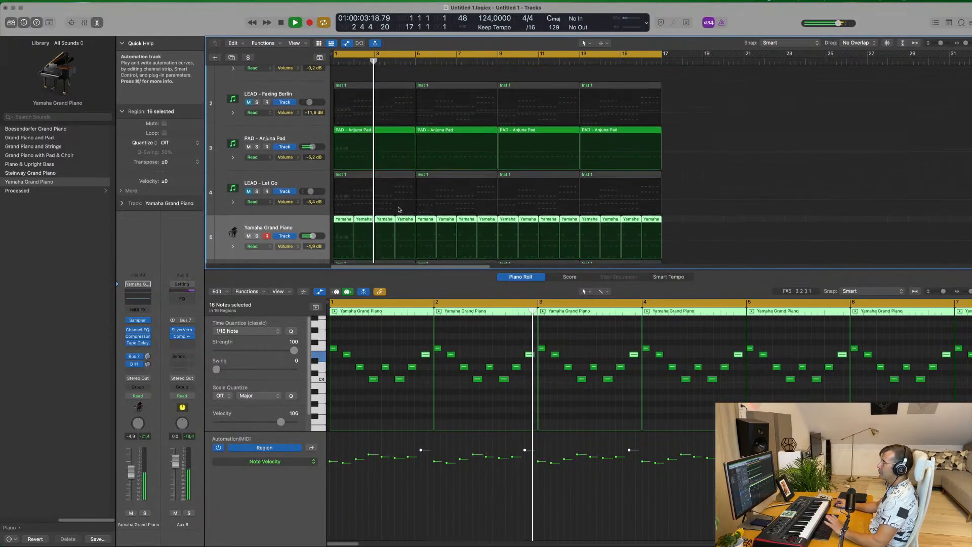
pyautogui.scroll(-8, 406, 207)
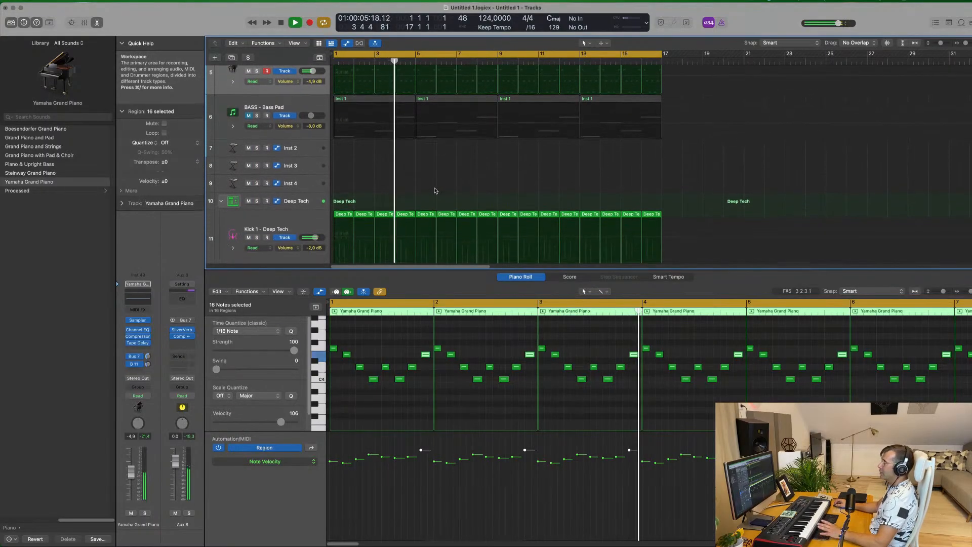
pyautogui.scroll(5, 438, 190)
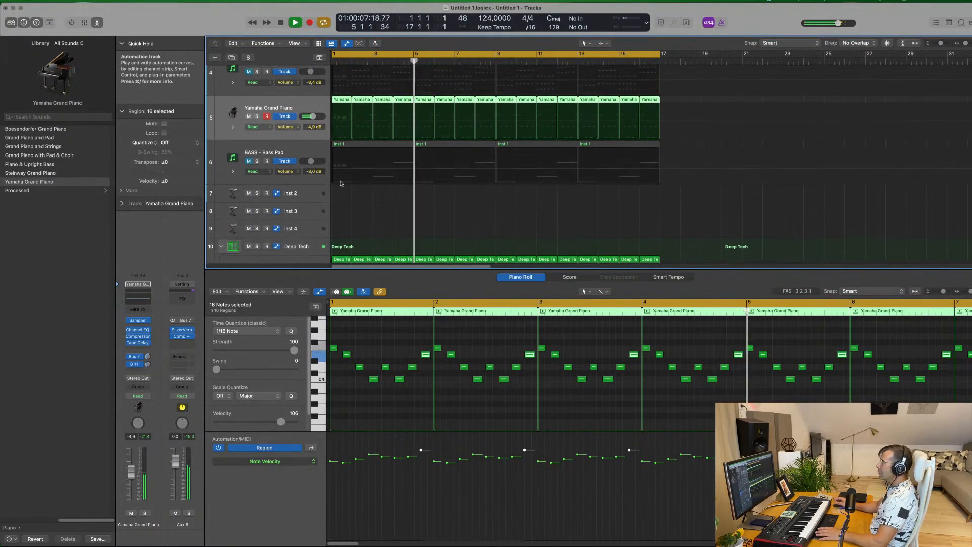
# Step: Duplicate the BASS - Bass Pad track, then unmute and record-enable the copy while the project plays from the start
pyautogui.click(307, 156)
pyautogui.press('Return')
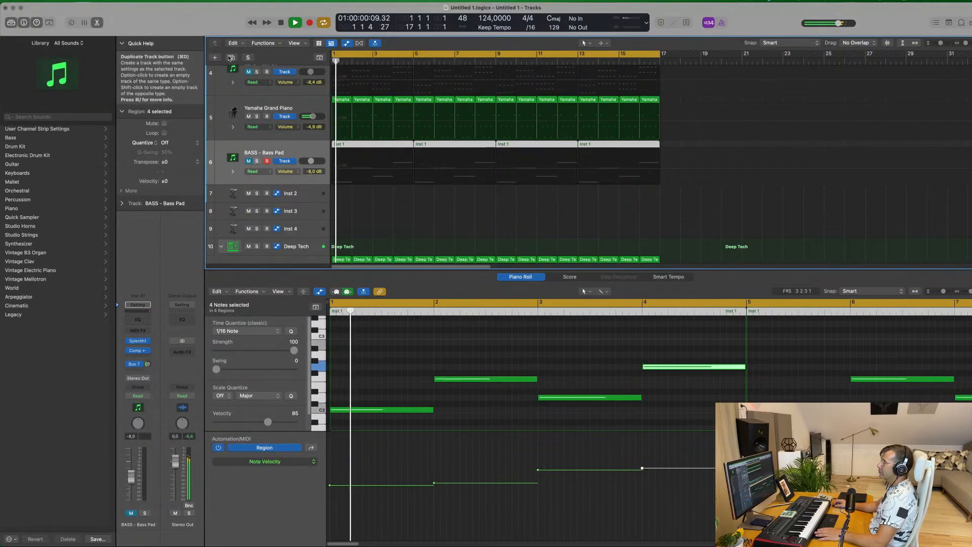
pyautogui.press('super+d')
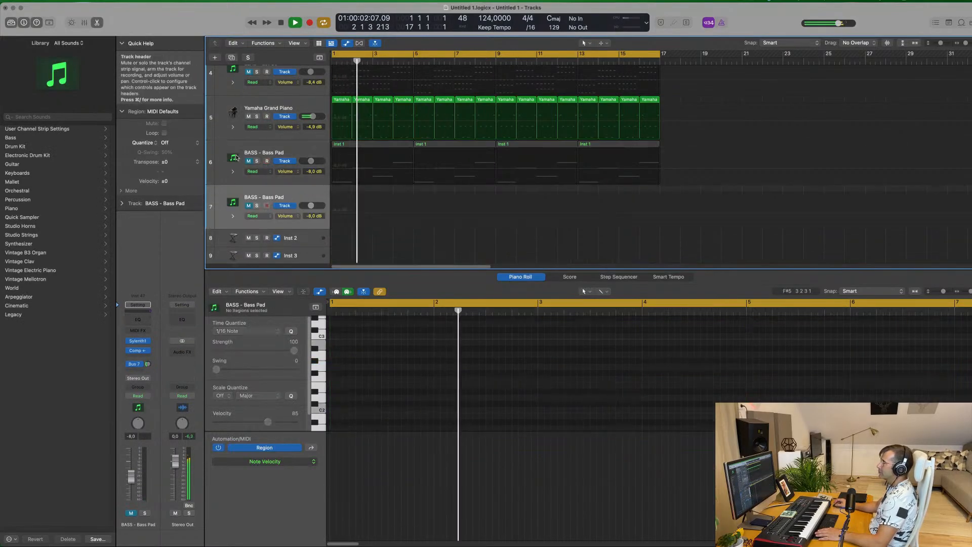
pyautogui.press('Return')
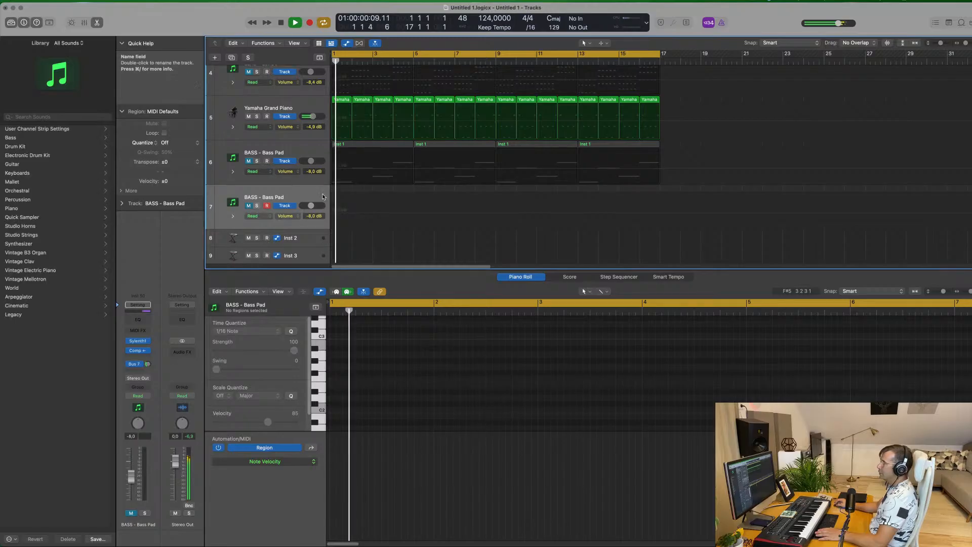
pyautogui.click(266, 205)
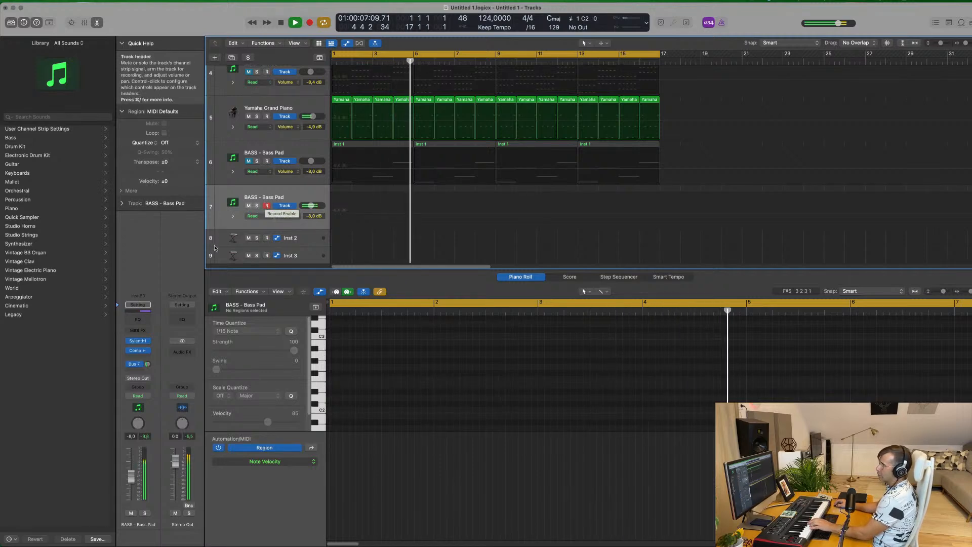
# Step: Open Sylenth1 on the duplicated bass track and audition its bass presets in order, settling on BASS - Fat Bass
pyautogui.click(139, 341)
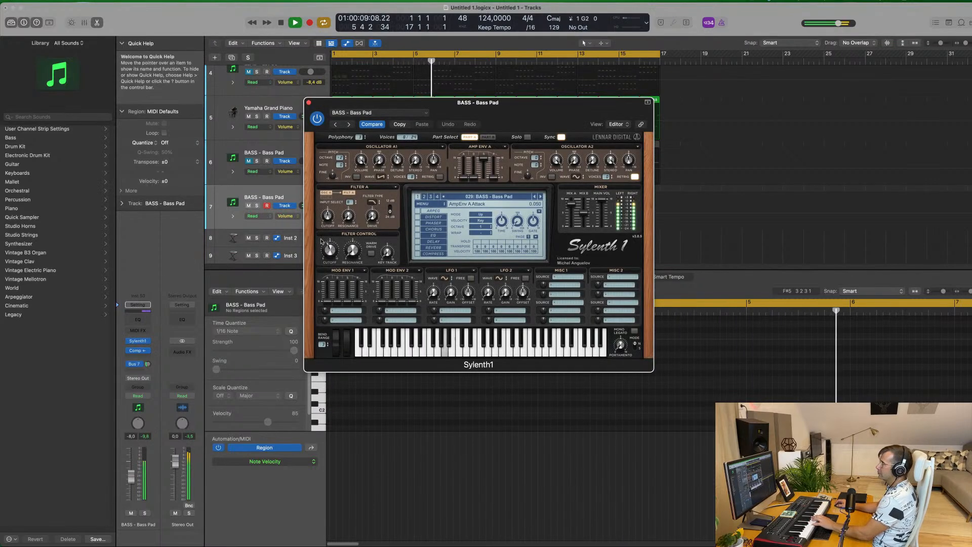
pyautogui.click(540, 197)
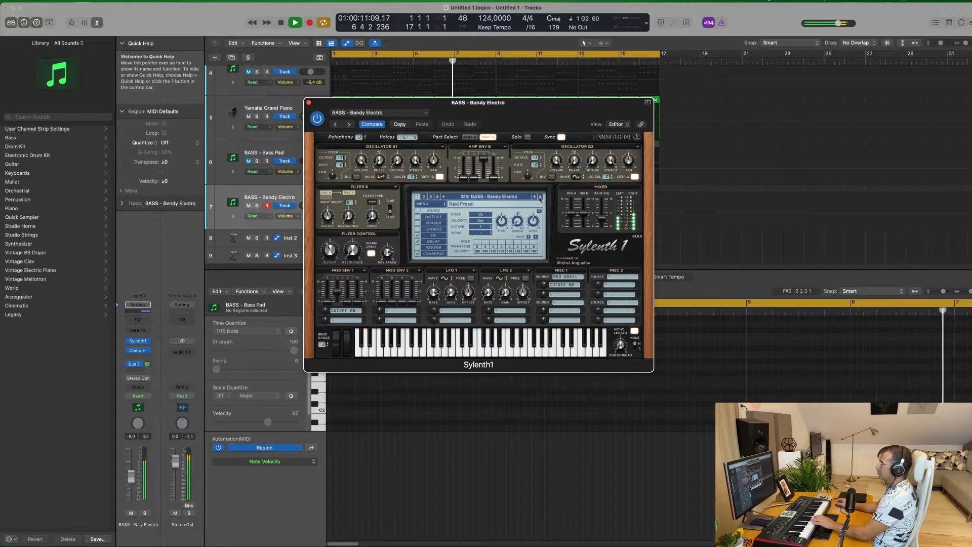
pyautogui.click(540, 197)
pyautogui.click(541, 197)
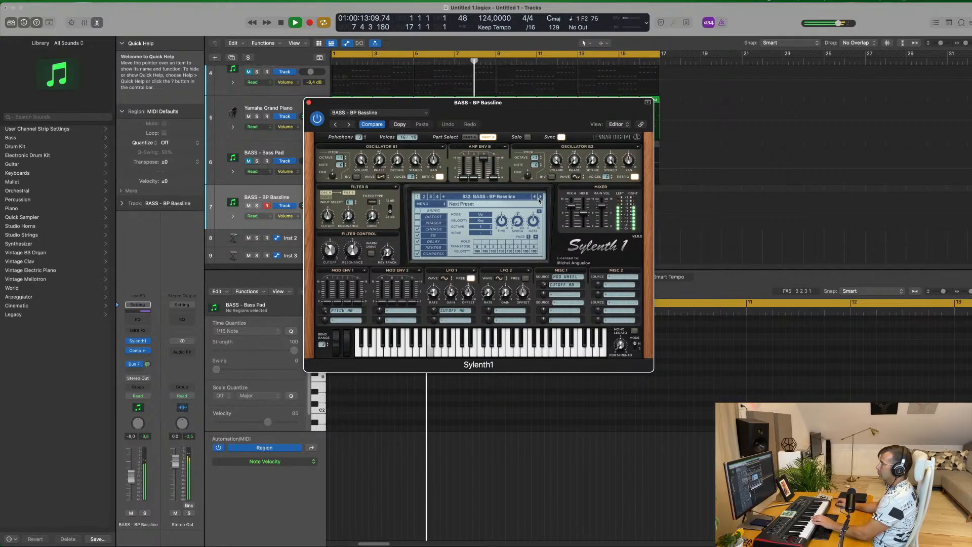
pyautogui.click(541, 197)
pyautogui.click(540, 197)
pyautogui.click(540, 197)
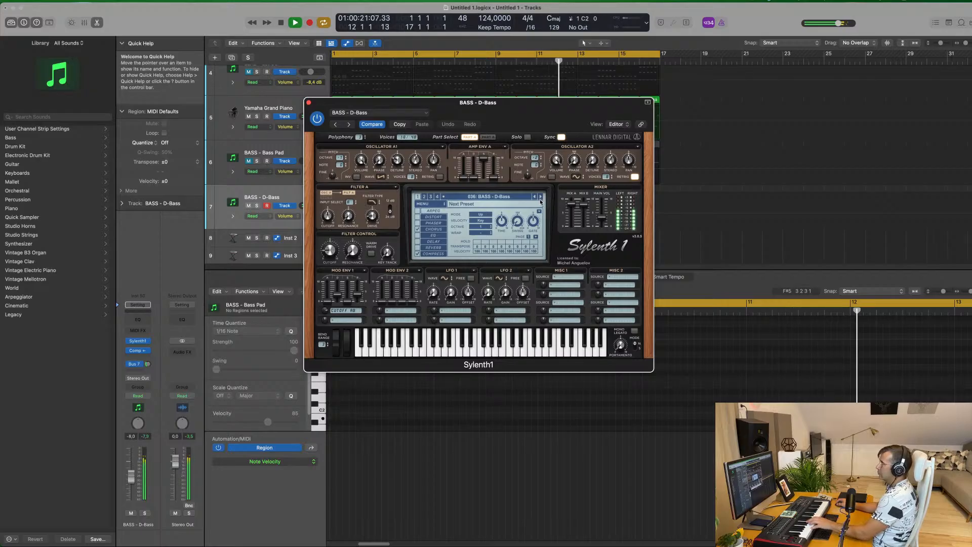
pyautogui.click(540, 197)
pyautogui.click(540, 197)
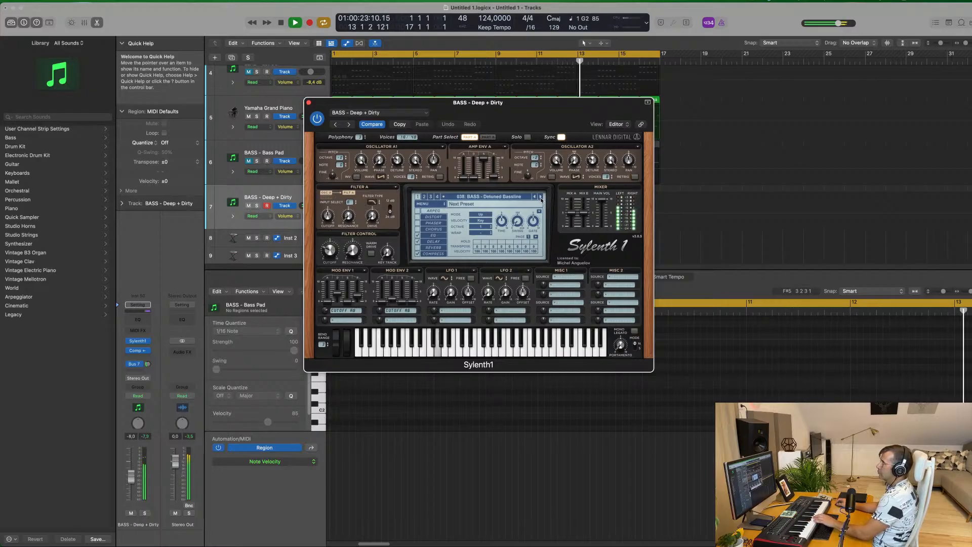
pyautogui.click(541, 197)
pyautogui.click(540, 197)
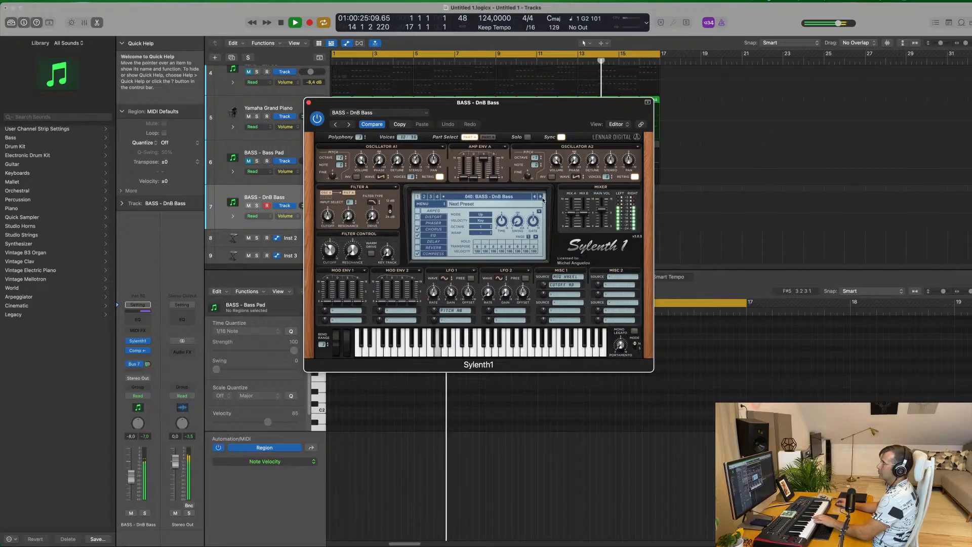
pyautogui.click(541, 197)
pyautogui.click(541, 197)
pyautogui.click(541, 197)
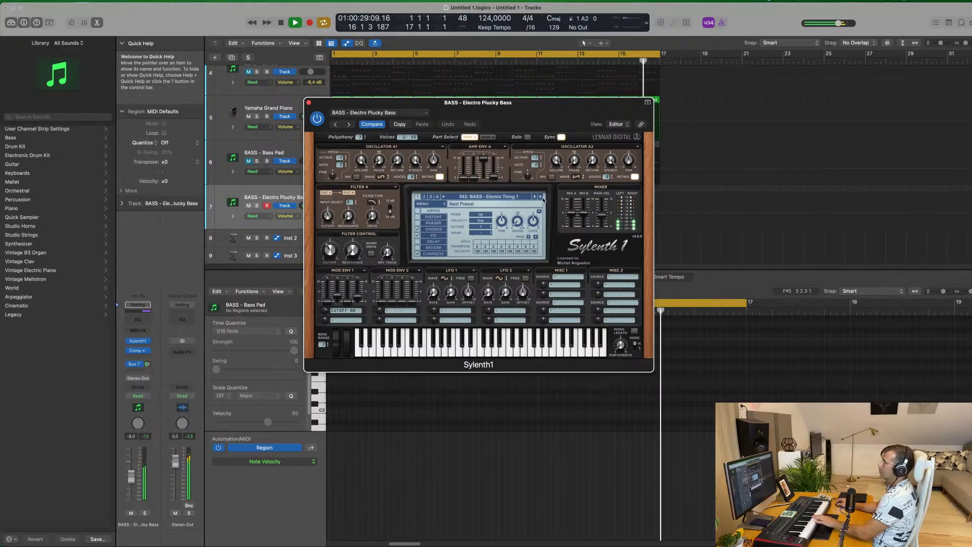
pyautogui.click(540, 197)
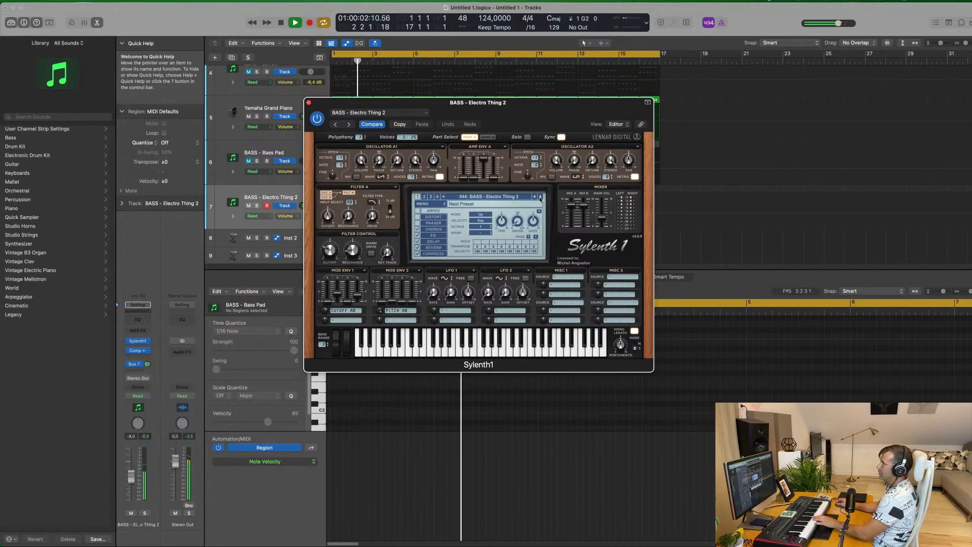
pyautogui.click(540, 197)
pyautogui.click(540, 197)
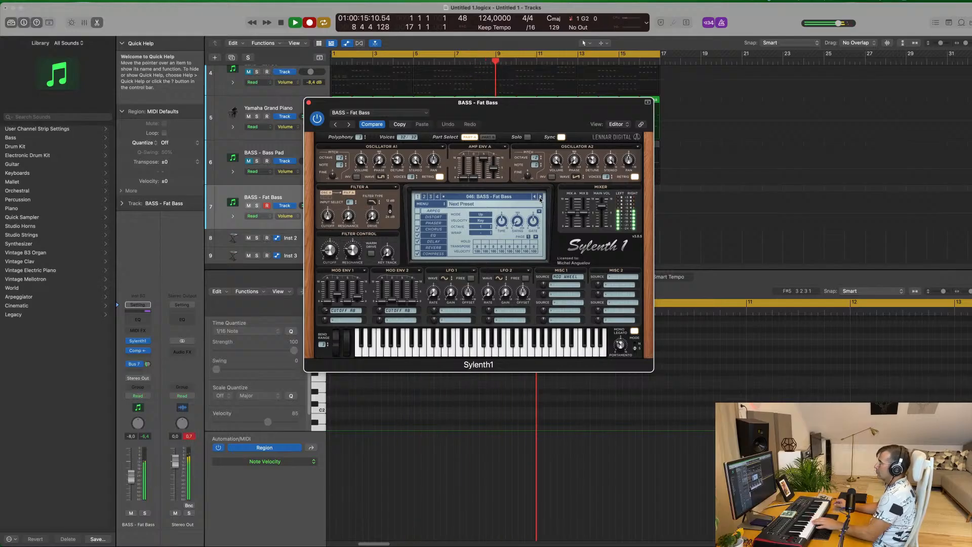
# Step: Stop recording the Fat Bass part, move the recorded four-bar region to bar 1 and play it from the start
pyautogui.moveTo(463, 103); pyautogui.dragTo(816, 99)
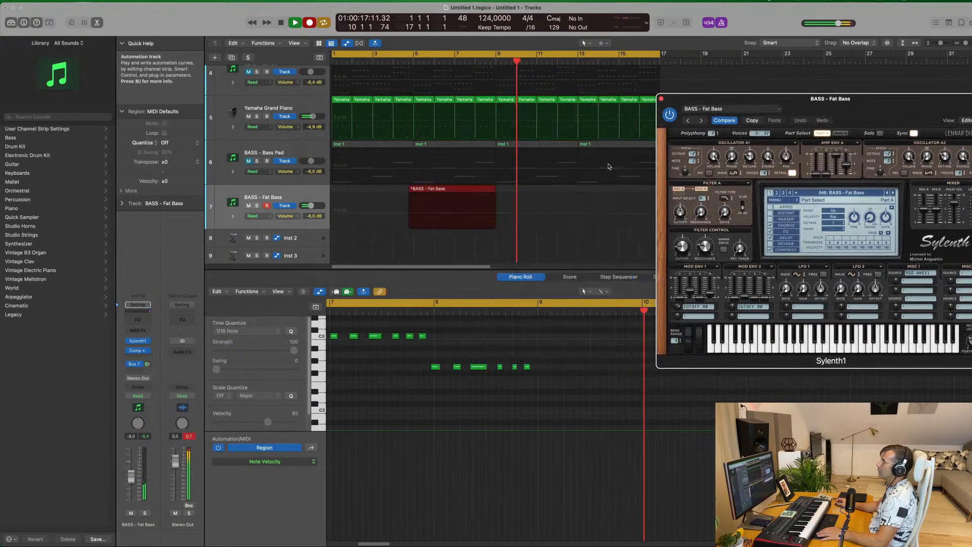
pyautogui.press('space')
pyautogui.moveTo(442, 190); pyautogui.dragTo(359, 190)
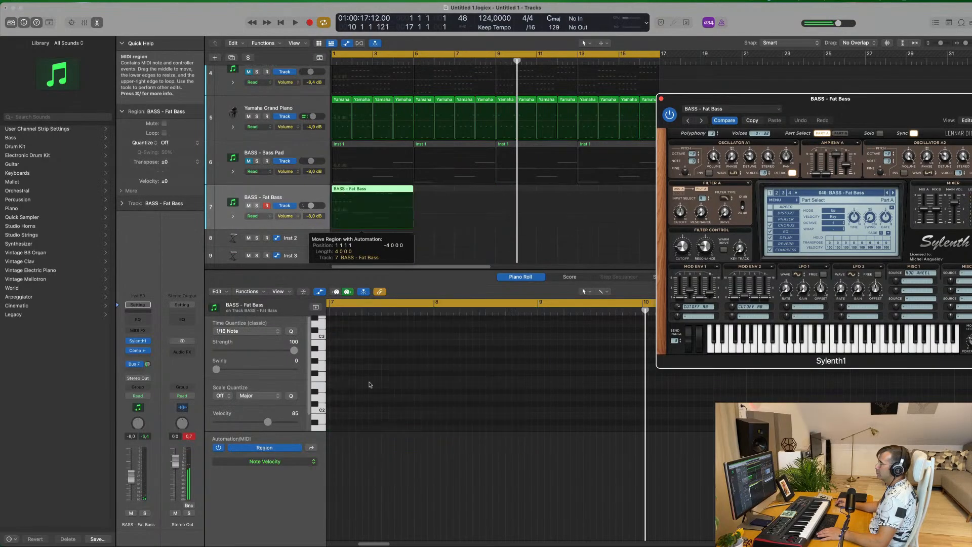
pyautogui.press('Return')
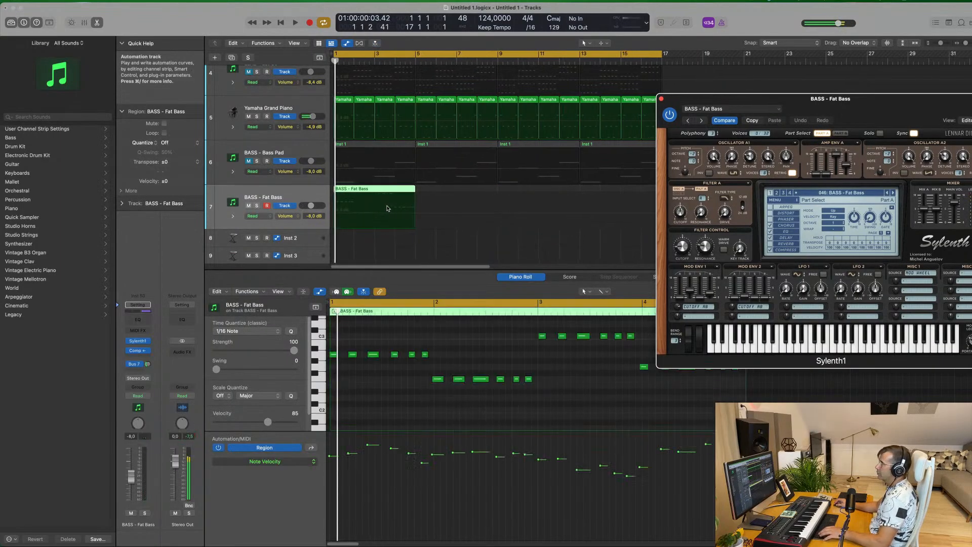
pyautogui.press('space')
# Step: Select all notes of the Fat Bass region in the piano roll and play through its four bars
pyautogui.click(477, 341)
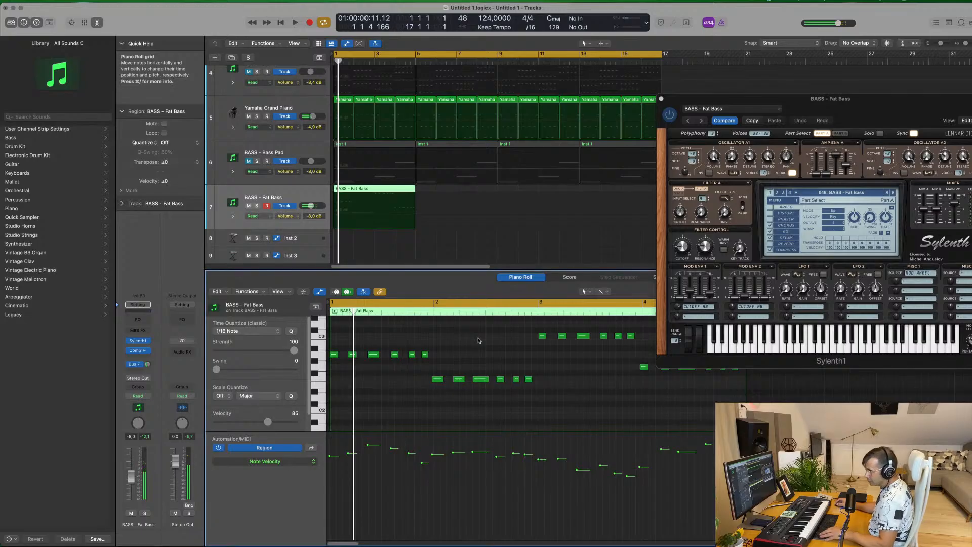
pyautogui.press('space')
pyautogui.hscroll(-4, 470, 348)
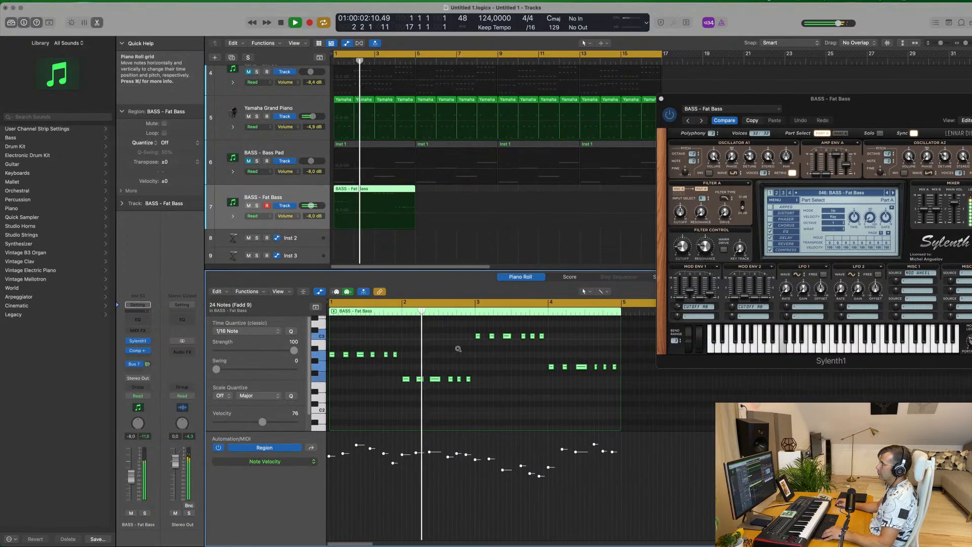
pyautogui.hscroll(5, 501, 363)
pyautogui.hscroll(-2, 503, 363)
pyautogui.press('space')
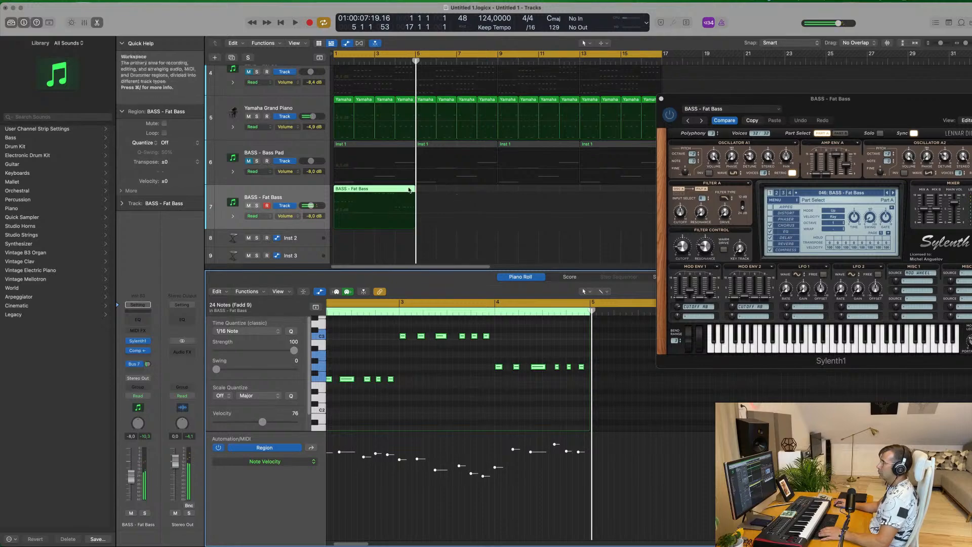
# Step: Mute the Yamaha Grand Piano and PAD - Anjuna Pad tracks to hear the Fat Bass without them
pyautogui.press('space')
pyautogui.moveTo(871, 114); pyautogui.dragTo(772, 123)
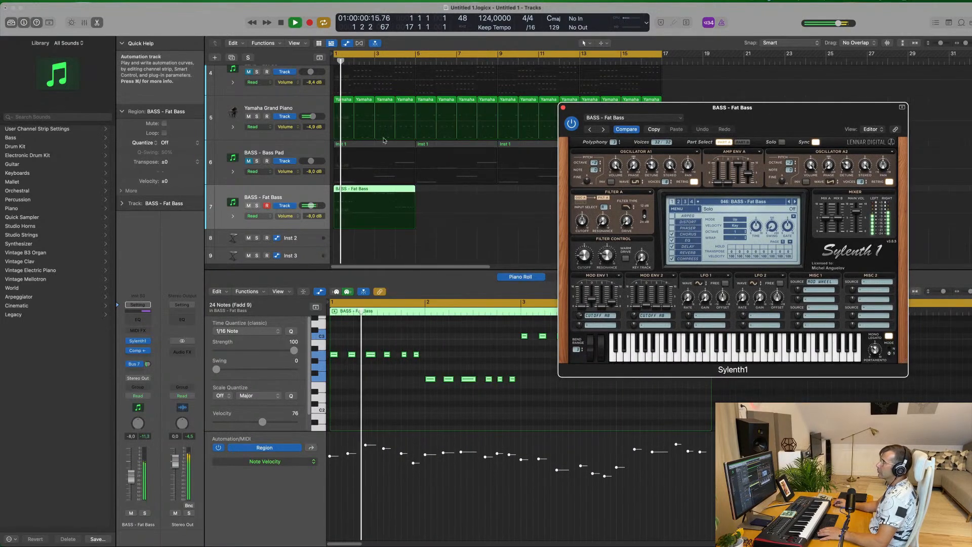
pyautogui.click(248, 116)
pyautogui.scroll(4, 246, 127)
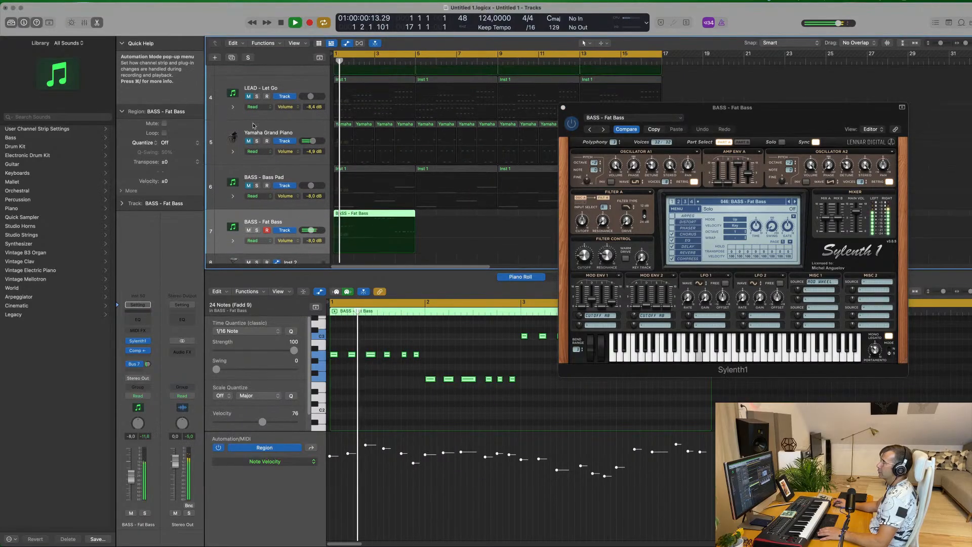
pyautogui.scroll(2, 246, 132)
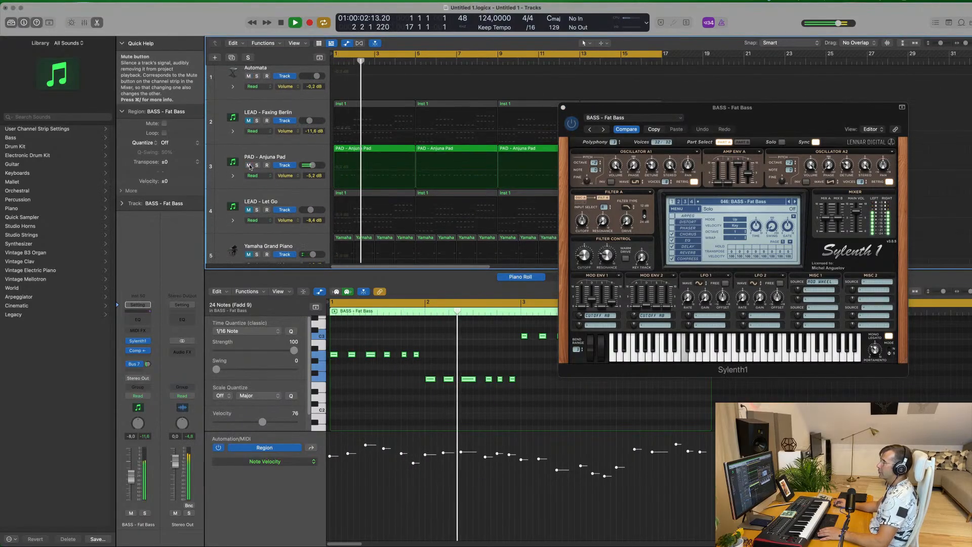
pyautogui.click(249, 164)
pyautogui.press('space')
pyautogui.press('space')
pyautogui.scroll(-5, 363, 157)
pyautogui.scroll(-3, 363, 157)
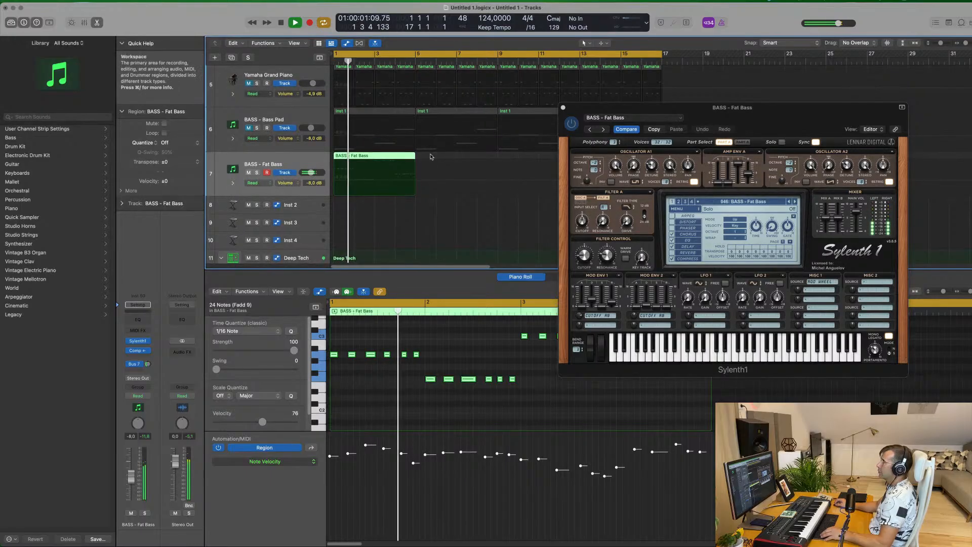
# Step: Repeat the Fat Bass region three times to fill 16 bars and play it from the start
pyautogui.press('super+r')
pyautogui.press('super+r')
pyautogui.press('super+r')
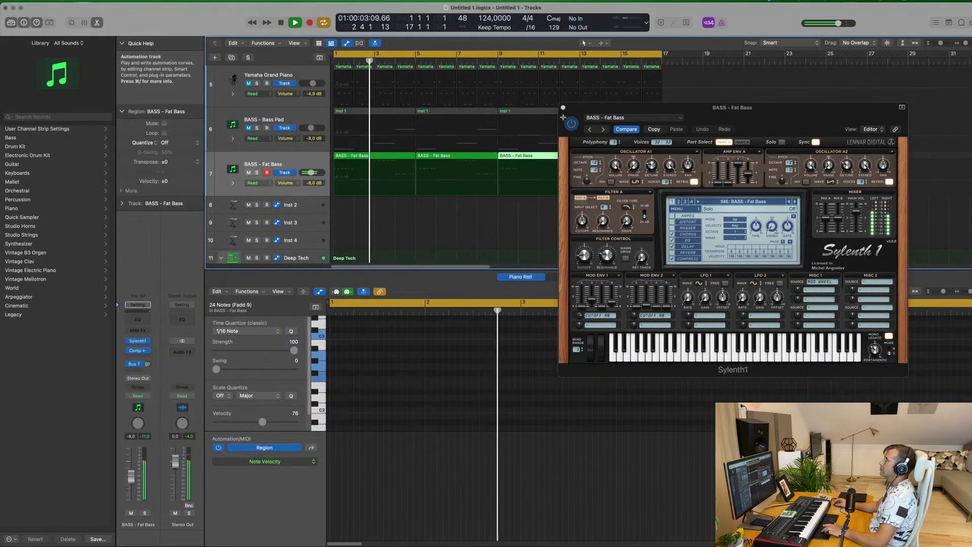
pyautogui.moveTo(692, 127); pyautogui.dragTo(709, 137)
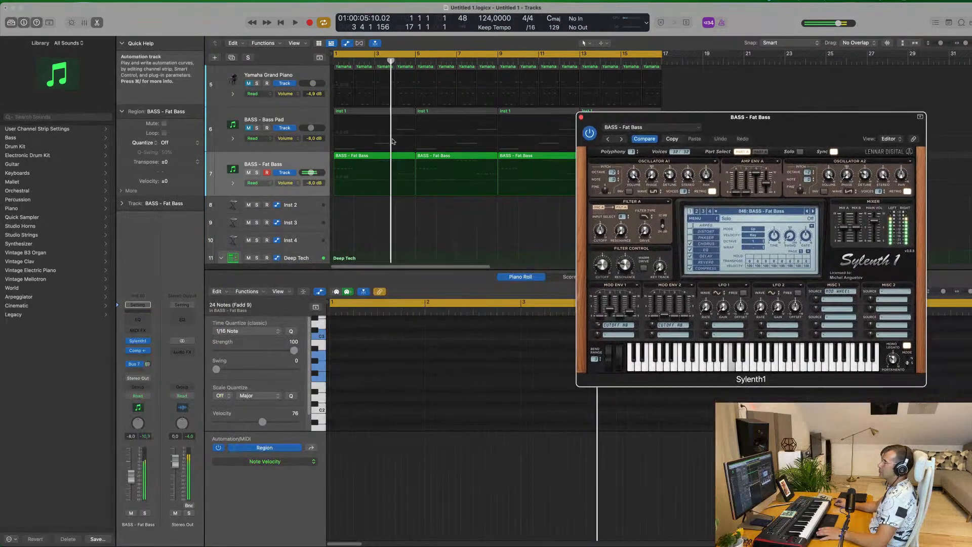
pyautogui.scroll(6, 397, 141)
pyautogui.scroll(-4, 430, 162)
pyautogui.press('space')
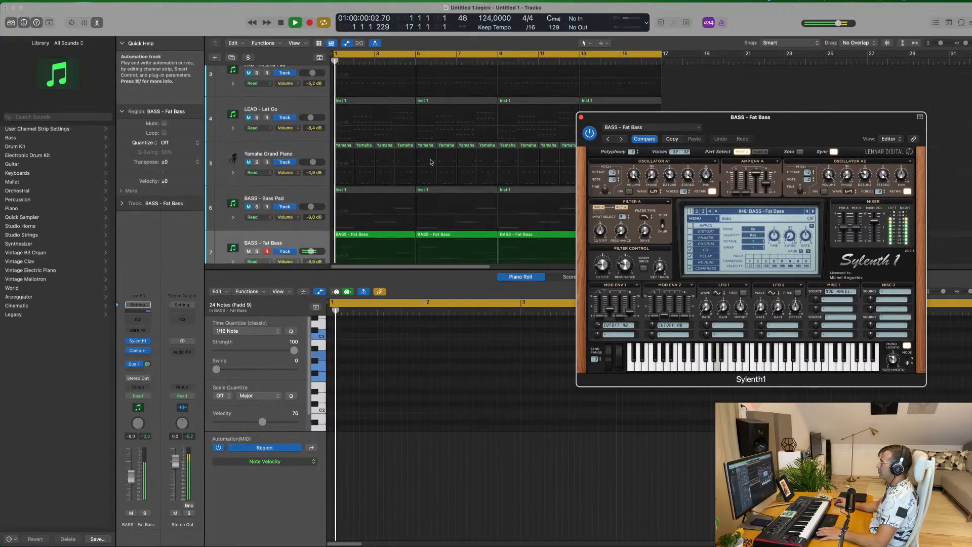
# Step: Turn the Fat Bass track's Bus 7 send all the way down, select its four regions and replay the bass part
pyautogui.moveTo(806, 112); pyautogui.dragTo(703, 110)
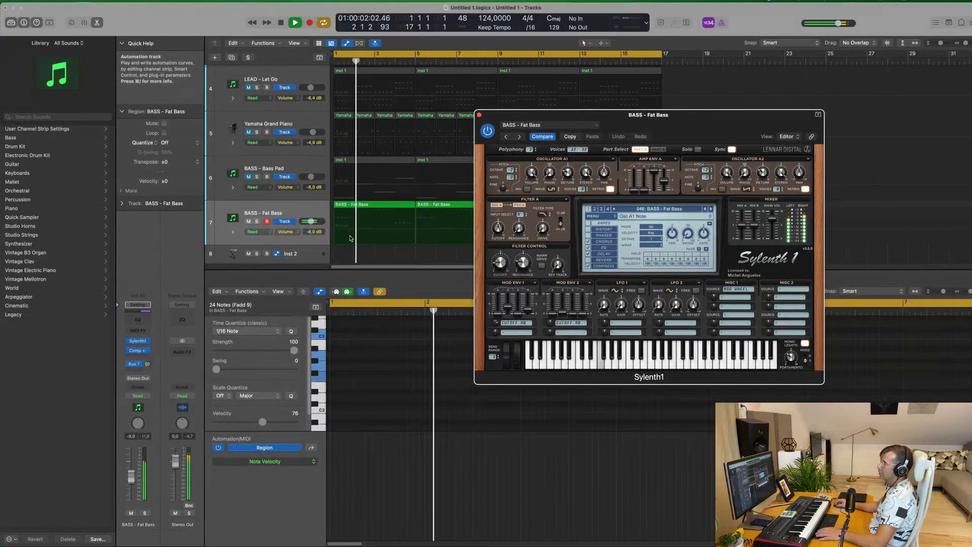
pyautogui.moveTo(148, 364); pyautogui.dragTo(160, 399)
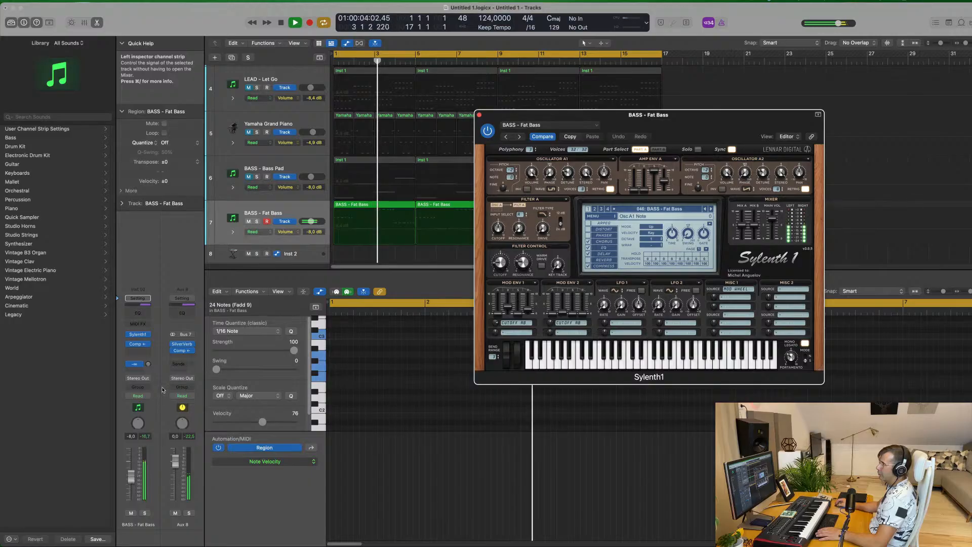
pyautogui.click(224, 221)
pyautogui.press('space')
pyautogui.click(304, 211)
pyautogui.moveTo(707, 118); pyautogui.dragTo(620, 121)
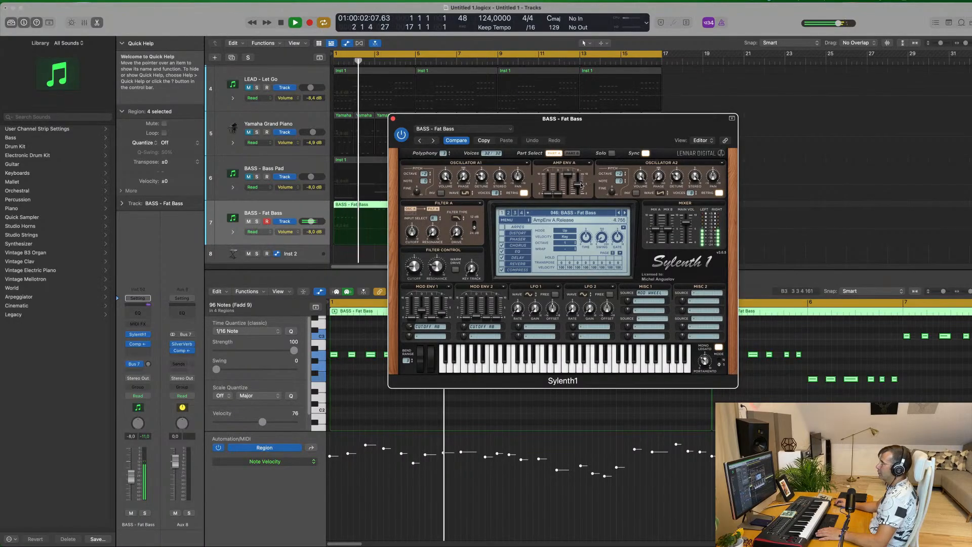
# Step: Adjust the amp envelope release of Sylenth1's Part B, set the filter control cutoff to about 2.29, and replay the bass from the start
pyautogui.click(572, 153)
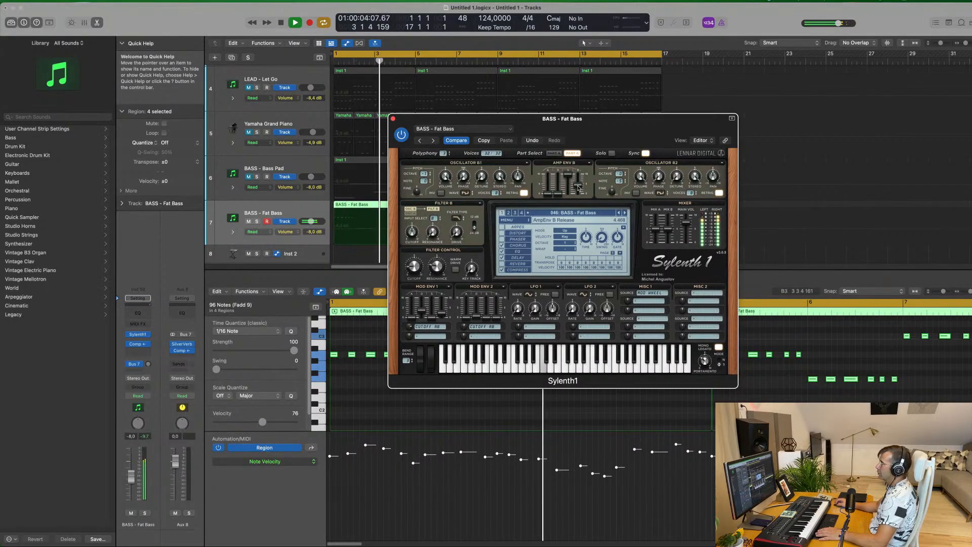
pyautogui.moveTo(580, 183); pyautogui.dragTo(580, 184)
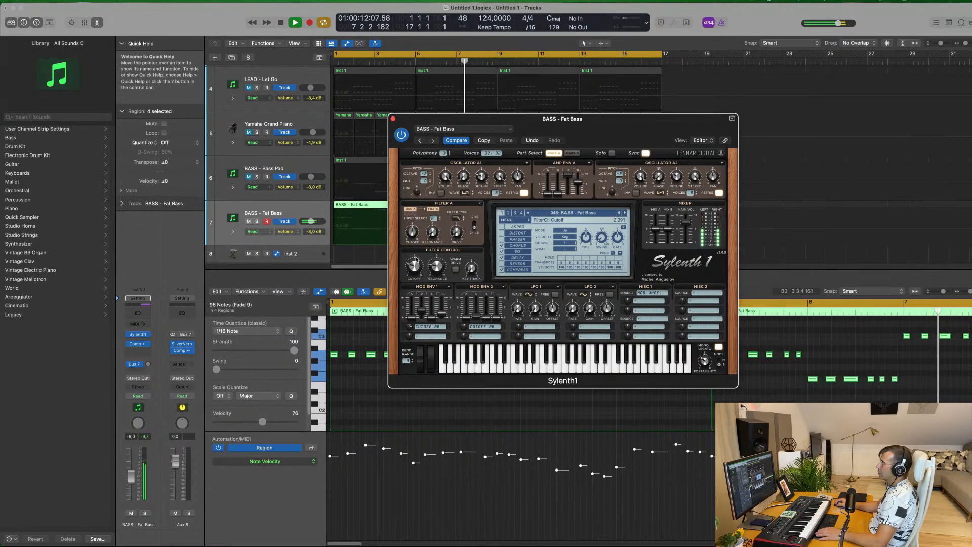
pyautogui.moveTo(634, 142); pyautogui.dragTo(815, 133)
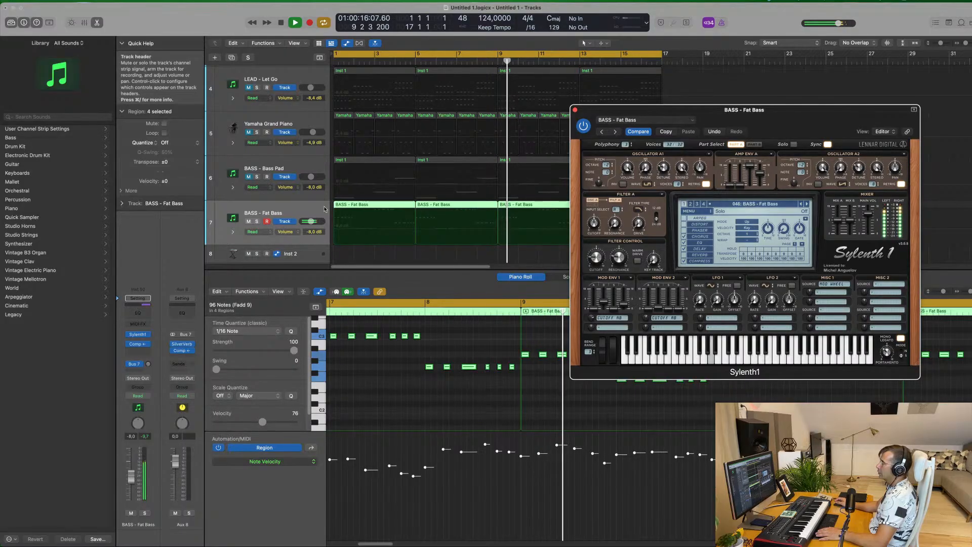
pyautogui.press('Return')
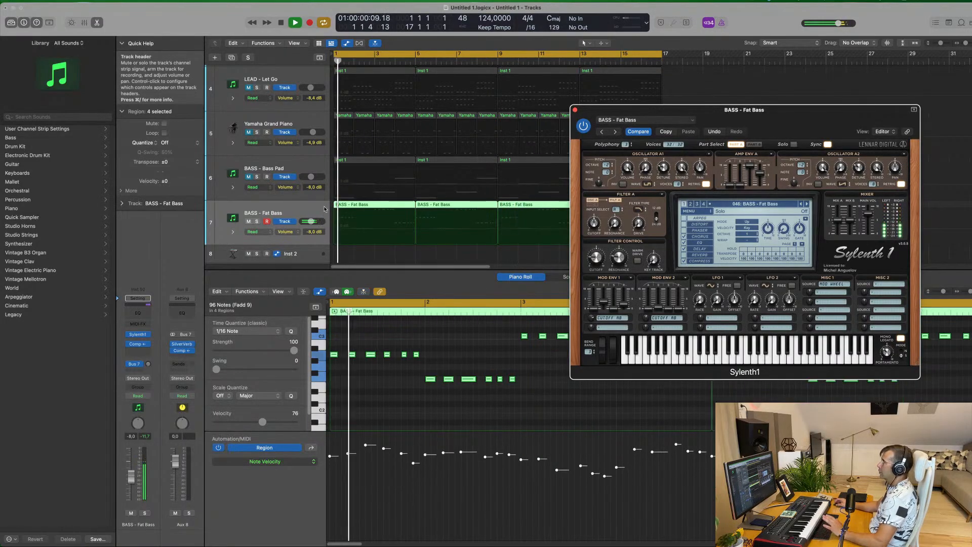
# Step: Select all Fat Bass notes in the piano roll, try transposing them down an octave, and replay the part
pyautogui.moveTo(778, 118); pyautogui.dragTo(698, 93)
pyautogui.click(395, 383)
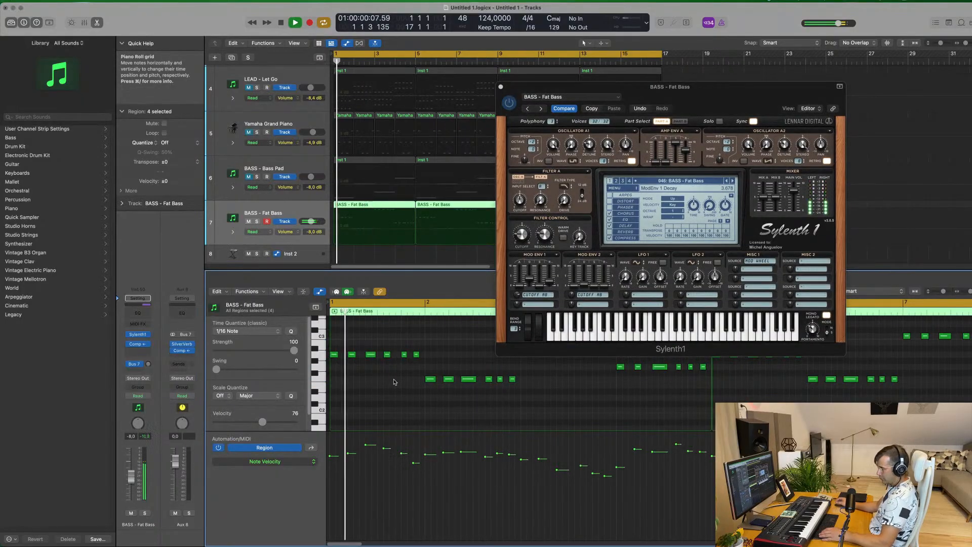
pyautogui.press('super+a')
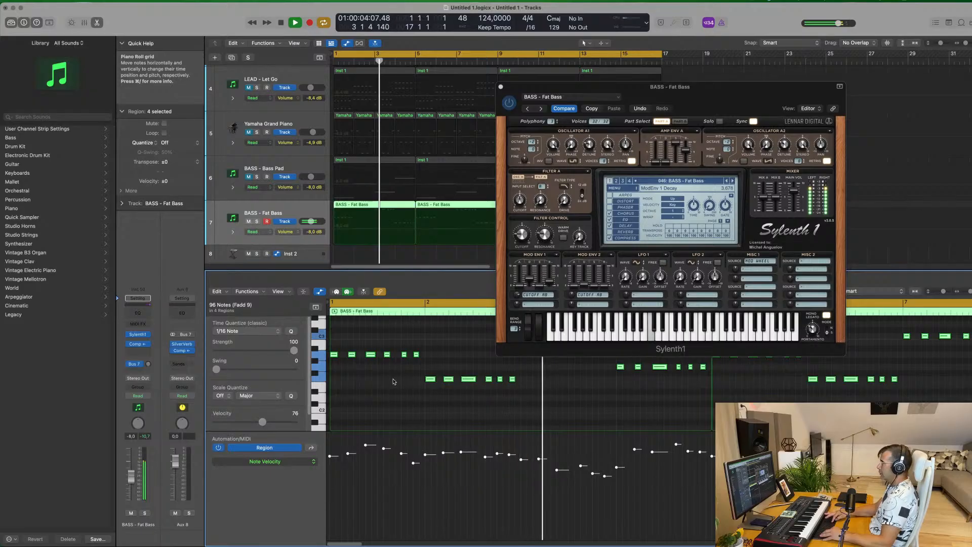
pyautogui.hotkey('alt', 'shift', 'Down')
pyautogui.press('Return')
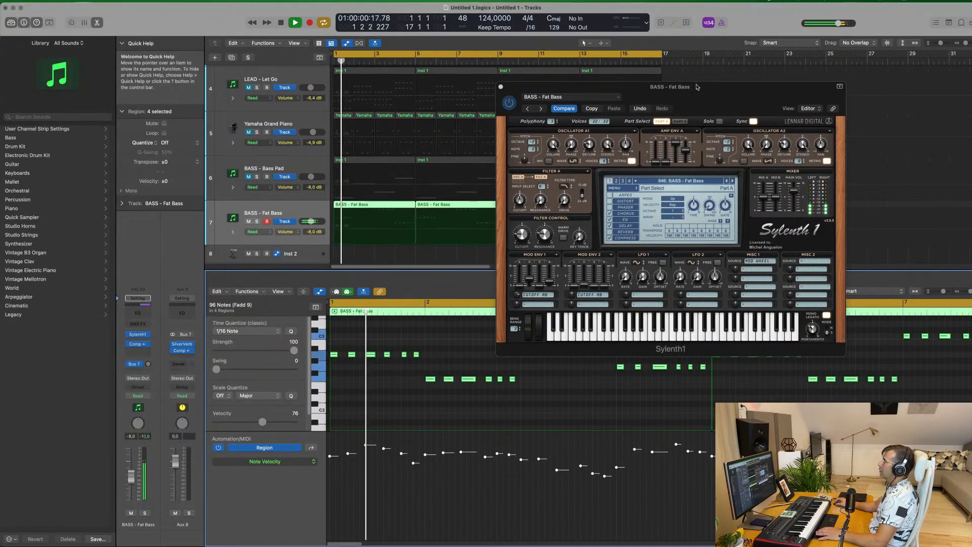
# Step: Audition the Sylenth1 bass presets one after another during playback, from Fat Saws through Plucky Bass 2
pyautogui.moveTo(702, 86); pyautogui.dragTo(522, 115)
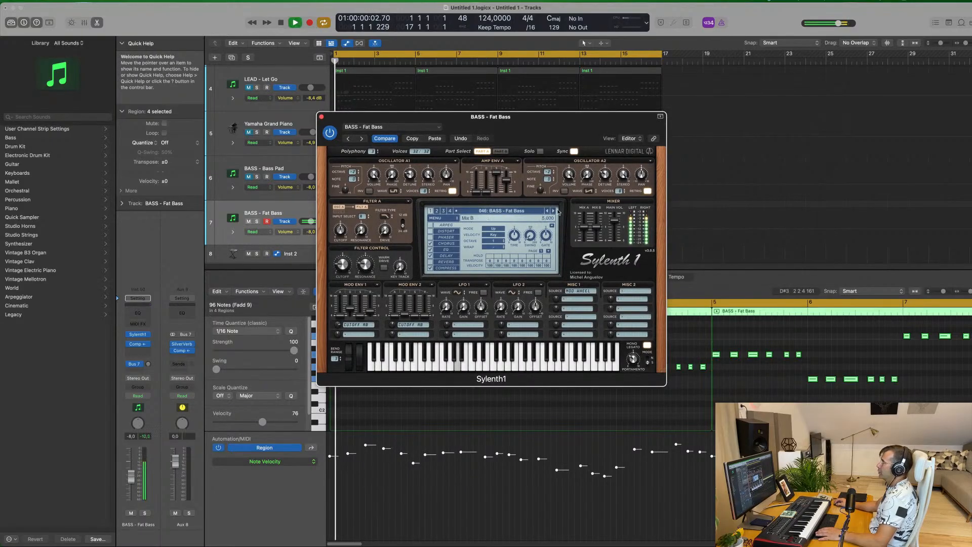
pyautogui.moveTo(555, 211); pyautogui.dragTo(709, 207)
pyautogui.click(708, 205)
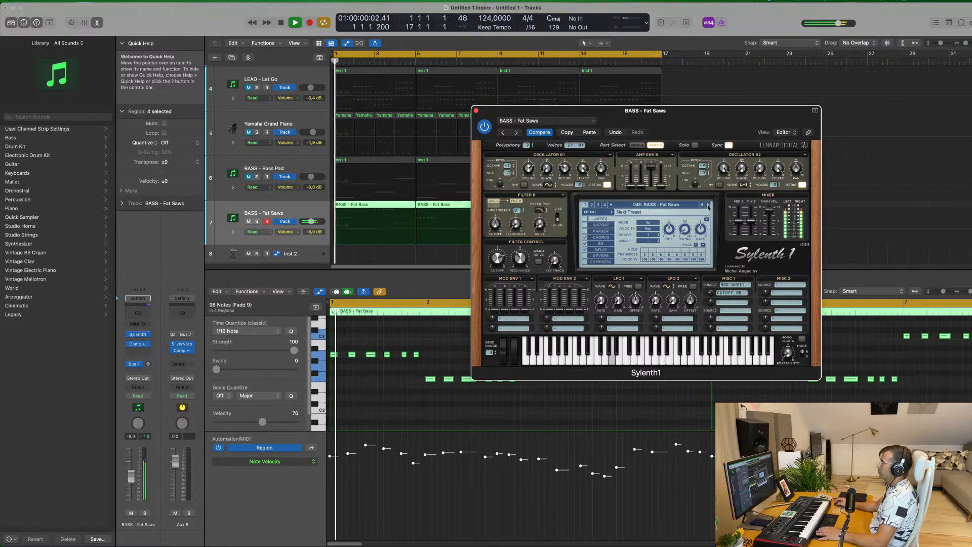
pyautogui.click(708, 205)
pyautogui.click(708, 205)
pyautogui.click(708, 205)
pyautogui.click(708, 205)
pyautogui.click(708, 205)
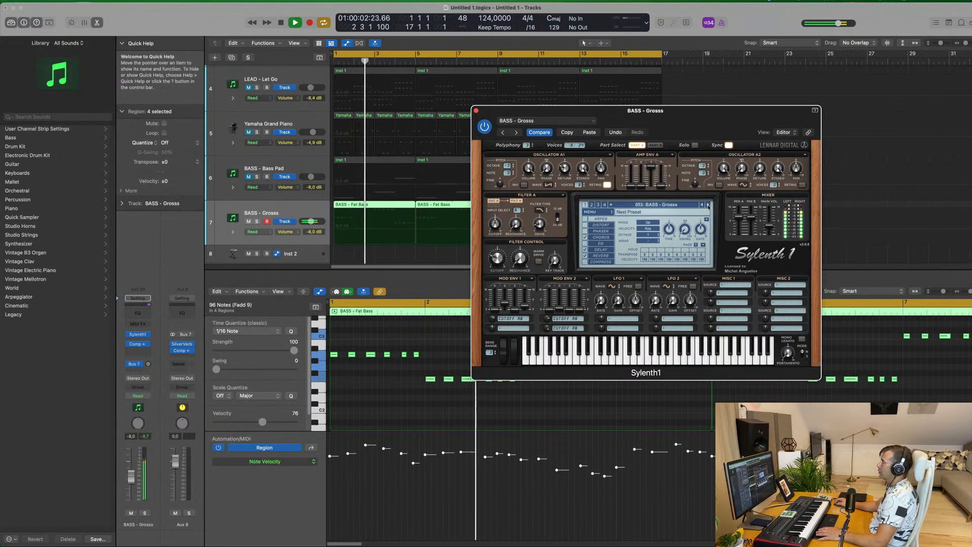
pyautogui.click(708, 205)
pyautogui.click(709, 205)
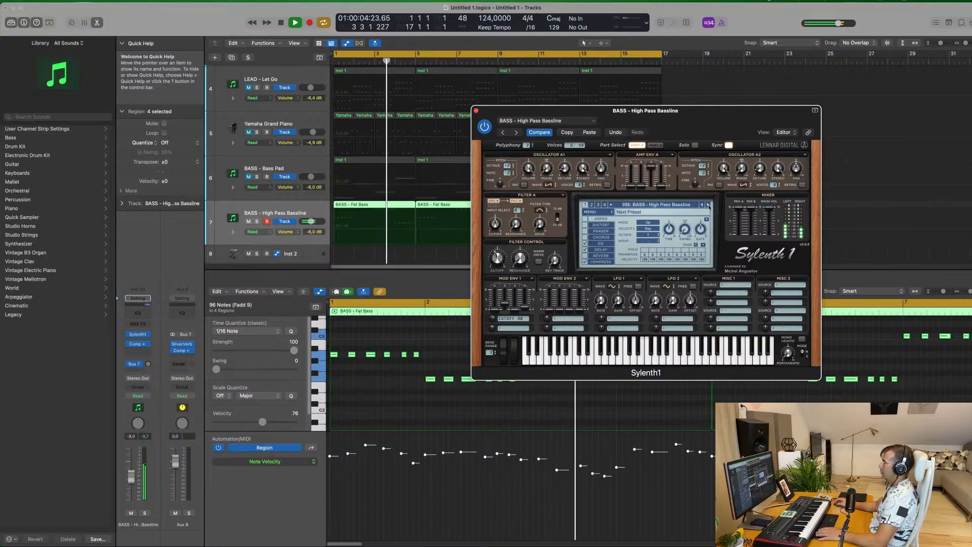
pyautogui.click(708, 205)
pyautogui.click(708, 205)
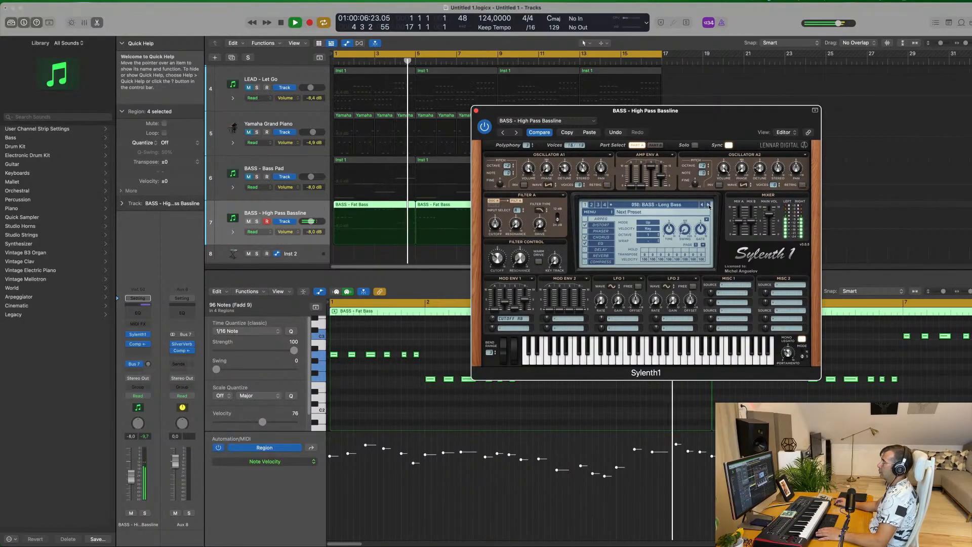
pyautogui.click(709, 205)
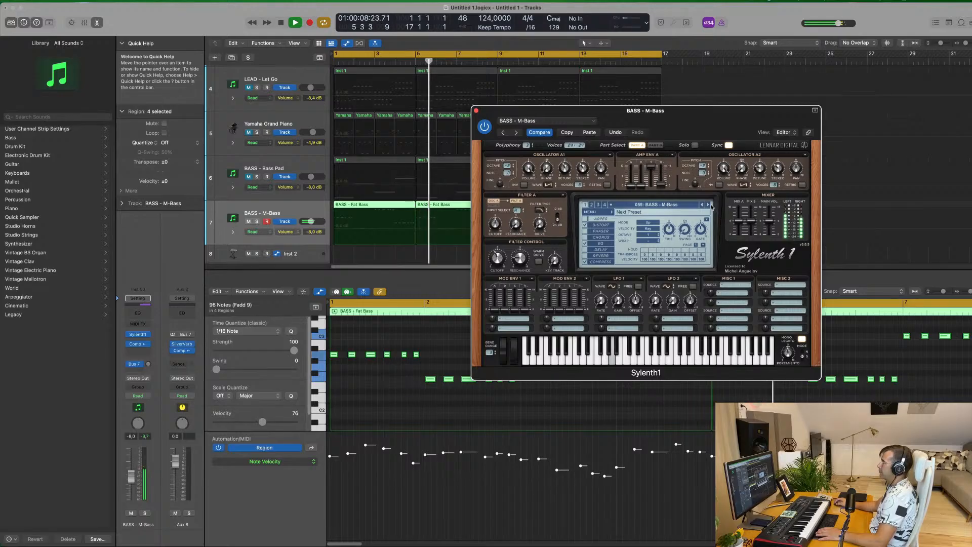
pyautogui.click(708, 205)
pyautogui.click(708, 205)
pyautogui.click(708, 205)
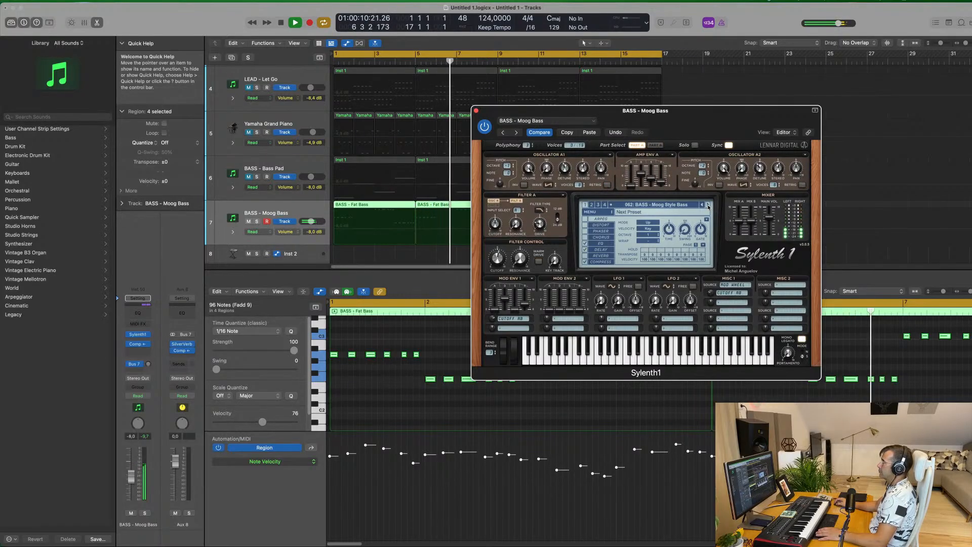
pyautogui.click(709, 205)
pyautogui.click(708, 205)
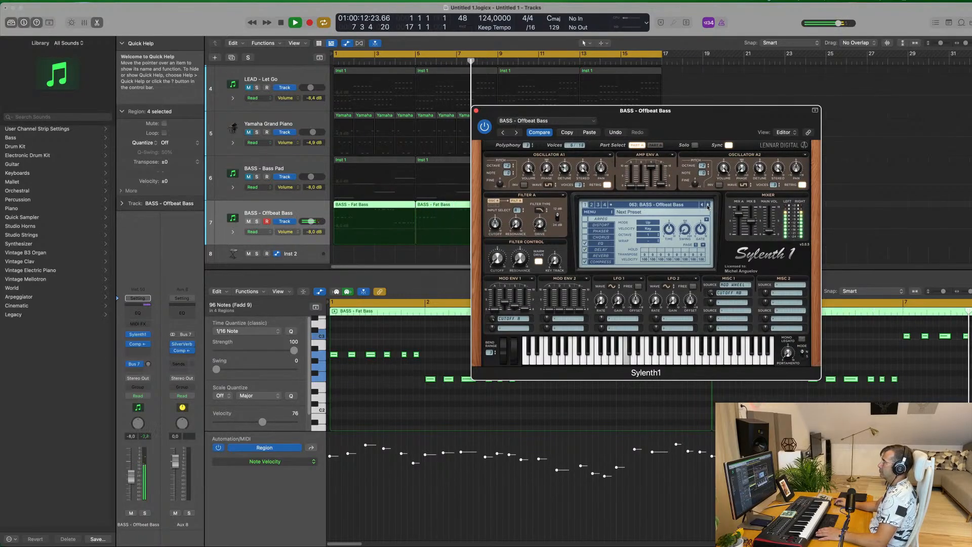
pyautogui.click(709, 205)
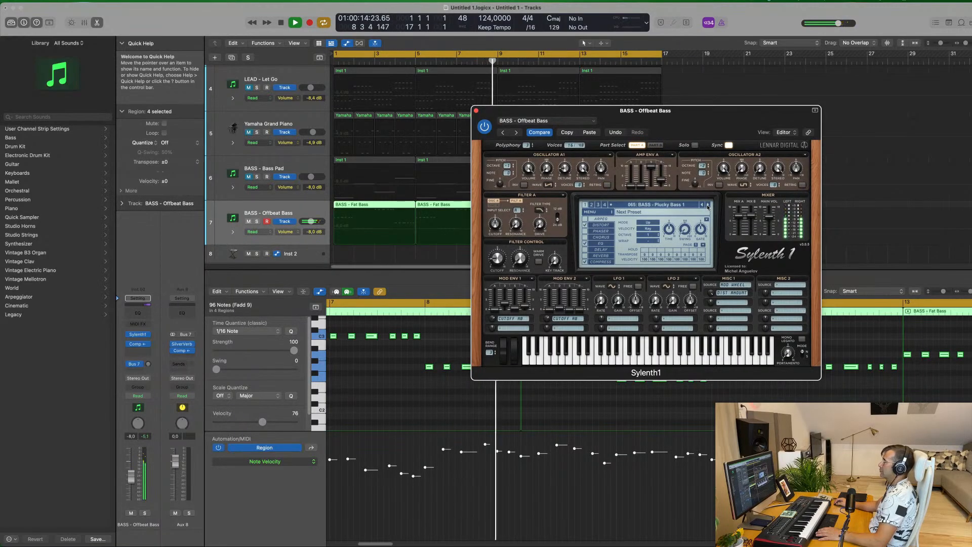
pyautogui.click(708, 205)
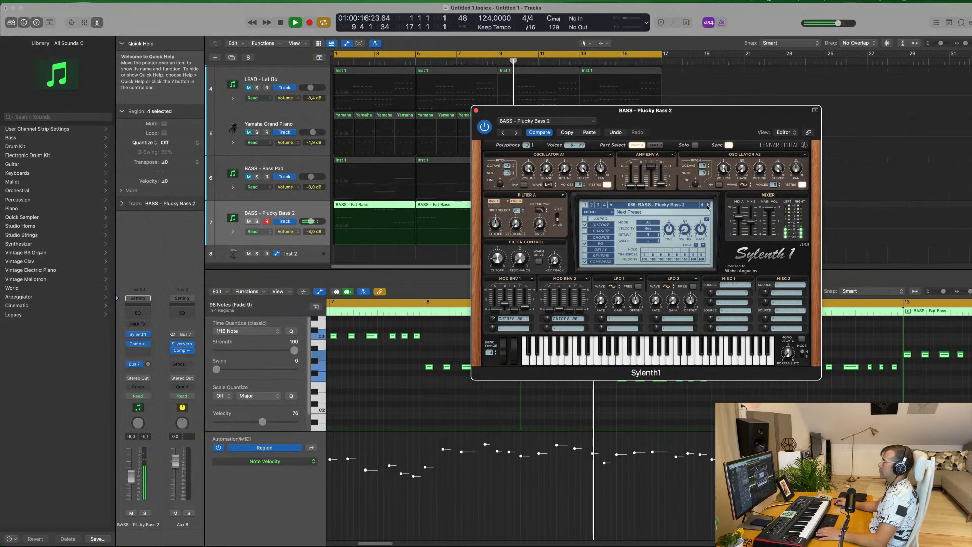
# Step: Restore the Fat Bass preset, then close the Sylenth1 window and the piano roll
pyautogui.moveTo(626, 111); pyautogui.dragTo(558, 156)
pyautogui.press('space')
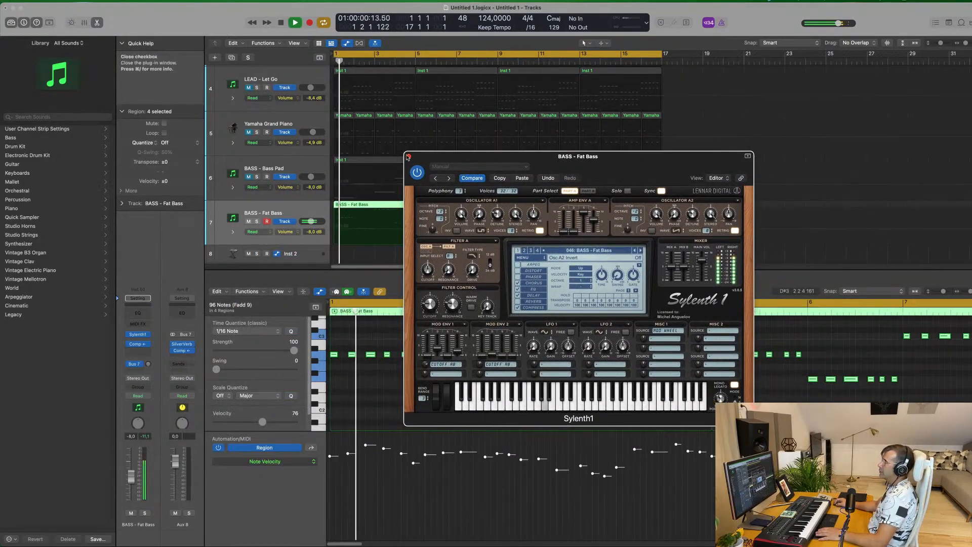
pyautogui.click(408, 156)
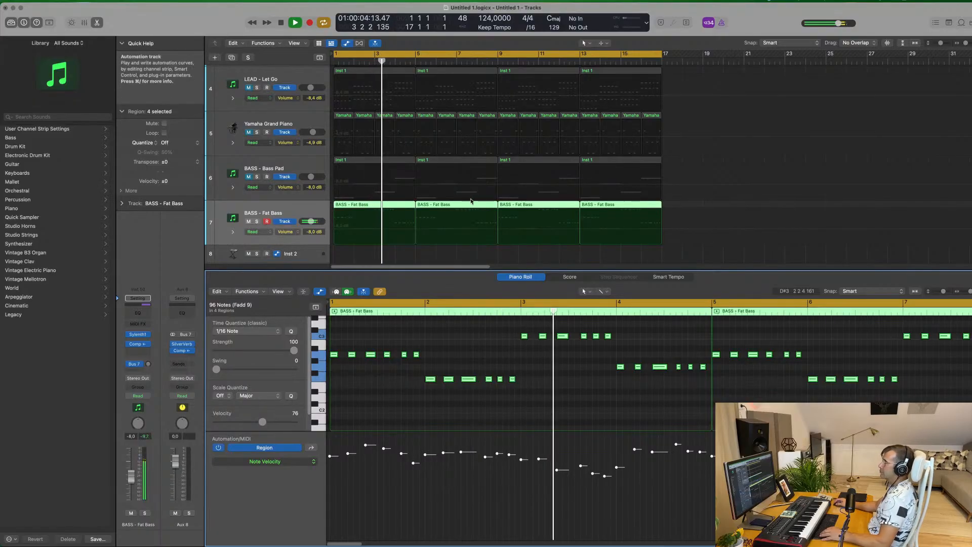
pyautogui.press('e')
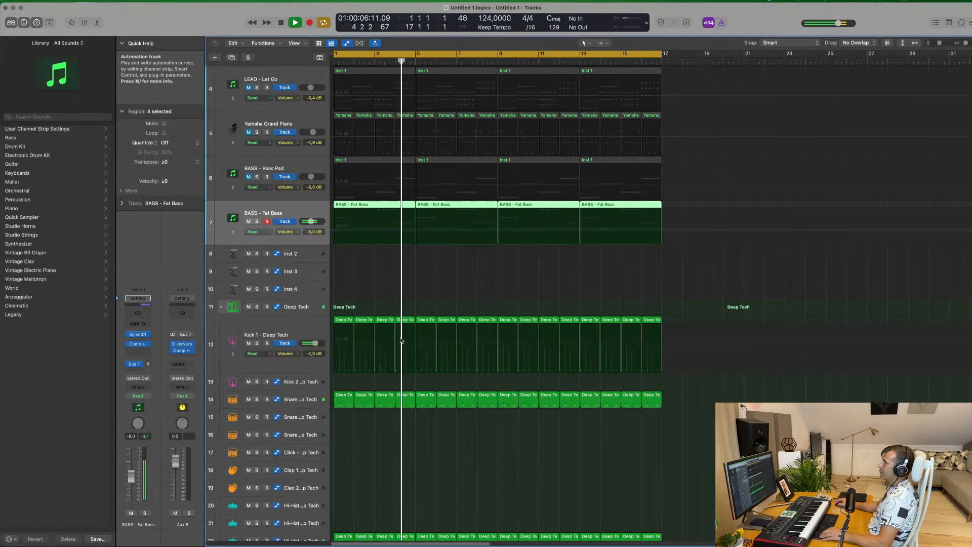
# Step: Unmute the BASS - Bass Pad track to hear it with the Fat Bass from the start, then mute it again
pyautogui.scroll(5, 324, 217)
pyautogui.scroll(2, 325, 217)
pyautogui.press('Return')
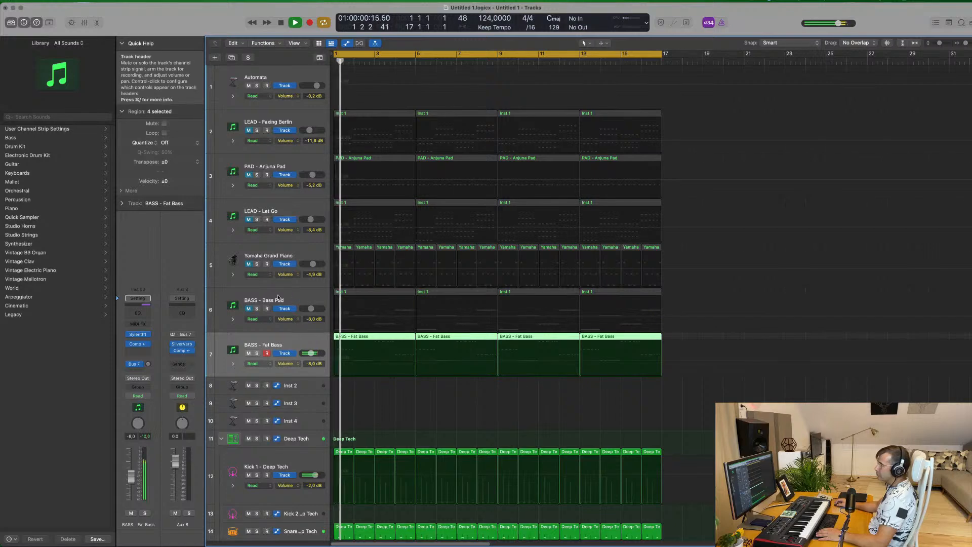
pyautogui.click(247, 310)
pyautogui.press('space')
pyautogui.press('Return')
pyautogui.press('space')
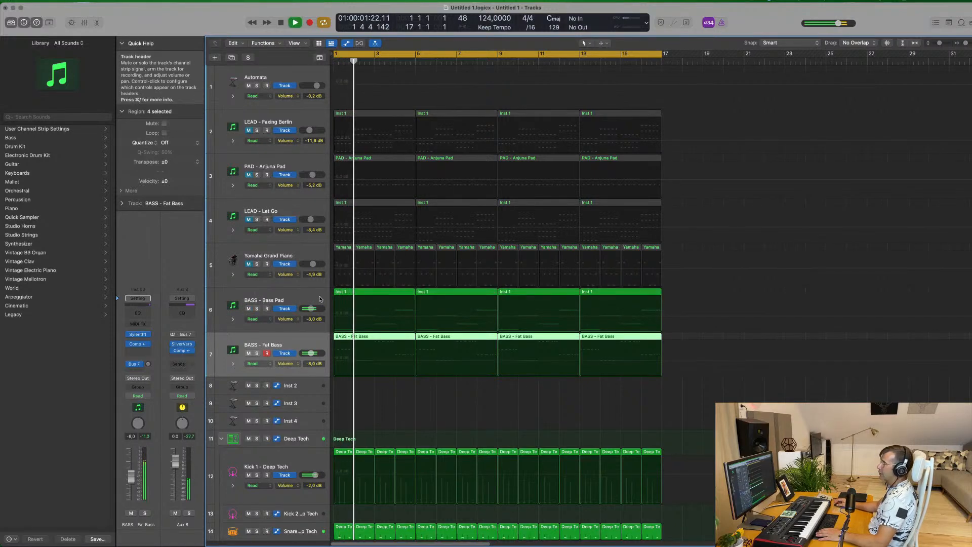
pyautogui.press('m')
pyautogui.press('space')
pyautogui.press('Return')
pyautogui.press('space')
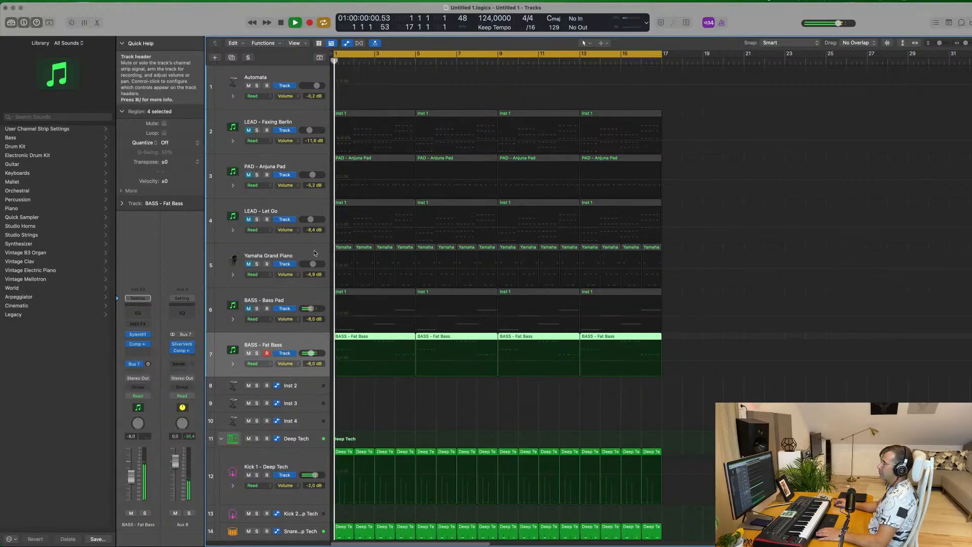
# Step: Unmute the Yamaha Grand Piano, lower its volume to -7.8 dB and set its Bus 7 send to -10.4
pyautogui.click(250, 255)
pyautogui.click(248, 264)
pyautogui.press('space')
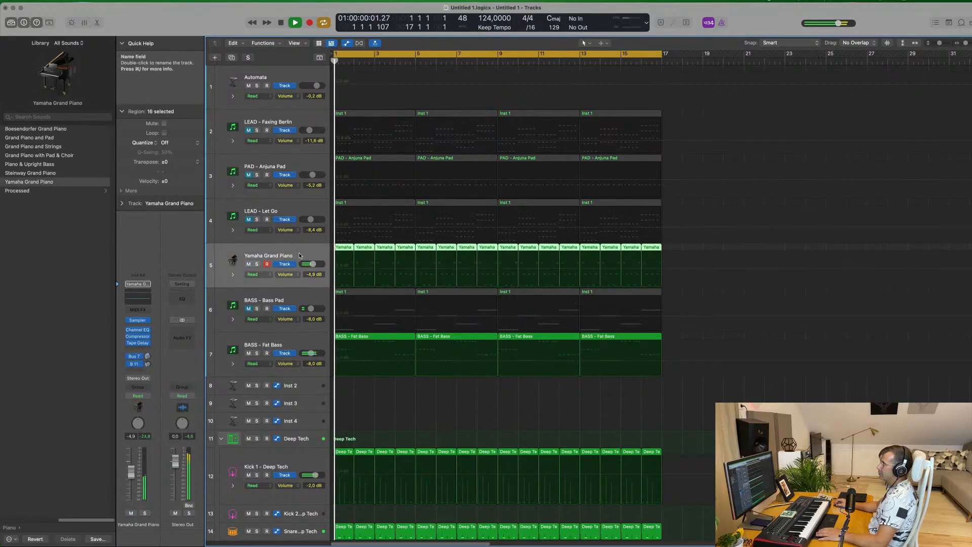
pyautogui.moveTo(131, 472)
pyautogui.mouseDown()
pyautogui.moveTo(131, 484)
pyautogui.moveTo(130, 476)
pyautogui.mouseUp()
pyautogui.moveTo(147, 356); pyautogui.dragTo(149, 358)
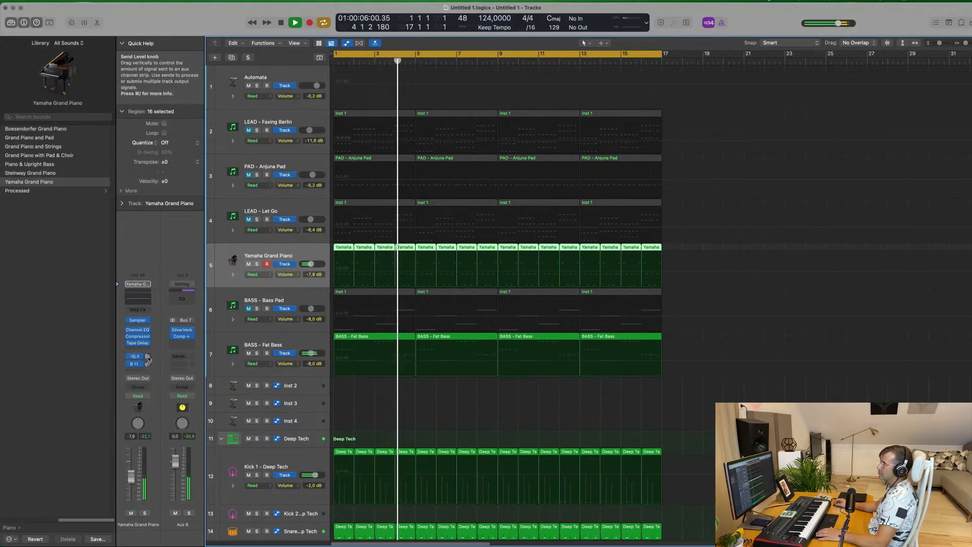
pyautogui.press('Return')
# Step: Unmute the PAD - Anjuna Pad track, lower its volume to -11.8 dB and listen to it with the drums and bass
pyautogui.click(291, 165)
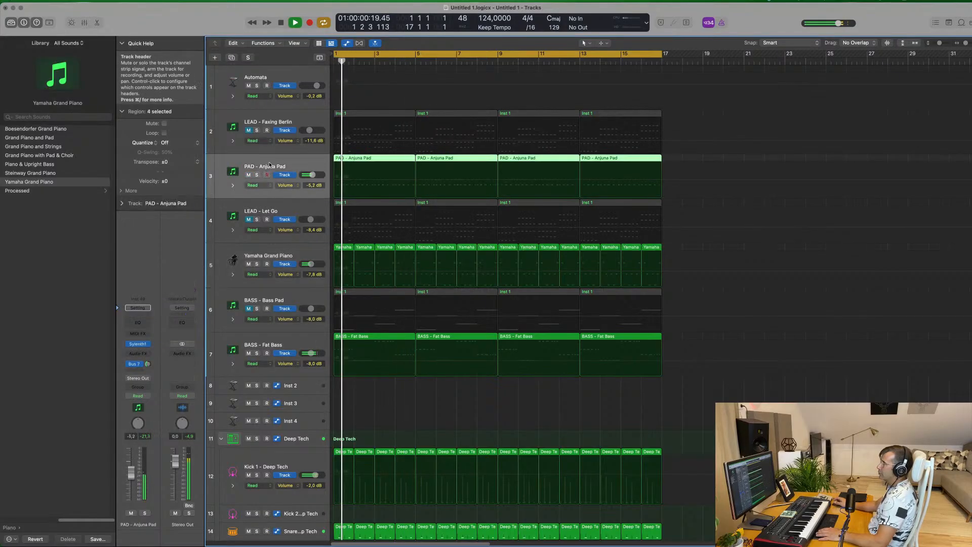
pyautogui.moveTo(133, 474); pyautogui.dragTo(131, 481)
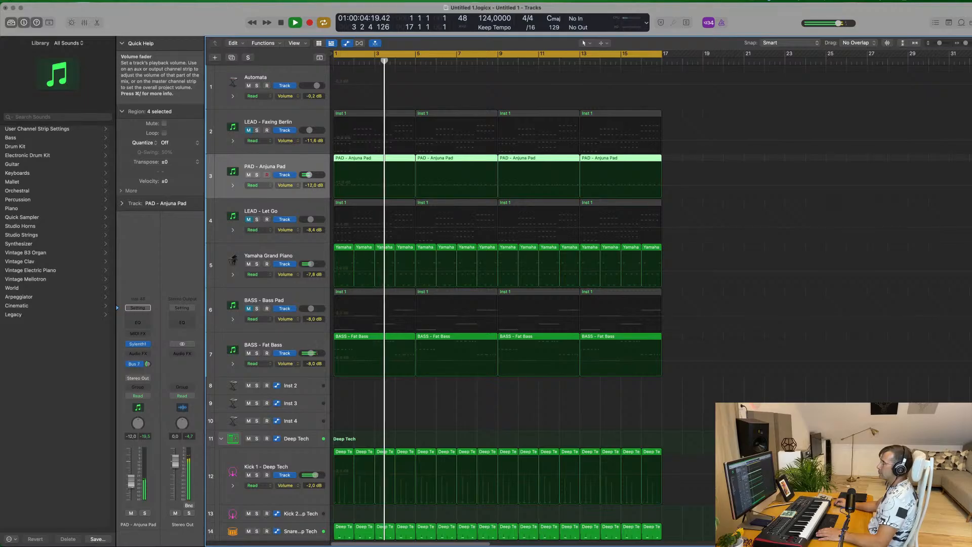
pyautogui.scroll(-10, 538, 315)
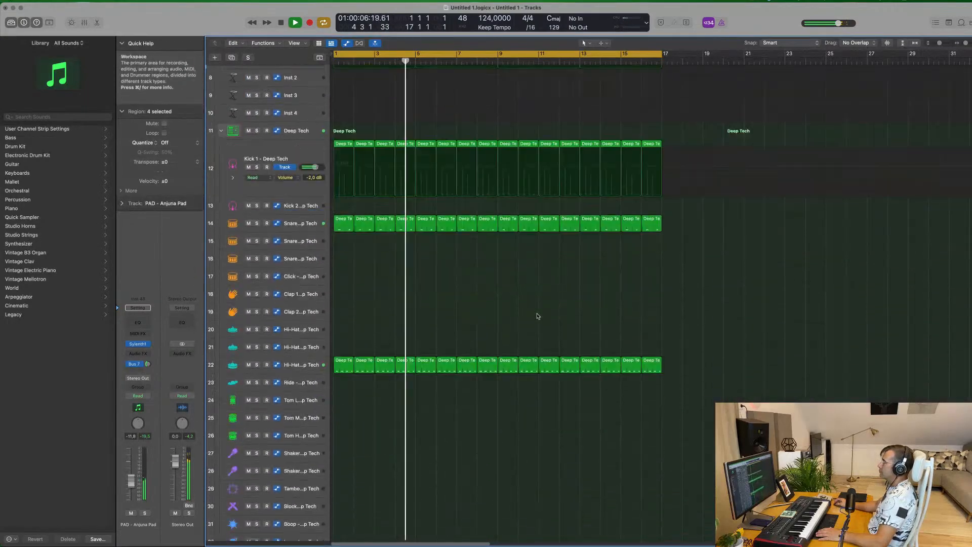
pyautogui.scroll(10, 538, 315)
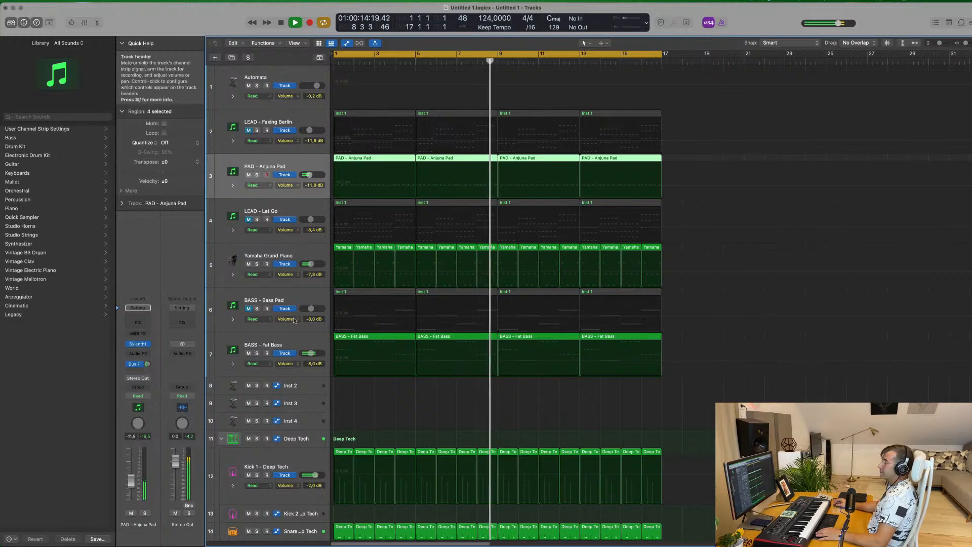
# Step: Swap the Fat Bass for the Bass Pad by muting one and unmuting the other, and mute the Yamaha Grand Piano
pyautogui.click(248, 353)
pyautogui.click(248, 308)
pyautogui.press('Return')
pyautogui.click(248, 264)
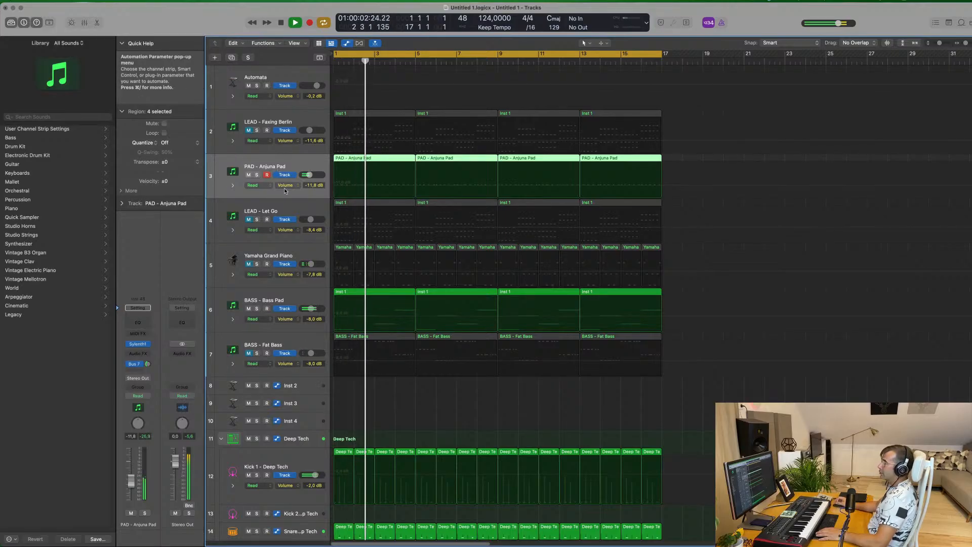
# Step: Unmute and select the LEAD - Let Go track and play it from the start with the pads and drums
pyautogui.click(249, 219)
pyautogui.press('Return')
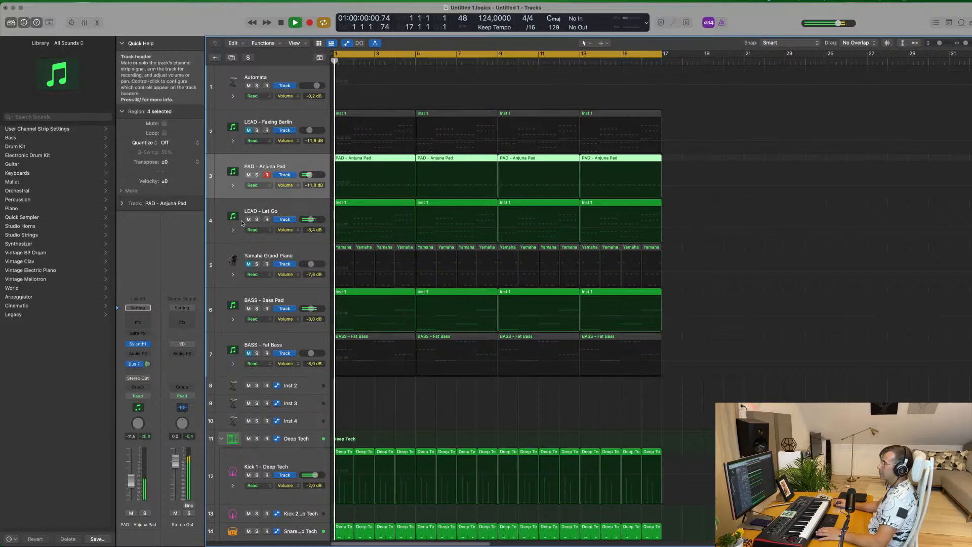
pyautogui.click(309, 209)
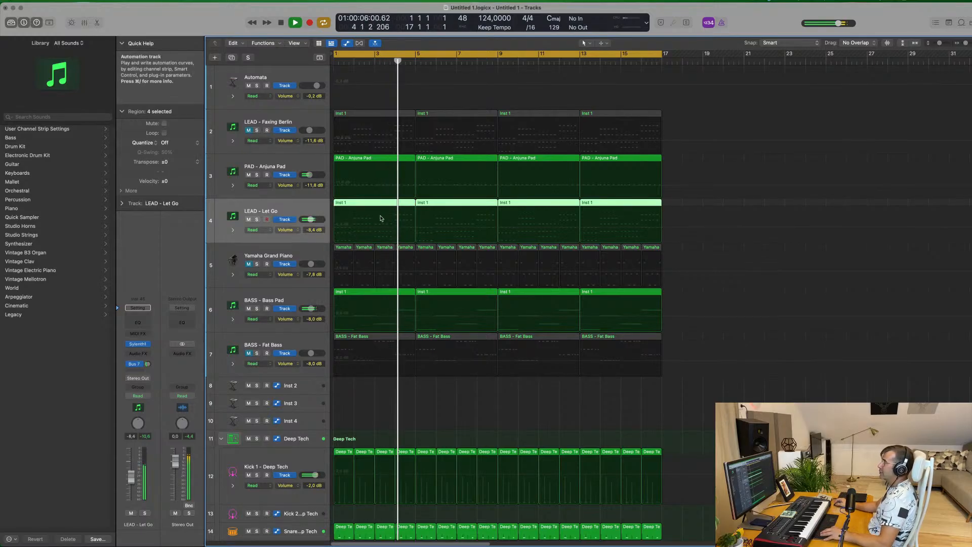
pyautogui.scroll(-3, 359, 168)
pyautogui.scroll(-4, 366, 172)
pyautogui.scroll(4, 369, 170)
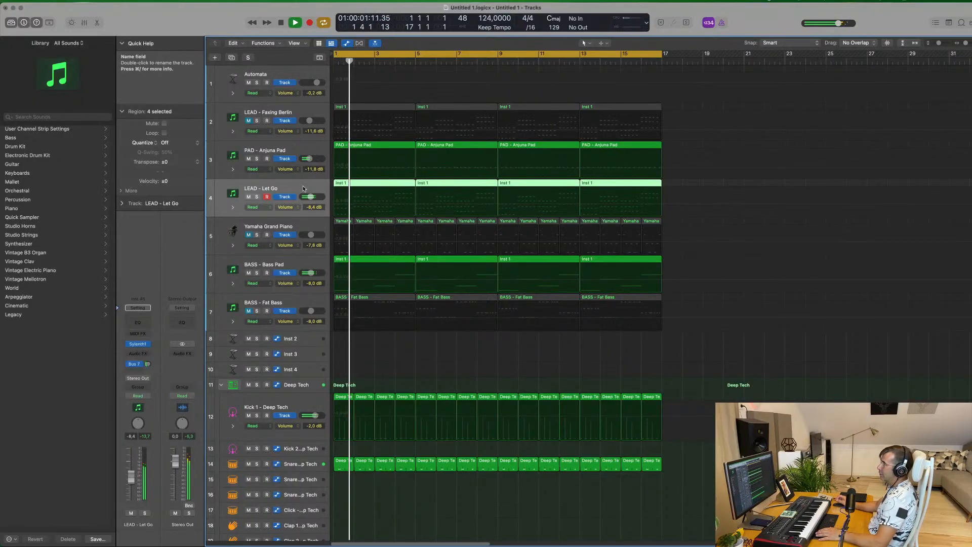
# Step: Solo the LEAD - Let Go track briefly, turn the solo off again and replay from the start
pyautogui.press('Return')
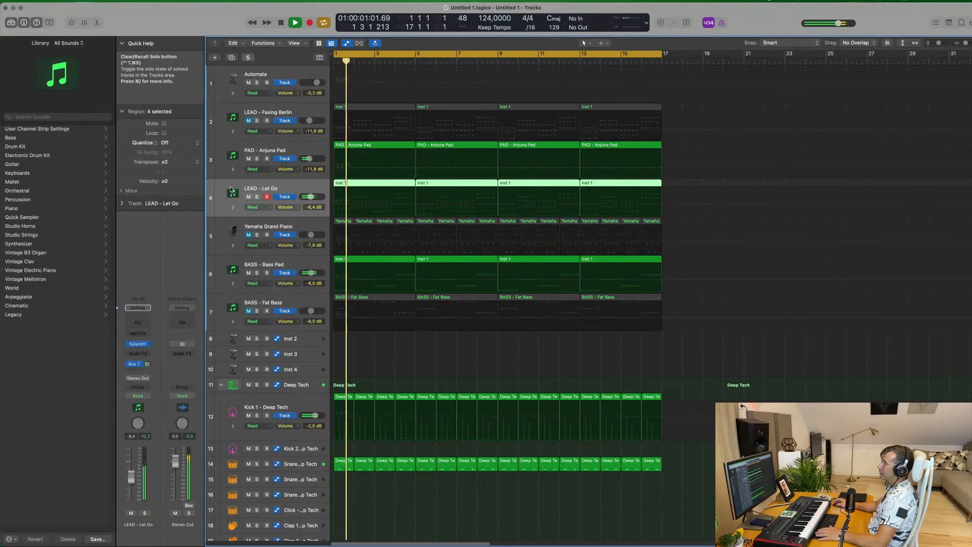
pyautogui.press('s')
pyautogui.press('s')
pyautogui.press('Return')
pyautogui.press('space')
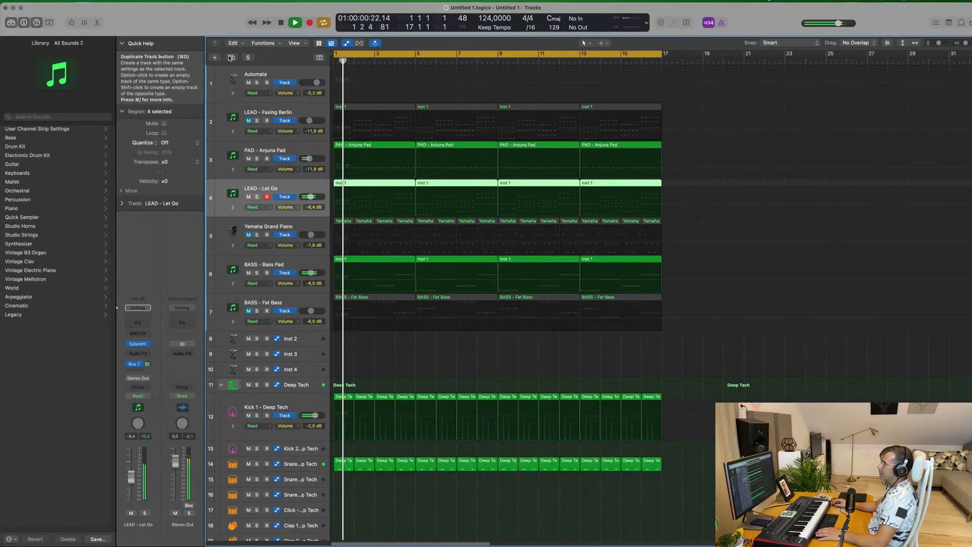
# Step: Duplicate the LEAD - Let Go track, copy its first region onto the new track and open that region in the Piano Roll
pyautogui.press('super+d')
pyautogui.moveTo(382, 183); pyautogui.dragTo(377, 224)
pyautogui.doubleClick(377, 223)
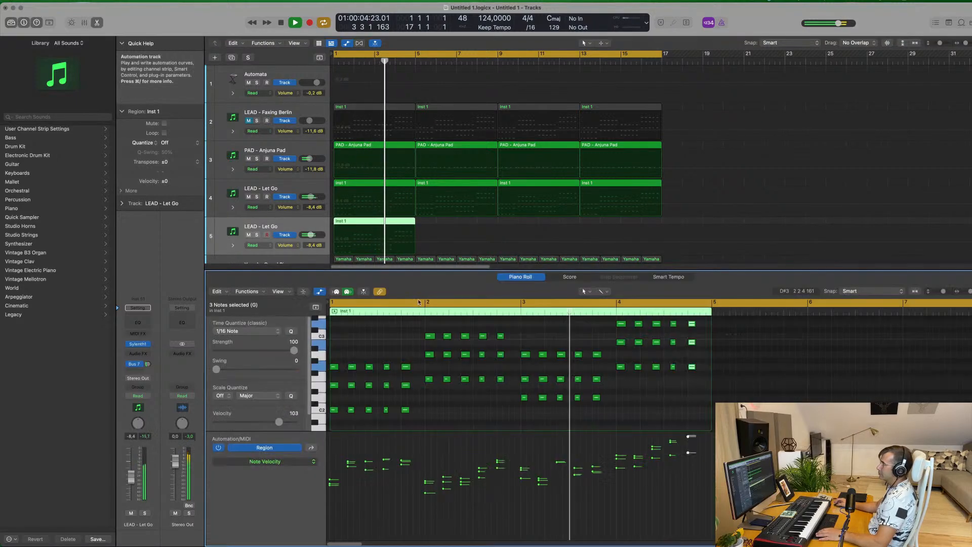
# Step: Delete the repeated chord hits in all four bars of the copied region, keeping only the first chord of each bar
pyautogui.moveTo(352, 358); pyautogui.dragTo(414, 418)
pyautogui.press('Delete')
pyautogui.moveTo(476, 385); pyautogui.dragTo(607, 418)
pyautogui.press('Delete')
pyautogui.press('Delete')
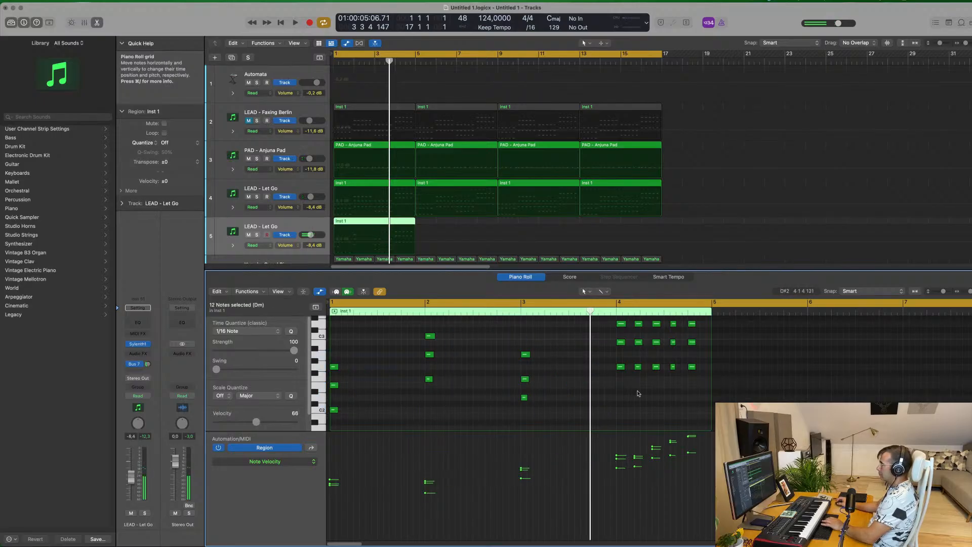
pyautogui.moveTo(637, 389); pyautogui.dragTo(735, 312)
pyautogui.press('Delete')
pyautogui.scroll(2, 477, 365)
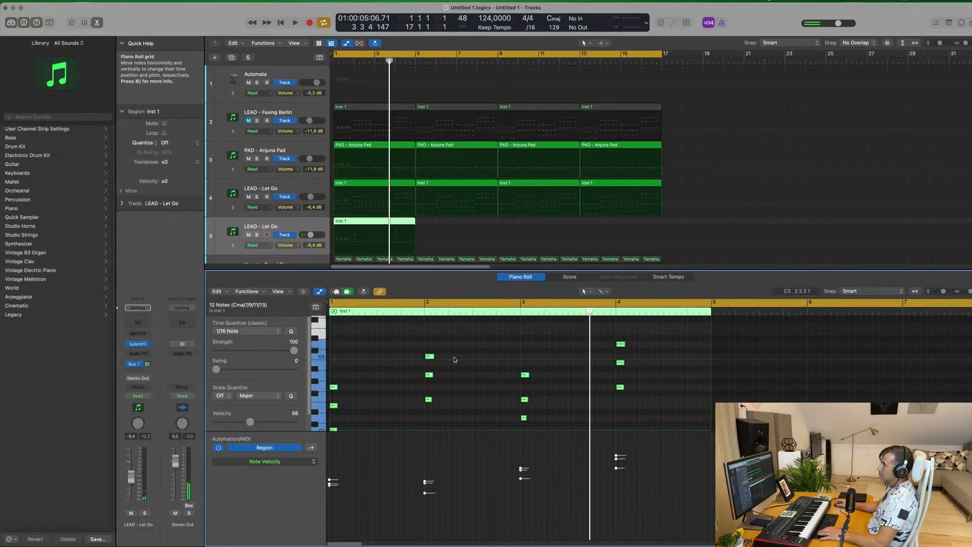
# Step: Lengthen the twelve remaining chord notes to one full bar each, play from the start and check the track's Sylenth1 preset
pyautogui.moveTo(436, 356); pyautogui.dragTo(520, 357)
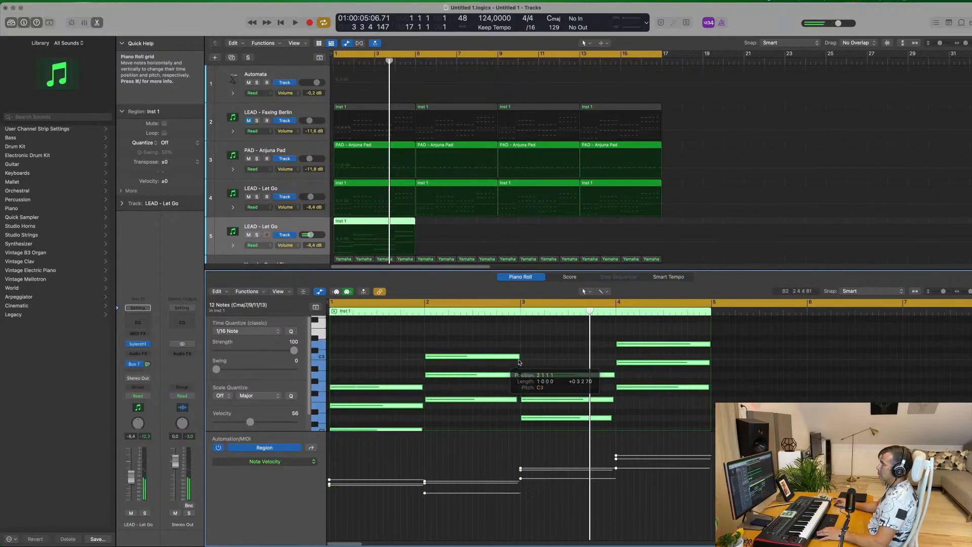
pyautogui.click(307, 226)
pyautogui.press('space')
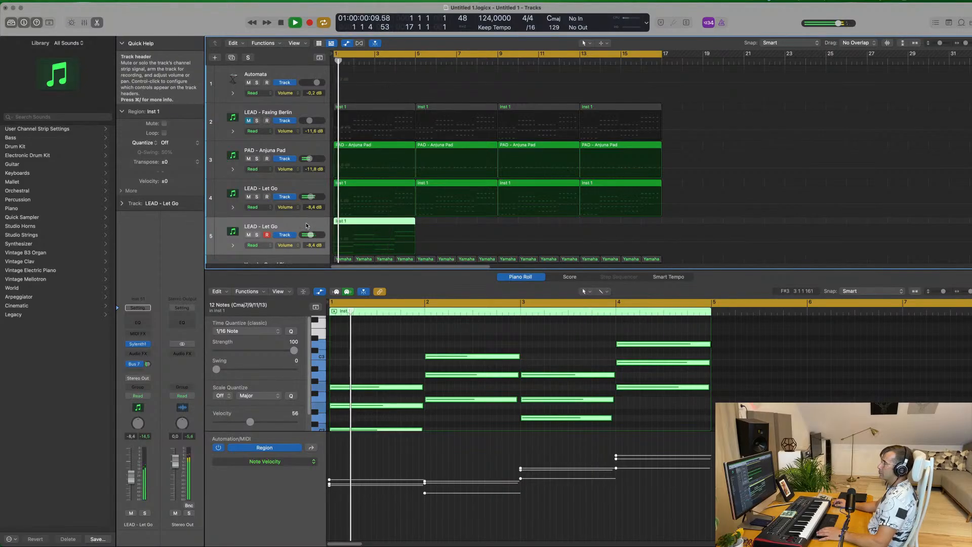
pyautogui.click(142, 345)
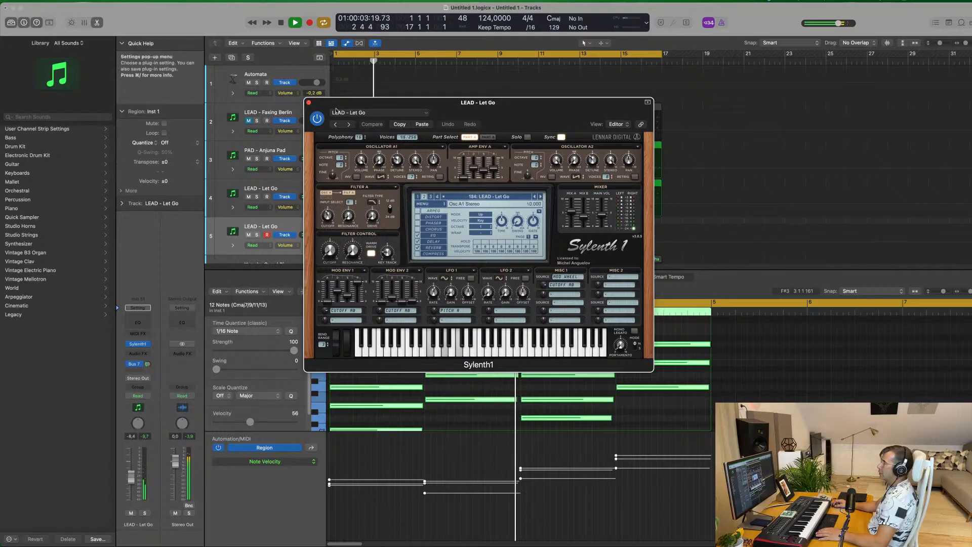
pyautogui.click(309, 104)
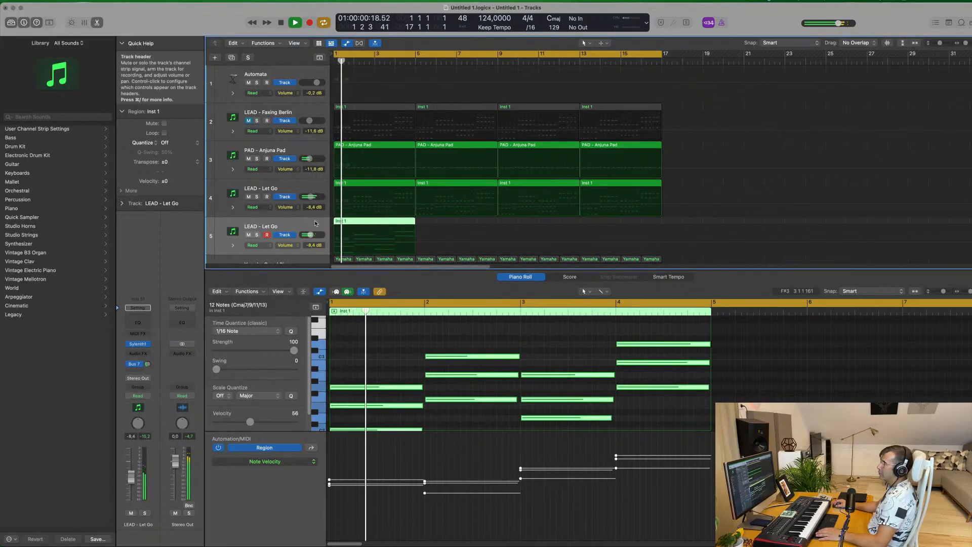
# Step: Move the sustained chord region to the Automata track, lower that track's volume to -1.2 dB and play from the start
pyautogui.moveTo(380, 236); pyautogui.dragTo(354, 81)
pyautogui.click(291, 75)
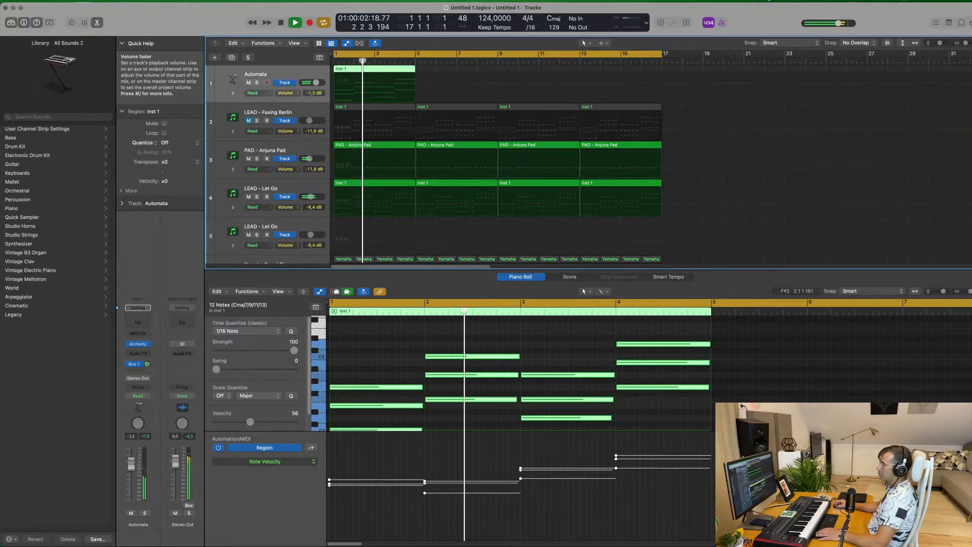
pyautogui.press('Return')
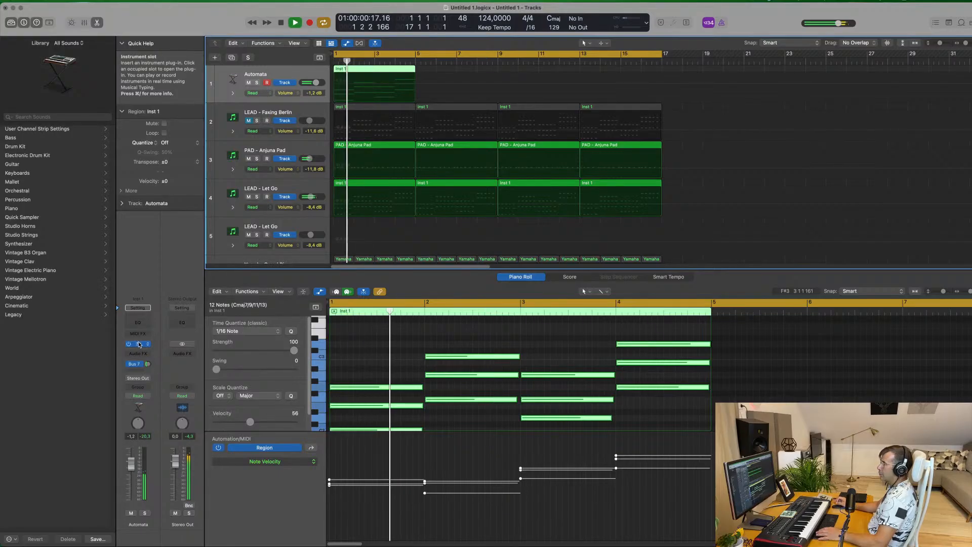
# Step: Open Alchemy on the Automata track and load the Analog Poly Ensemble preset from the Pads category
pyautogui.click(139, 345)
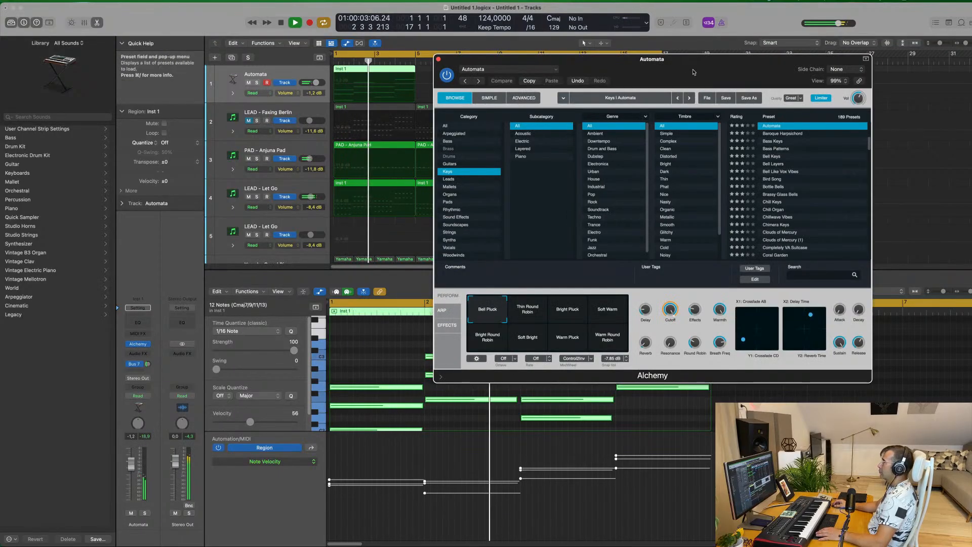
pyautogui.moveTo(684, 76); pyautogui.dragTo(622, 102)
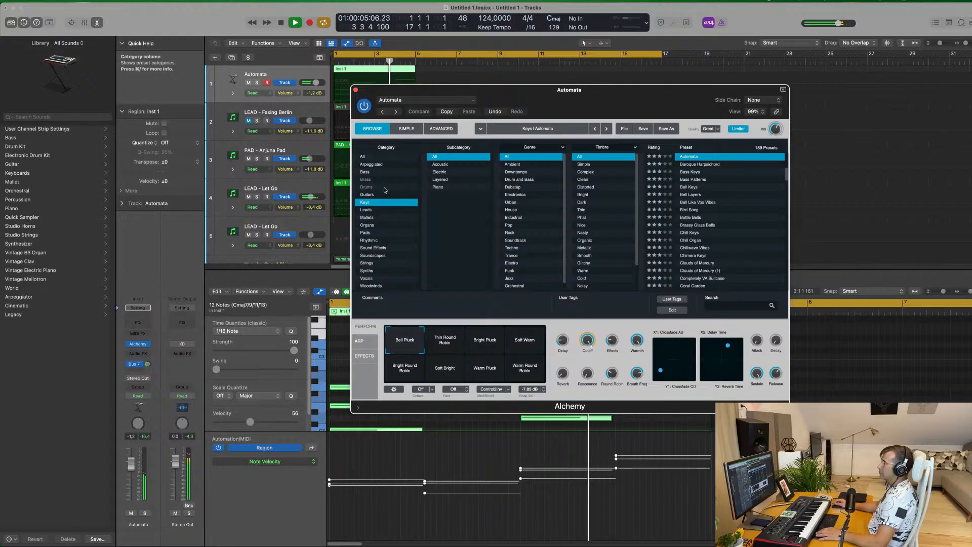
pyautogui.press('Return')
pyautogui.click(391, 232)
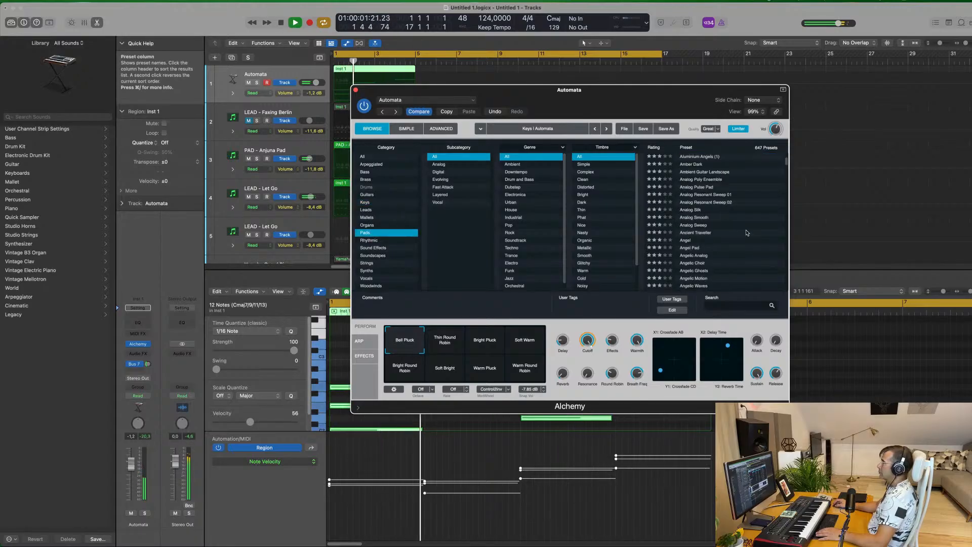
pyautogui.click(704, 181)
# Step: Repeat the four-bar chord region three times on the Analog Poly Ensemble track to fill 16 bars
pyautogui.moveTo(632, 99); pyautogui.dragTo(824, 79)
pyautogui.click(442, 69)
pyautogui.click(386, 69)
pyautogui.moveTo(631, 70); pyautogui.dragTo(440, 191)
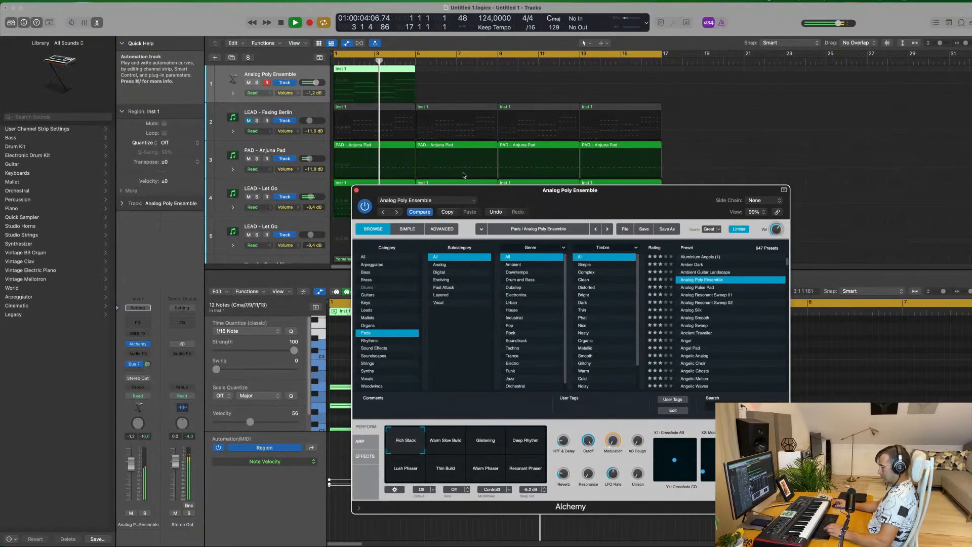
pyautogui.press('super+r')
pyautogui.press('super+r')
pyautogui.press('super+r')
pyautogui.moveTo(657, 192); pyautogui.dragTo(778, 158)
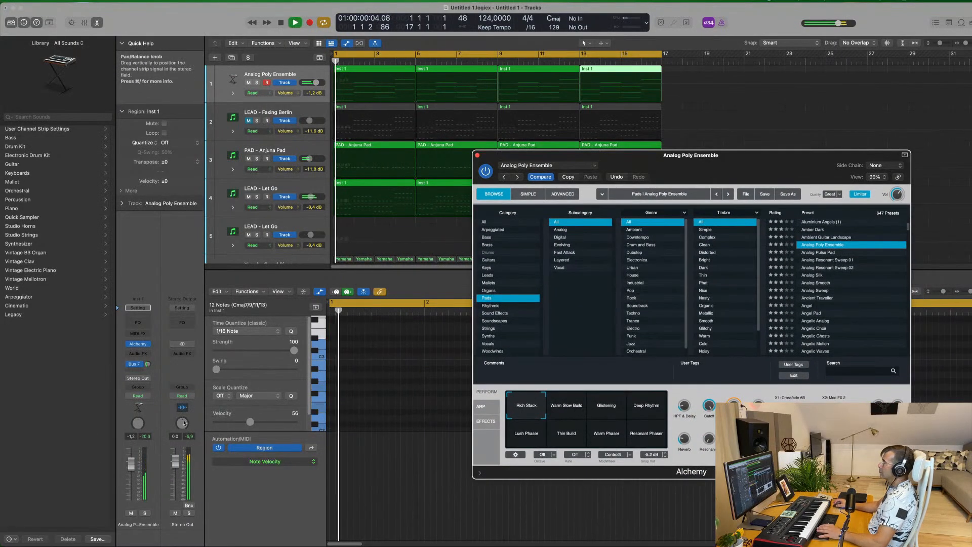
# Step: Lower the Analog Poly Ensemble track's volume to -2.9 dB while replaying the arrangement
pyautogui.press('space')
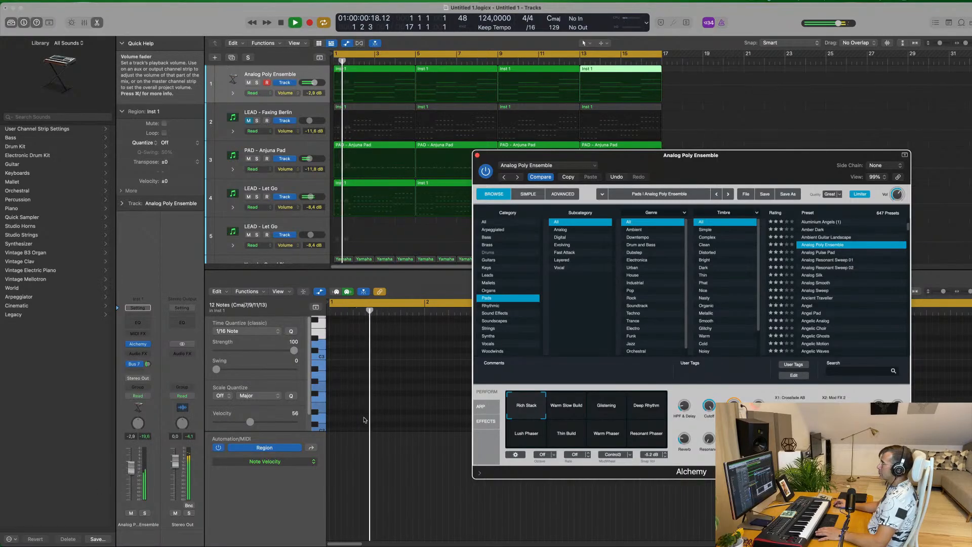
pyautogui.click(192, 458)
pyautogui.press('space')
pyautogui.press('space')
# Step: Audition the Analog Pulse Pad and Analog Smooth presets, raise the volume to -1.8 dB and briefly solo the track
pyautogui.click(826, 254)
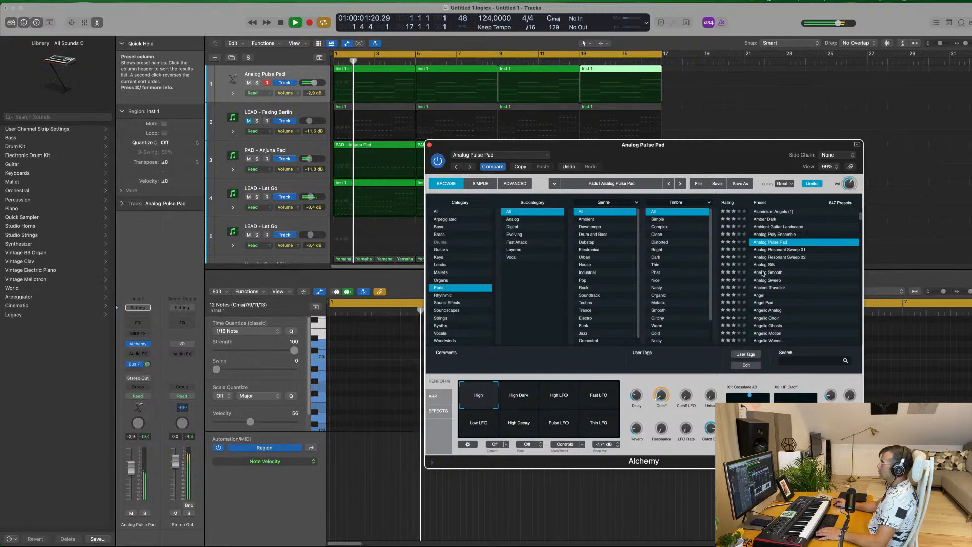
pyautogui.click(759, 273)
pyautogui.press('space')
pyautogui.press('space')
pyautogui.click(145, 513)
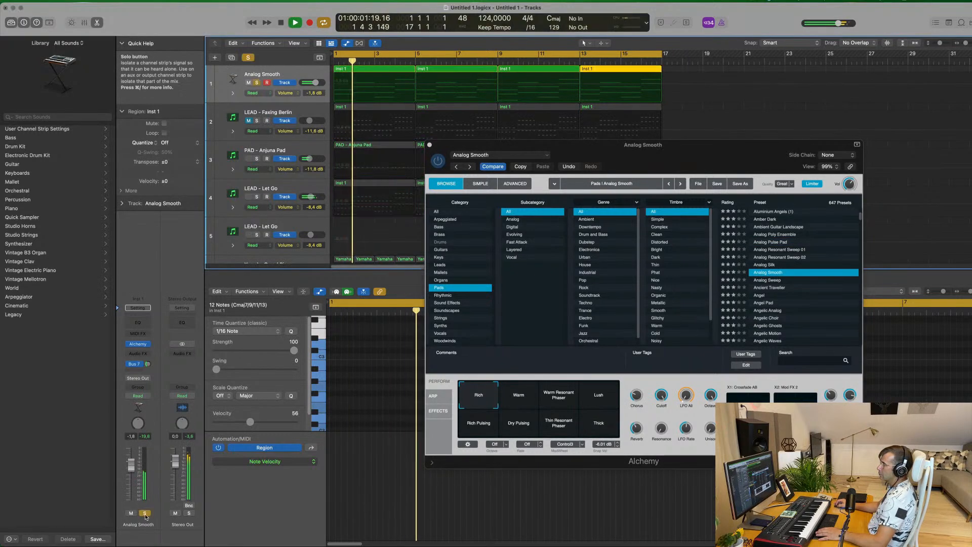
pyautogui.click(145, 512)
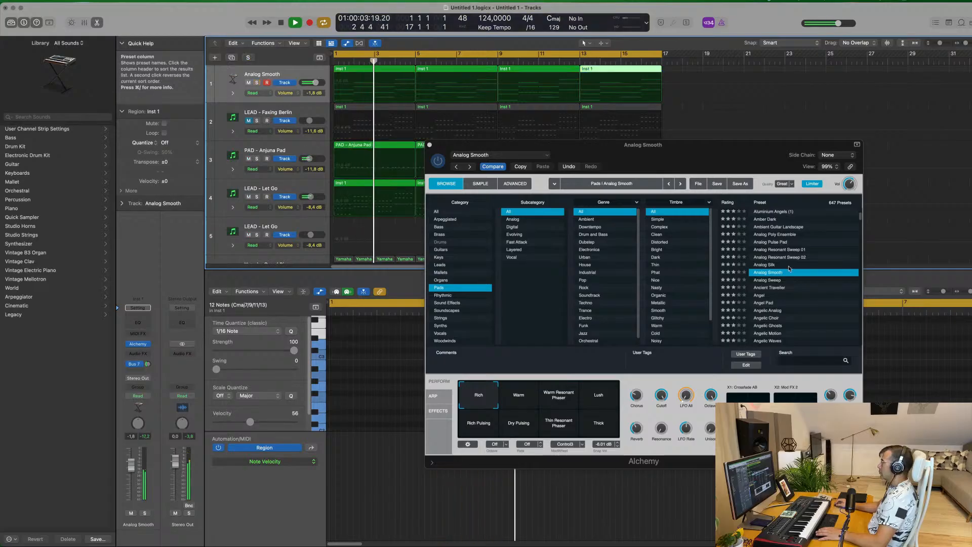
# Step: Load the Ancient Traveller pad preset in Alchemy
pyautogui.click(785, 285)
pyautogui.scroll(-1, 782, 281)
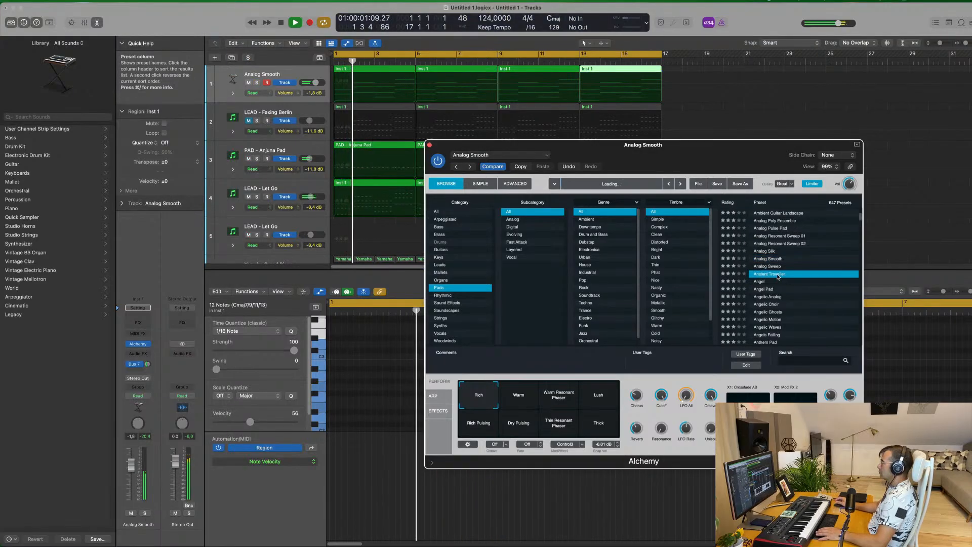
pyautogui.moveTo(713, 153); pyautogui.dragTo(732, 109)
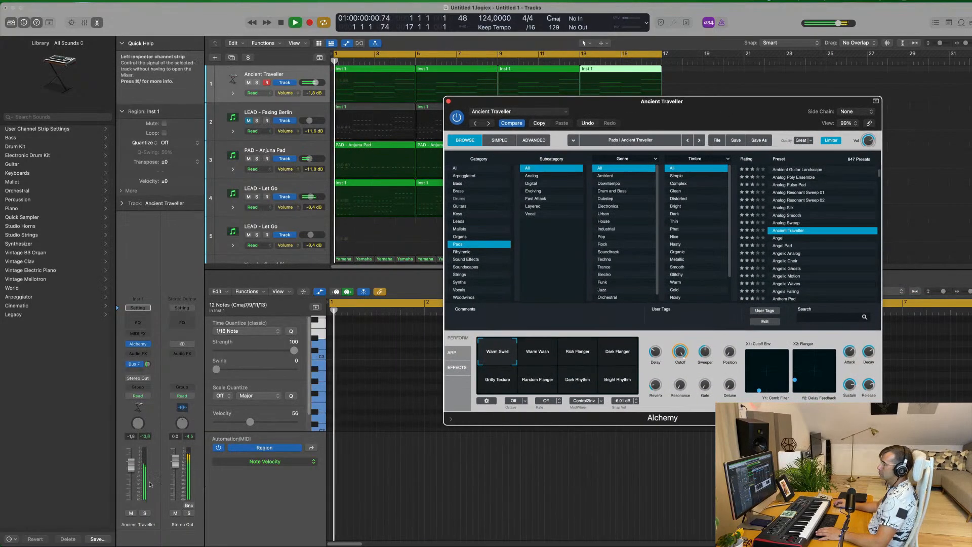
# Step: Audition the Warm Wash, Rich Flanger, Dark Flanger and Gritty Texture snapshots, setting the Ancient Traveller track's volume to -5.8 dB
pyautogui.click(537, 357)
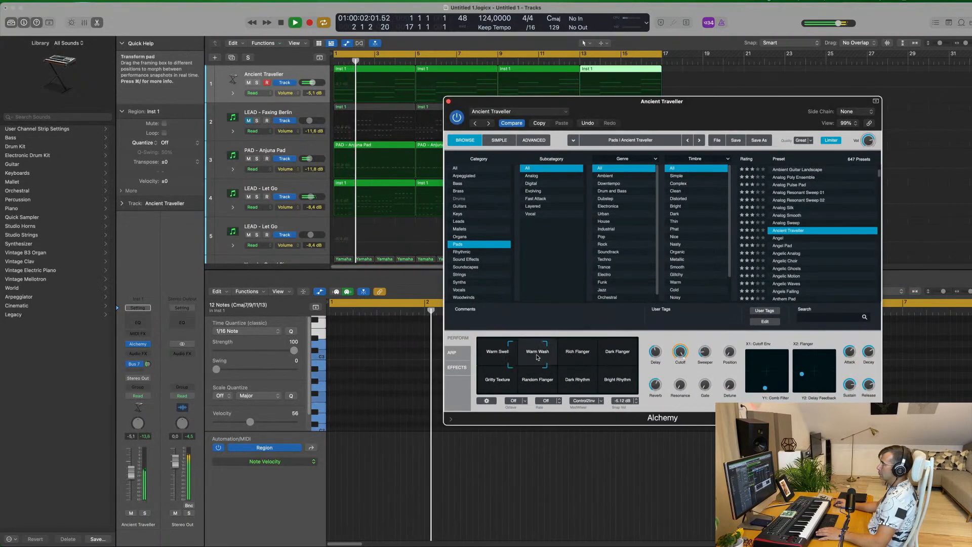
pyautogui.click(586, 351)
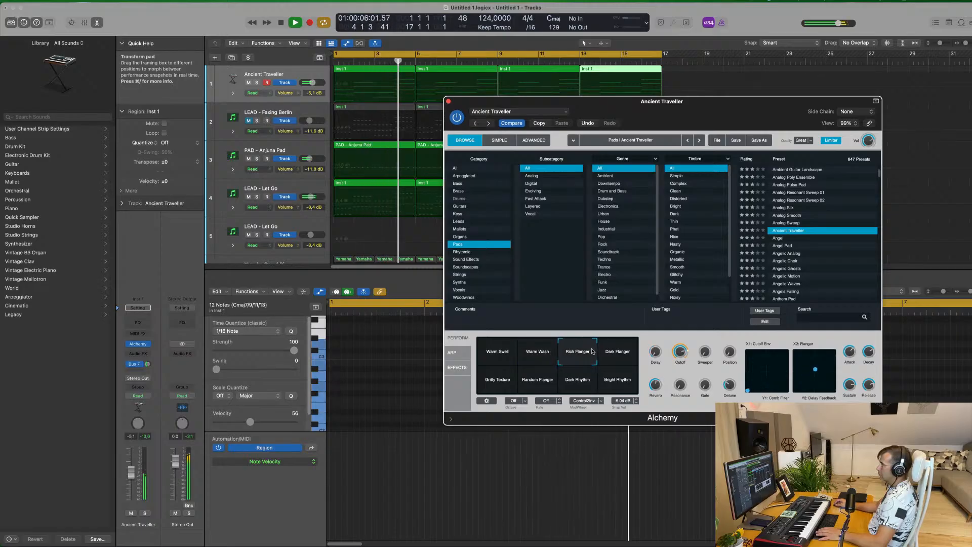
pyautogui.press('Return')
pyautogui.moveTo(131, 472); pyautogui.dragTo(133, 474)
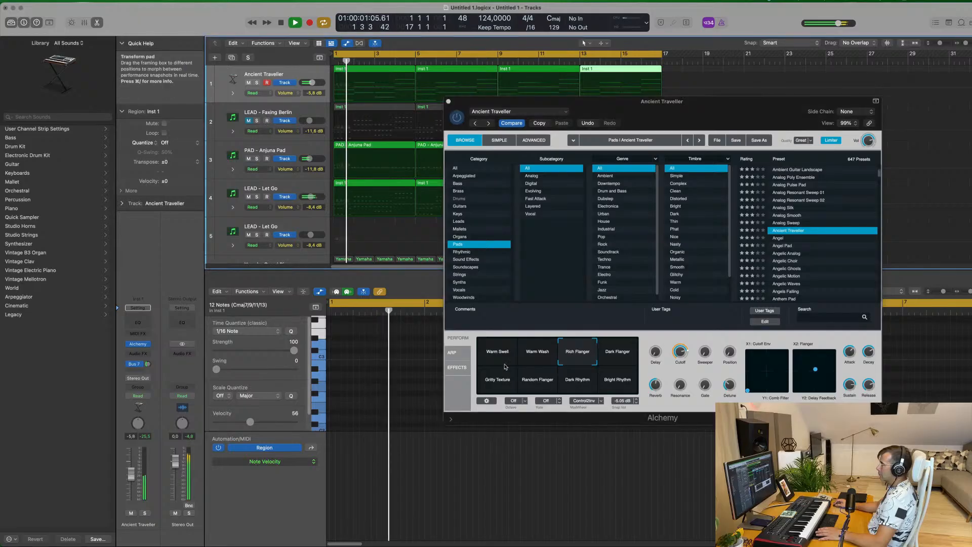
pyautogui.click(628, 352)
pyautogui.moveTo(635, 352); pyautogui.dragTo(467, 401)
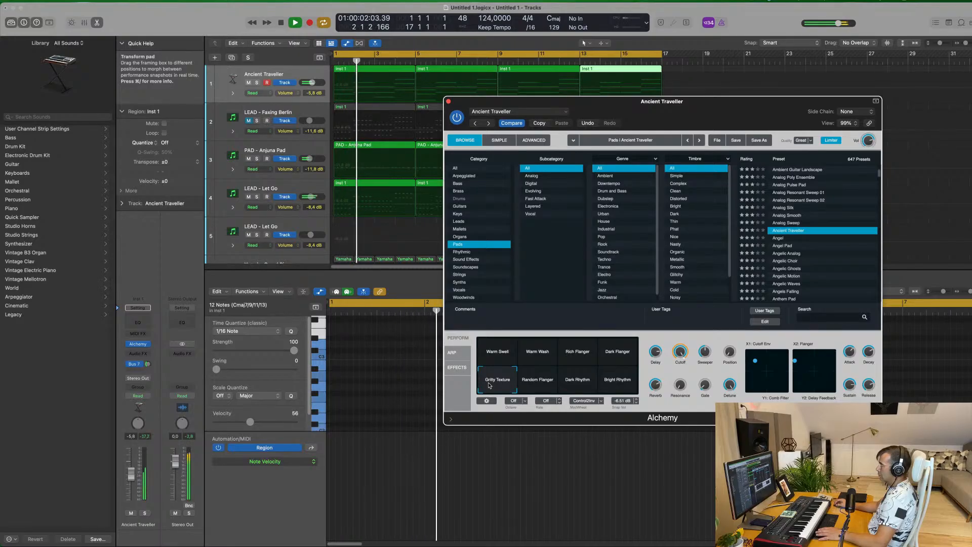
# Step: Morph the Transform pad to a blend between Warm Swell and Warm Wash, and check the pad briefly in solo
pyautogui.moveTo(513, 385); pyautogui.dragTo(516, 356)
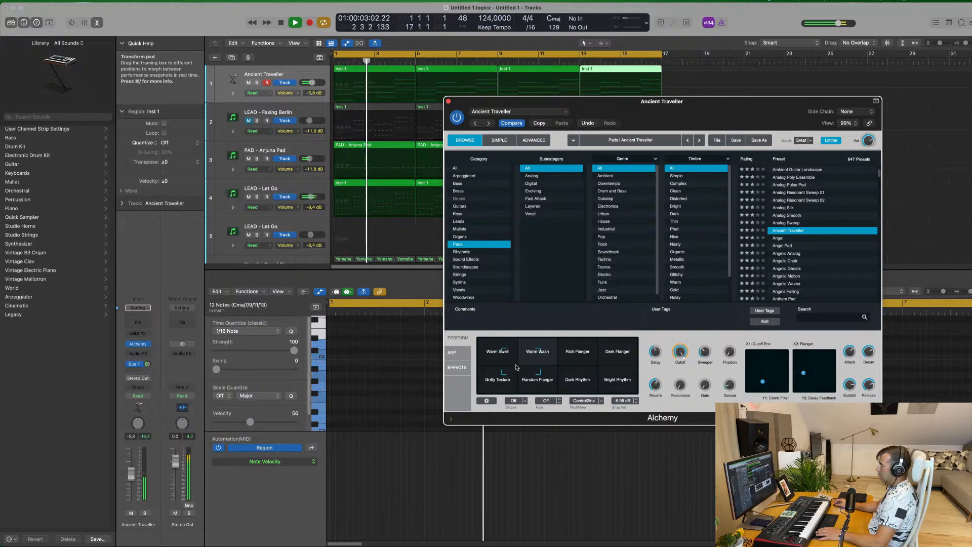
pyautogui.moveTo(517, 349); pyautogui.dragTo(515, 350)
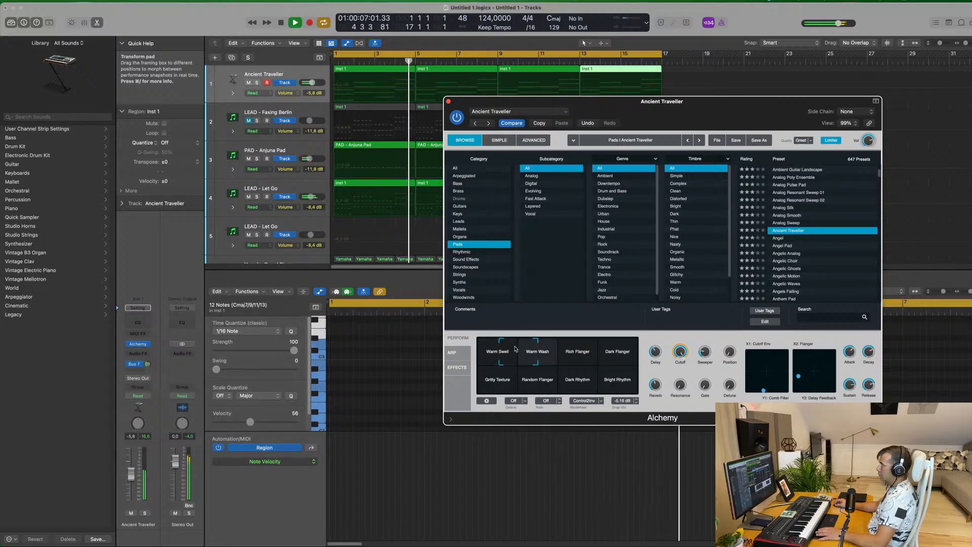
pyautogui.press('Return')
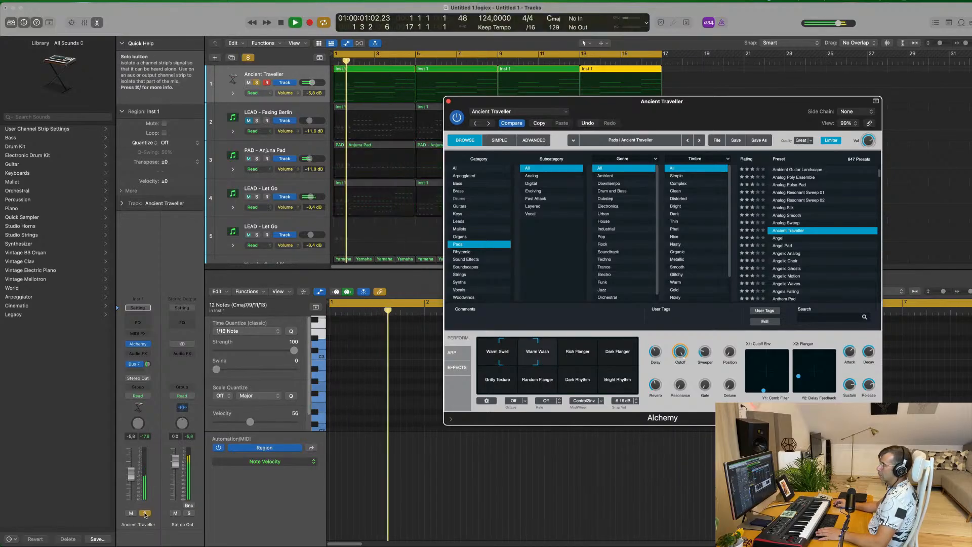
pyautogui.click(145, 513)
pyautogui.click(145, 513)
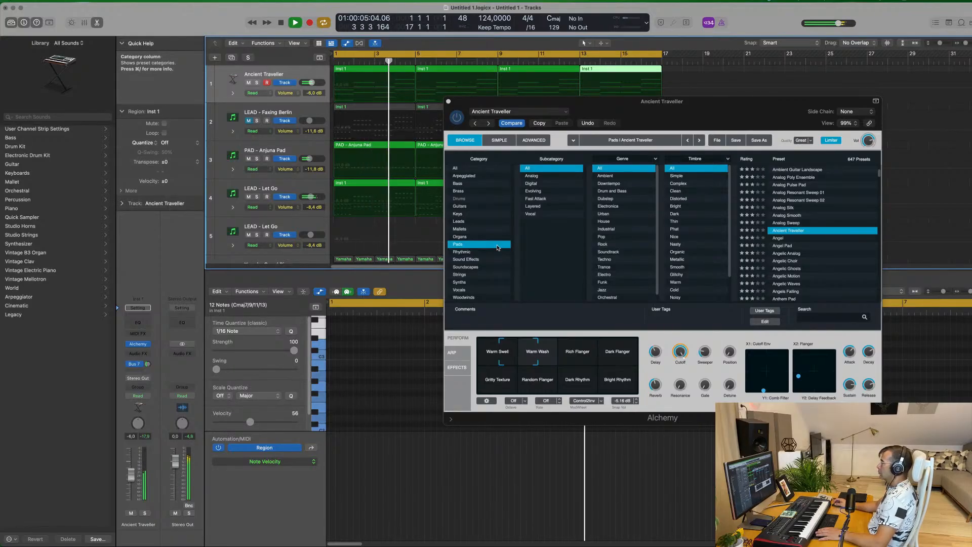
# Step: Lower the Ancient Traveller track's volume further and close the Alchemy window
pyautogui.moveTo(131, 475); pyautogui.dragTo(131, 487)
pyautogui.moveTo(516, 101); pyautogui.dragTo(474, 106)
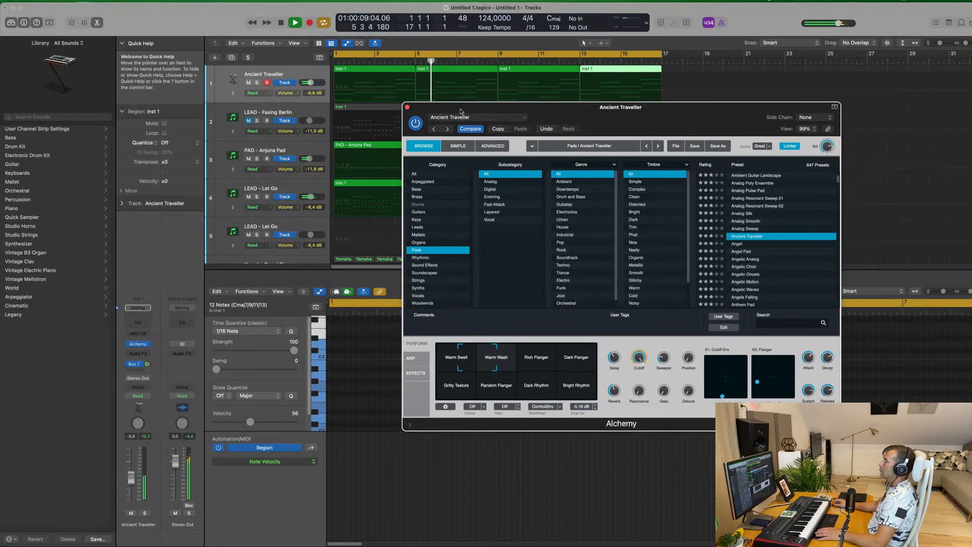
pyautogui.click(406, 108)
# Step: Unmute and select the Yamaha Grand Piano track, play from the start and raise its volume to -6.0 dB
pyautogui.press('super+Left')
pyautogui.press('super+Left')
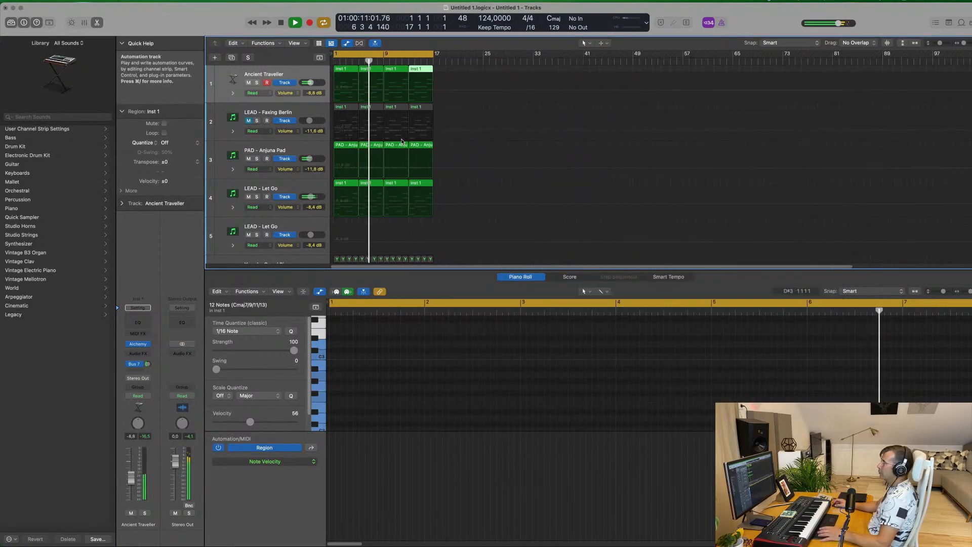
pyautogui.press('super+Right')
pyautogui.press('super+Right')
pyautogui.scroll(-3, 450, 152)
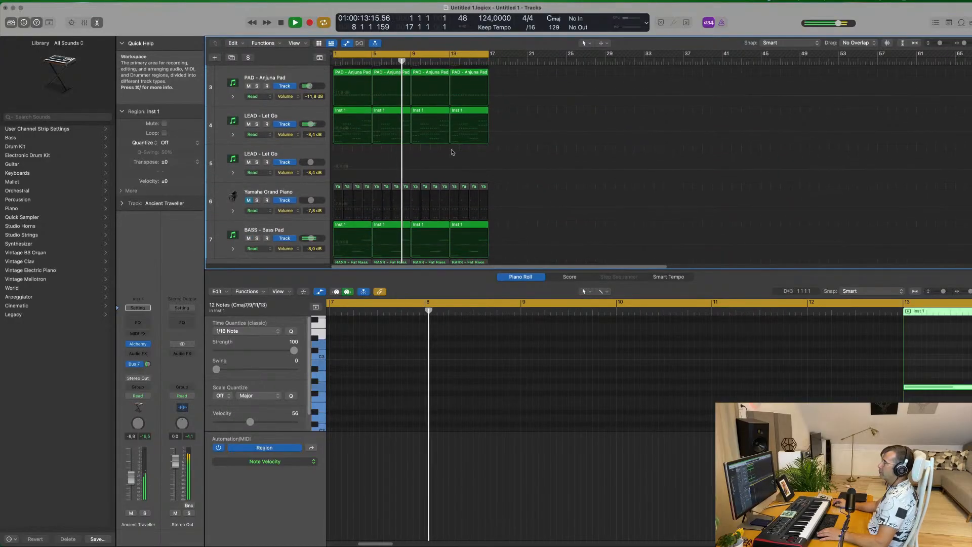
pyautogui.click(248, 200)
pyautogui.click(291, 195)
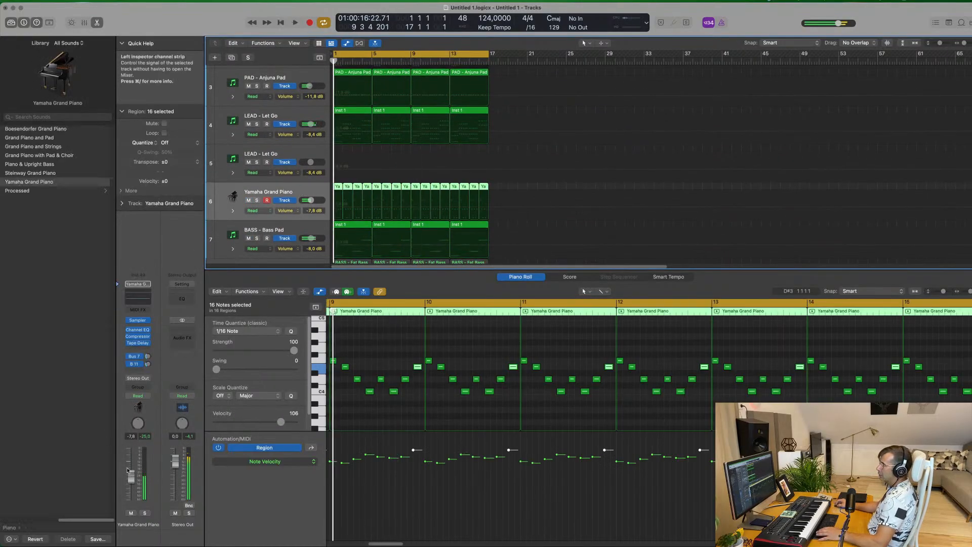
pyautogui.press('Return')
pyautogui.moveTo(131, 475); pyautogui.dragTo(131, 471)
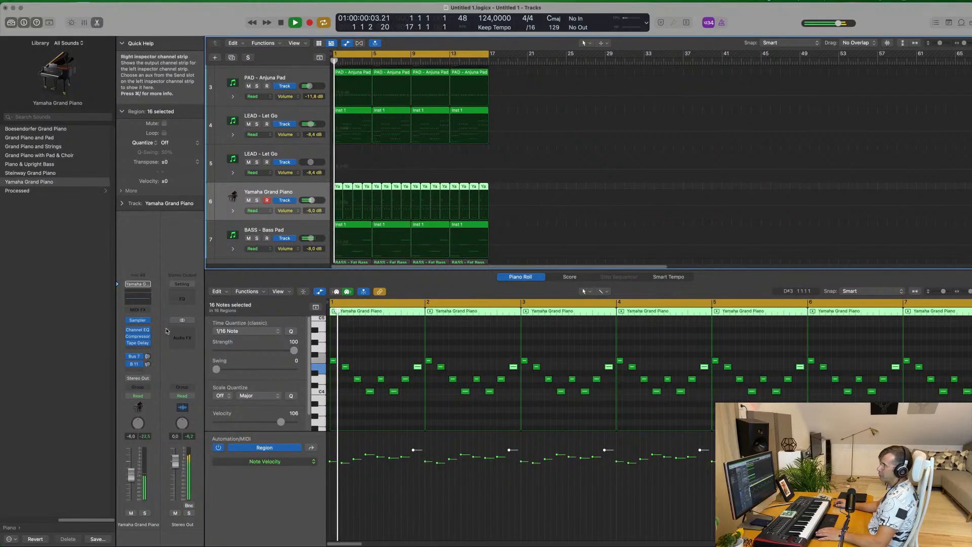
# Step: Add a stereo Step FX effect to the Yamaha Grand Piano track after the Tape Delay and move its window aside
pyautogui.click(145, 350)
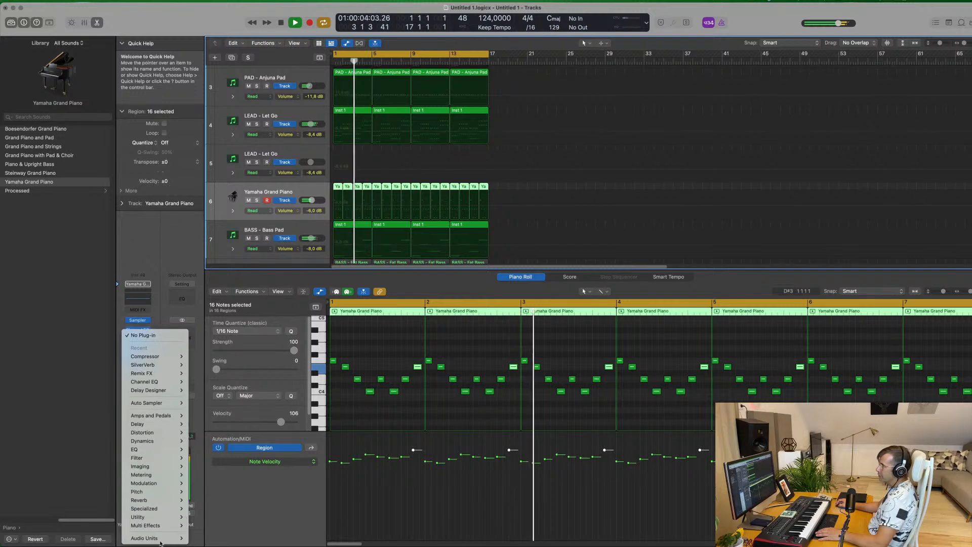
pyautogui.moveTo(163, 525)
pyautogui.moveTo(209, 524)
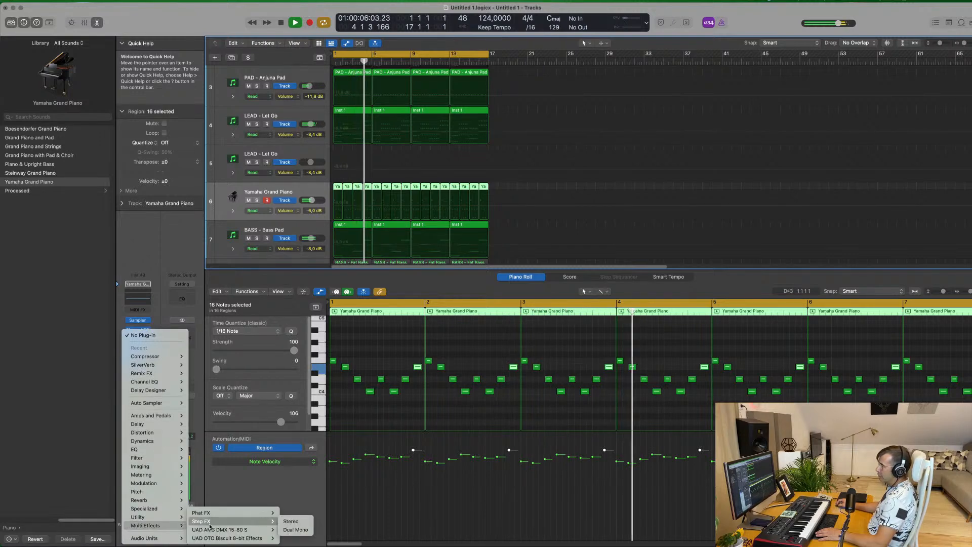
pyautogui.click(294, 522)
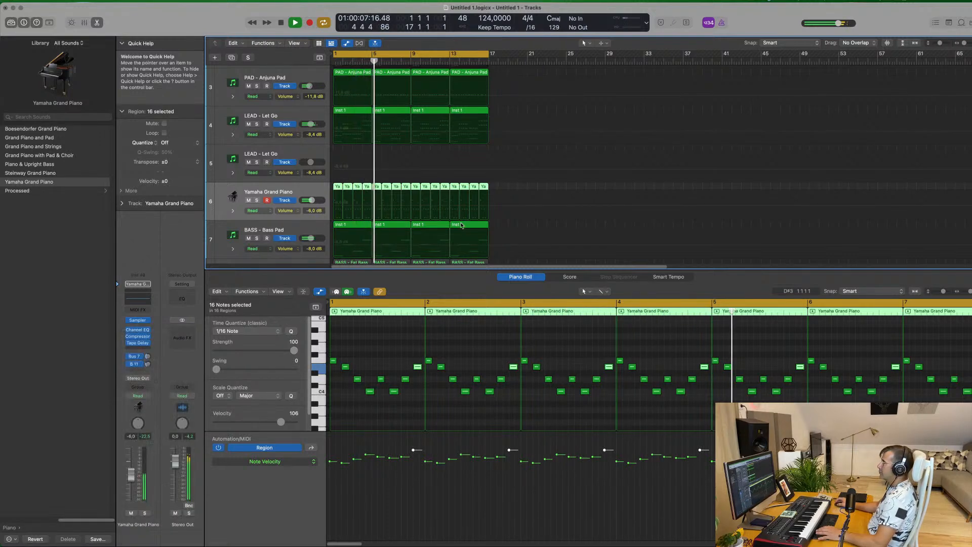
pyautogui.moveTo(355, 105); pyautogui.dragTo(454, 96)
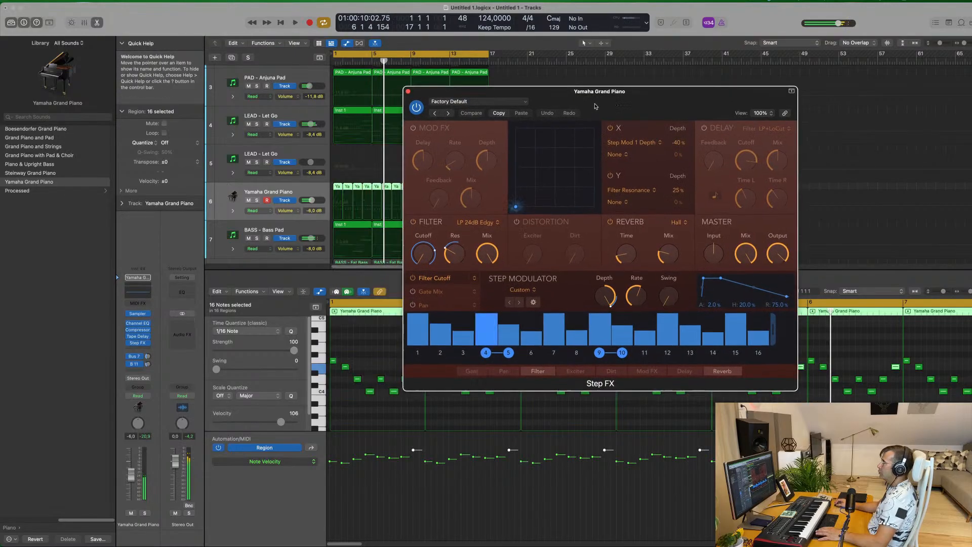
# Step: Audition the Step FX settings Brittle Spike, Comb Glitcher and Dark Roller on the piano
pyautogui.click(447, 113)
pyautogui.moveTo(523, 92); pyautogui.dragTo(497, 88)
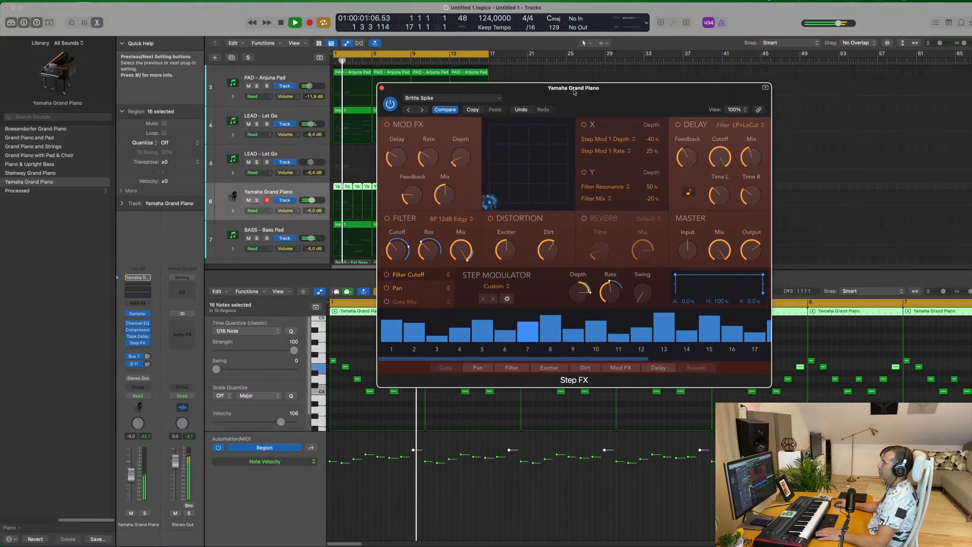
pyautogui.click(453, 98)
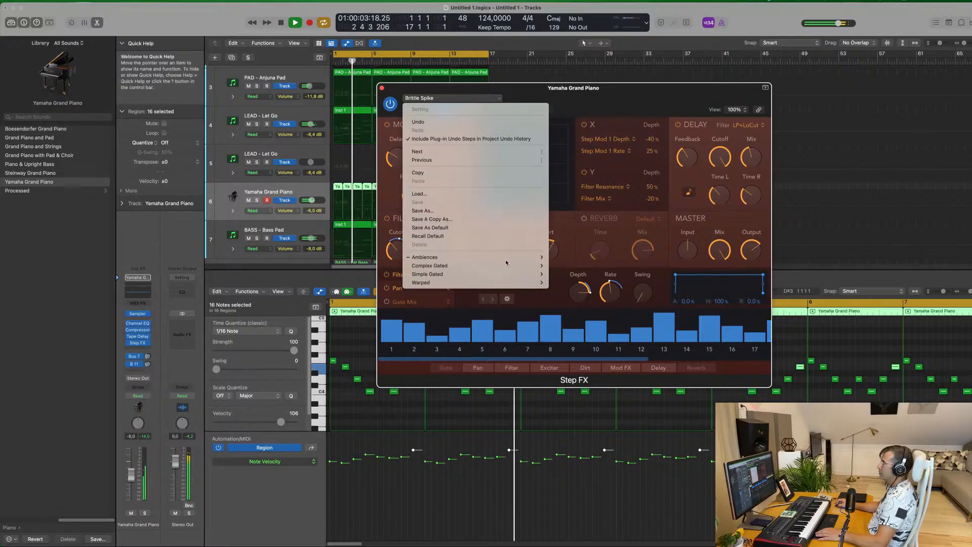
pyautogui.moveTo(510, 266)
pyautogui.click(569, 266)
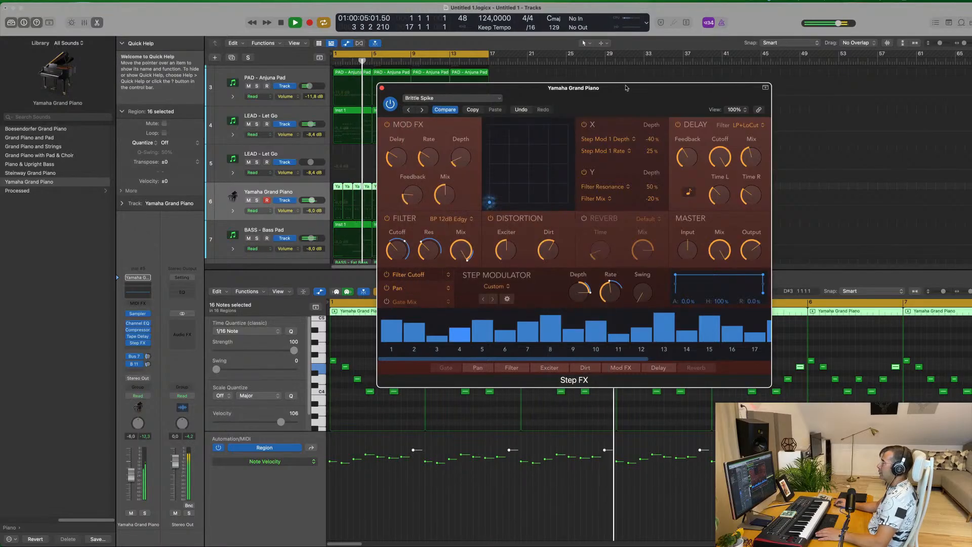
pyautogui.moveTo(614, 96); pyautogui.dragTo(595, 99)
pyautogui.moveTo(534, 96); pyautogui.dragTo(597, 69)
pyautogui.click(466, 85)
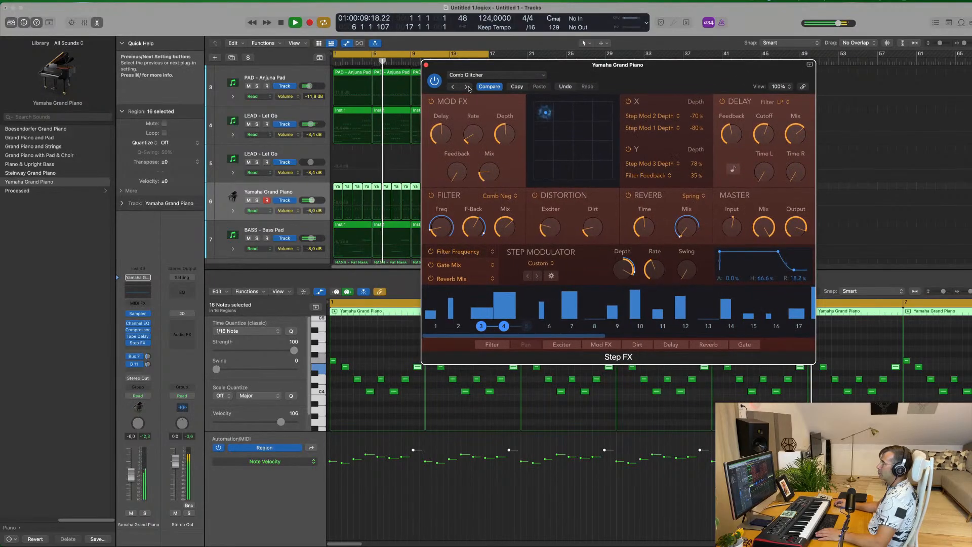
pyautogui.click(466, 87)
# Step: Load the Simple Gated setting Anthem Gated Space in Step FX and lower its master mix to 44.1 %
pyautogui.click(496, 75)
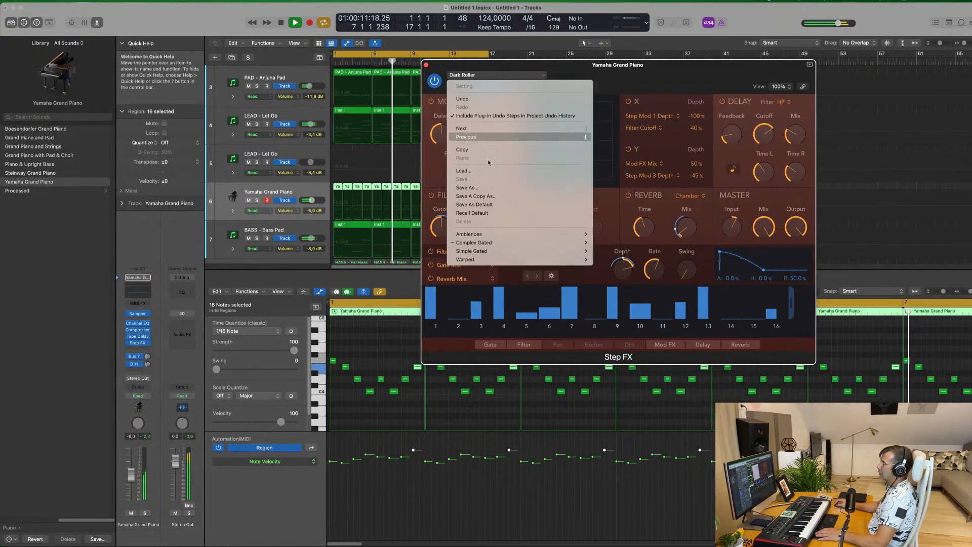
pyautogui.moveTo(498, 250)
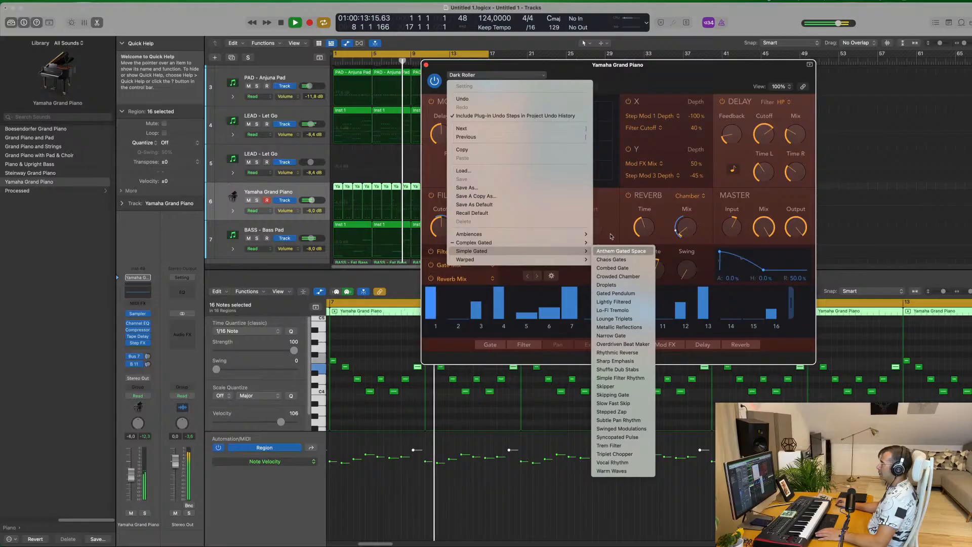
pyautogui.click(607, 252)
pyautogui.moveTo(661, 67); pyautogui.dragTo(588, 103)
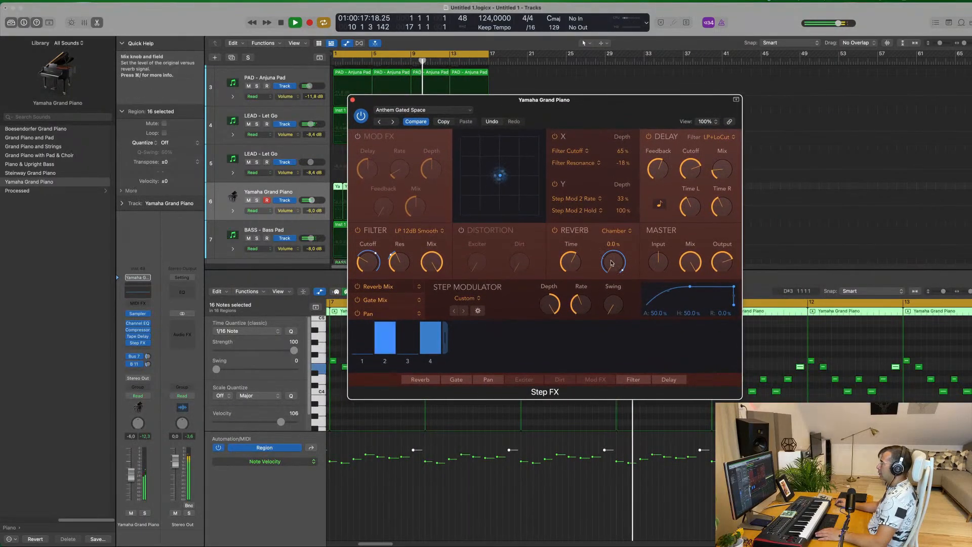
pyautogui.moveTo(689, 274); pyautogui.dragTo(694, 289)
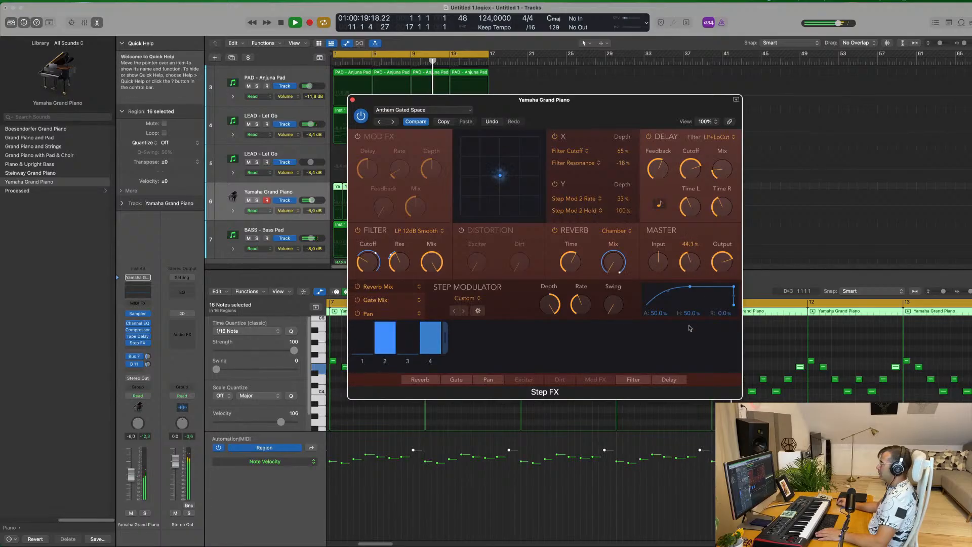
# Step: Return the Step FX master mix to full and set the Yamaha Grand Piano's volume to -3.4 dB
pyautogui.moveTo(132, 471); pyautogui.dragTo(131, 473)
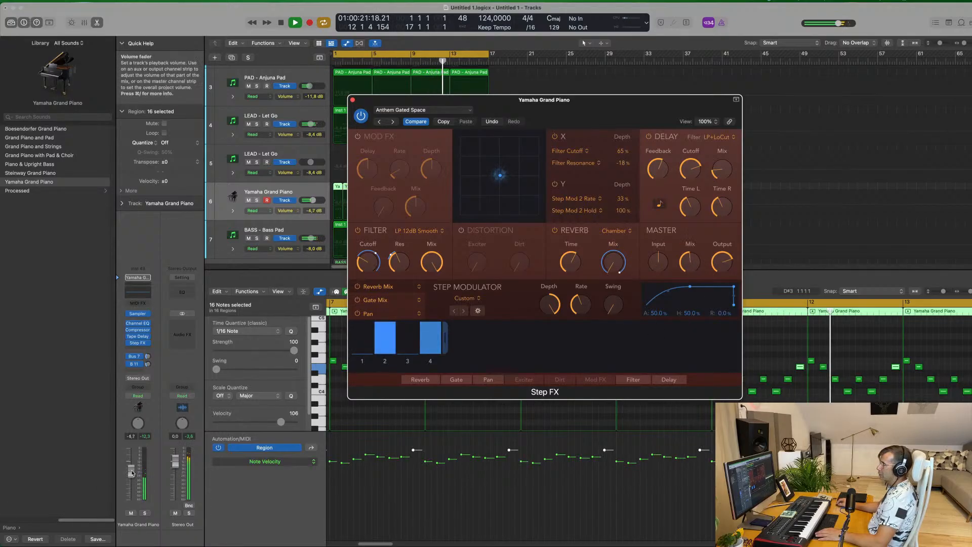
pyautogui.moveTo(692, 260); pyautogui.dragTo(699, 210)
pyautogui.moveTo(598, 102); pyautogui.dragTo(628, 123)
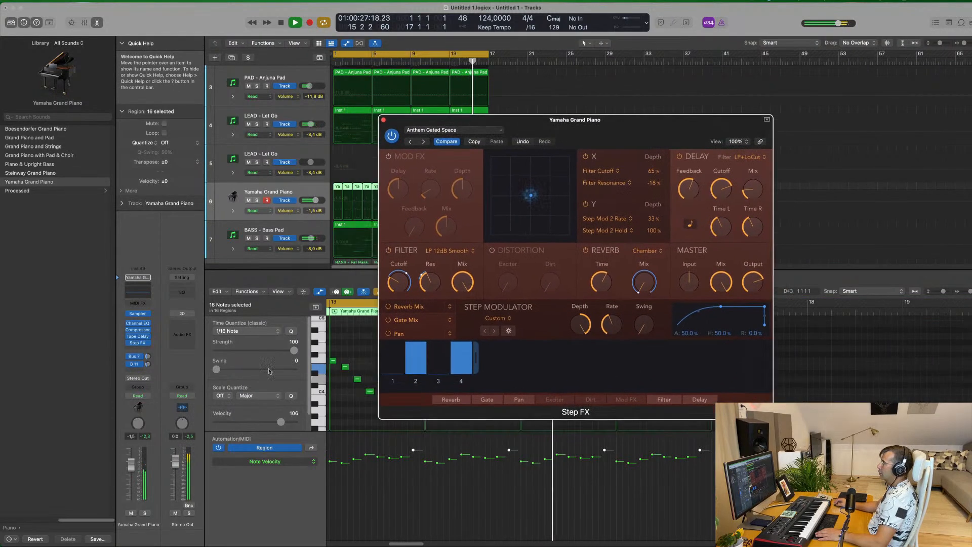
pyautogui.moveTo(130, 464); pyautogui.dragTo(130, 468)
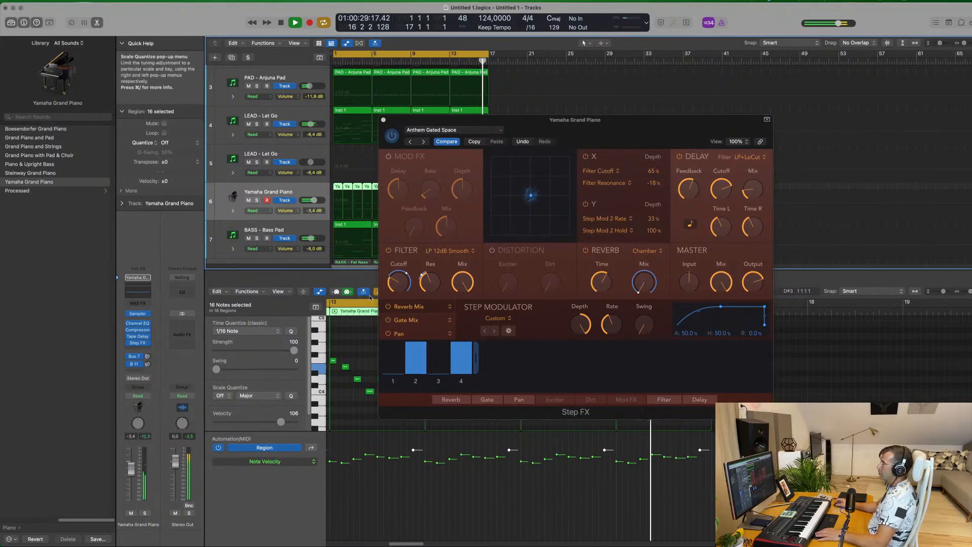
# Step: Copy the current Step FX setting, and audition Chaos Gates, Combed Gate, Crowded Chamber, Droplets, Gated Pendulum and Lightly Filtered
pyautogui.click(476, 143)
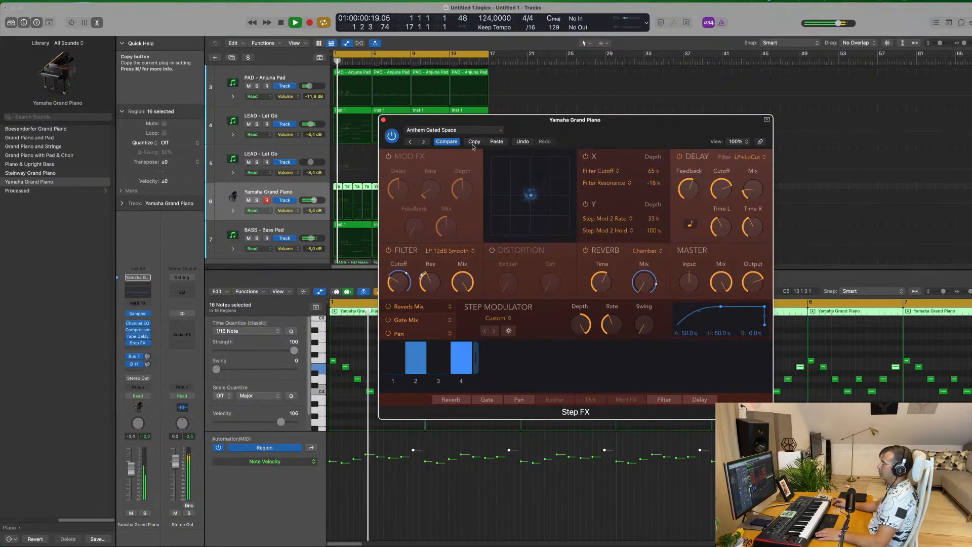
pyautogui.click(425, 142)
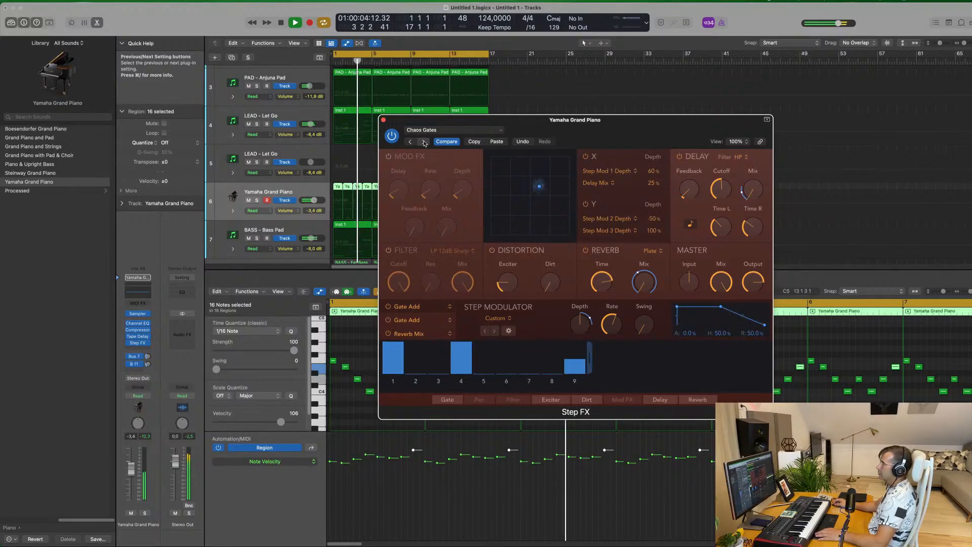
pyautogui.click(424, 142)
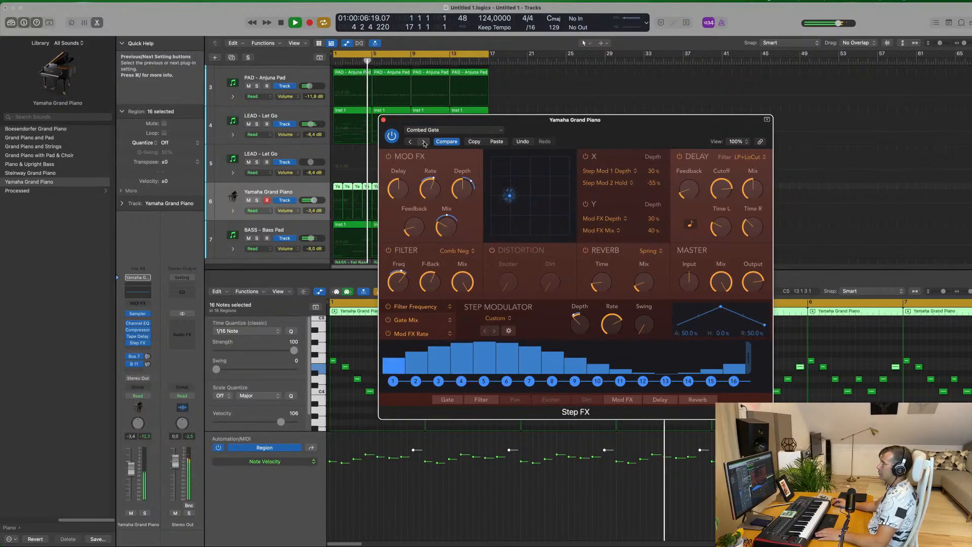
pyautogui.click(424, 143)
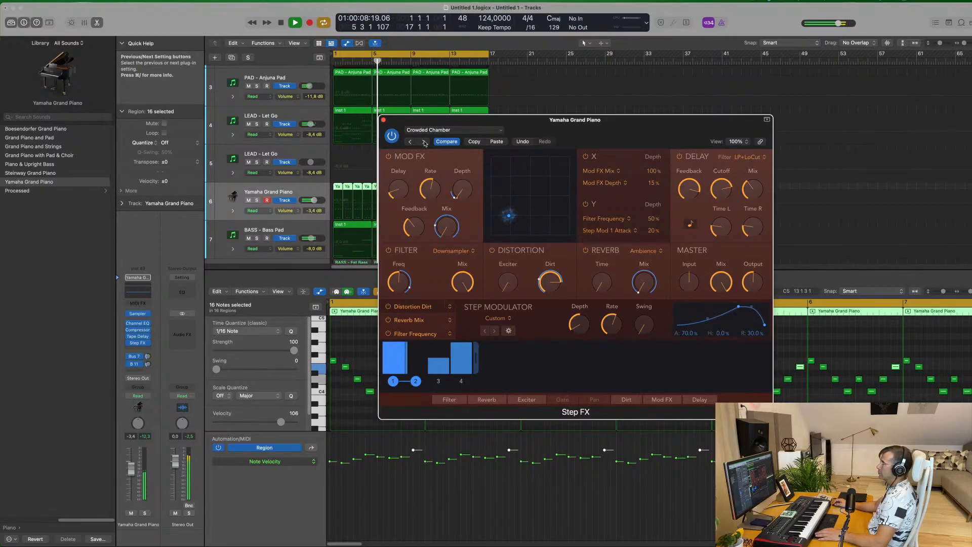
pyautogui.click(424, 142)
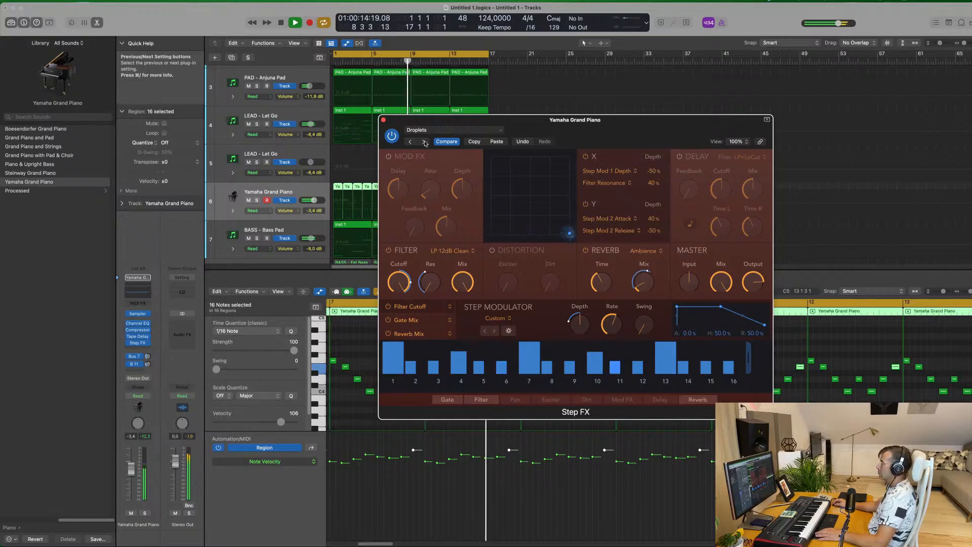
pyautogui.click(425, 142)
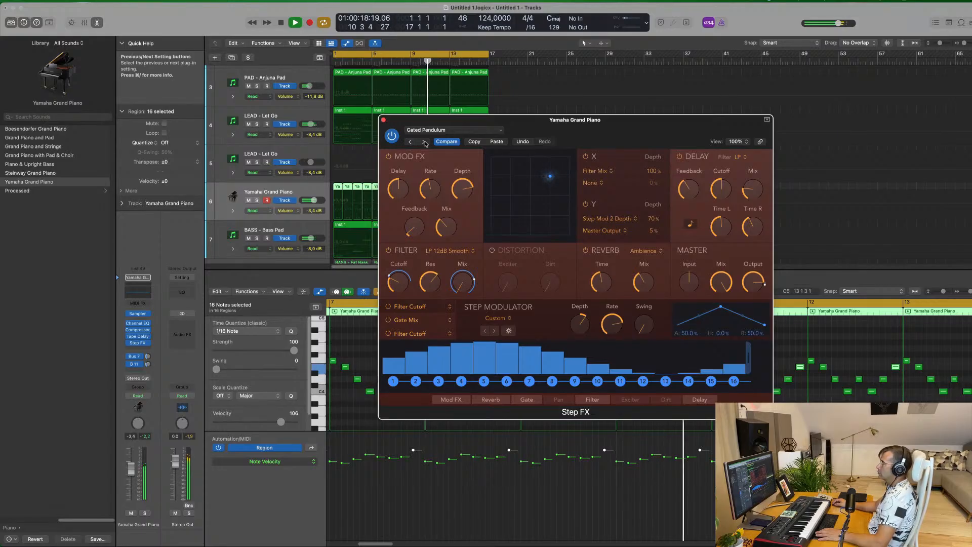
pyautogui.click(424, 142)
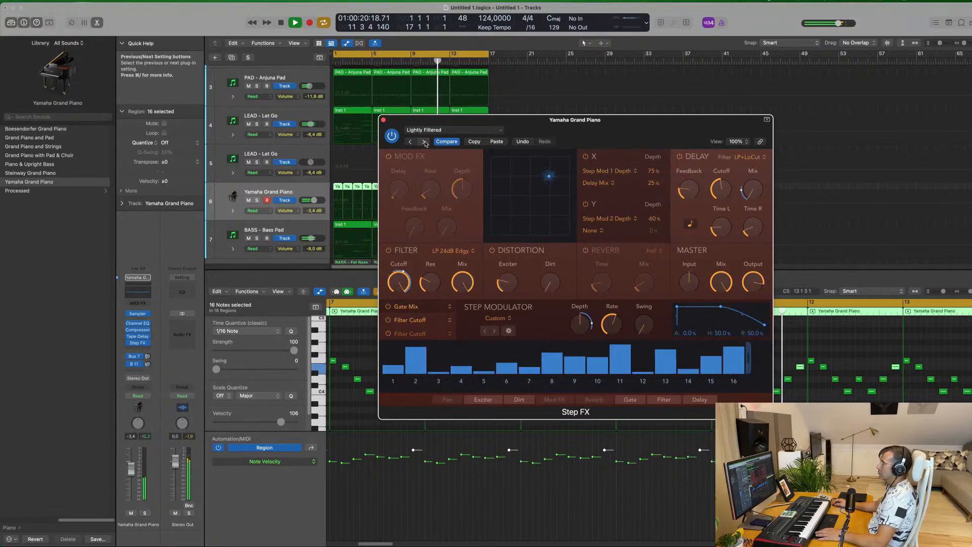
# Step: Audition two further Step FX settings, toggle the settings comparison and close the plug-in window
pyautogui.click(424, 142)
pyautogui.click(425, 142)
pyautogui.click(444, 142)
pyautogui.moveTo(552, 124); pyautogui.dragTo(666, 87)
pyautogui.click(496, 82)
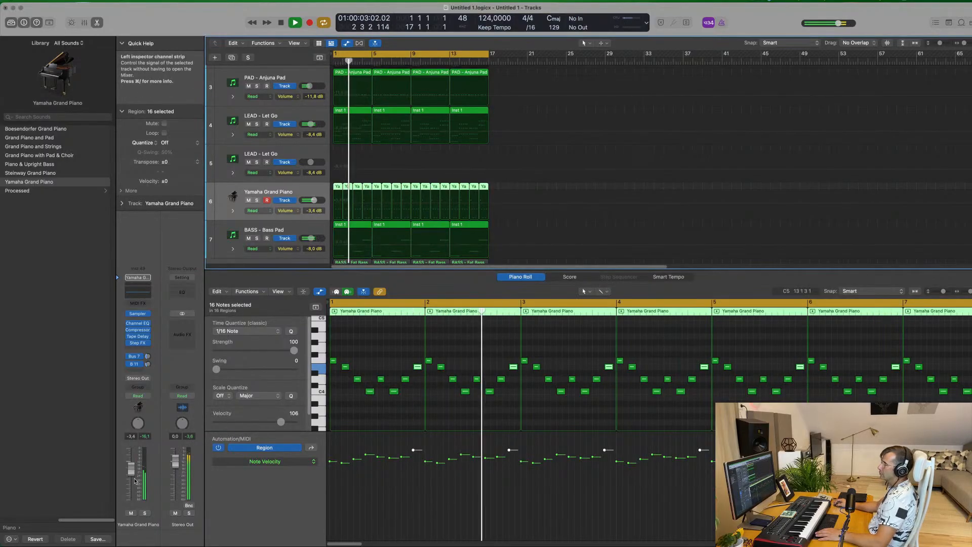
# Step: Set the Yamaha Grand Piano's volume to -4.9 dB, adjust its Bus 7 send and check the levels in the mixer
pyautogui.moveTo(131, 472); pyautogui.dragTo(130, 475)
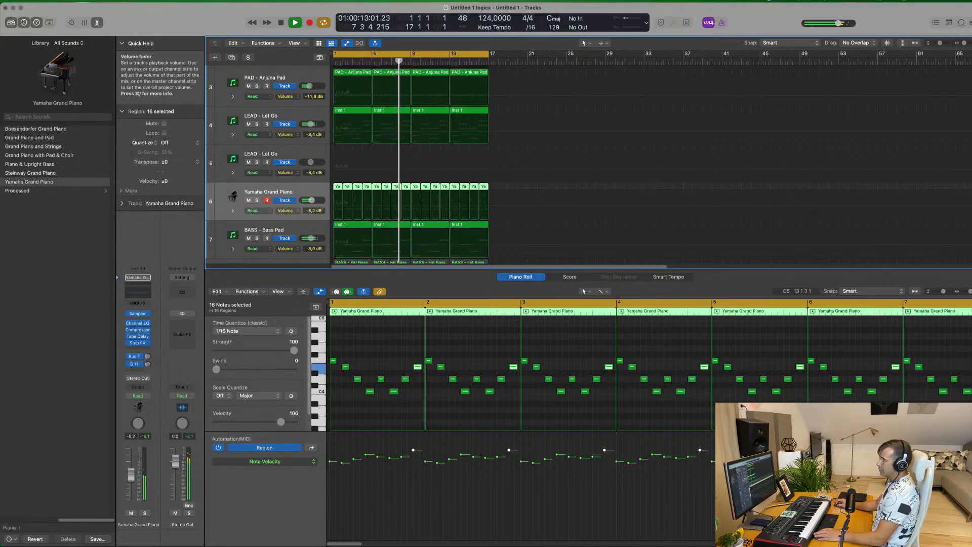
pyautogui.click(147, 358)
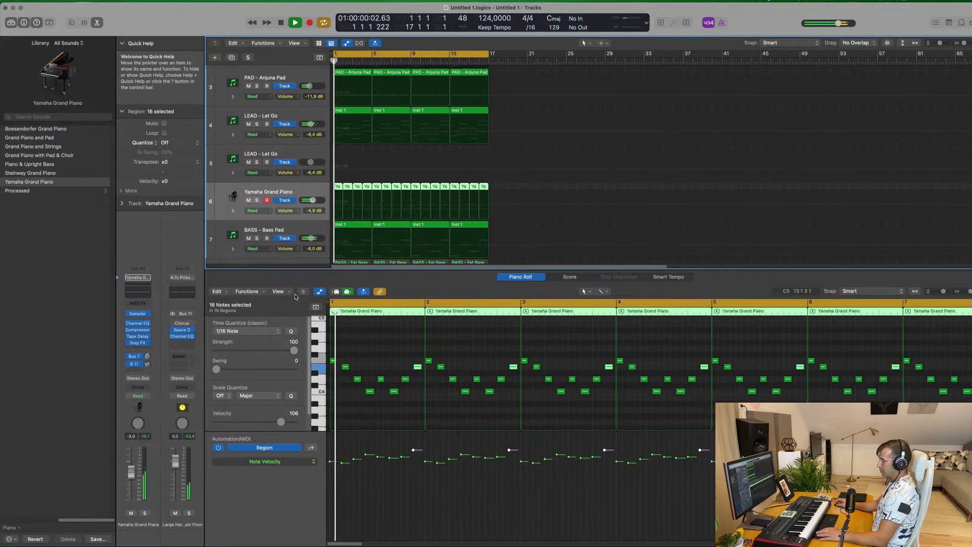
pyautogui.press('x')
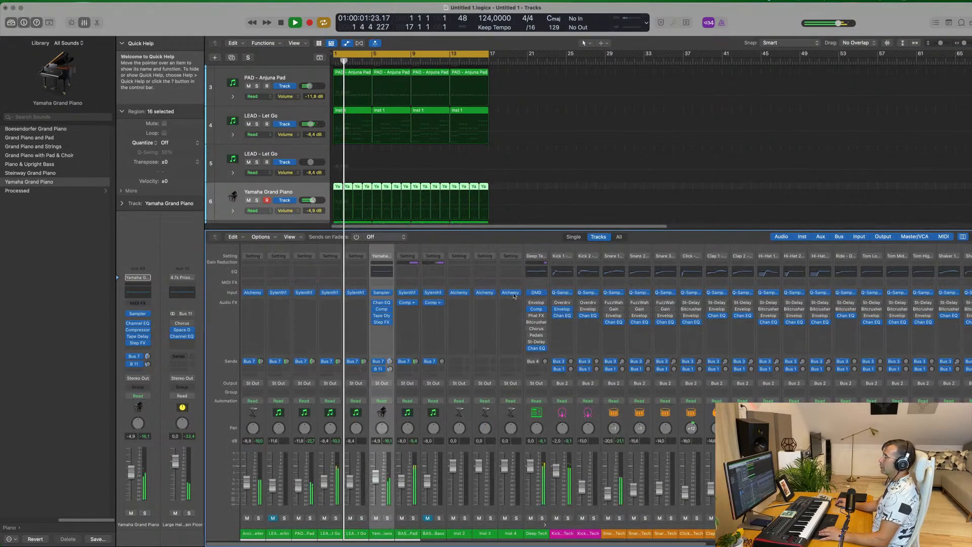
pyautogui.press('x')
pyautogui.press('Return')
# Step: Compare the mix with the upper LEAD - Let Go track muted and unmuted, and stop playback
pyautogui.click(248, 125)
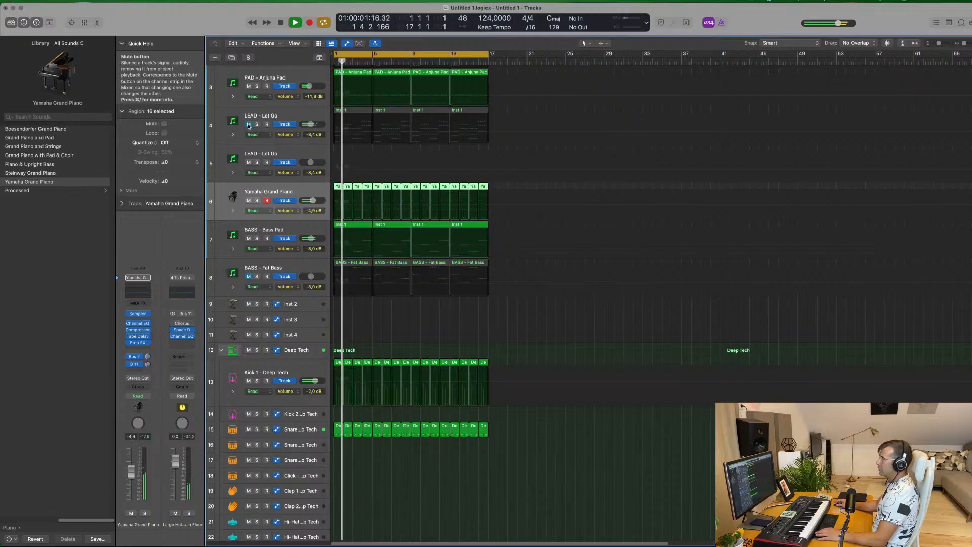
pyautogui.click(248, 125)
pyautogui.press('space')
# Step: Open the Sylenth1 instrument of the upper LEAD - Let Go track, listen to it during playback and close it
pyautogui.click(290, 113)
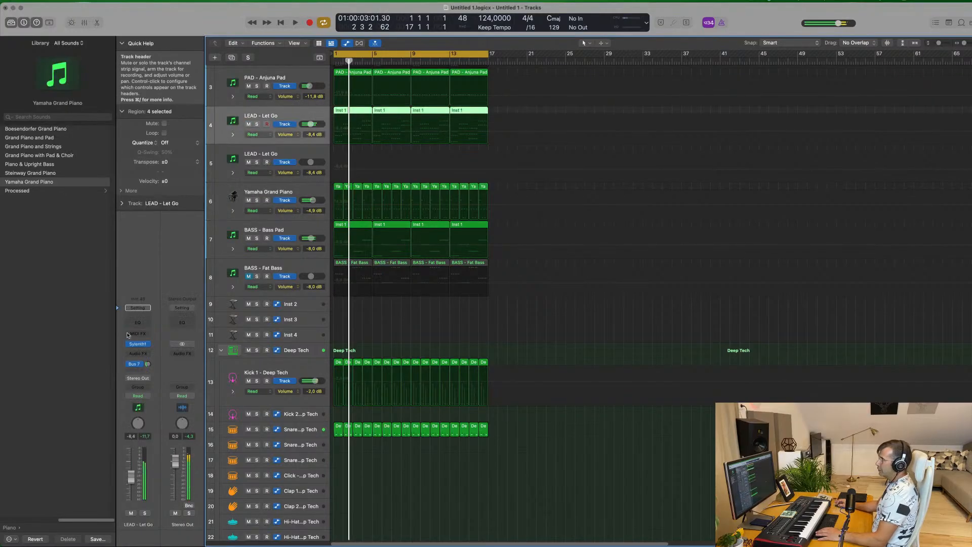
pyautogui.press('space')
pyautogui.click(138, 344)
pyautogui.press('space')
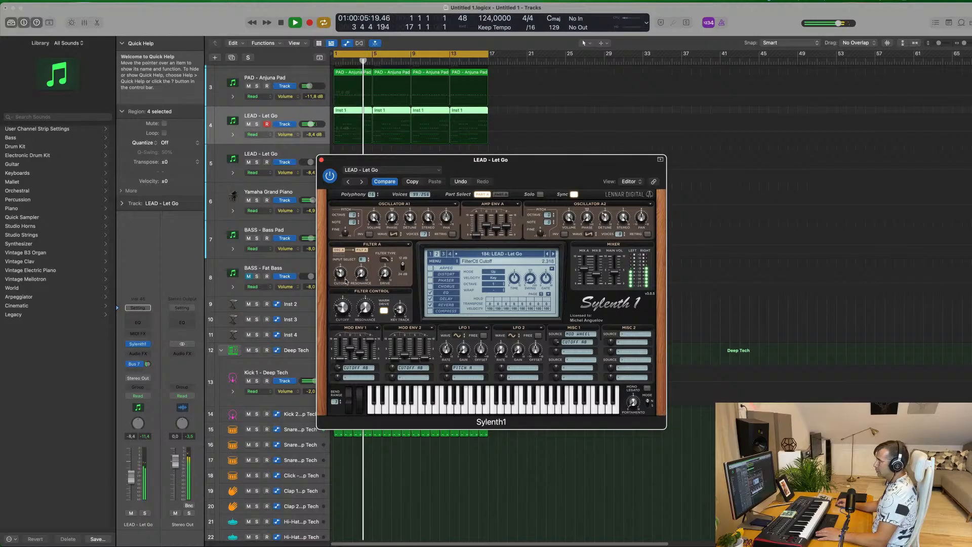
pyautogui.press('space')
pyautogui.press('space')
pyautogui.click(321, 160)
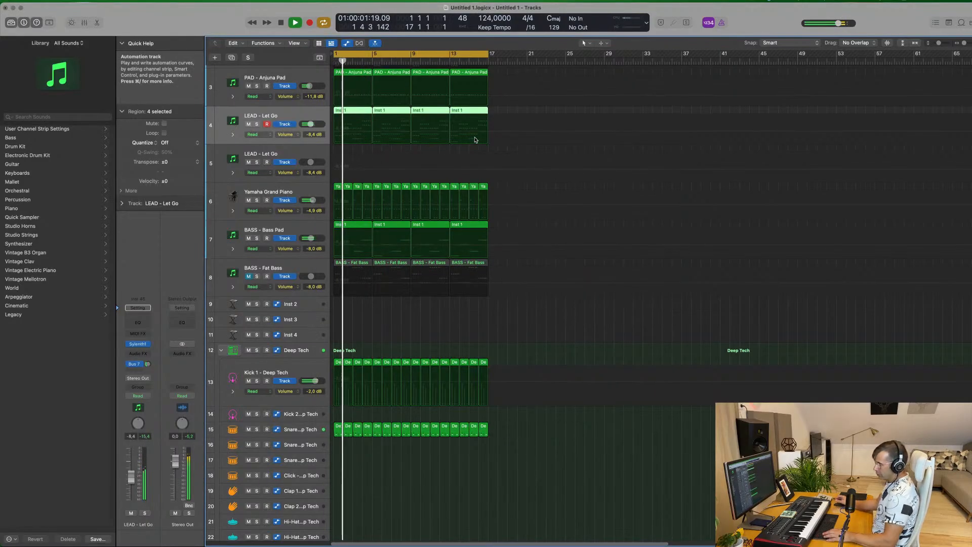
# Step: Select all regions and repeat the 16-bar block three times so the arrangement runs to bar 65
pyautogui.press('super+a')
pyautogui.press('super+r')
pyautogui.press('super+r')
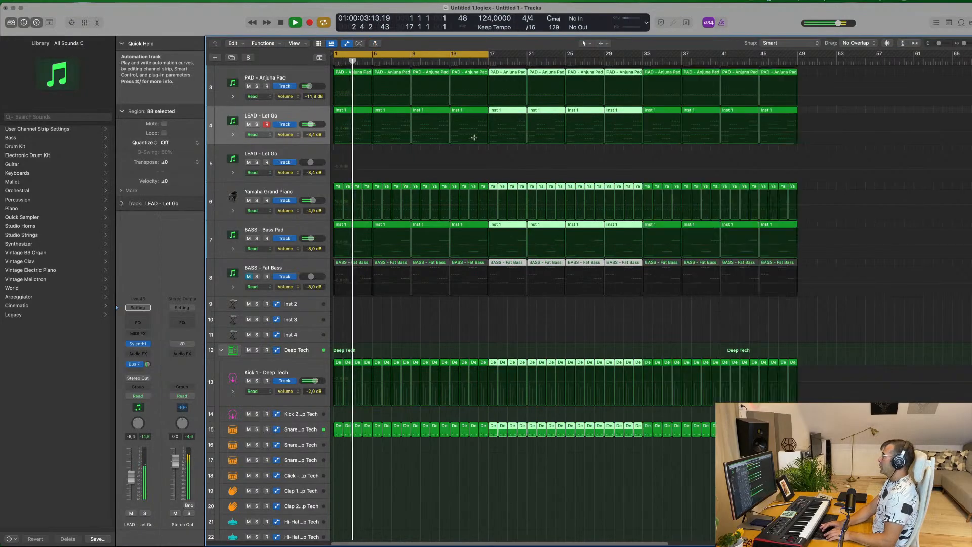
pyautogui.press('super+r')
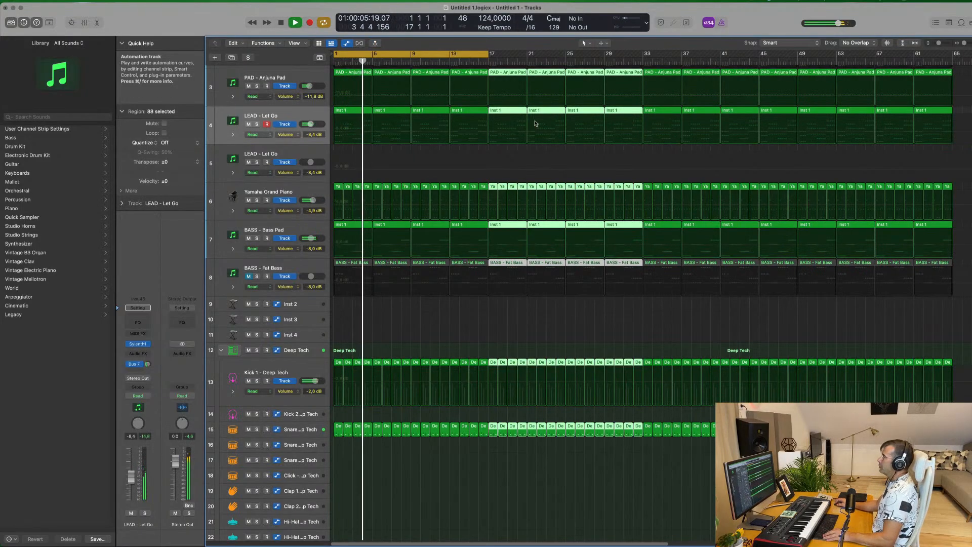
# Step: Show the global tracks and add a secondary ruler with time values above the bar ruler
pyautogui.click(315, 60)
pyautogui.press('super+Left')
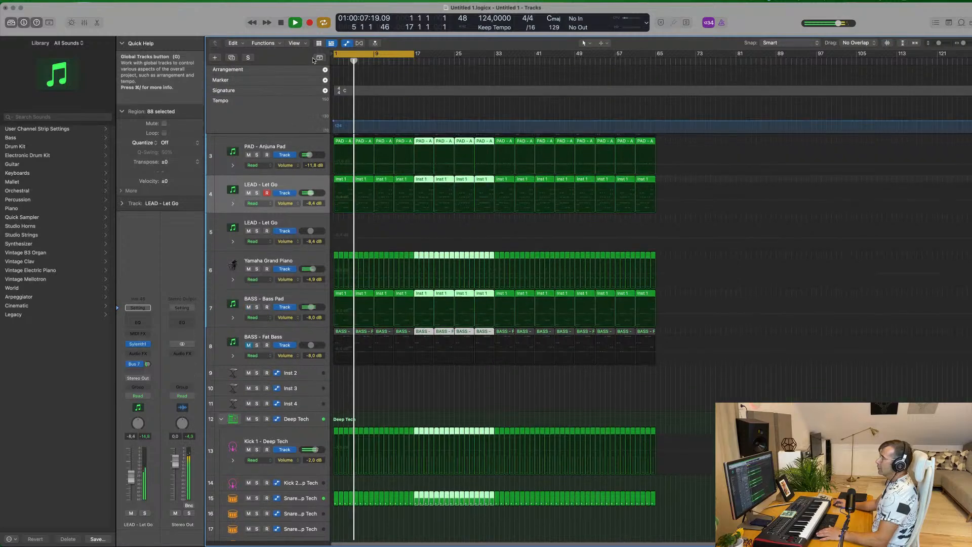
pyautogui.click(294, 43)
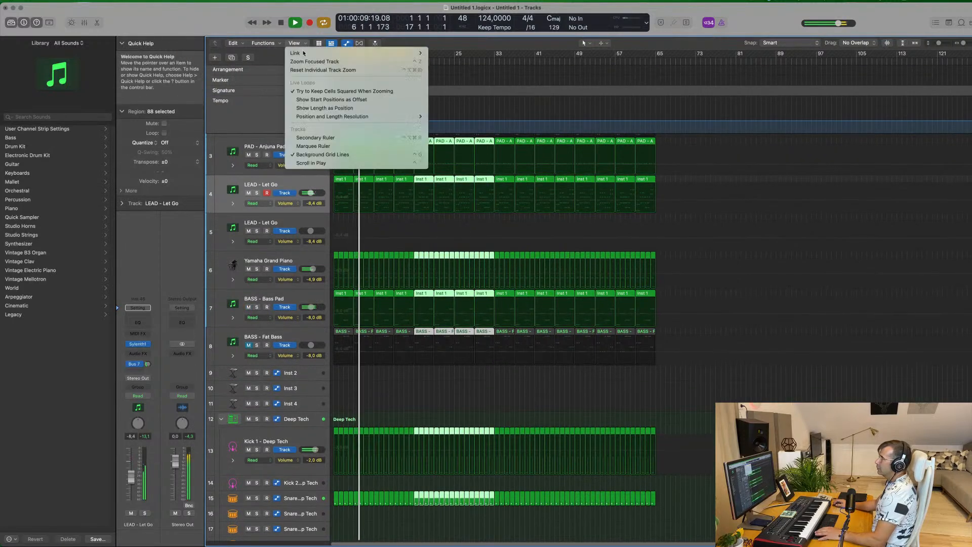
pyautogui.click(316, 137)
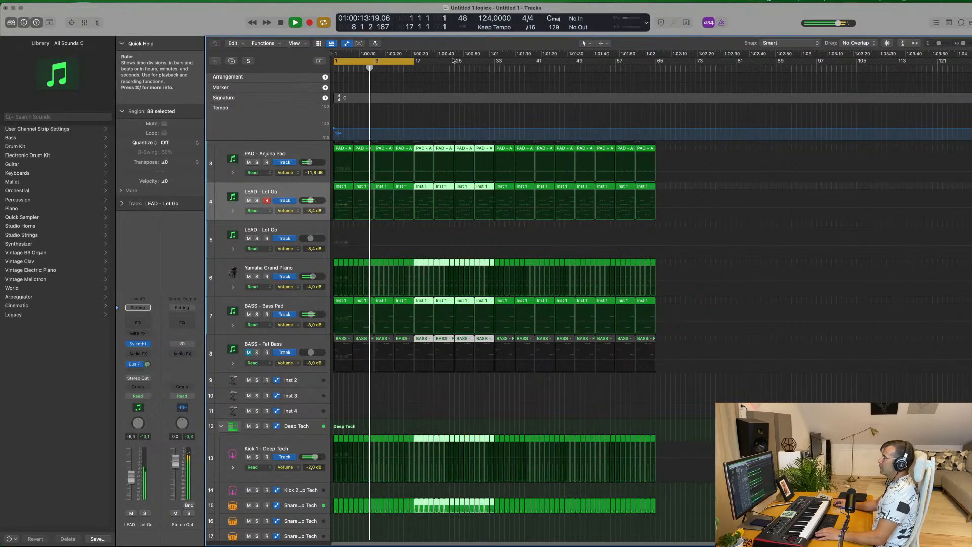
# Step: Extend the cycle range to bars 1–65 and repeat the whole 64-bar block once after bar 65
pyautogui.moveTo(415, 64); pyautogui.dragTo(652, 78)
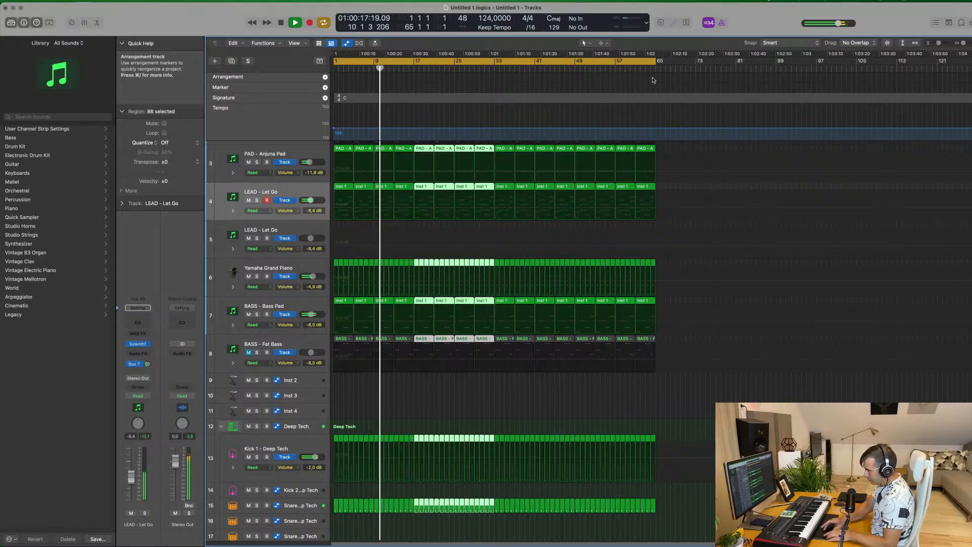
pyautogui.press('super+r')
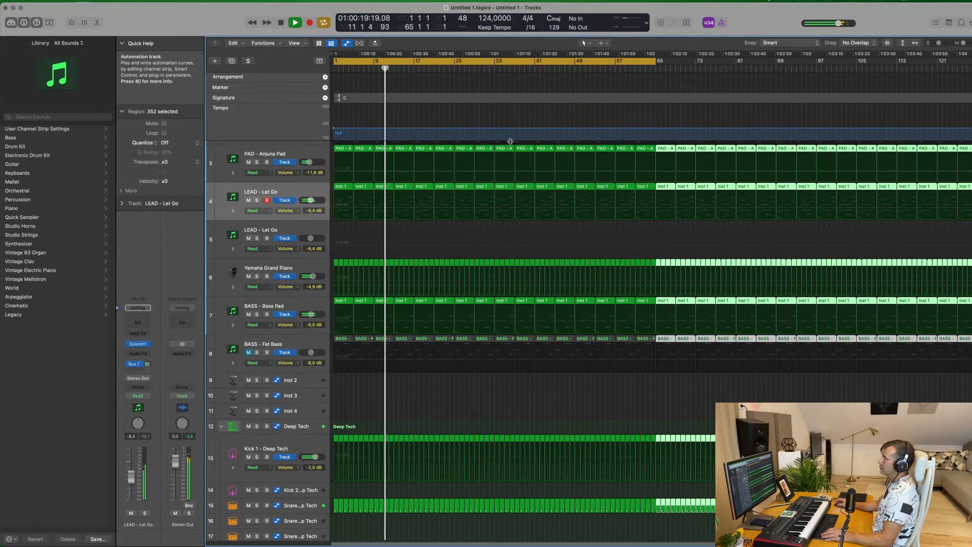
# Step: Hide the global tracks and deselect all regions
pyautogui.click(320, 61)
pyautogui.scroll(3, 432, 187)
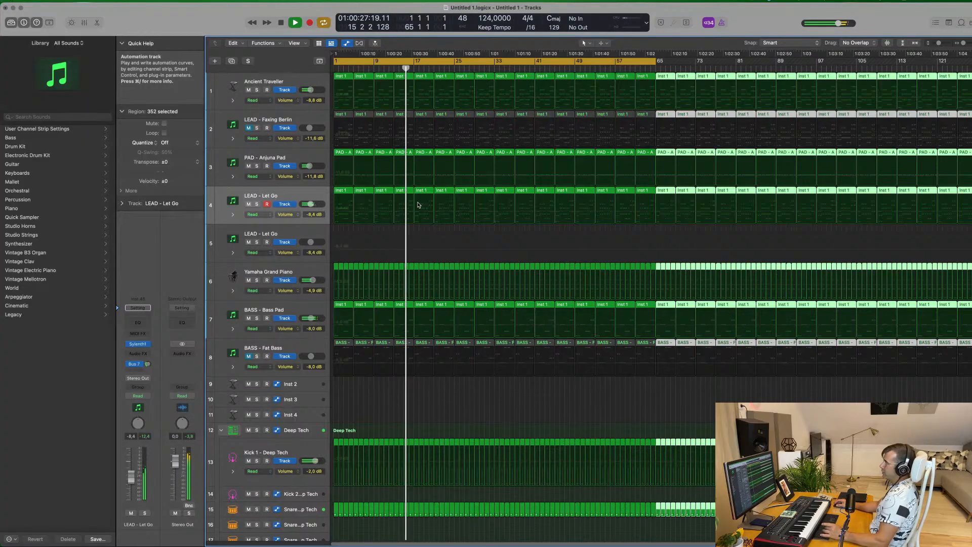
pyautogui.click(438, 233)
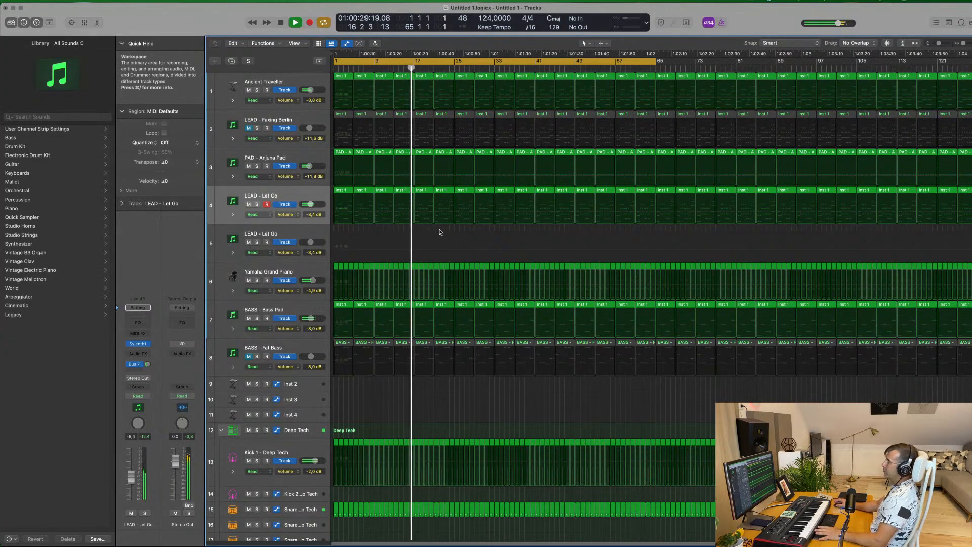
# Step: Audition the upper LEAD - Let Go, Ancient Traveller and Yamaha Grand Piano tracks one by one in solo during playback
pyautogui.press('Return')
pyautogui.click(257, 204)
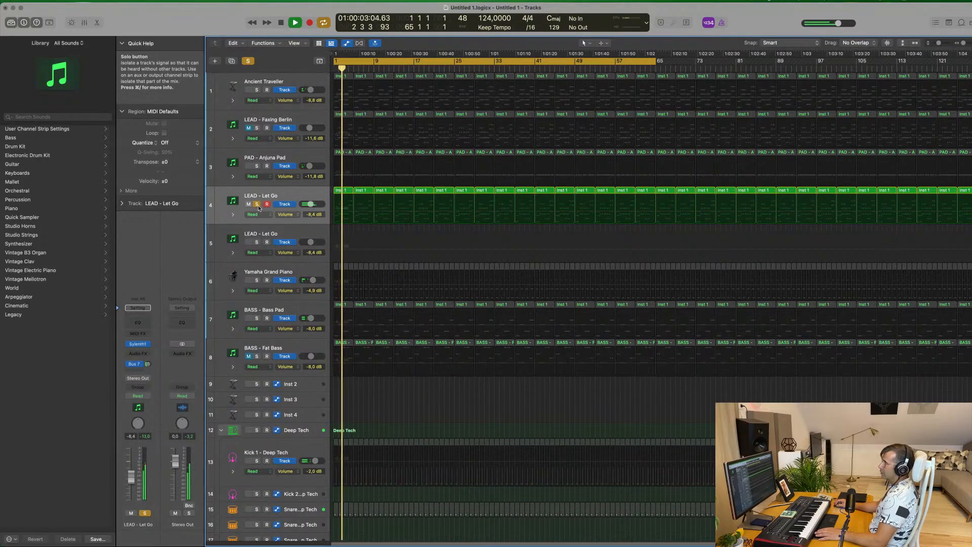
pyautogui.click(256, 204)
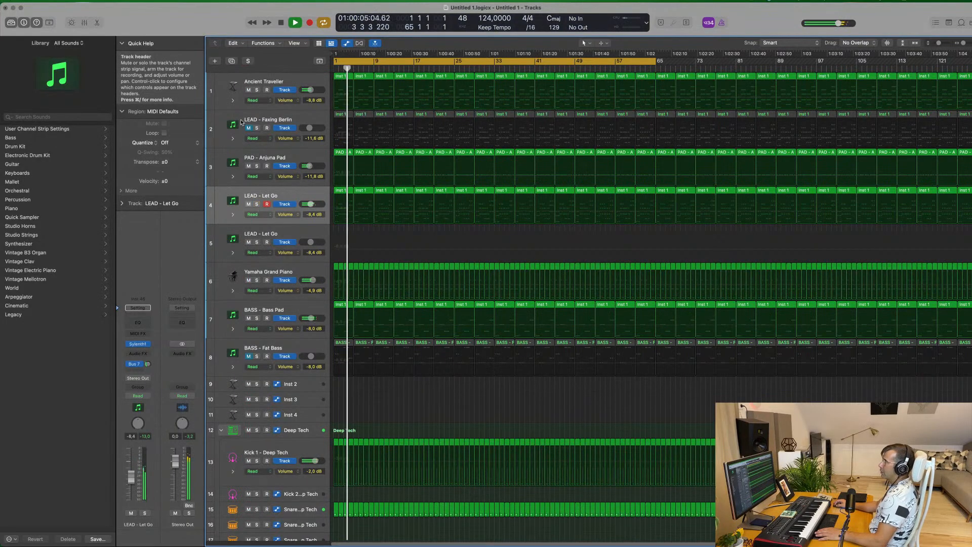
pyautogui.click(257, 90)
pyautogui.click(257, 90)
pyautogui.press('Return')
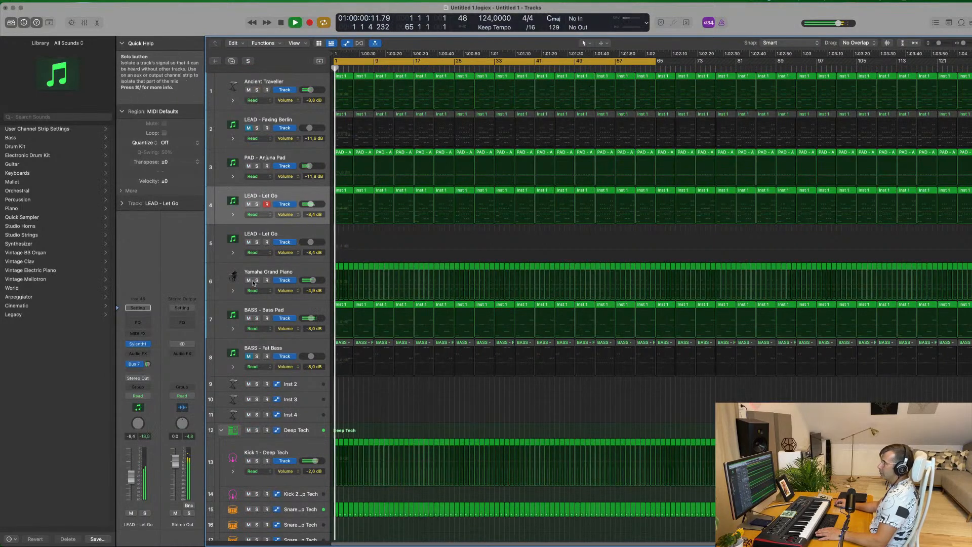
pyautogui.click(257, 281)
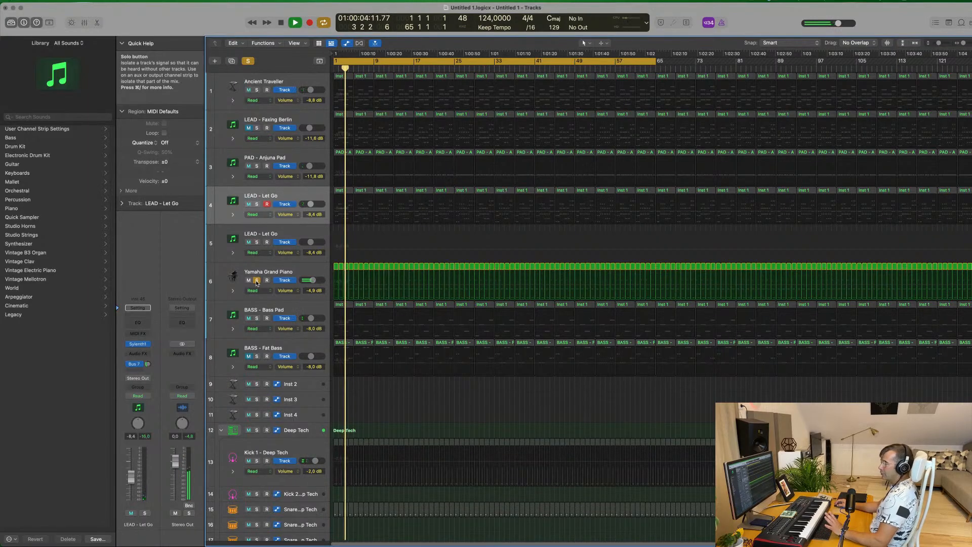
pyautogui.click(256, 281)
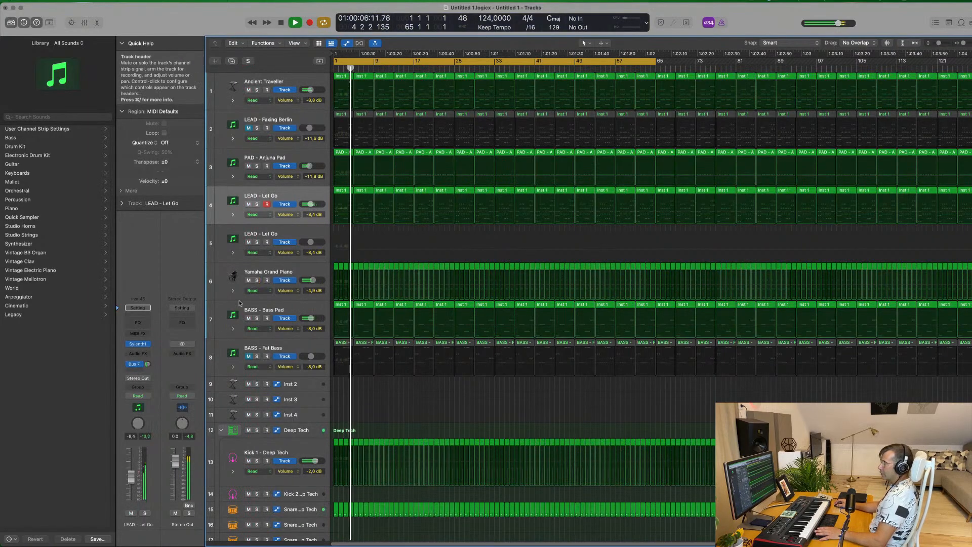
# Step: Duplicate the BASS - Bass Pad track and copy its first region onto the new track
pyautogui.click(297, 322)
pyautogui.press('space')
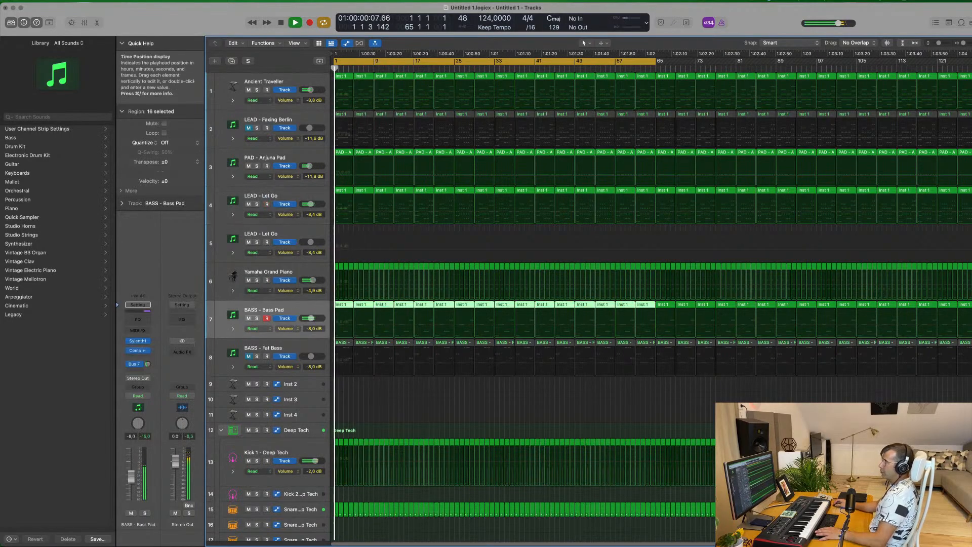
pyautogui.press('super+d')
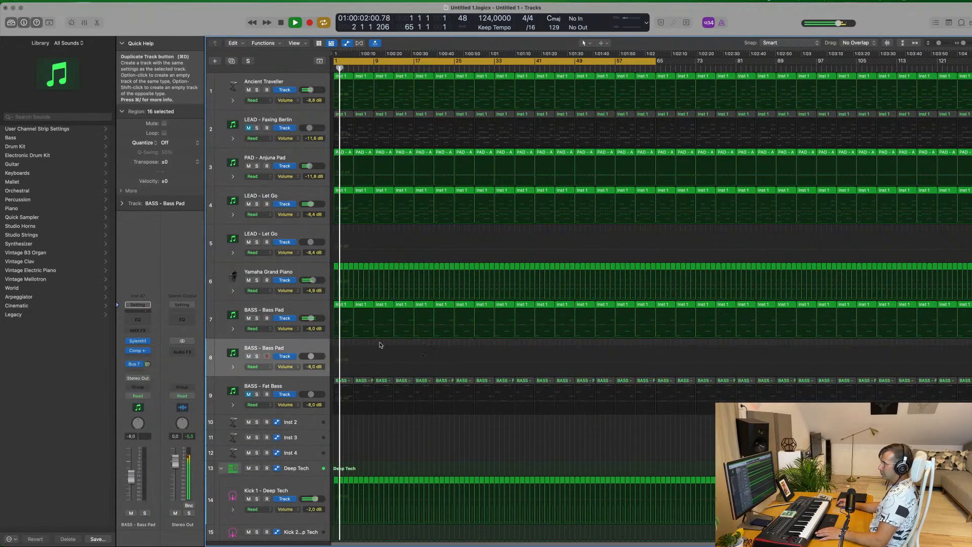
pyautogui.moveTo(345, 306); pyautogui.dragTo(345, 344)
pyautogui.click(365, 306)
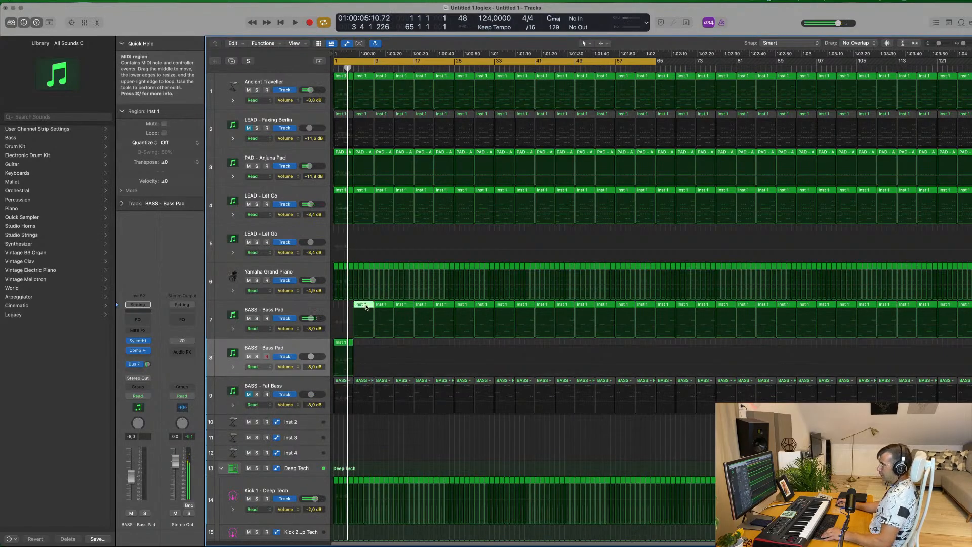
pyautogui.moveTo(343, 308); pyautogui.dragTo(340, 309)
pyautogui.moveTo(341, 343); pyautogui.dragTo(340, 343)
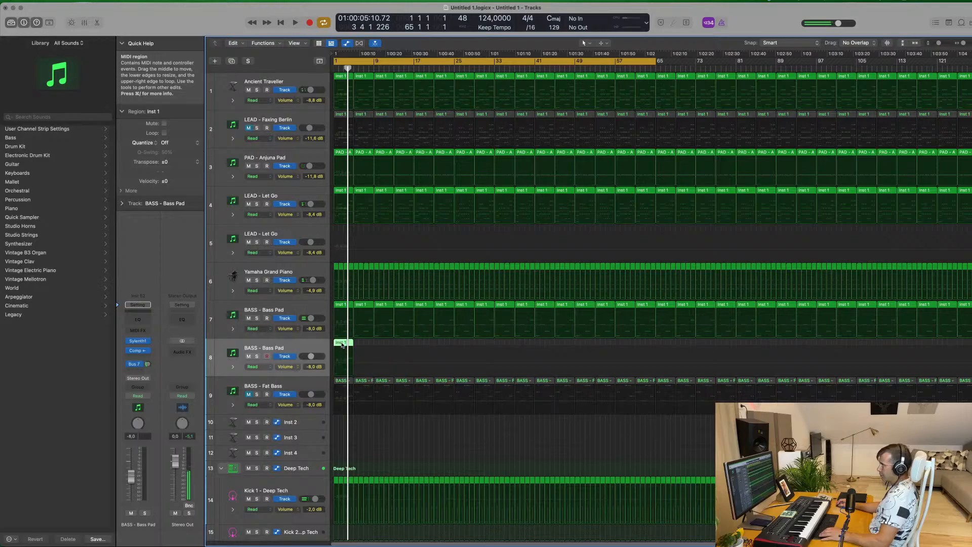
# Step: Open the copied Bass Pad region together with the first BASS - Fat Bass region in the Piano Roll
pyautogui.click(345, 430)
pyautogui.keyDown('shift'); pyautogui.click(341, 344); pyautogui.keyUp('shift')
pyautogui.doubleClick(340, 344)
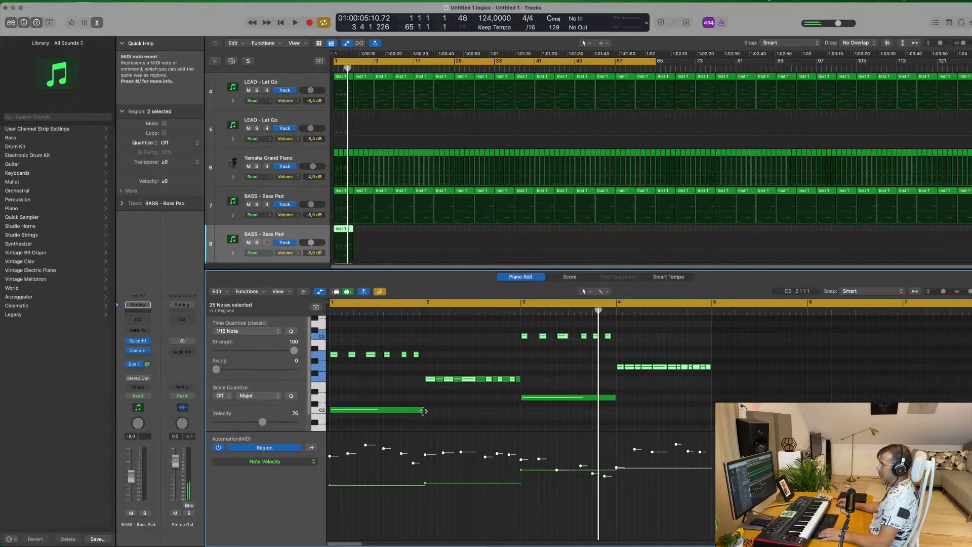
# Step: Replace the long notes in bars 1 to 3 of the copied Bass Pad region with short notes following the Fat Bass rhythm
pyautogui.moveTo(423, 410)
pyautogui.mouseDown()
pyautogui.moveTo(333, 411)
pyautogui.moveTo(417, 410)
pyautogui.mouseUp()
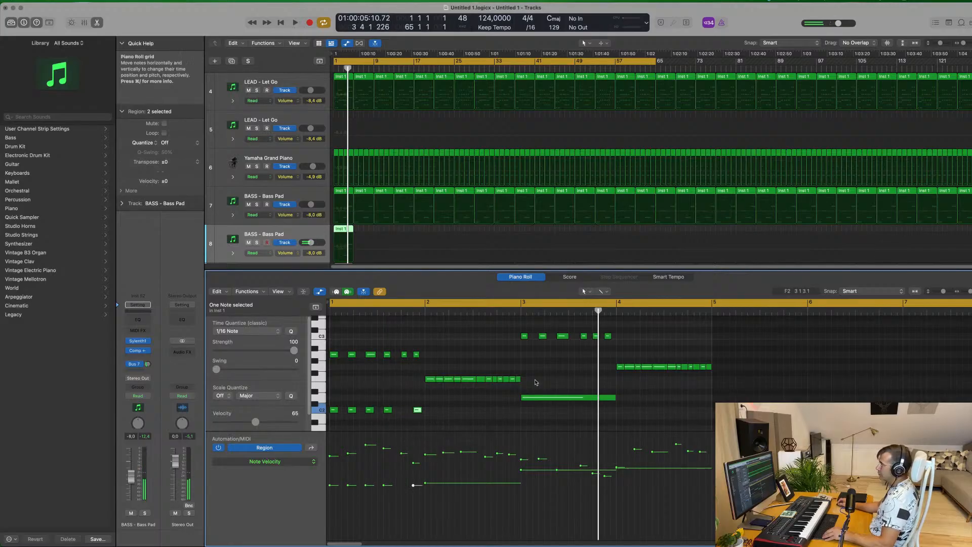
pyautogui.moveTo(519, 379)
pyautogui.mouseDown()
pyautogui.moveTo(426, 385)
pyautogui.moveTo(515, 380)
pyautogui.mouseUp()
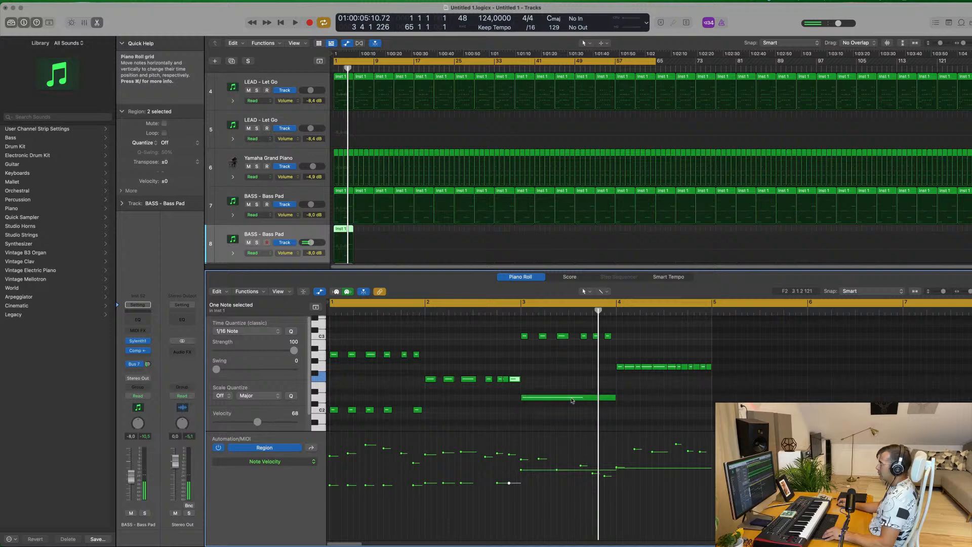
pyautogui.moveTo(615, 398); pyautogui.dragTo(533, 403)
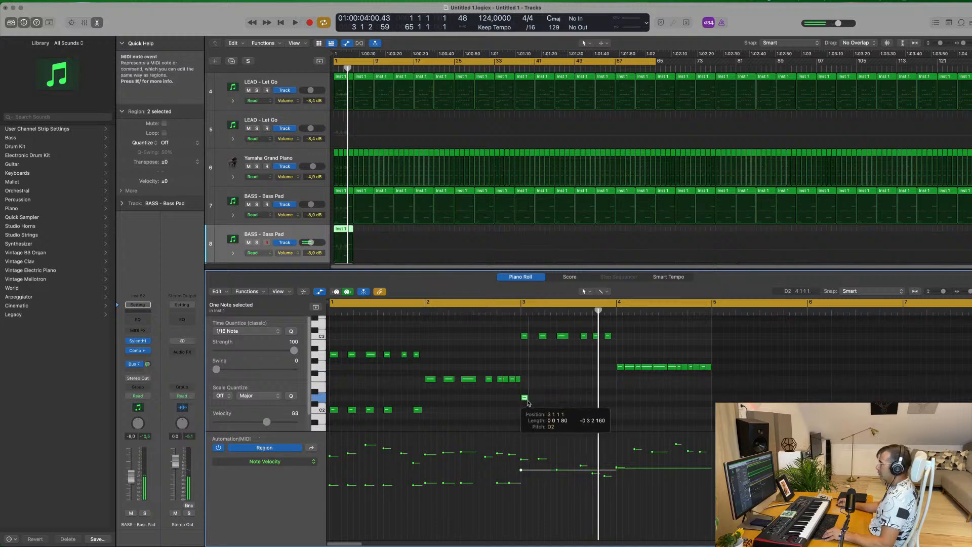
pyautogui.moveTo(525, 402); pyautogui.dragTo(588, 401)
pyautogui.click(588, 400)
pyautogui.press('super+z')
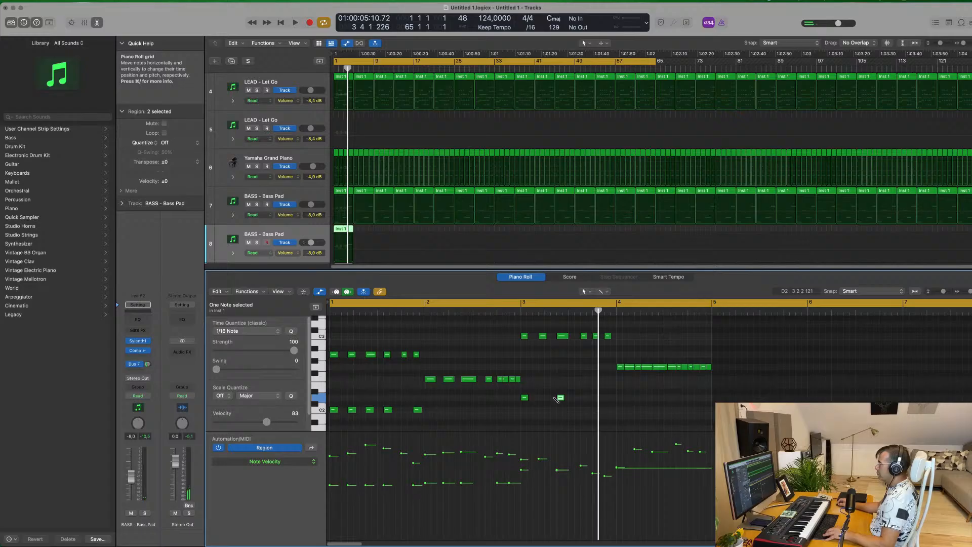
pyautogui.moveTo(547, 401); pyautogui.dragTo(611, 400)
# Step: Shorten the long G2 note in bar 4 of the copied region and place short G2 copies across the bar
pyautogui.click(631, 369)
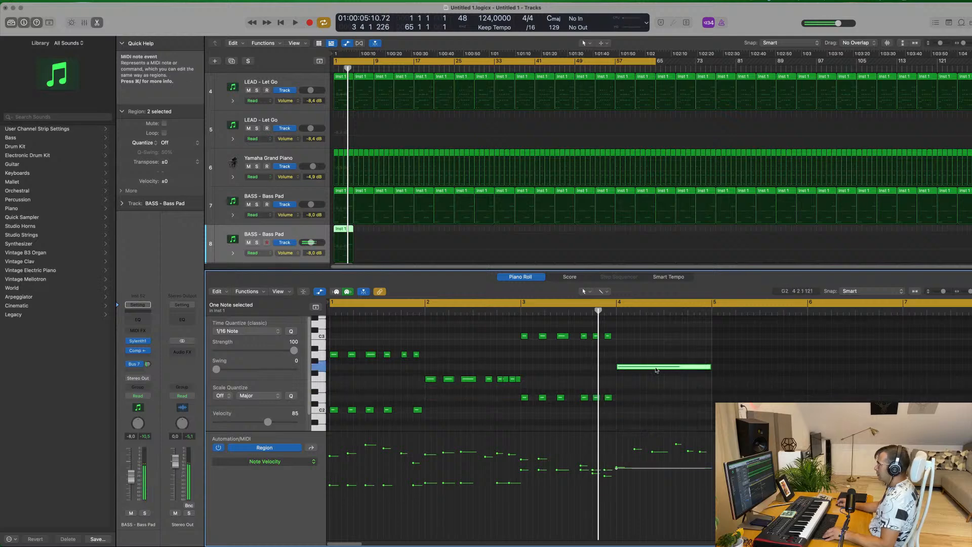
pyautogui.moveTo(709, 366); pyautogui.dragTo(623, 380)
pyautogui.press('super+z')
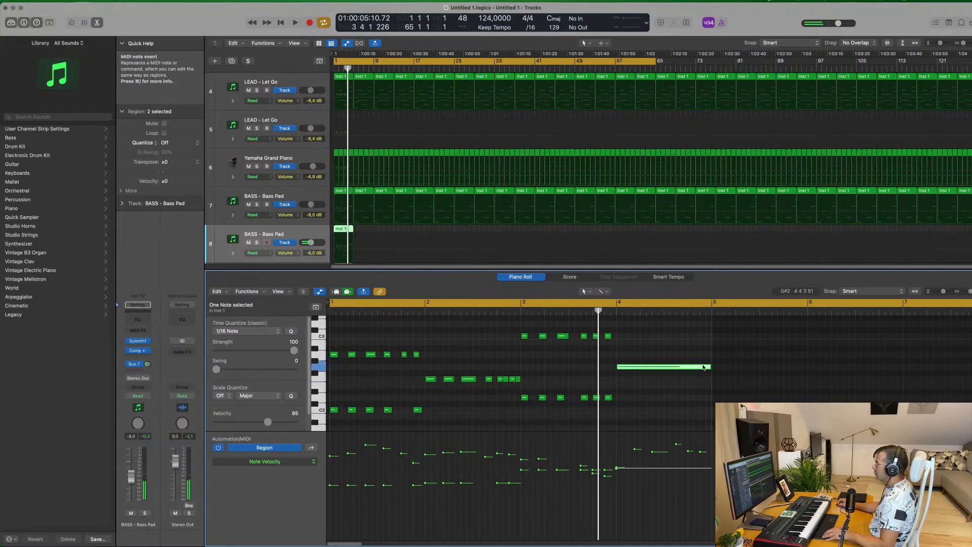
pyautogui.moveTo(710, 366)
pyautogui.mouseDown()
pyautogui.moveTo(620, 375)
pyautogui.moveTo(700, 369)
pyautogui.mouseUp()
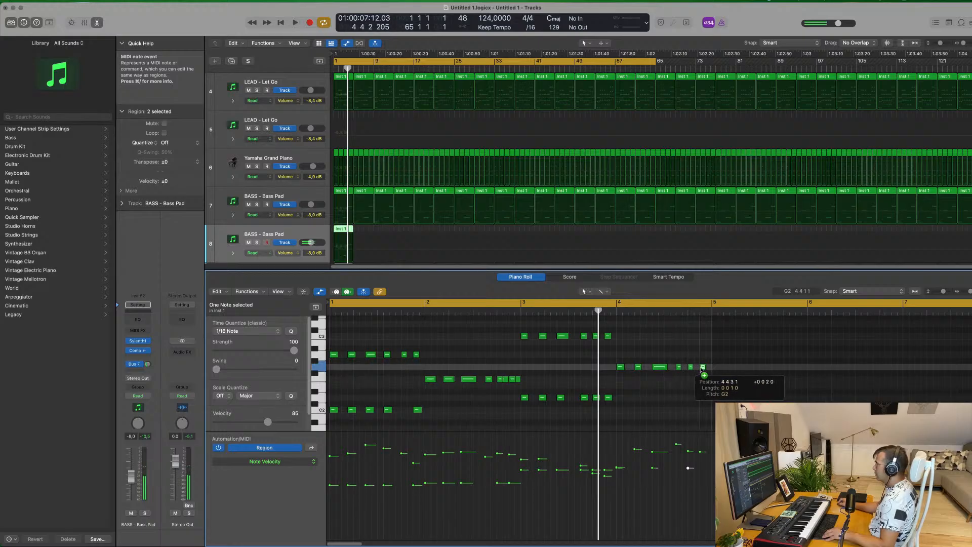
# Step: Mute the original BASS - Bass Pad track and listen to the duplicate's new pattern in the mix and soloed
pyautogui.click(297, 235)
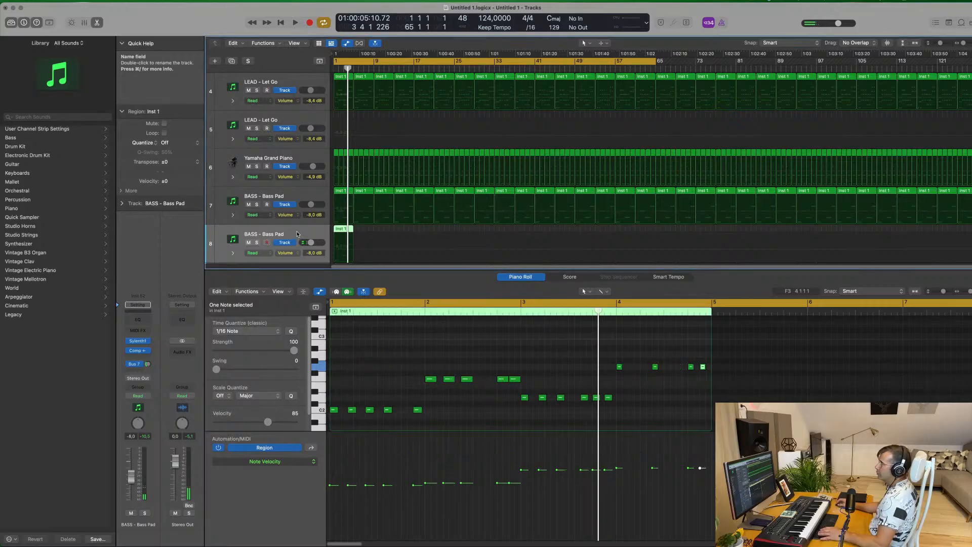
pyautogui.scroll(-5, 281, 177)
pyautogui.scroll(2, 280, 173)
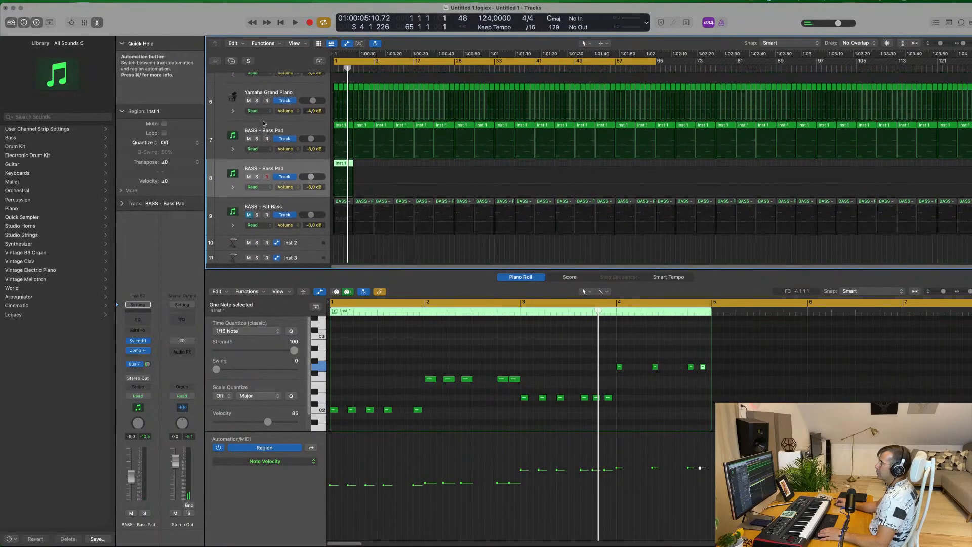
pyautogui.press('space')
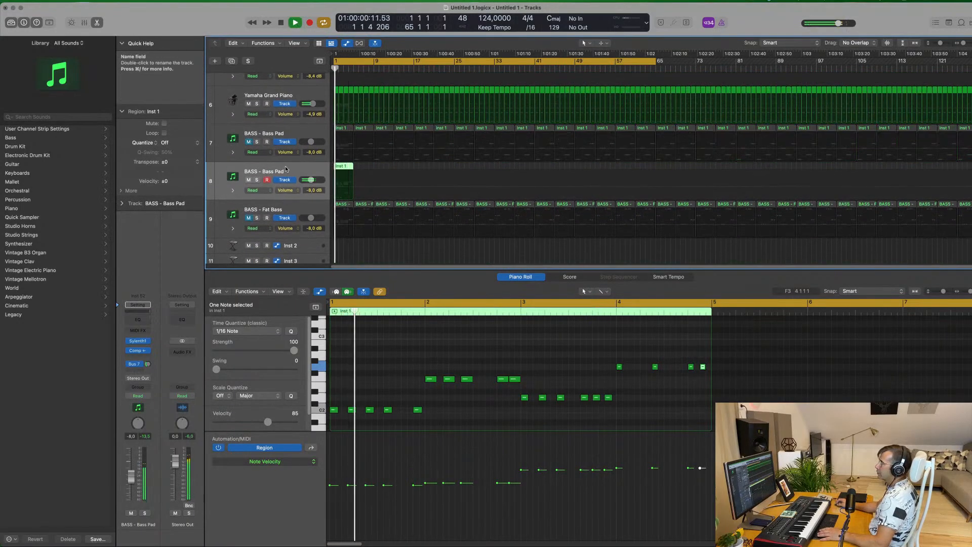
pyautogui.press('space')
pyautogui.press('space')
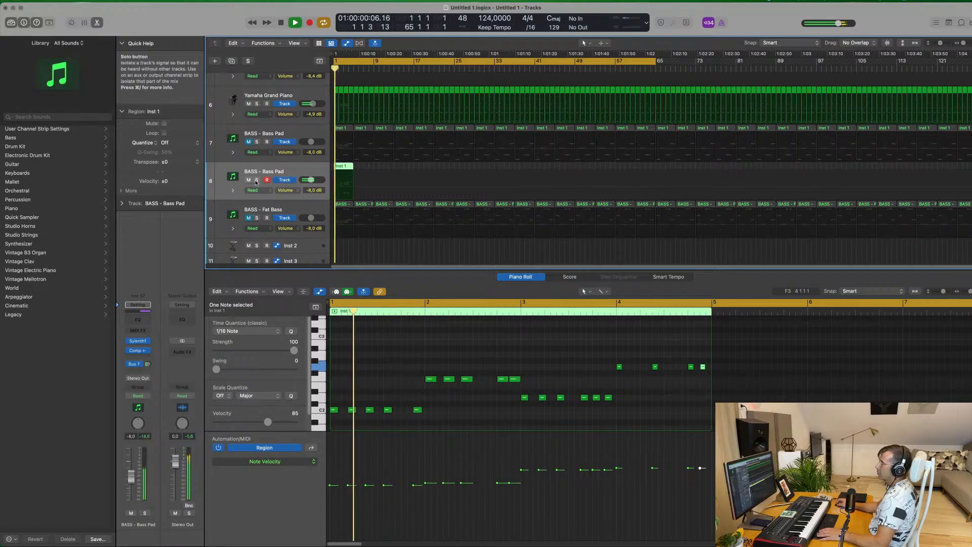
pyautogui.click(257, 180)
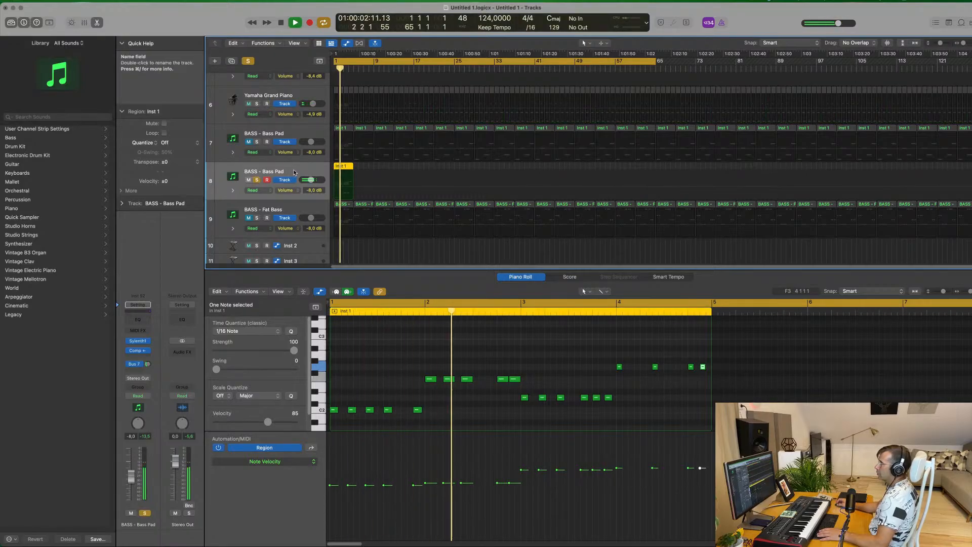
pyautogui.press('space')
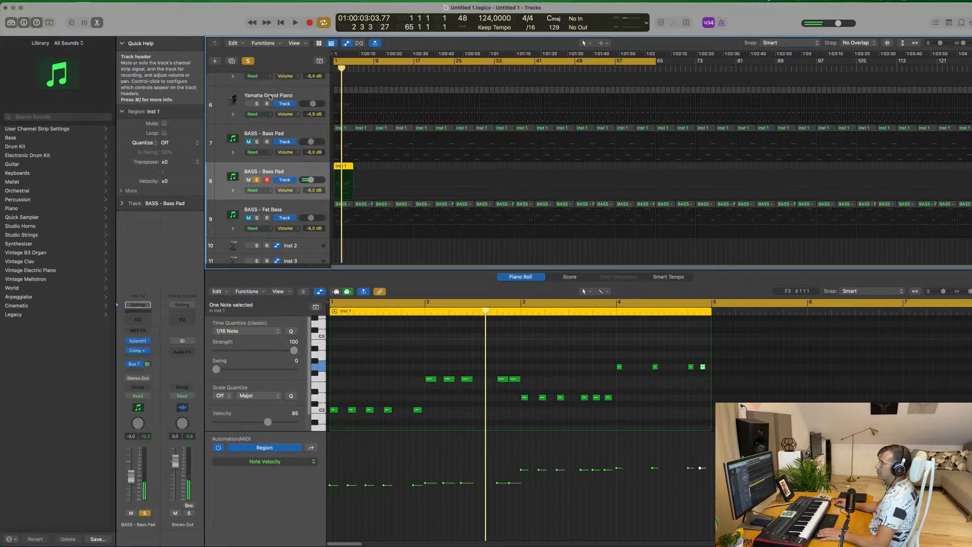
# Step: Duplicate the BASS - Fat Bass track, place it above the Bass Pad duplicate and move the edited region onto it
pyautogui.click(270, 203)
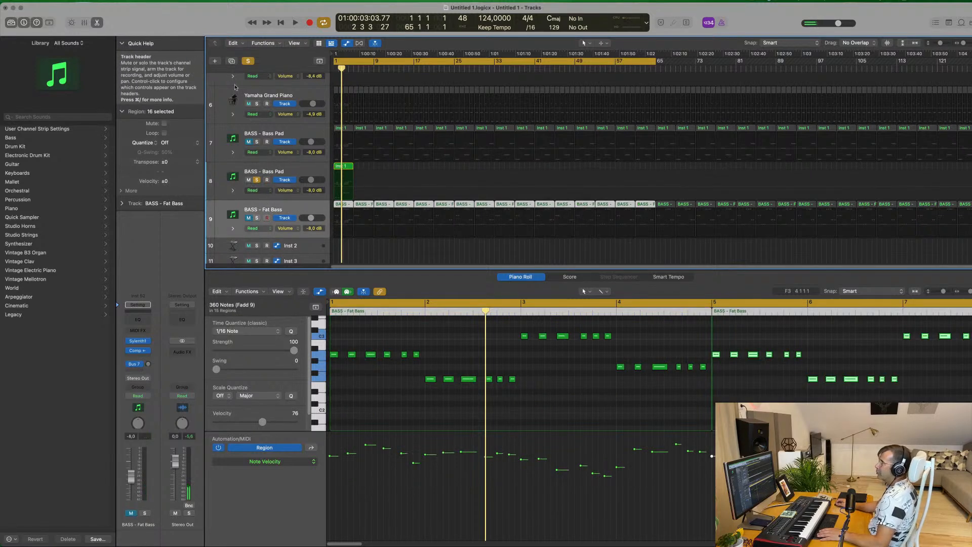
pyautogui.press('super+d')
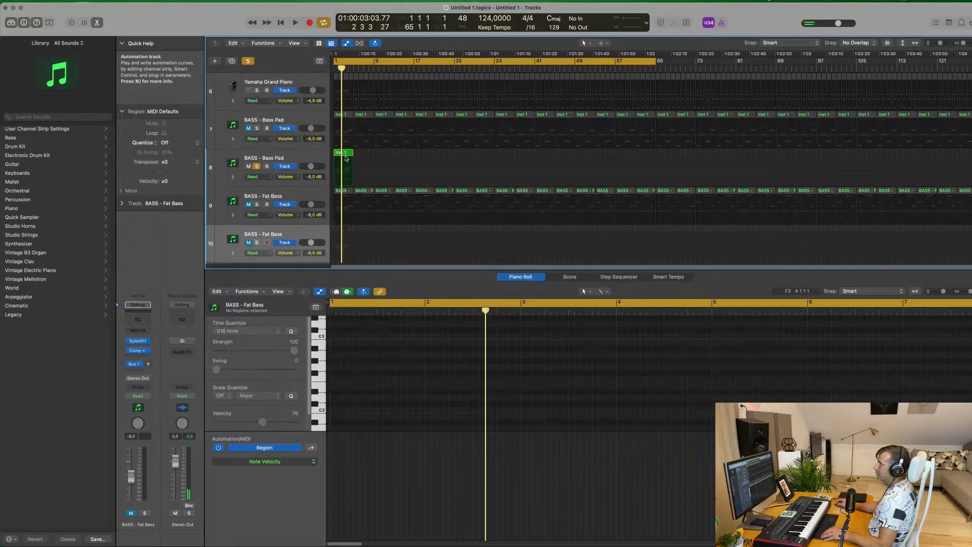
pyautogui.moveTo(310, 234); pyautogui.dragTo(321, 157)
pyautogui.moveTo(348, 195); pyautogui.dragTo(342, 167)
# Step: Clear the solo and listen to the new BASS - Fat Bass track in the mix, then soloed from the start
pyautogui.press('space')
pyautogui.press('space')
pyautogui.click(247, 62)
pyautogui.press('space')
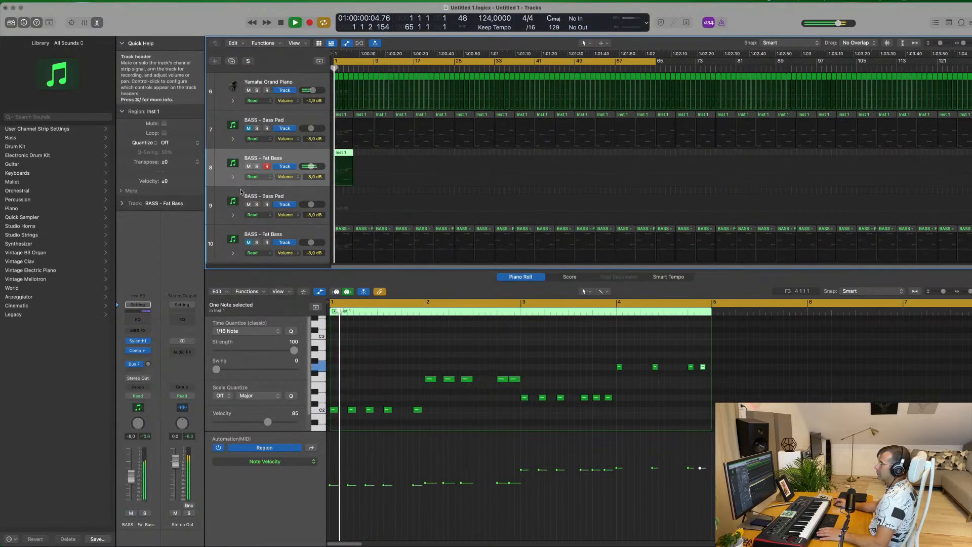
pyautogui.click(256, 167)
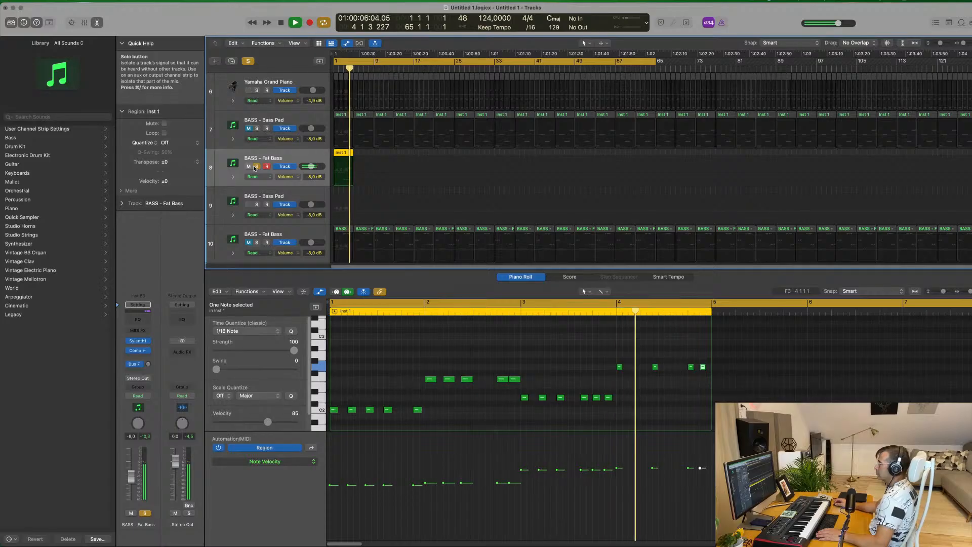
pyautogui.press('space')
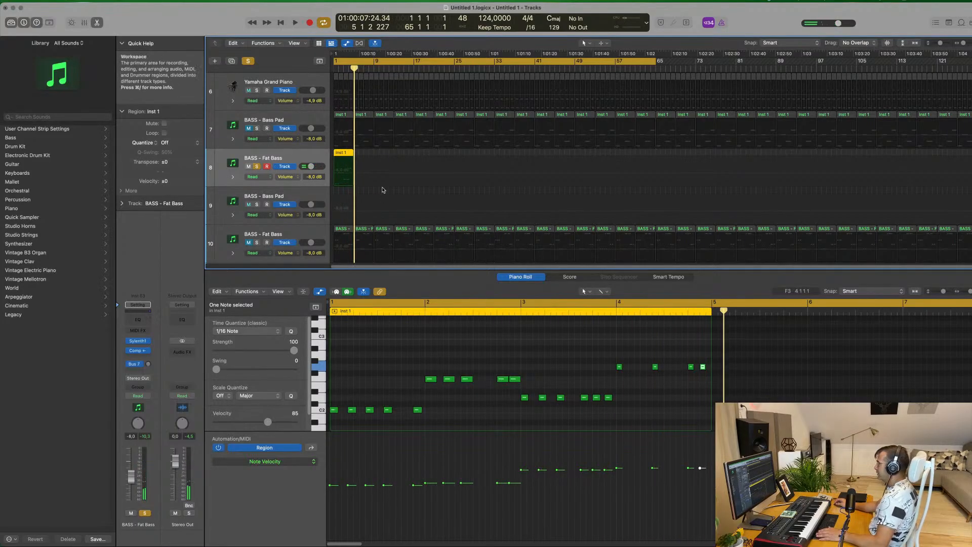
pyautogui.press('Return')
pyautogui.press('space')
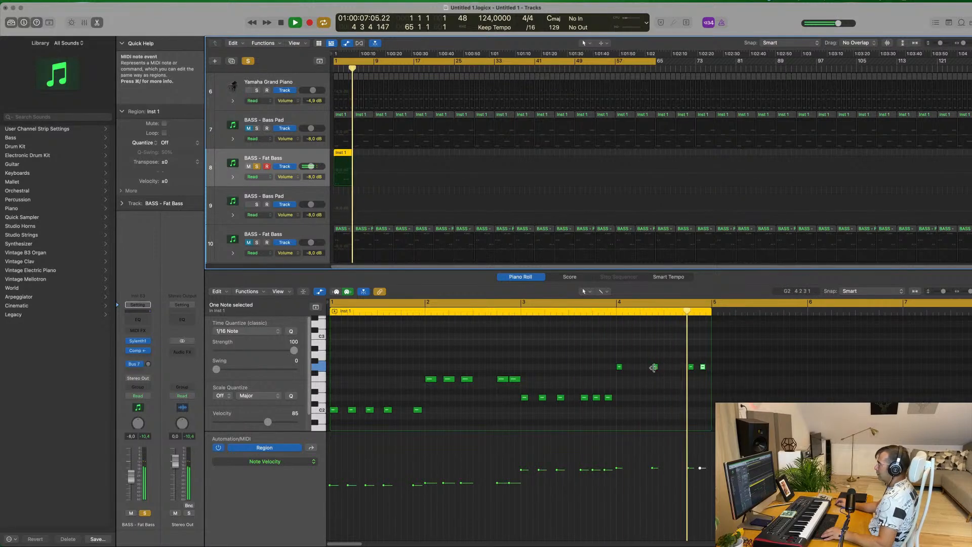
# Step: Move the second short G2 note in bar 4 earlier, place a G2 copy before the last two notes and replay from the start
pyautogui.moveTo(655, 369); pyautogui.dragTo(643, 369)
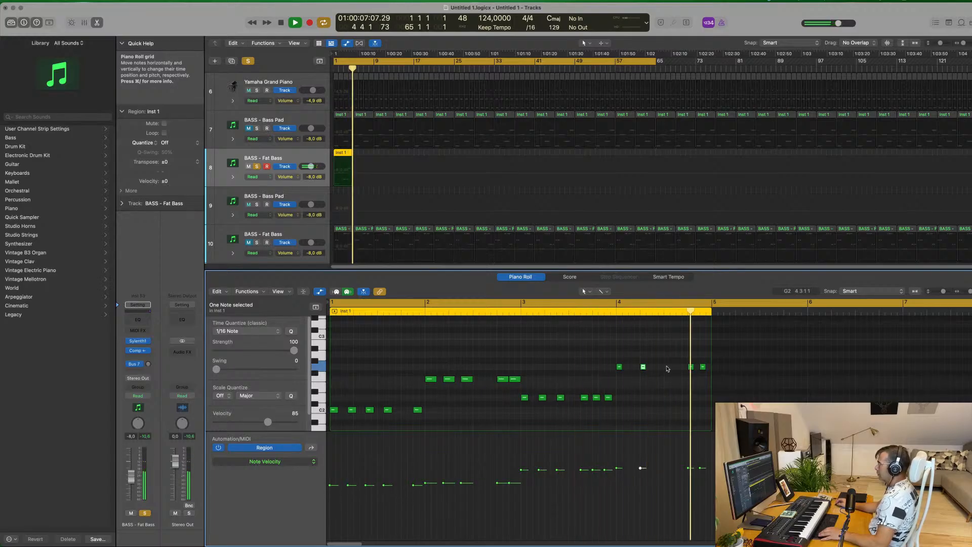
pyautogui.click(689, 368)
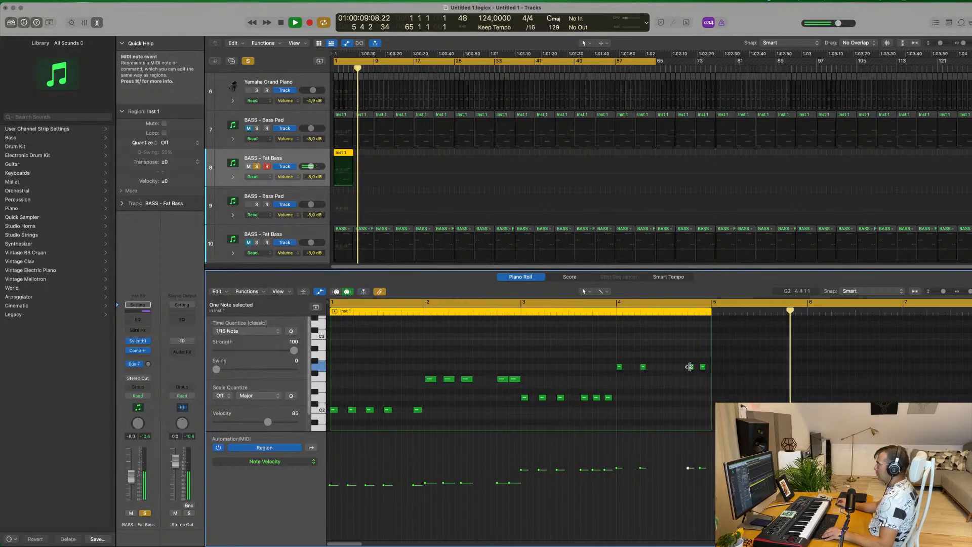
pyautogui.moveTo(688, 368); pyautogui.dragTo(677, 370)
pyautogui.press('Return')
pyautogui.click(409, 353)
pyautogui.press('Return')
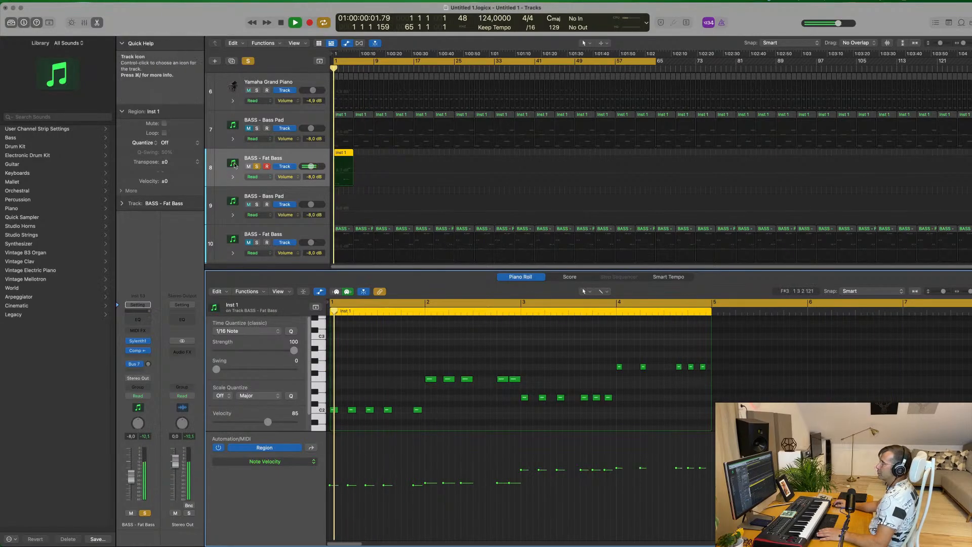
# Step: Clear the solo and rework the G2 notes of bar 4 in the mix, using longer opening notes and extra copies mid-bar
pyautogui.press('s')
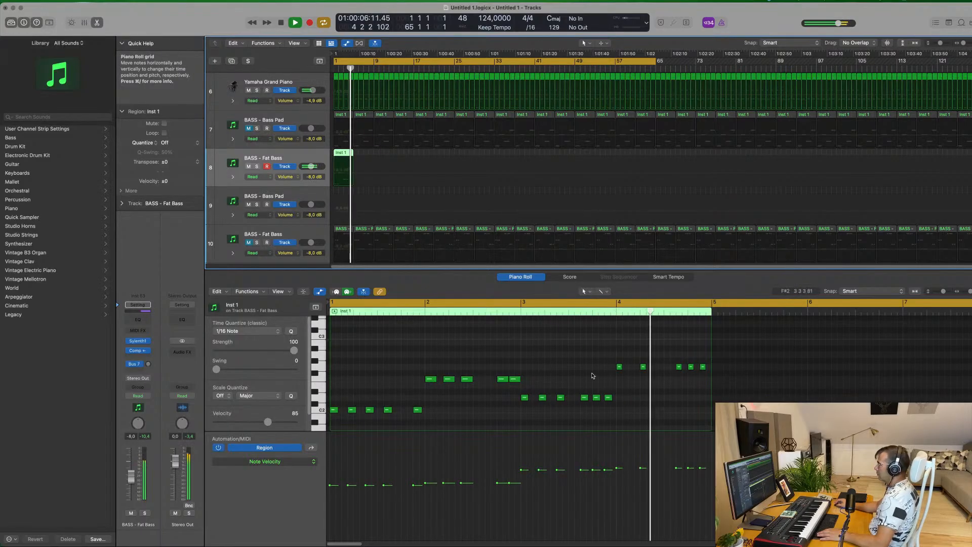
pyautogui.moveTo(643, 369)
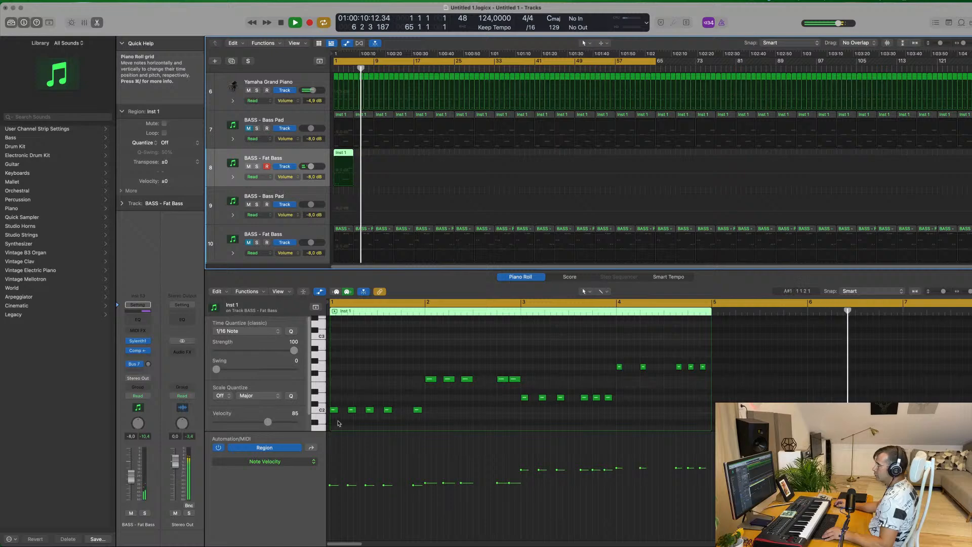
pyautogui.moveTo(643, 367); pyautogui.dragTo(659, 370)
pyautogui.press('Return')
pyautogui.click(647, 355)
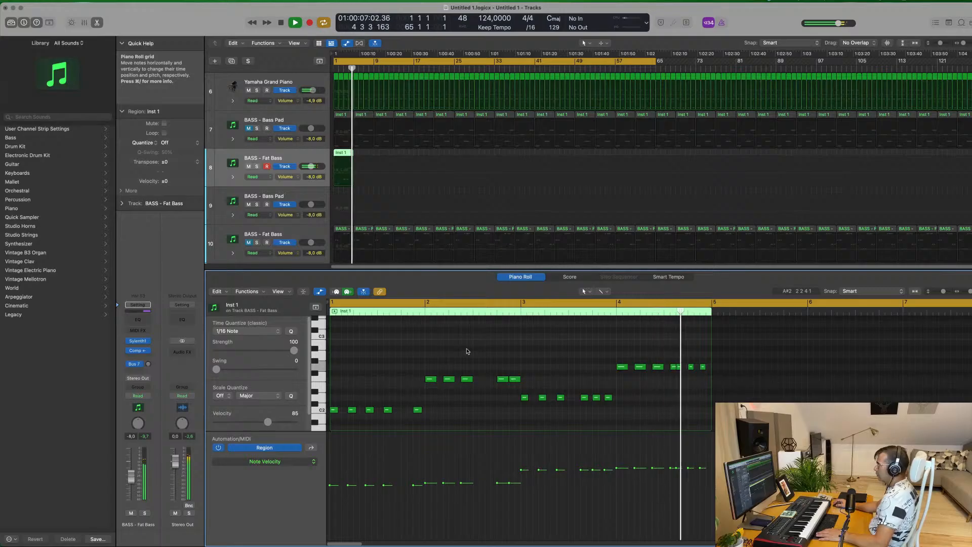
# Step: Repeat the edited Inst 1 region along the upper BASS - Fat Bass track up to bar 65
pyautogui.press('space')
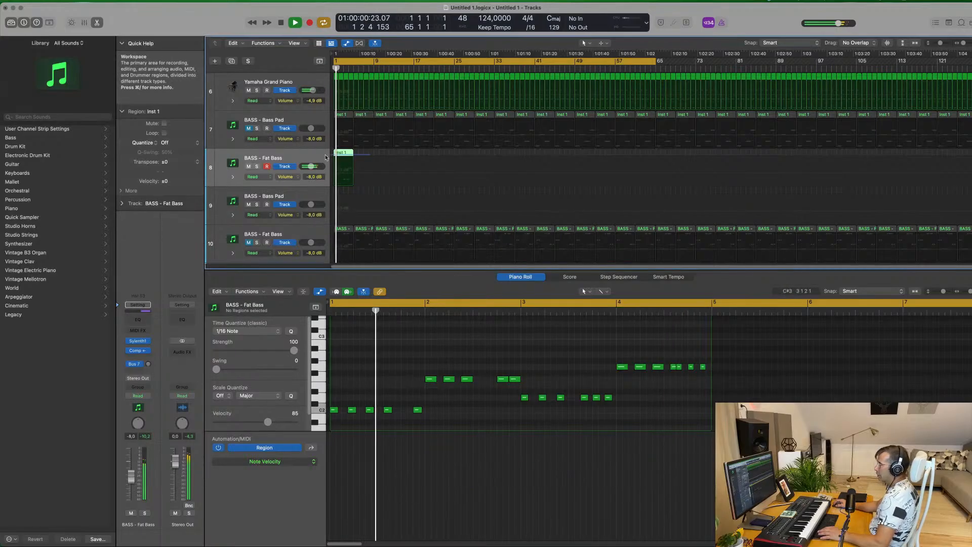
pyautogui.press('super+r')
pyautogui.press('super+r')
pyautogui.press('super+r')
pyautogui.press('super+r')
pyautogui.press('super+r')
pyautogui.press('super+r')
pyautogui.press('super+r')
pyautogui.press('super+r')
pyautogui.press('super+r')
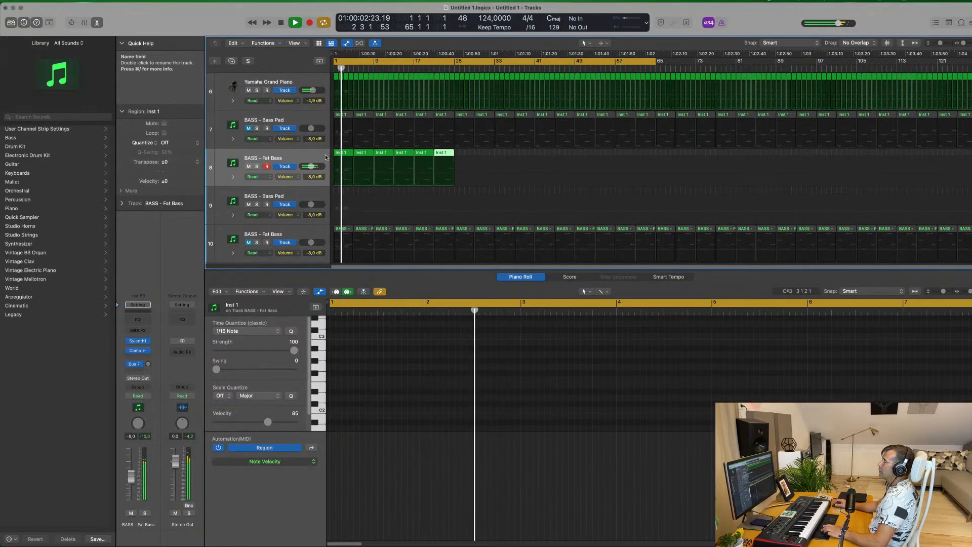
pyautogui.press('super+r')
pyautogui.press('super+r')
pyautogui.press('super+r')
pyautogui.press('super+r')
pyautogui.press('super+r')
pyautogui.press('super+r')
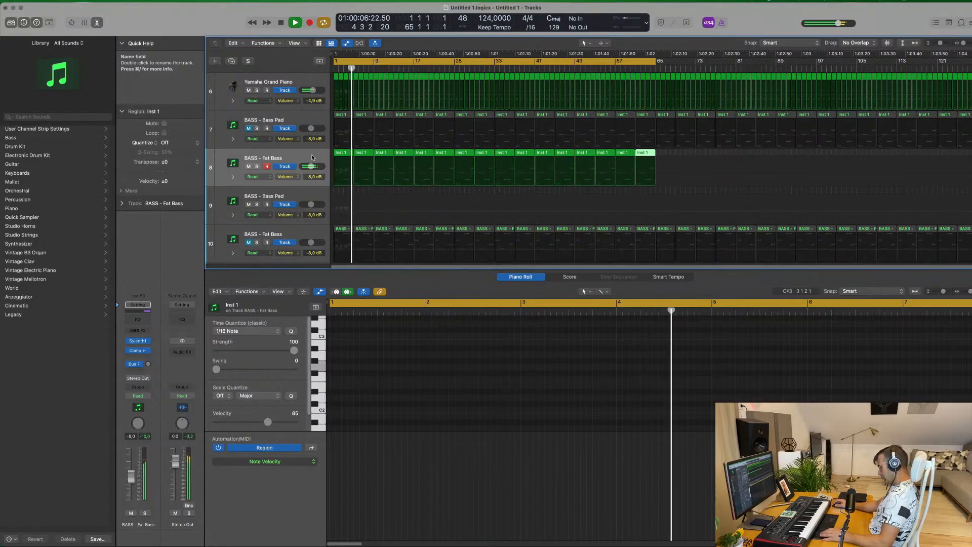
# Step: Close the Piano Roll and bring the arrangement's tracks into view from the first track down
pyautogui.press('x')
pyautogui.press('x')
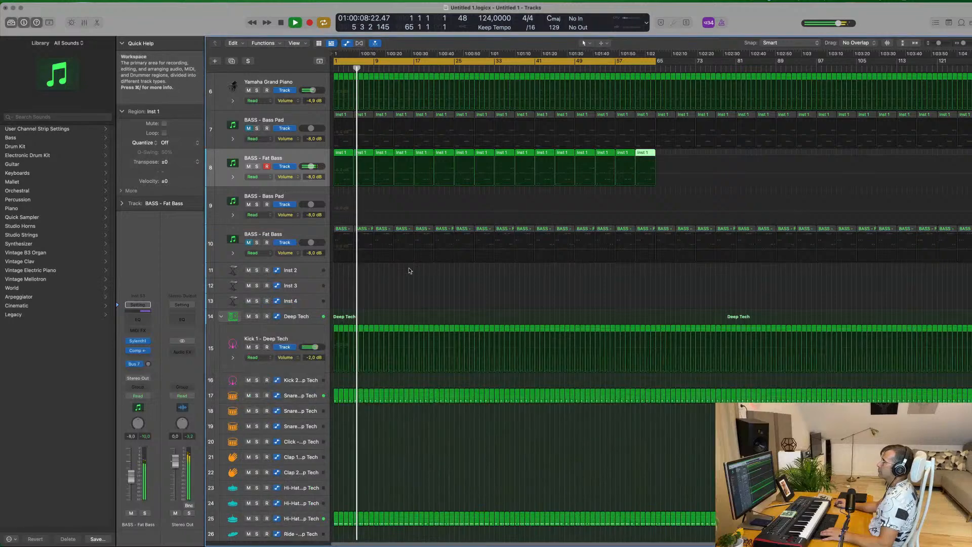
pyautogui.scroll(8, 409, 271)
pyautogui.scroll(-3, 412, 271)
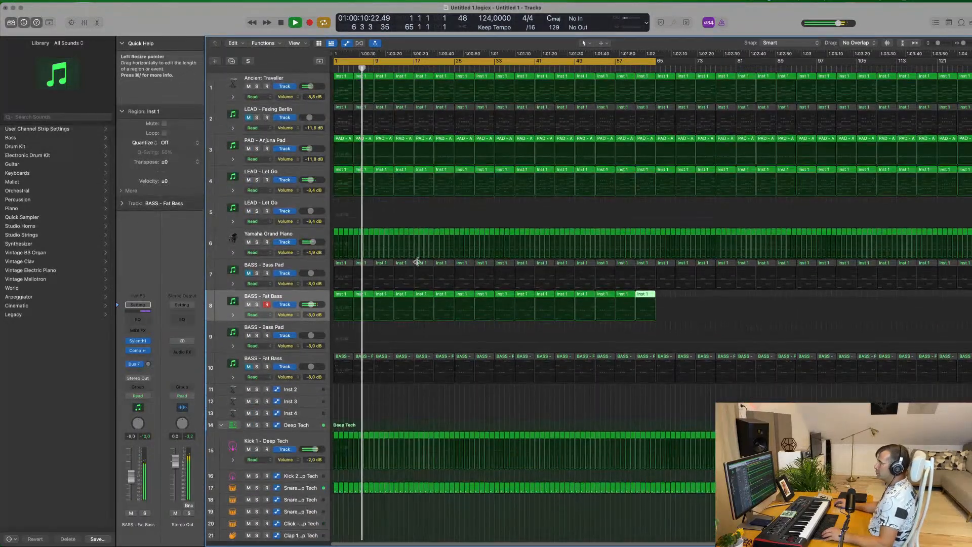